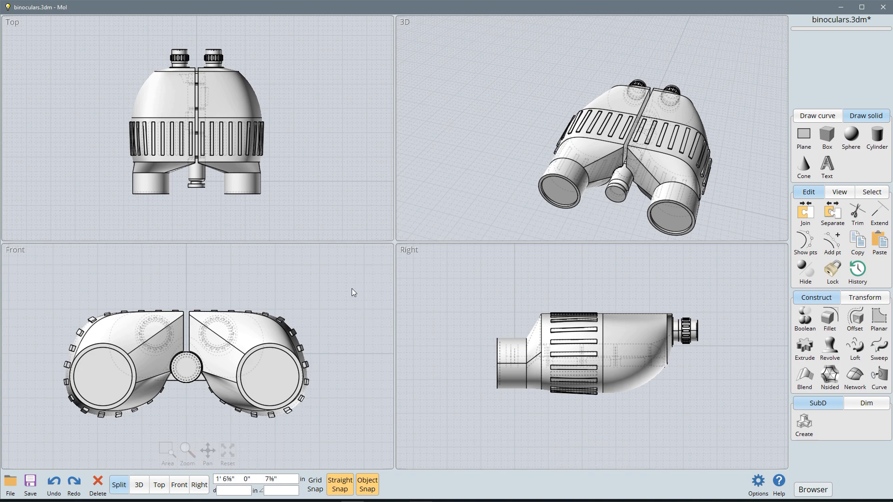
Step: Orbit the binoculars in the 3D view and zoom in on them in the Top view
{"action": "right_click_drag", "start_coordinate": [399, 118], "coordinate": [707, 206]}
{"action": "left_click", "coordinate": [624, 167]}
{"action": "left_click", "coordinate": [707, 206]}
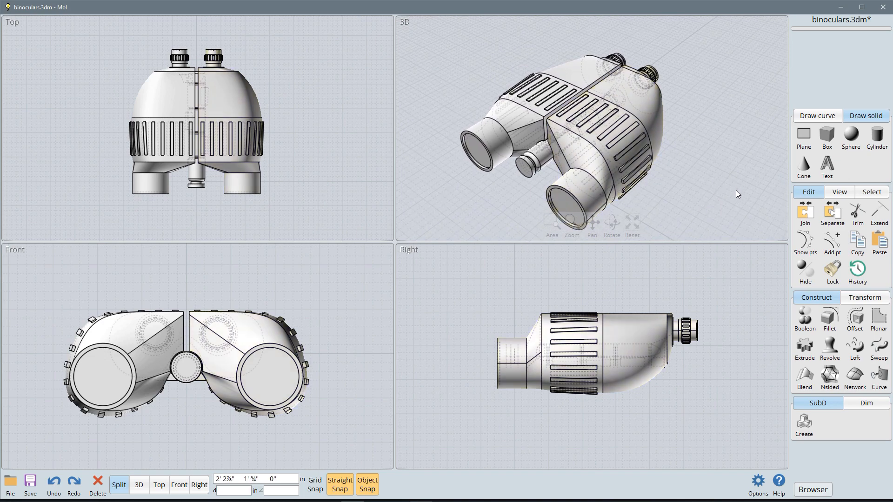
{"action": "scroll", "coordinate": [356, 132], "scroll_direction": "up", "scroll_amount": 1}
{"action": "scroll", "coordinate": [345, 137], "scroll_direction": "up", "scroll_amount": 2}
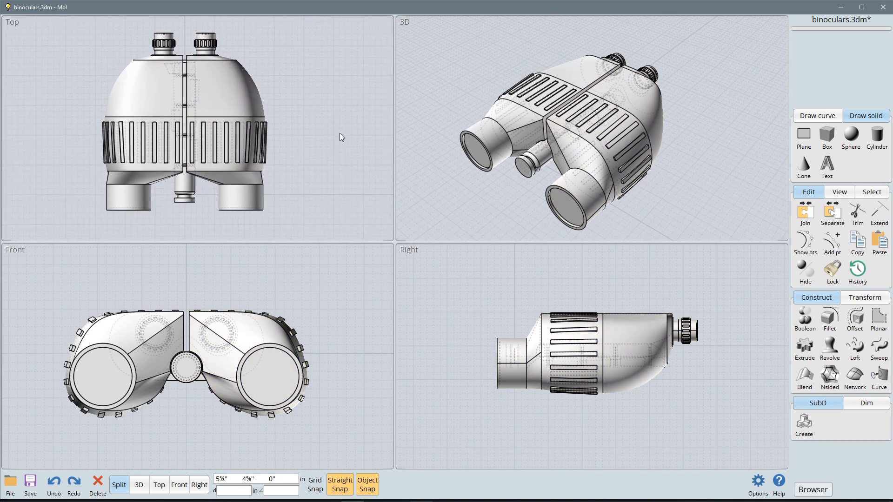
{"action": "scroll", "coordinate": [340, 133], "scroll_direction": "up", "scroll_amount": 2}
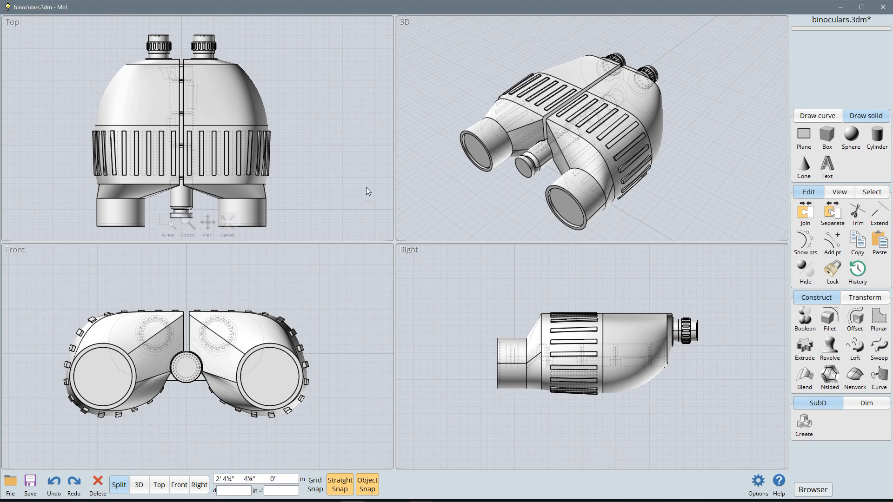
Step: Show the binoculars enlarged in a single viewport as 3D, Top, Front and Right in turn
{"action": "left_click", "coordinate": [214, 338]}
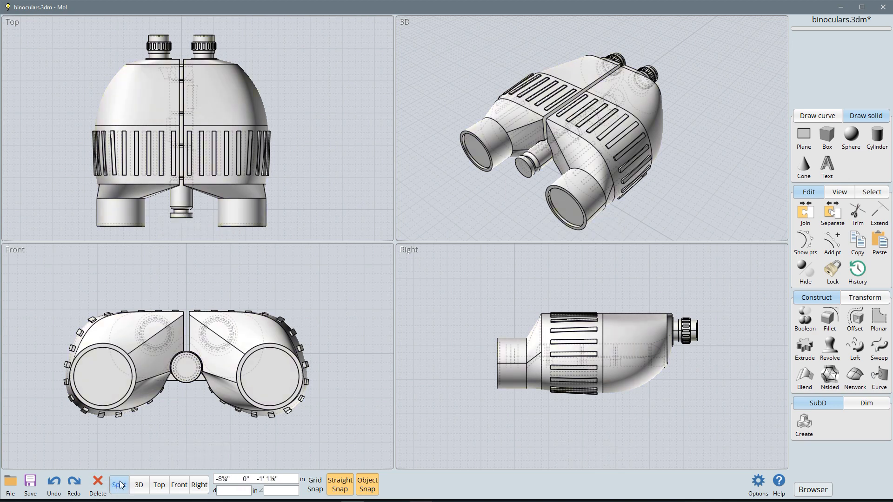
{"action": "left_click", "coordinate": [139, 486]}
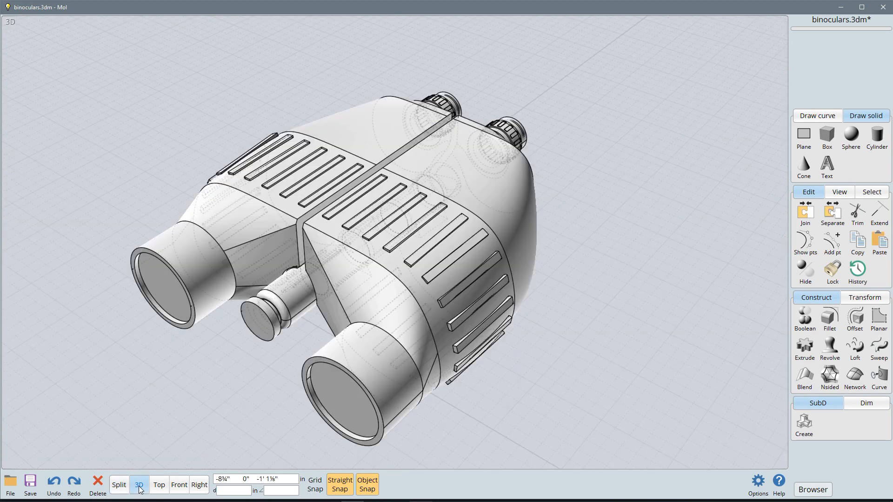
{"action": "left_click", "coordinate": [159, 486]}
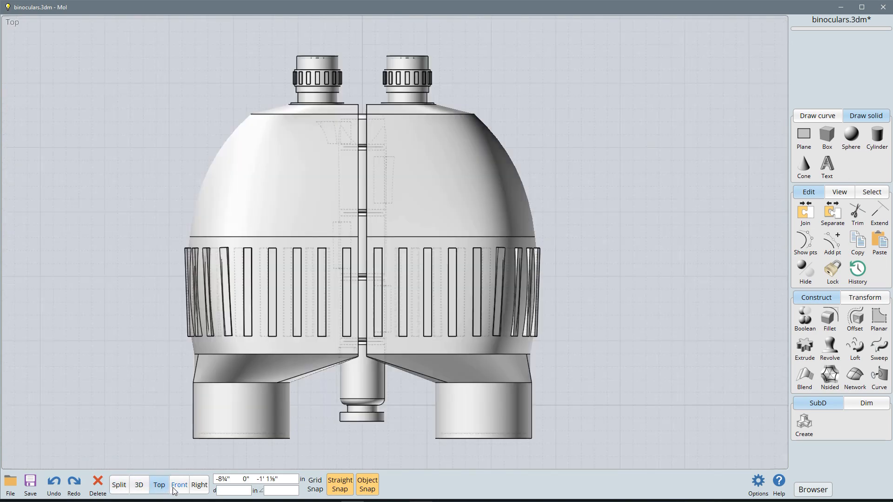
{"action": "left_click", "coordinate": [177, 488]}
{"action": "left_click", "coordinate": [199, 486]}
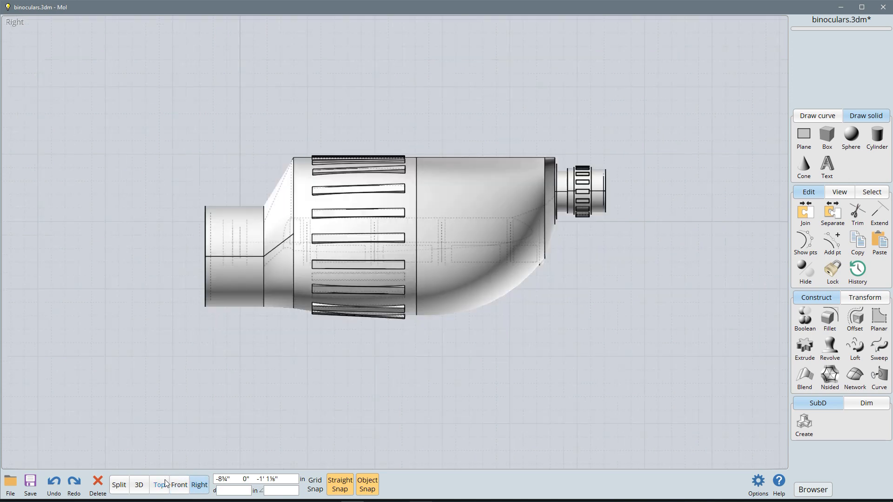
Step: Flip the single viewport to the Left and Back sides and return to the four-viewport split layout
{"action": "left_click", "coordinate": [199, 486]}
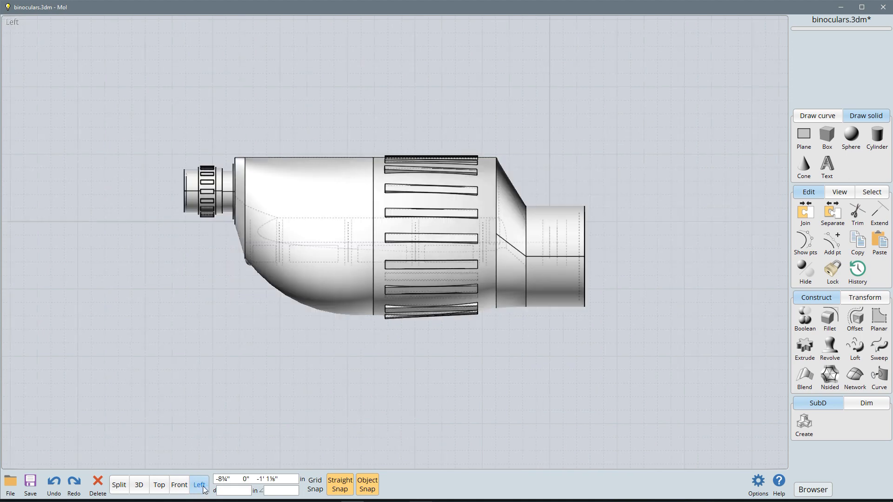
{"action": "left_click", "coordinate": [179, 487]}
{"action": "left_click", "coordinate": [180, 486]}
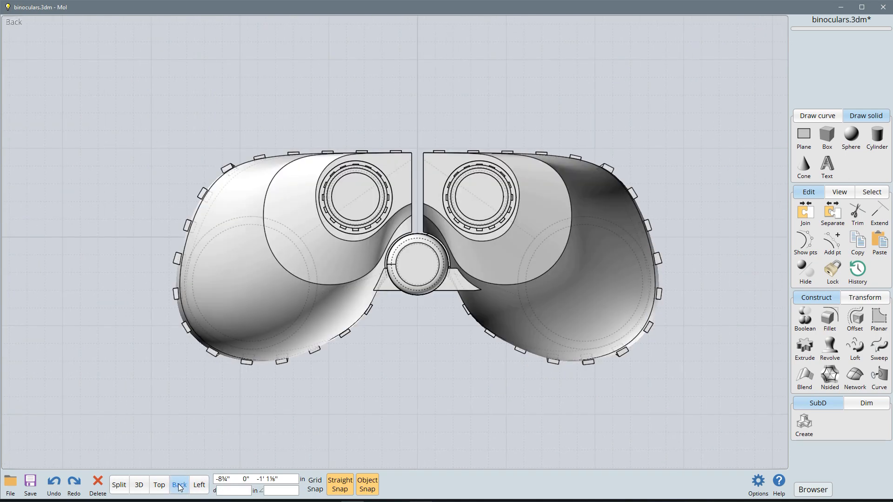
{"action": "left_click", "coordinate": [119, 485]}
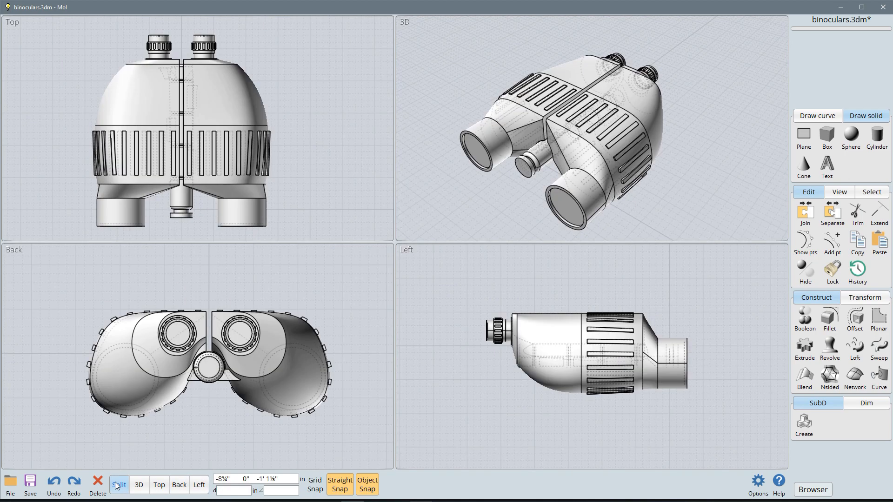
Step: Flip the Top viewport to Bottom, and restore the Front, Right and Top orientations in the split layout
{"action": "left_click", "coordinate": [159, 485]}
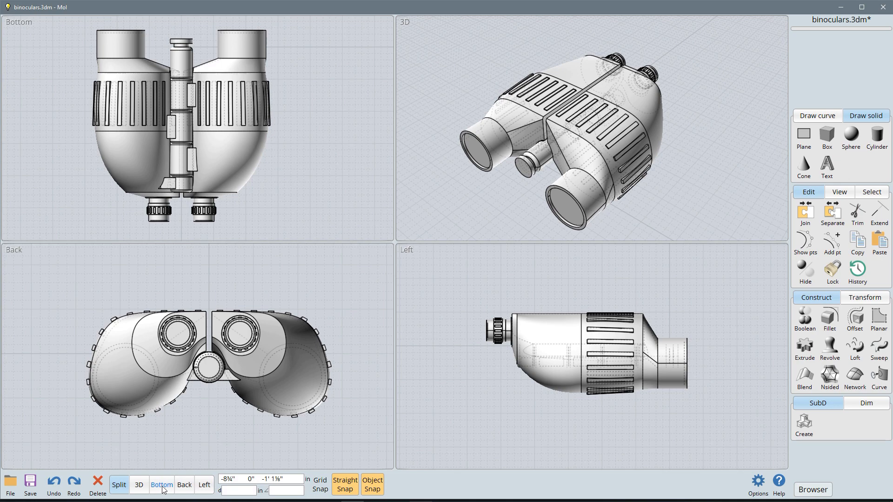
{"action": "left_click", "coordinate": [185, 488]}
{"action": "left_click", "coordinate": [205, 488]}
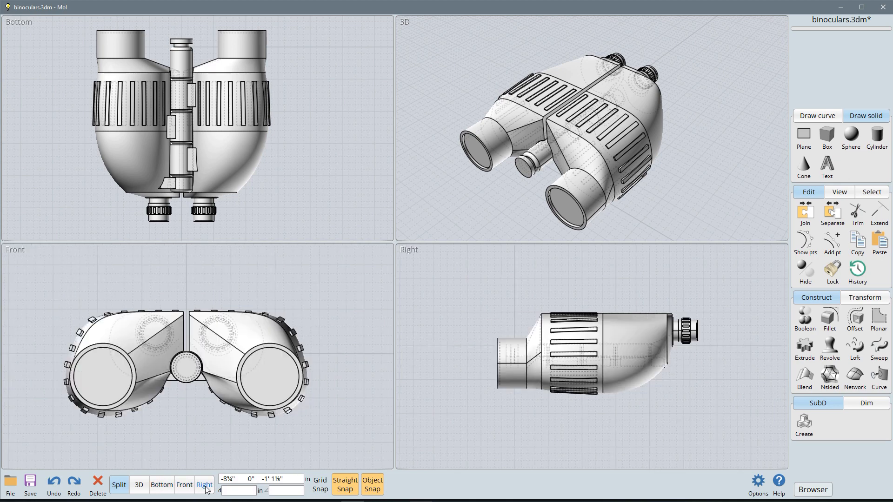
{"action": "left_click", "coordinate": [156, 489]}
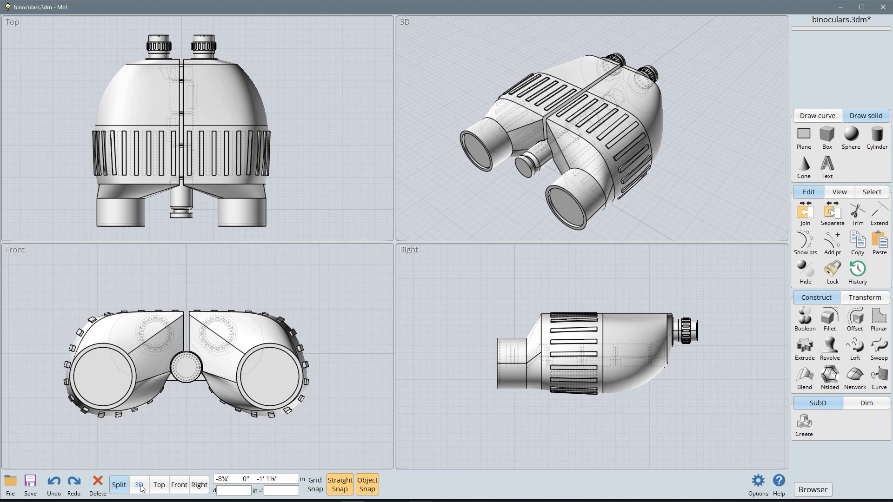
Step: Zoom the Top and Front viewports out and in around the binoculars
{"action": "left_click", "coordinate": [295, 329]}
{"action": "scroll", "coordinate": [304, 345], "scroll_direction": "down", "scroll_amount": 1}
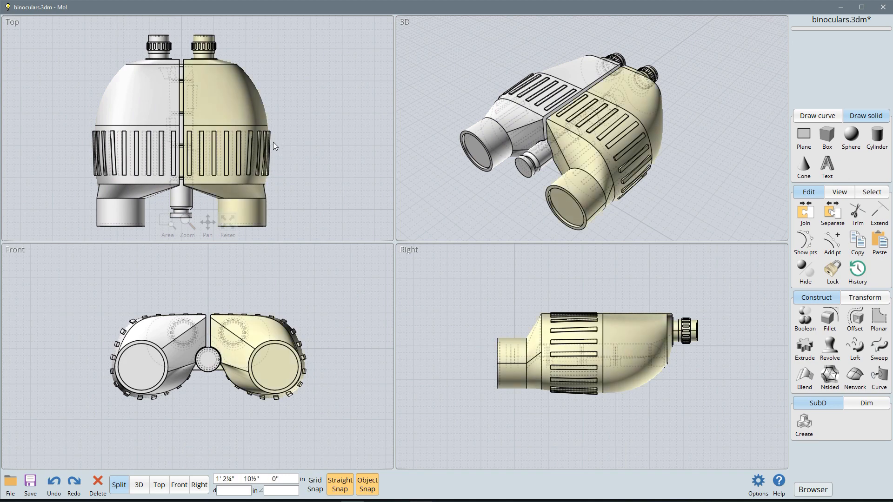
{"action": "scroll", "coordinate": [343, 144], "scroll_direction": "down", "scroll_amount": 4}
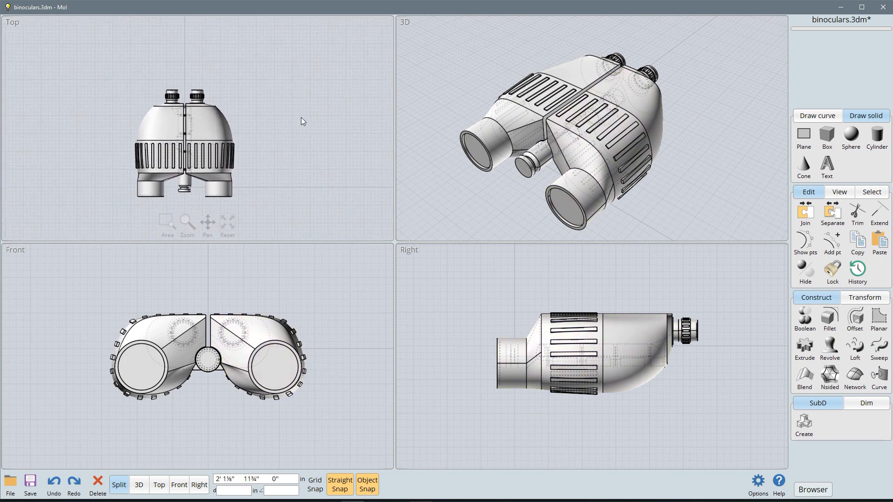
{"action": "scroll", "coordinate": [300, 121], "scroll_direction": "up", "scroll_amount": 3}
{"action": "scroll", "coordinate": [307, 290], "scroll_direction": "down", "scroll_amount": 2}
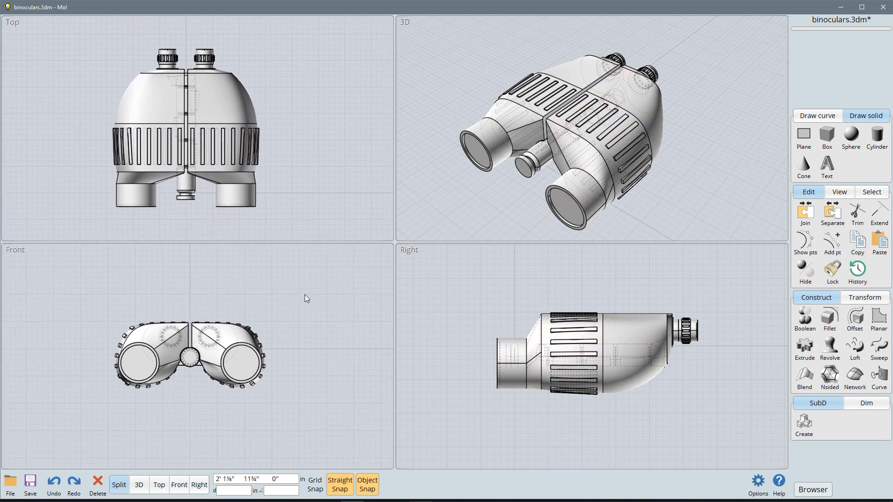
{"action": "scroll", "coordinate": [305, 295], "scroll_direction": "up", "scroll_amount": 2}
{"action": "scroll", "coordinate": [467, 306], "scroll_direction": "down", "scroll_amount": 1}
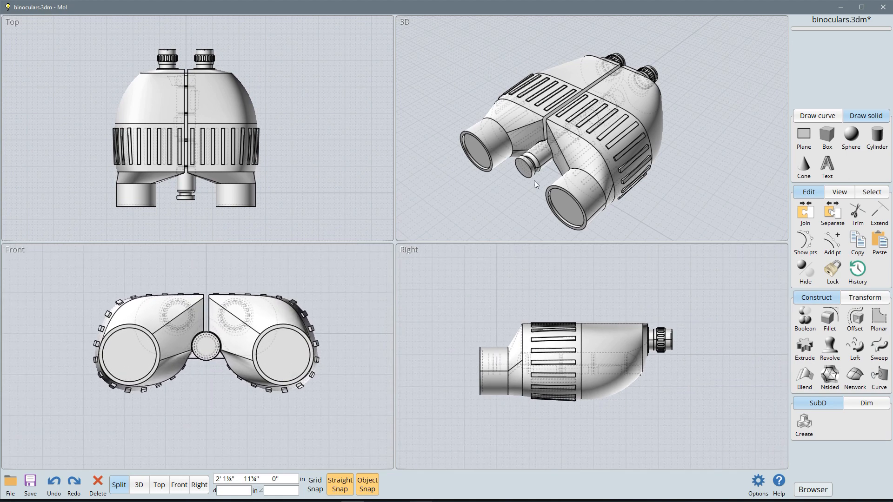
Step: Orbit the 3D view around the binoculars, and zoom in and out on them
{"action": "right_click_drag", "start_coordinate": [534, 180], "coordinate": [686, 166]}
{"action": "scroll", "coordinate": [633, 154], "scroll_direction": "up", "scroll_amount": 4}
{"action": "scroll", "coordinate": [646, 154], "scroll_direction": "down", "scroll_amount": 3}
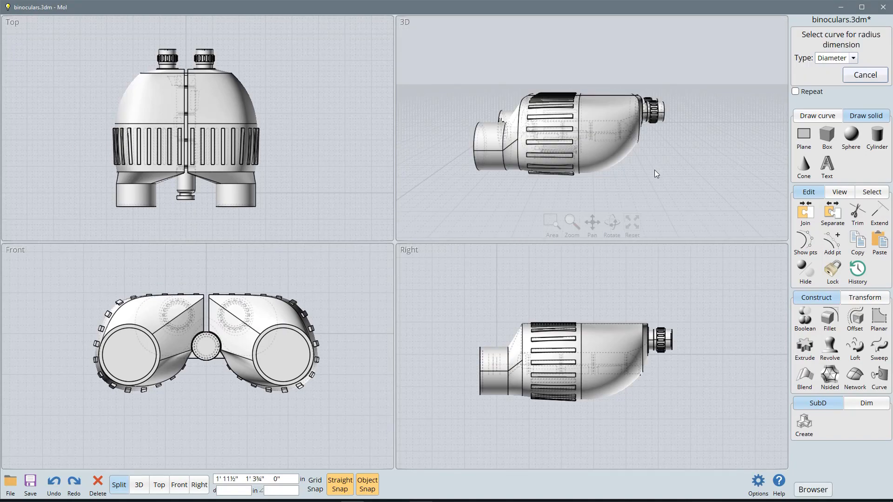
{"action": "mouse_move", "coordinate": [655, 174]}
{"action": "middle_mouse_down"}
{"action": "mouse_move", "coordinate": [682, 172]}
{"action": "mouse_move", "coordinate": [668, 151]}
{"action": "mouse_move", "coordinate": [648, 177]}
{"action": "middle_mouse_up"}
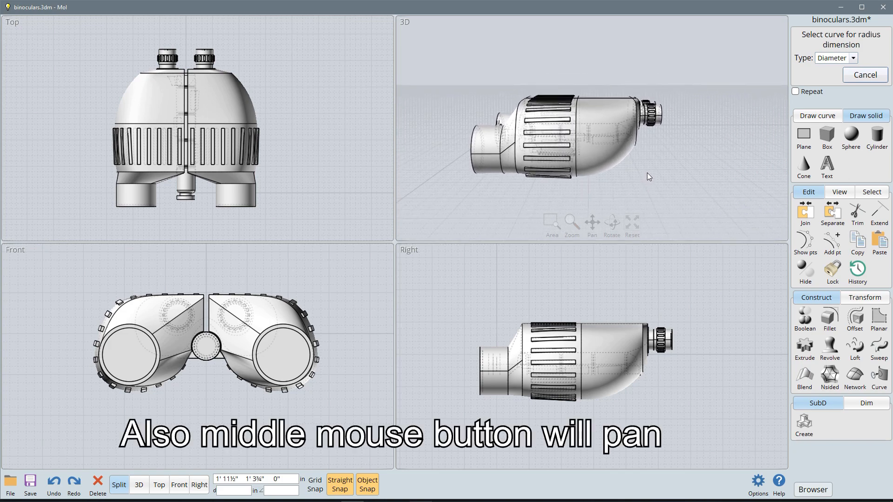
{"action": "right_click_drag", "start_coordinate": [651, 173], "coordinate": [690, 194], "text": "ctrl"}
{"action": "scroll", "coordinate": [557, 153], "scroll_direction": "up", "scroll_amount": 6}
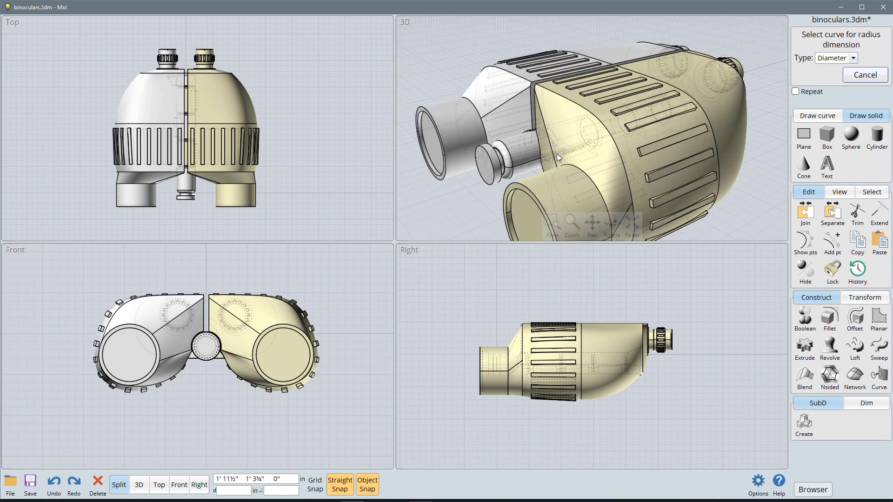
{"action": "scroll", "coordinate": [557, 153], "scroll_direction": "down", "scroll_amount": 6}
{"action": "scroll", "coordinate": [556, 154], "scroll_direction": "down", "scroll_amount": 1}
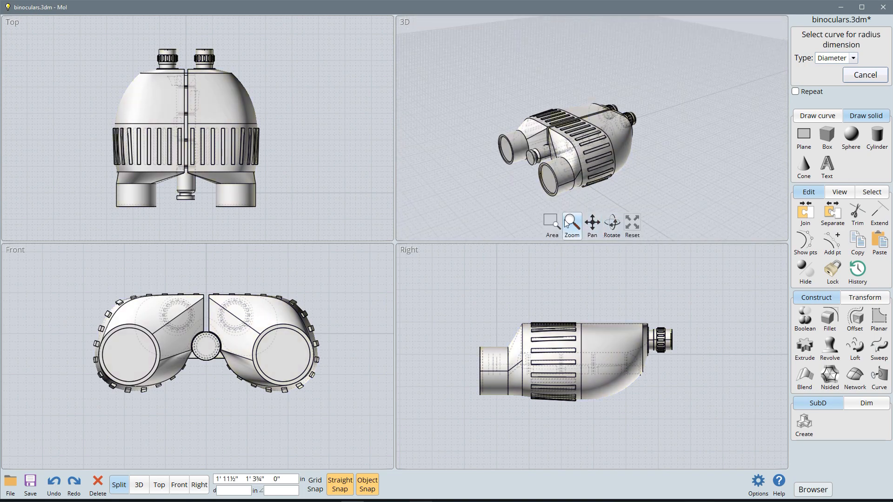
Step: Pan the 3D view away from the binoculars and reset it to fit the model
{"action": "left_click", "coordinate": [592, 226]}
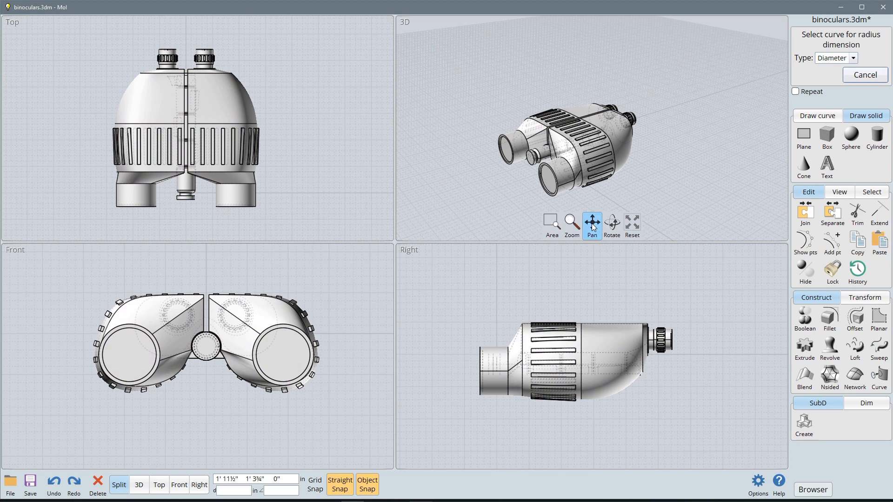
{"action": "left_click_drag", "start_coordinate": [592, 226], "coordinate": [502, 318]}
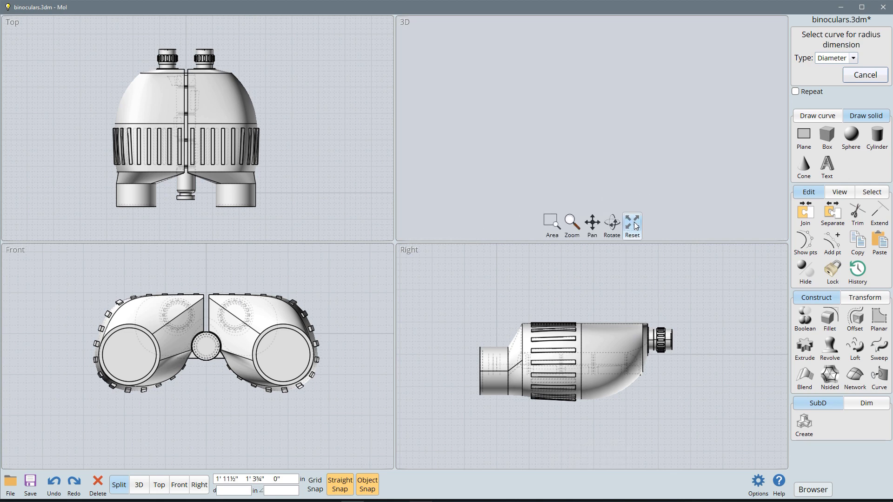
{"action": "left_click", "coordinate": [633, 225]}
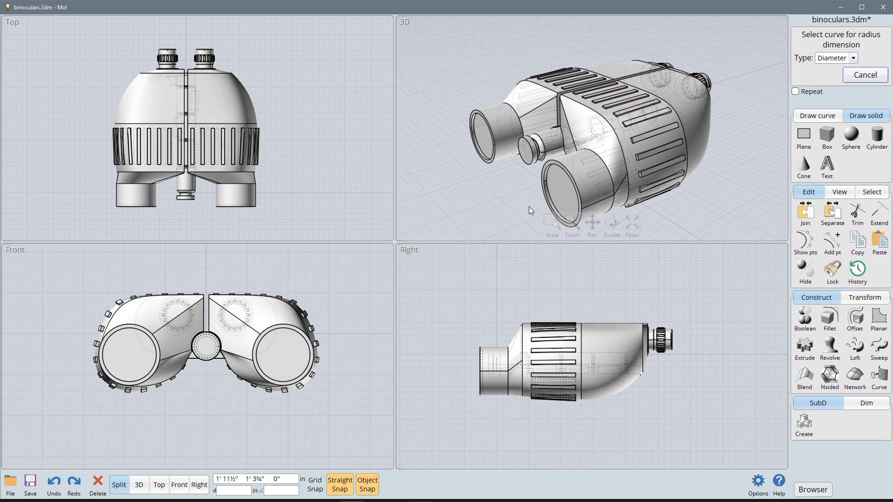
Step: Pan and orbit the 3D view to inspect the binoculars from a front three-quarter angle
{"action": "middle_click_drag", "start_coordinate": [502, 185], "coordinate": [787, 182]}
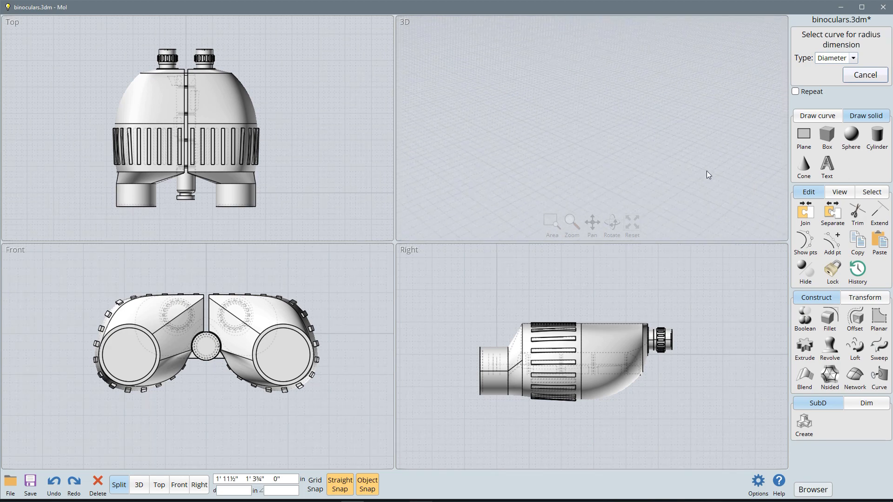
{"action": "mouse_move", "coordinate": [625, 160]}
{"action": "middle_mouse_down"}
{"action": "mouse_move", "coordinate": [466, 159]}
{"action": "mouse_move", "coordinate": [576, 163]}
{"action": "mouse_move", "coordinate": [470, 166]}
{"action": "middle_mouse_up"}
{"action": "middle_click_drag", "start_coordinate": [574, 171], "coordinate": [717, 156]}
{"action": "middle_click_drag", "start_coordinate": [593, 178], "coordinate": [698, 177]}
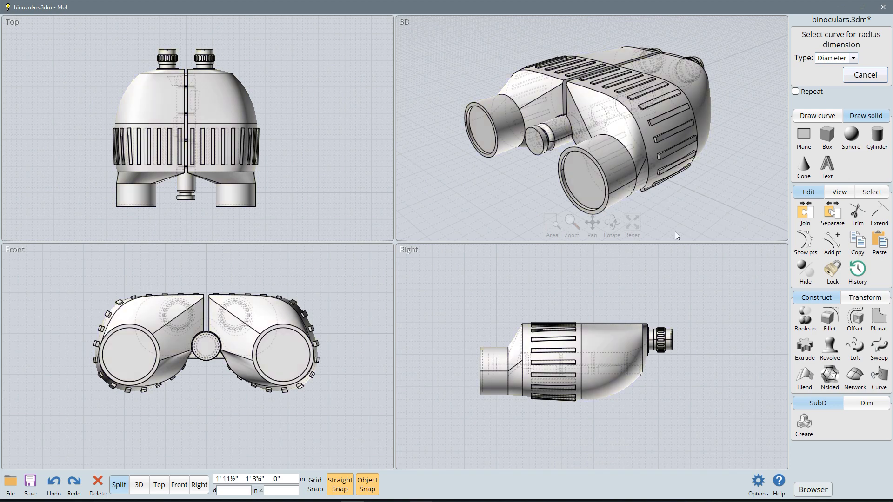
Step: Zoom the 3D view to an area centred on the nearer eyepiece
{"action": "right_click", "coordinate": [551, 225]}
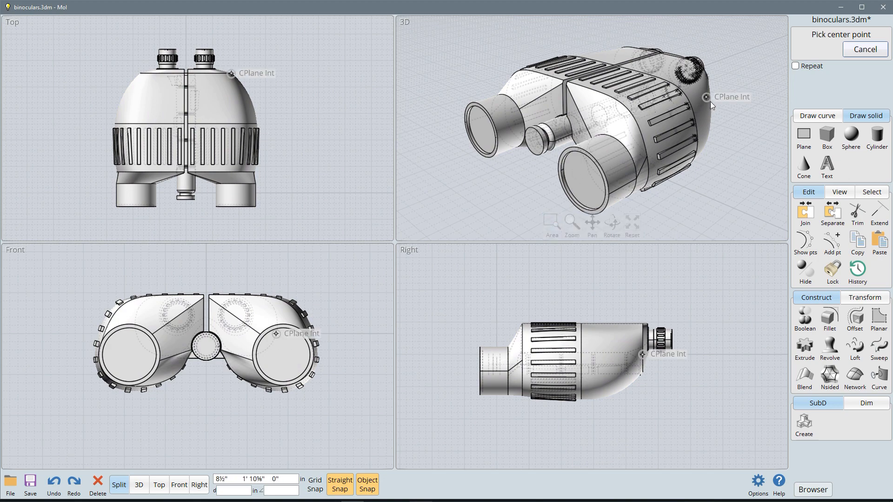
{"action": "left_click", "coordinate": [690, 73]}
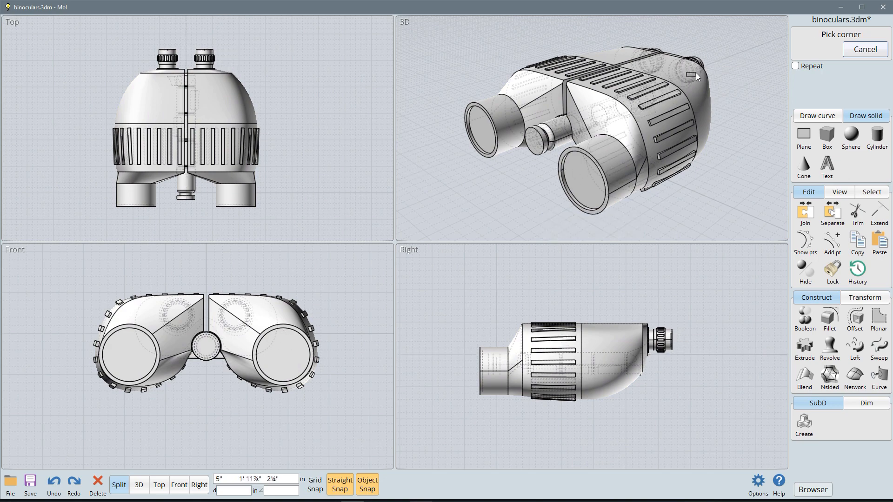
{"action": "left_click", "coordinate": [730, 109]}
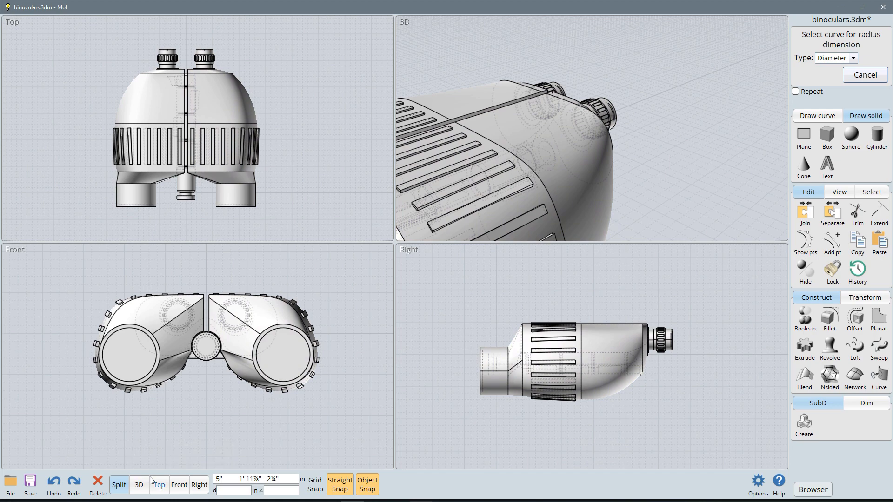
{"action": "left_click", "coordinate": [10, 486]}
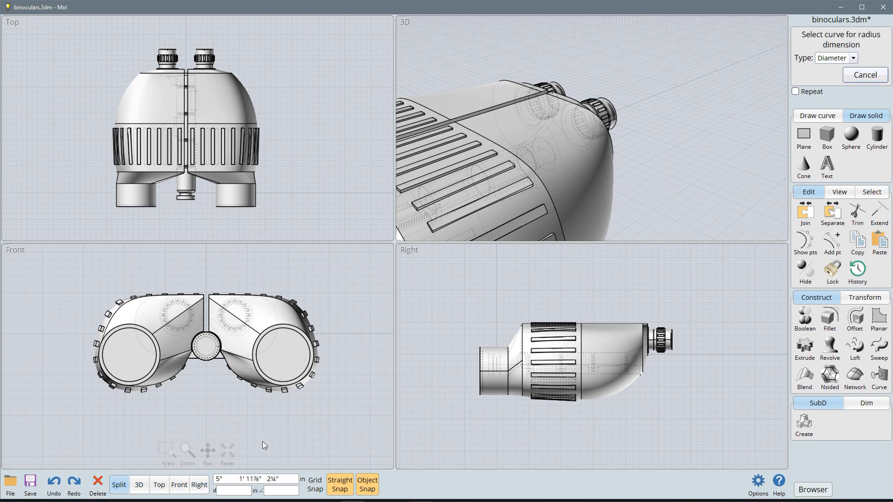
{"action": "scroll", "coordinate": [255, 440], "scroll_direction": "down", "scroll_amount": 6}
{"action": "scroll", "coordinate": [255, 439], "scroll_direction": "up", "scroll_amount": 6}
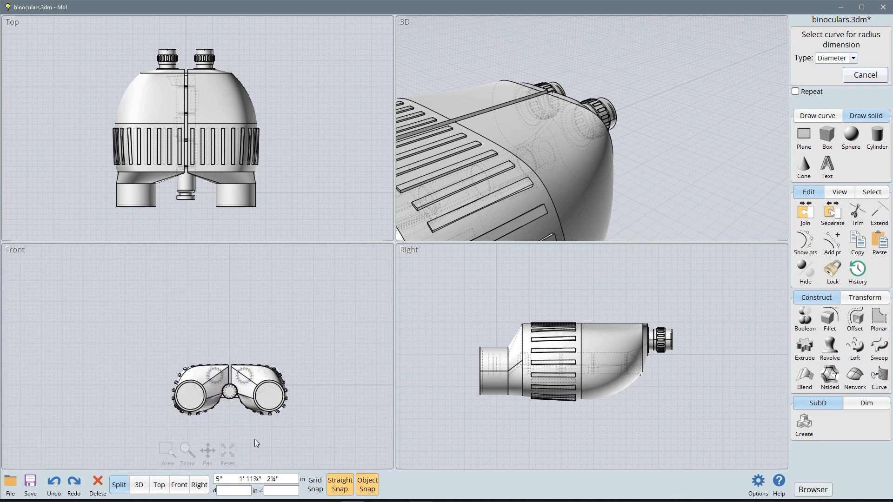
{"action": "scroll", "coordinate": [255, 439], "scroll_direction": "down", "scroll_amount": 3}
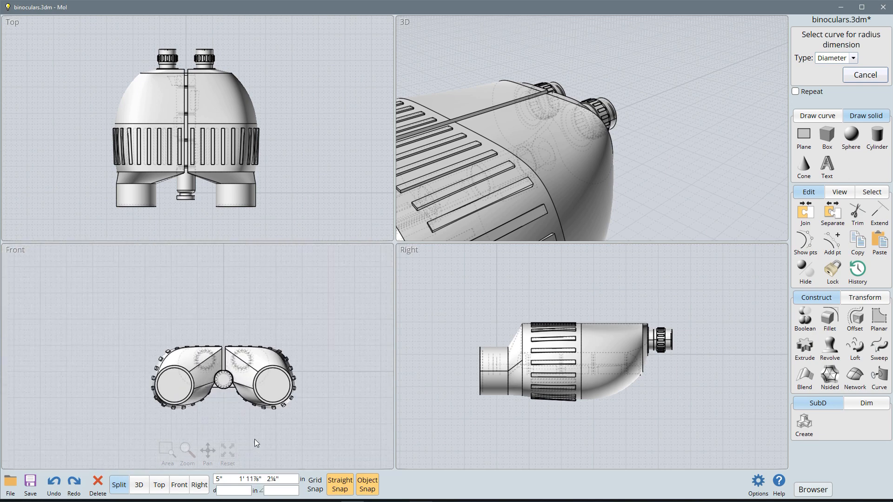
Step: Open the number keypad of the distance constraint and close it without entering a value
{"action": "left_click", "coordinate": [232, 490]}
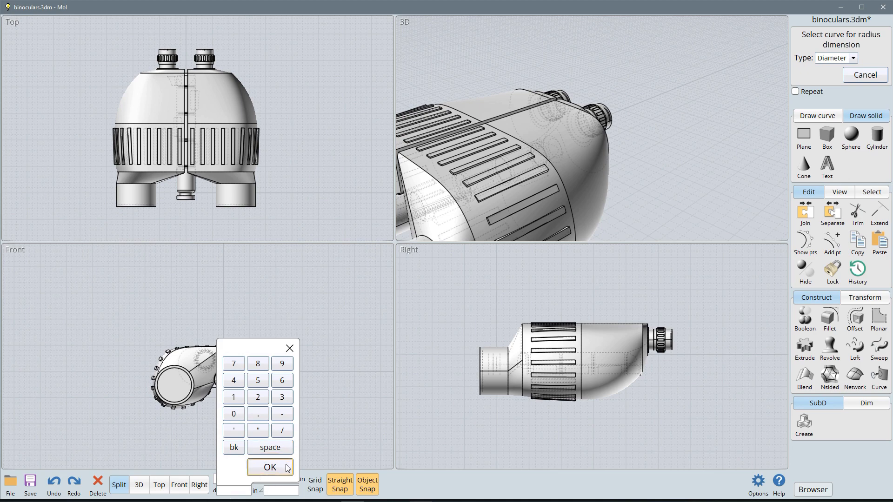
{"action": "left_click", "coordinate": [270, 465]}
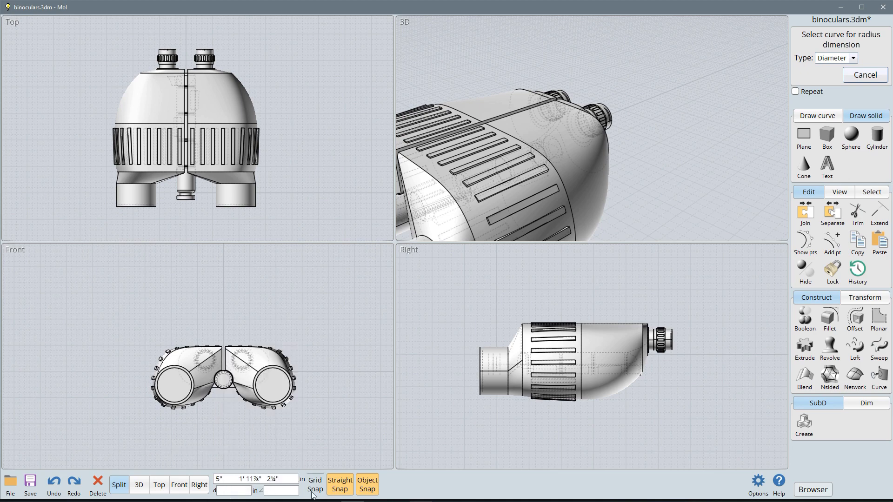
{"action": "mouse_move", "coordinate": [313, 494]}
Step: Toggle Straight Snap and Object Snap off and back on
{"action": "left_click", "coordinate": [358, 488]}
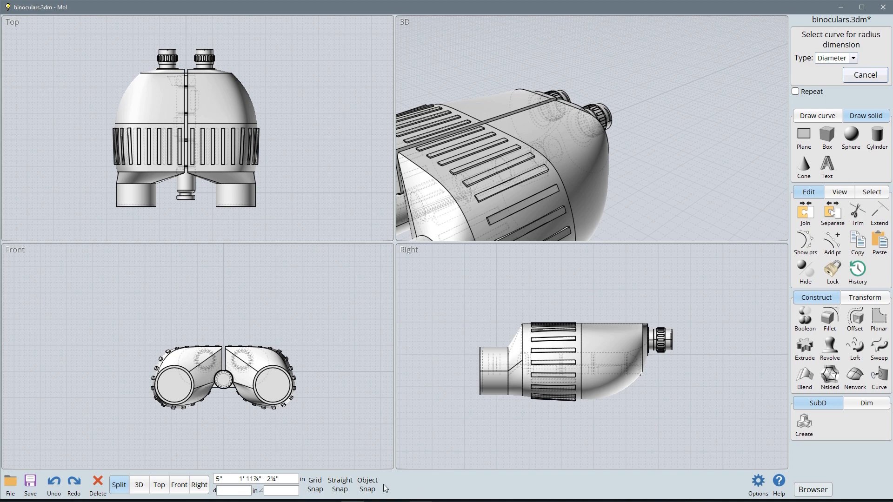
{"action": "left_click", "coordinate": [340, 485]}
{"action": "left_click", "coordinate": [367, 484]}
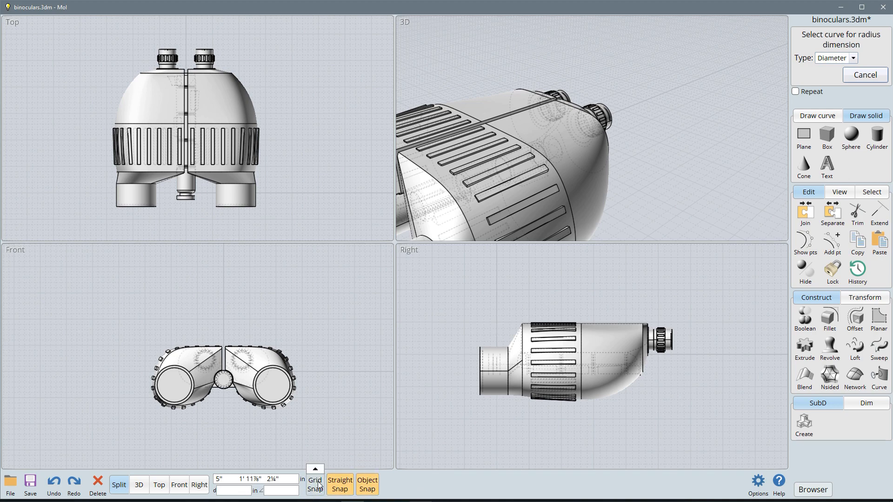
Step: Examine the grid snap settings and the list of object snap types, toggling Straight Snap off and on in between
{"action": "left_click", "coordinate": [316, 470]}
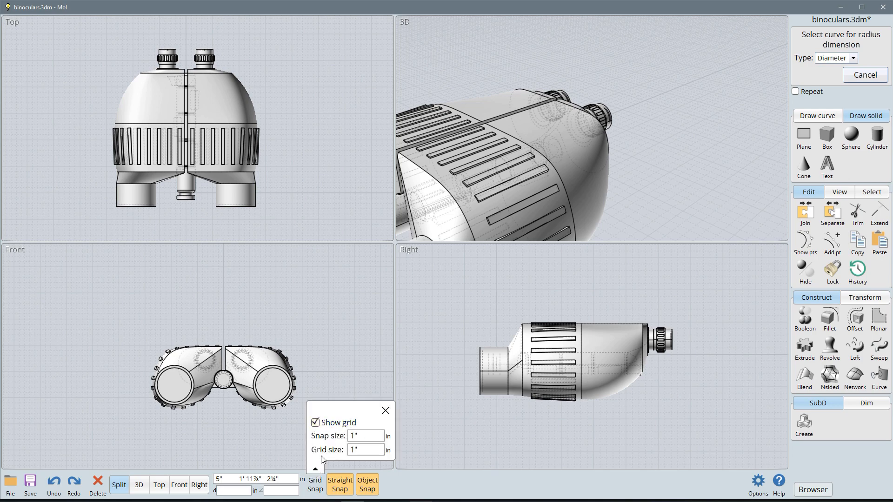
{"action": "left_click", "coordinate": [340, 484]}
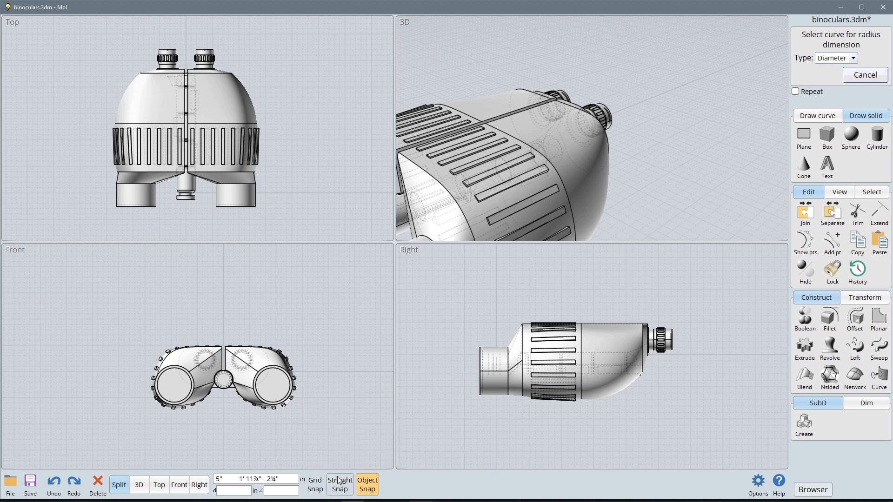
{"action": "left_click", "coordinate": [341, 484]}
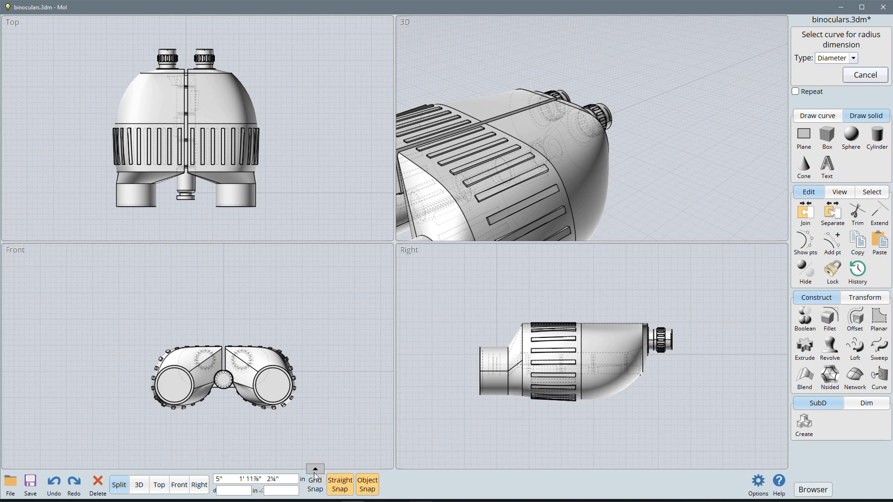
{"action": "right_click", "coordinate": [370, 480]}
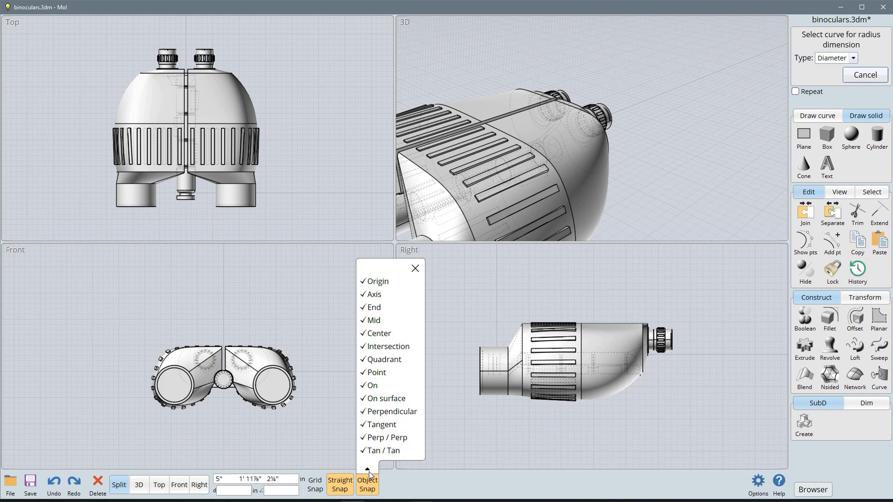
{"action": "left_click", "coordinate": [369, 472]}
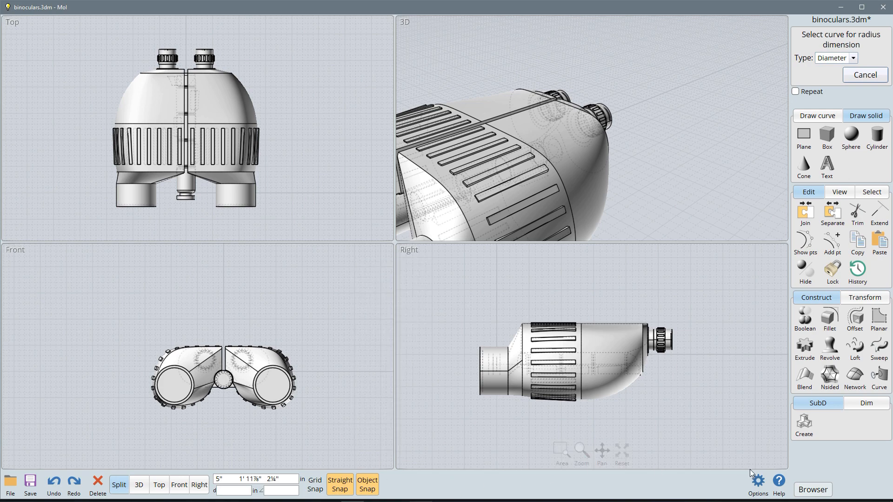
Step: Review the shortcut key, view, grid, snap and import/export options, and look at the help entries
{"action": "left_click", "coordinate": [759, 483]}
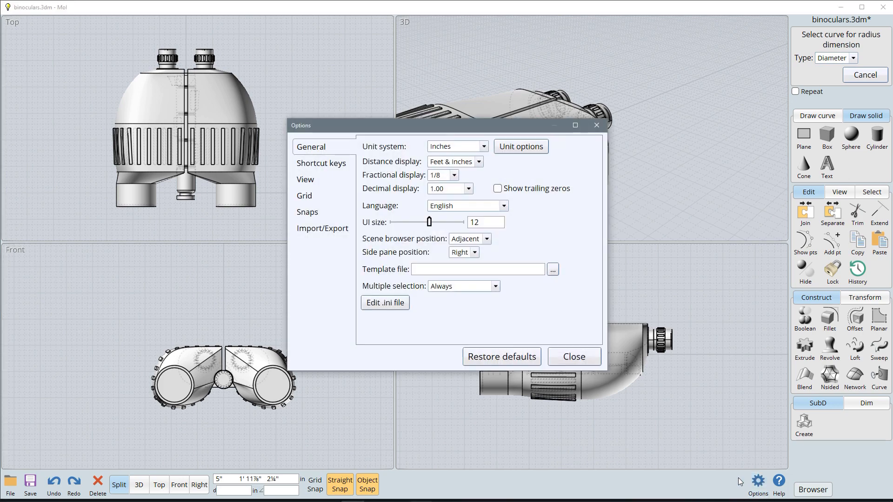
{"action": "left_click", "coordinate": [325, 164]}
{"action": "left_click", "coordinate": [323, 181]}
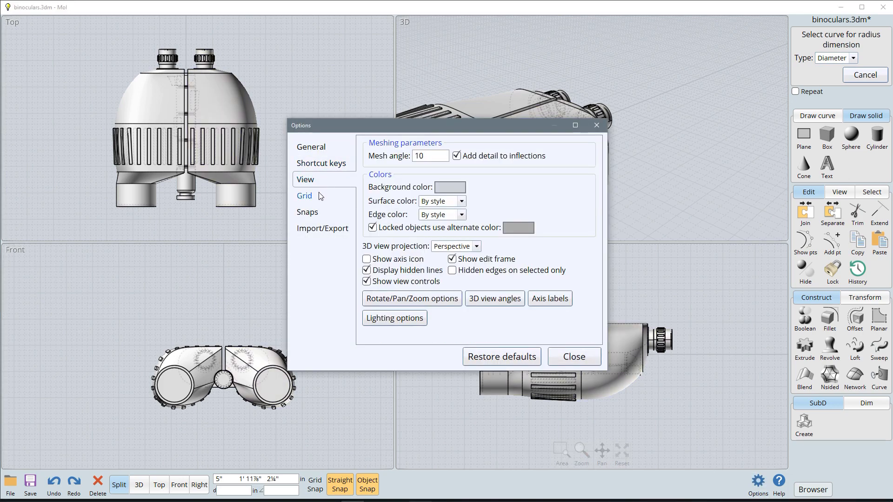
{"action": "left_click", "coordinate": [334, 166]}
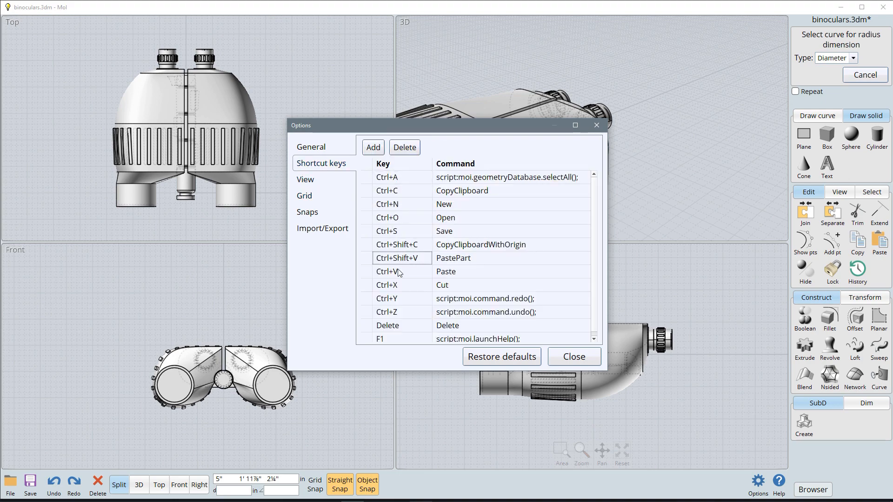
{"action": "left_click", "coordinate": [306, 197]}
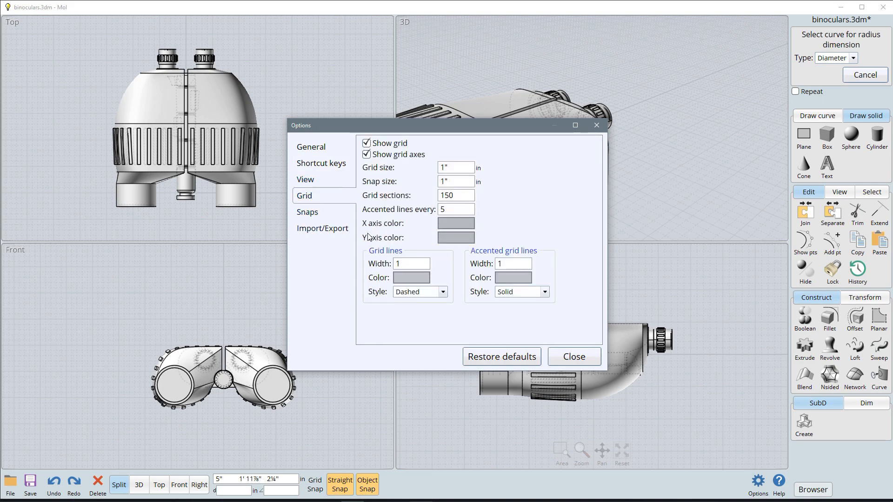
{"action": "left_click", "coordinate": [308, 213]}
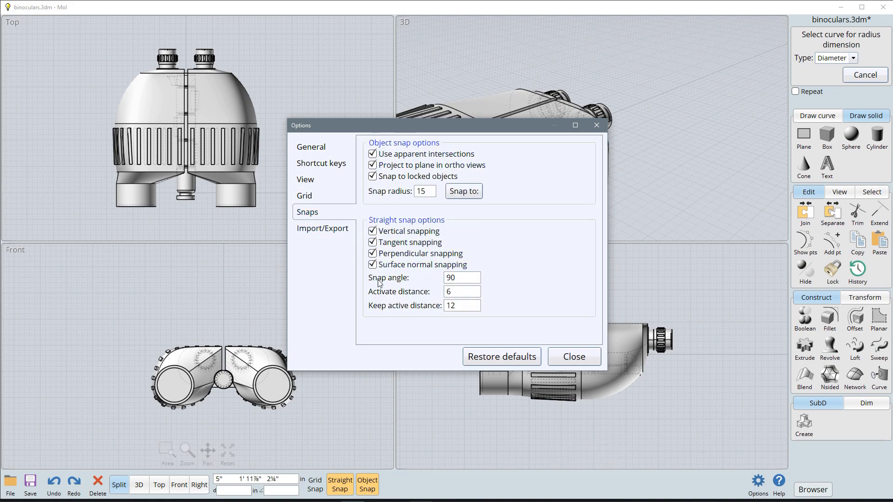
{"action": "left_click", "coordinate": [328, 230]}
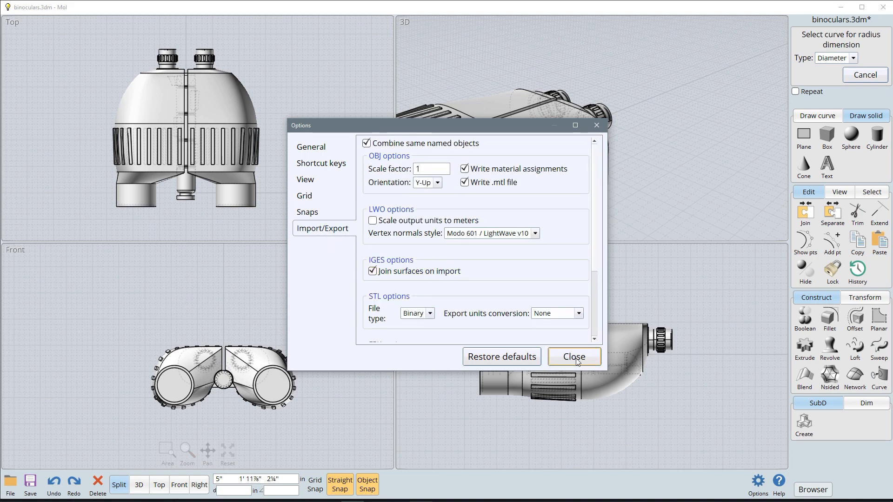
{"action": "scroll", "coordinate": [586, 312], "scroll_direction": "down", "scroll_amount": 2}
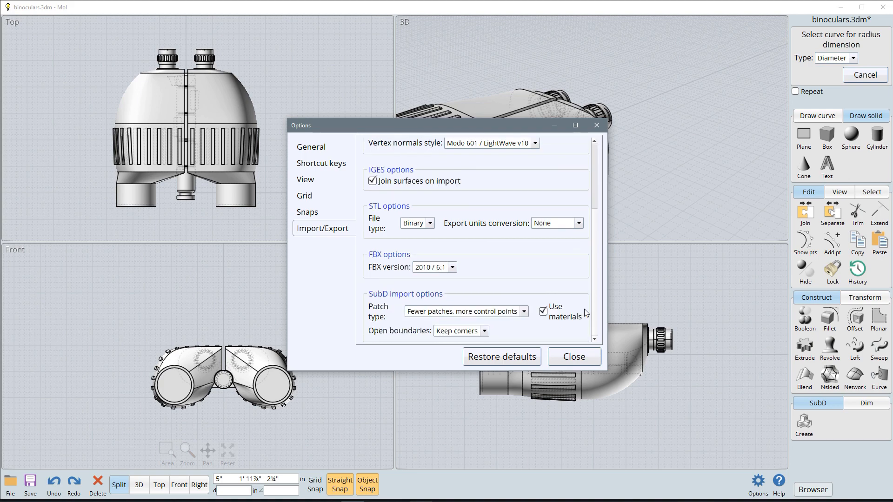
{"action": "left_click", "coordinate": [574, 358]}
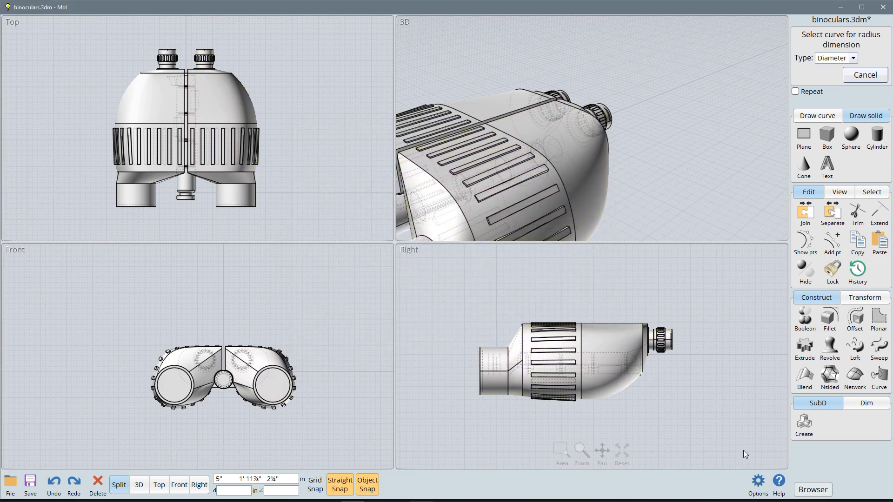
{"action": "left_click", "coordinate": [782, 473]}
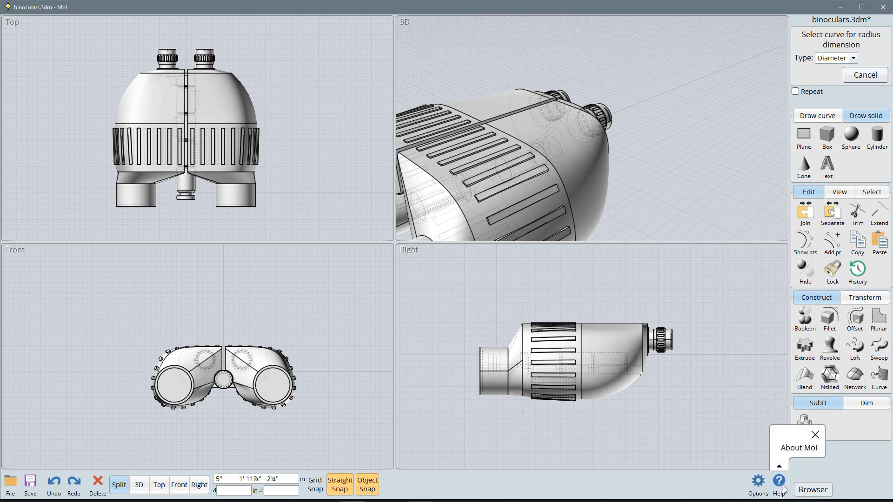
{"action": "left_click", "coordinate": [725, 485]}
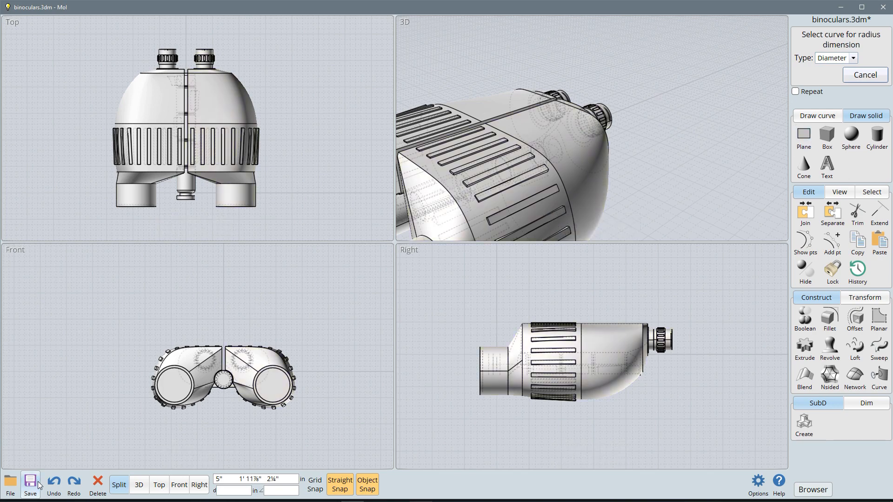
Step: Start a new empty file, discarding the changes to binoculars.3dm
{"action": "left_click", "coordinate": [10, 484]}
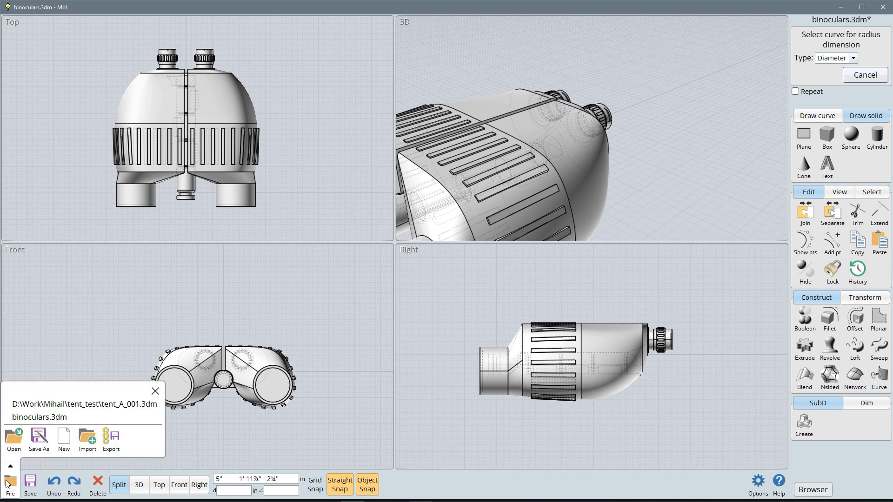
{"action": "left_click", "coordinate": [65, 441]}
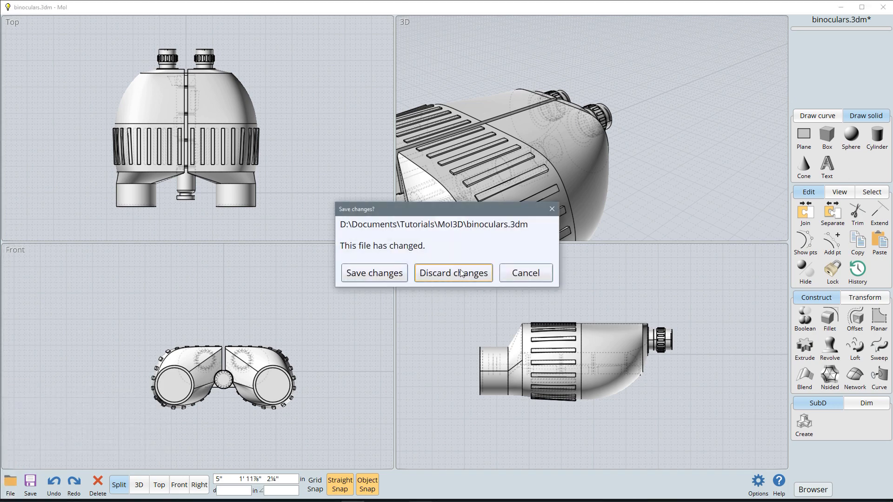
{"action": "left_click", "coordinate": [461, 273]}
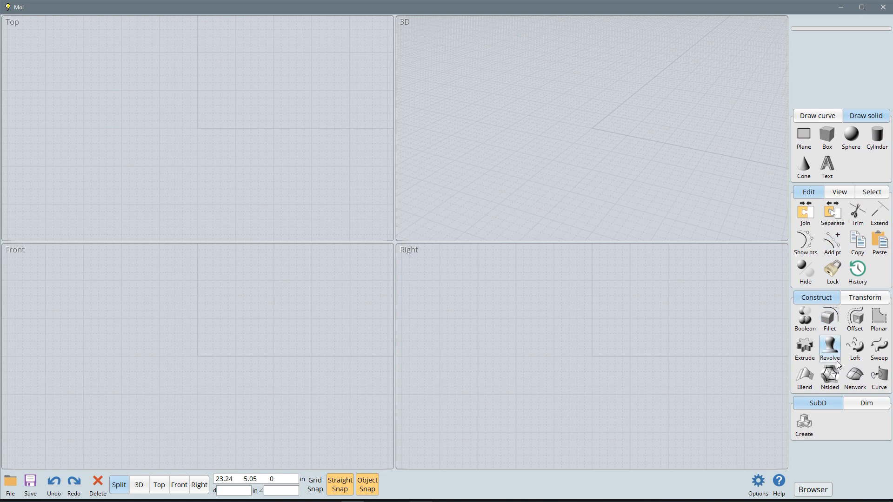
Step: Draw a single straight line about 33 inches long on the ground plane in the 3D view
{"action": "left_click", "coordinate": [812, 119]}
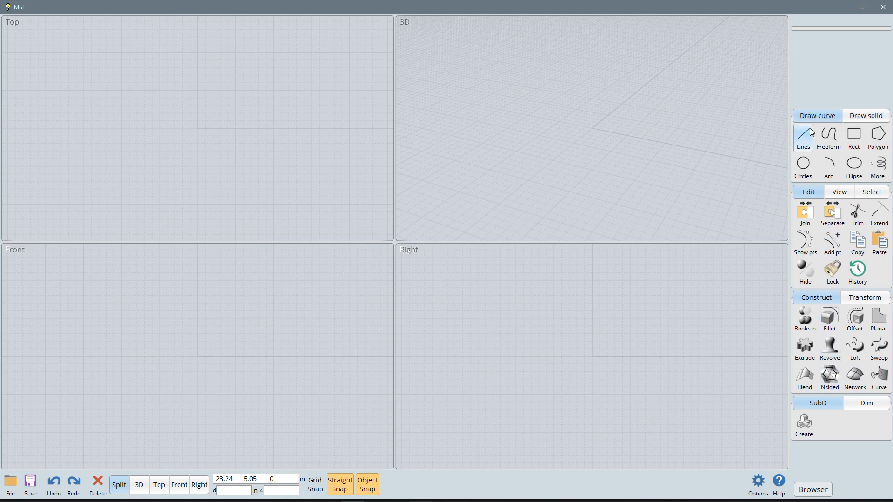
{"action": "left_click", "coordinate": [807, 138]}
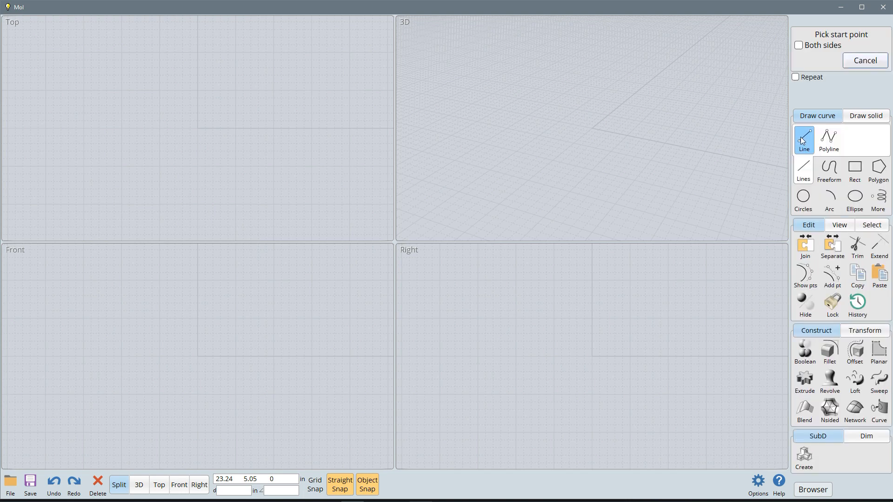
{"action": "left_click", "coordinate": [713, 84]}
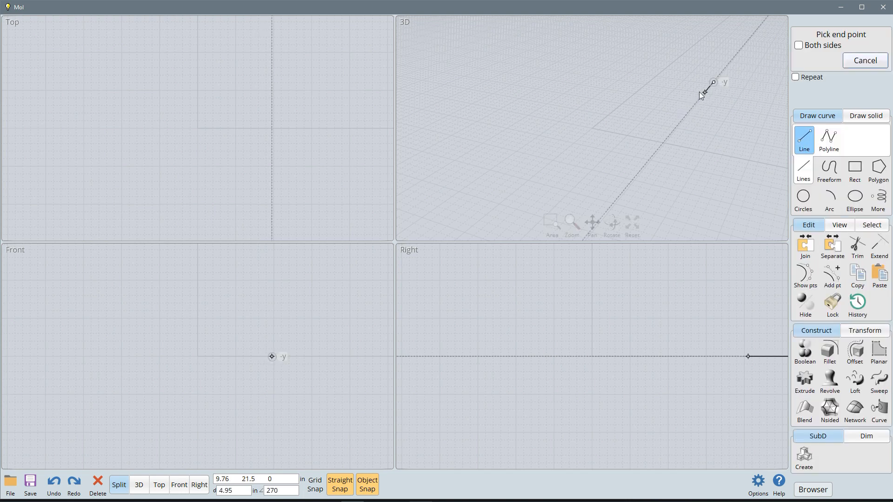
{"action": "left_click", "coordinate": [610, 156]}
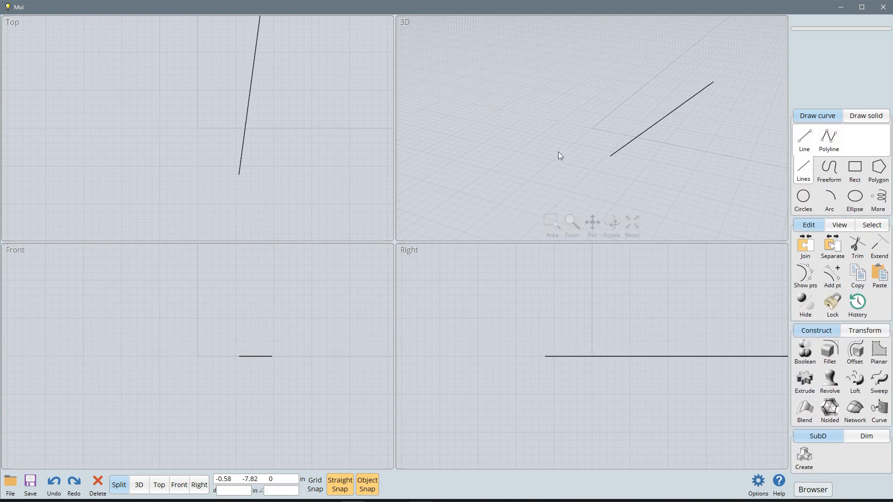
Step: Draw an open seven-point polyline beside the straight line in the 3D view, starting with a long segment along the y axis
{"action": "left_click", "coordinate": [829, 142]}
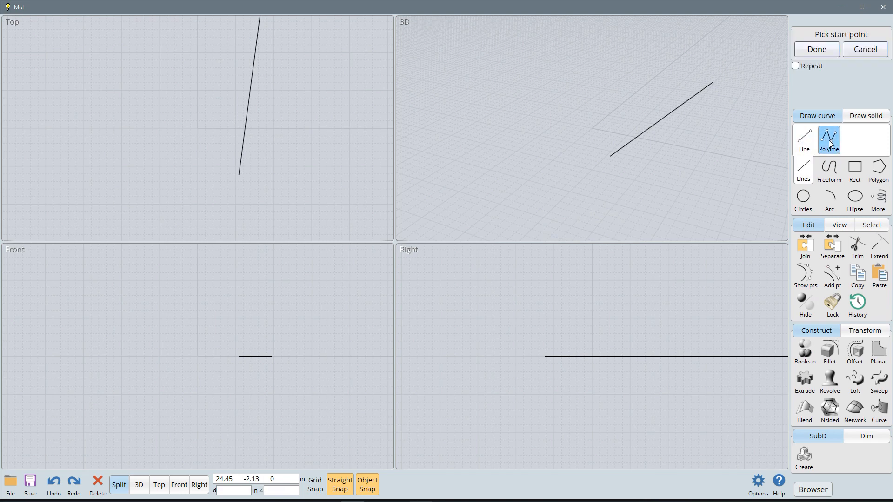
{"action": "left_click", "coordinate": [639, 61]}
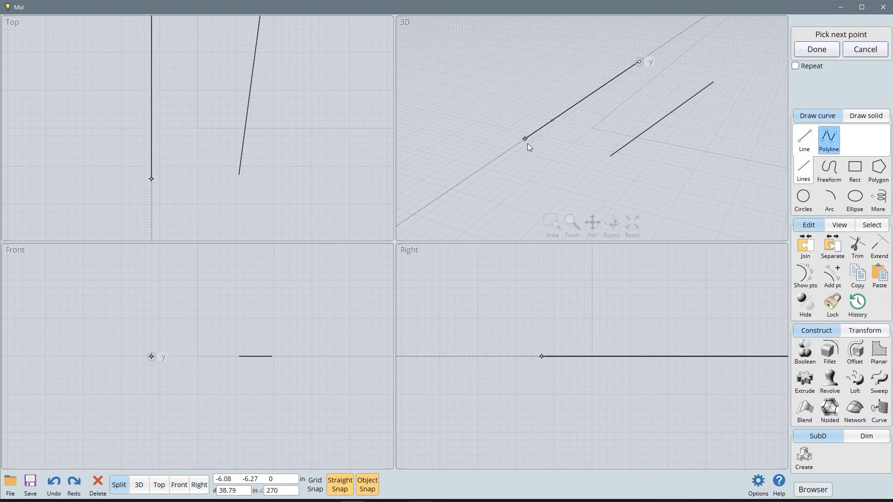
{"action": "left_click", "coordinate": [524, 139]}
{"action": "left_click", "coordinate": [471, 120]}
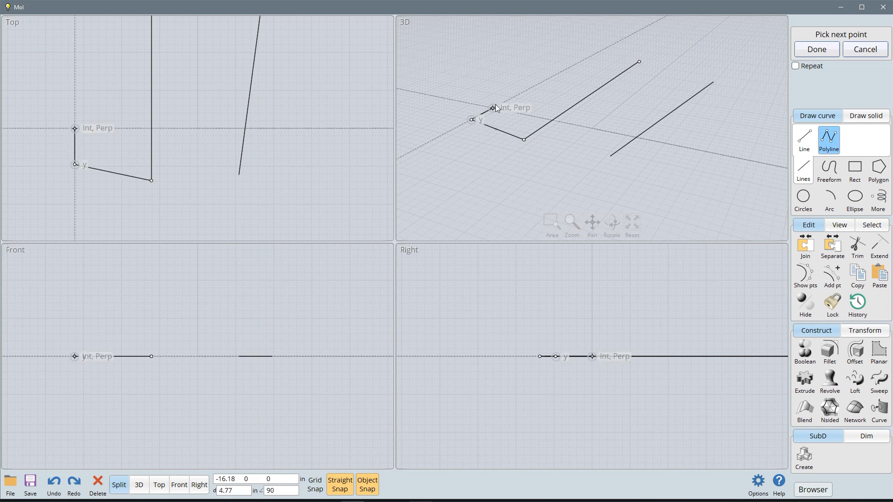
{"action": "left_click", "coordinate": [517, 112]}
{"action": "left_click", "coordinate": [555, 91]}
{"action": "left_click", "coordinate": [507, 59]}
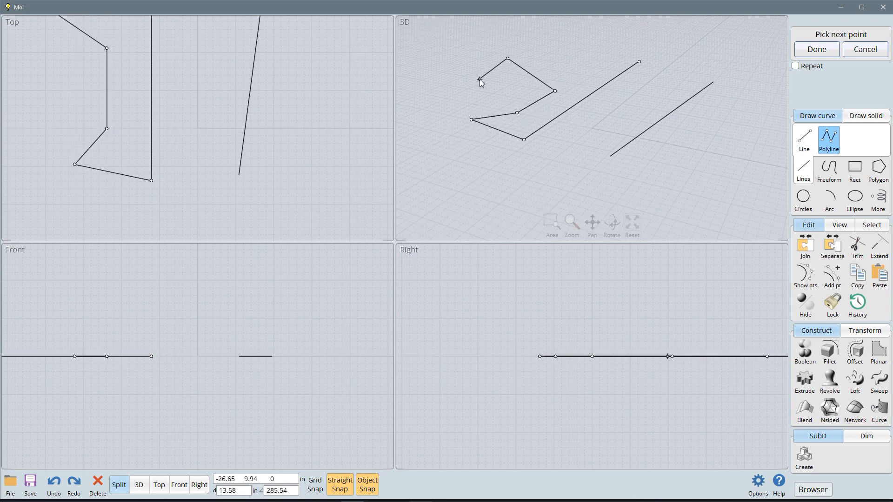
{"action": "left_click", "coordinate": [479, 79]}
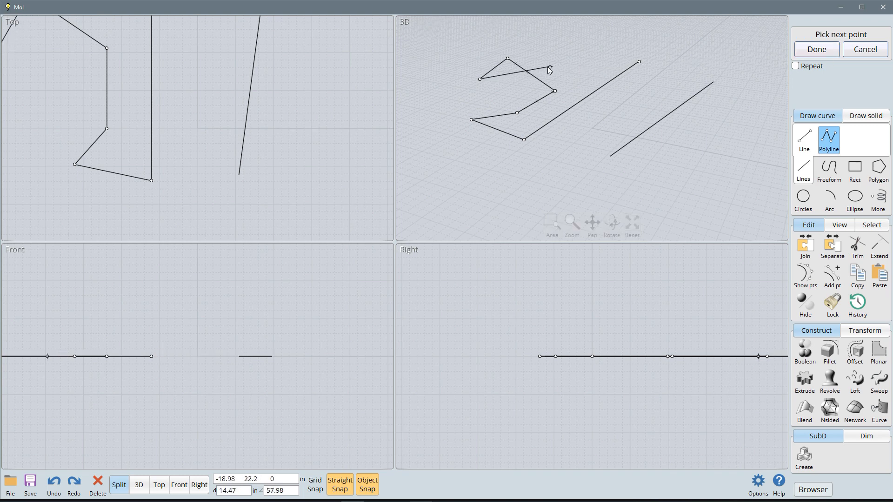
{"action": "right_click", "coordinate": [454, 74]}
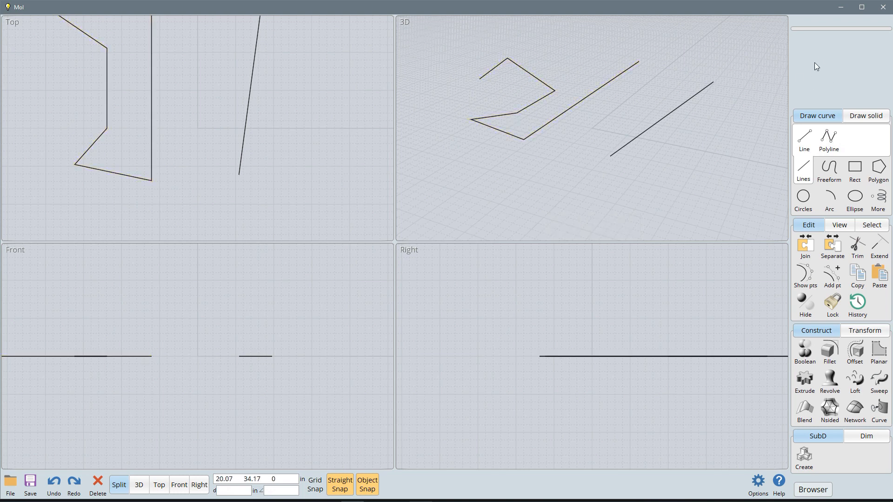
Step: Draw an open, looping freeform curve from nine control points on the other side of the straight line in the 3D view
{"action": "left_click", "coordinate": [832, 174]}
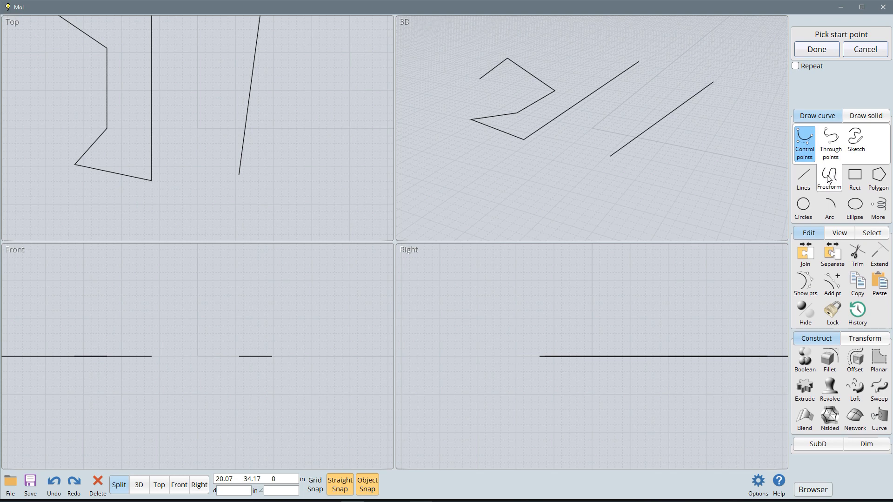
{"action": "left_click", "coordinate": [741, 110]}
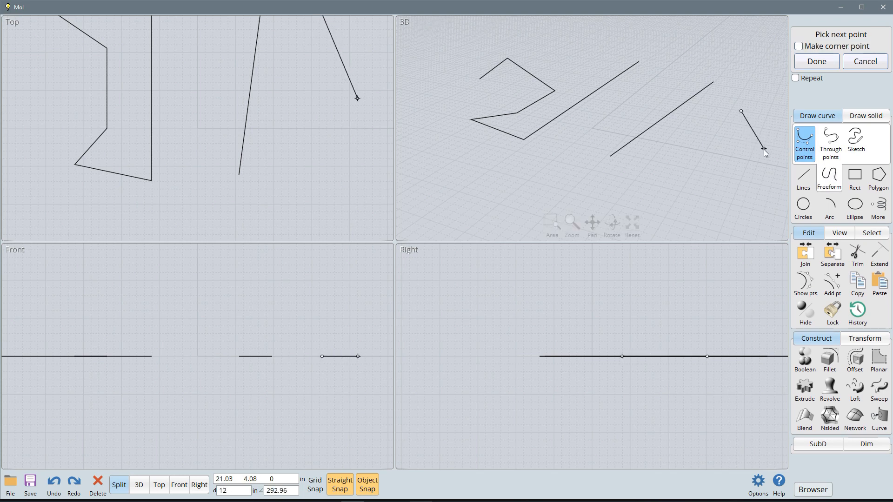
{"action": "left_click", "coordinate": [760, 174]}
{"action": "left_click", "coordinate": [688, 159]}
{"action": "left_click", "coordinate": [663, 190]}
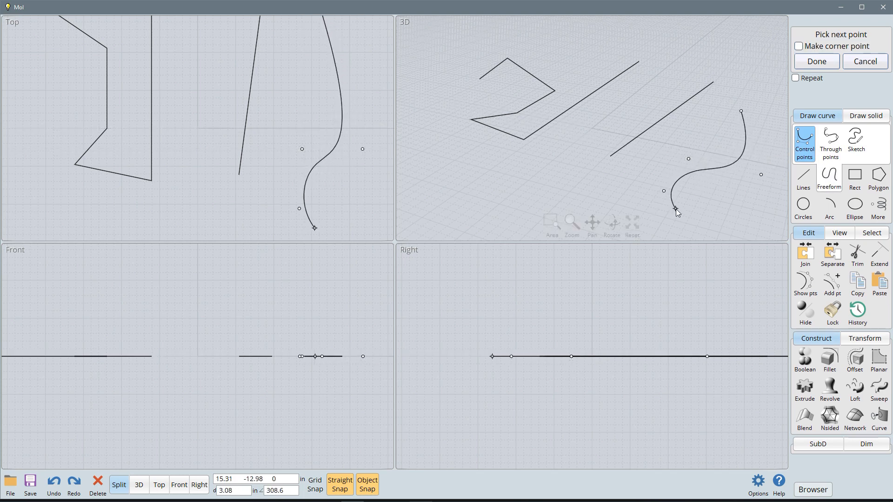
{"action": "left_click", "coordinate": [706, 232]}
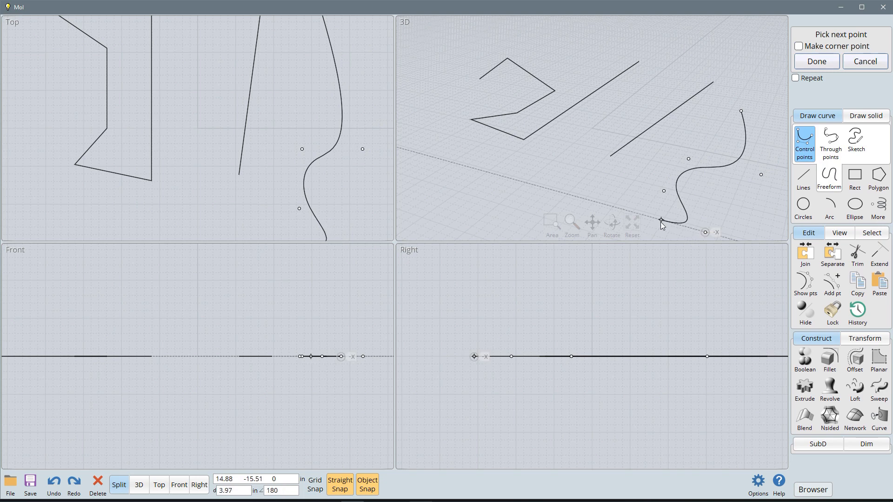
{"action": "left_click", "coordinate": [575, 185]}
{"action": "left_click", "coordinate": [634, 161]}
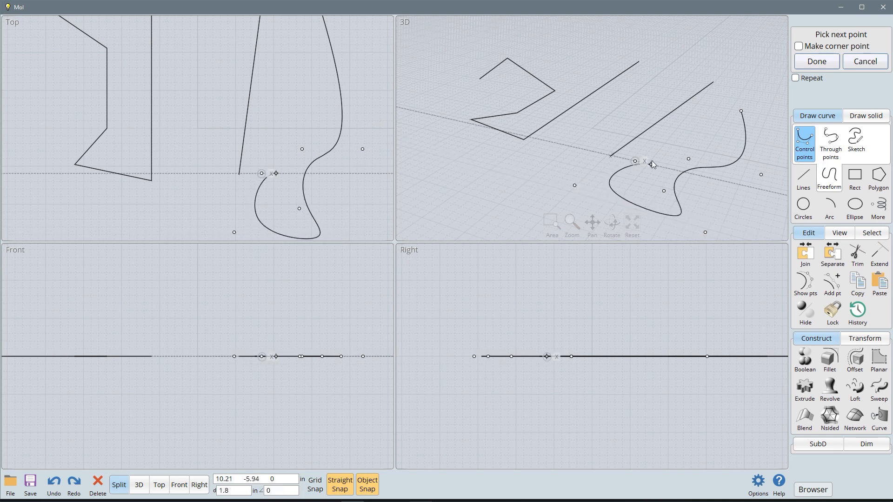
{"action": "left_click", "coordinate": [726, 134]}
{"action": "right_click", "coordinate": [737, 84]}
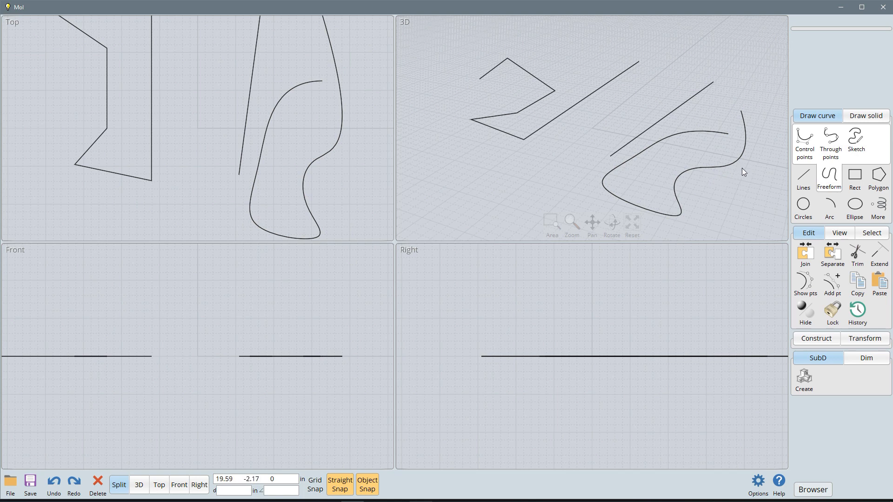
Step: Draw an open six-point curve through points, with a deep U-shaped bend, in front of the polyline in the 3D view
{"action": "left_click", "coordinate": [830, 142]}
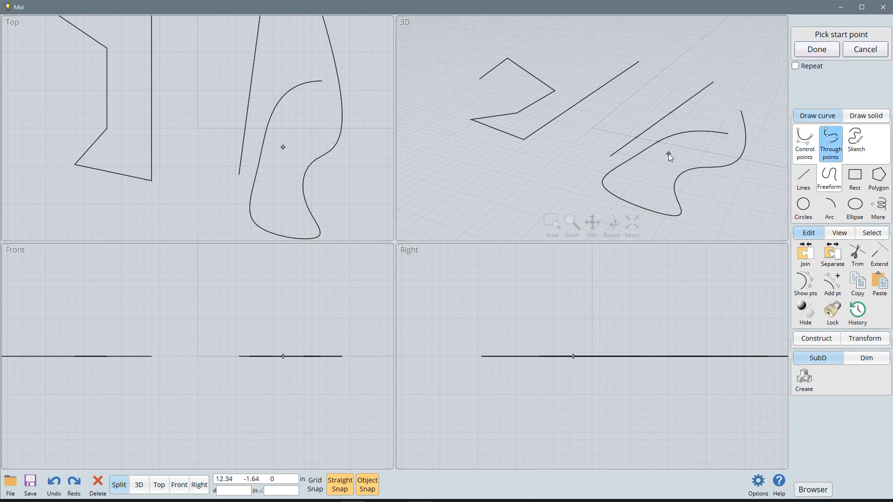
{"action": "left_click", "coordinate": [455, 141]}
{"action": "left_click", "coordinate": [451, 193]}
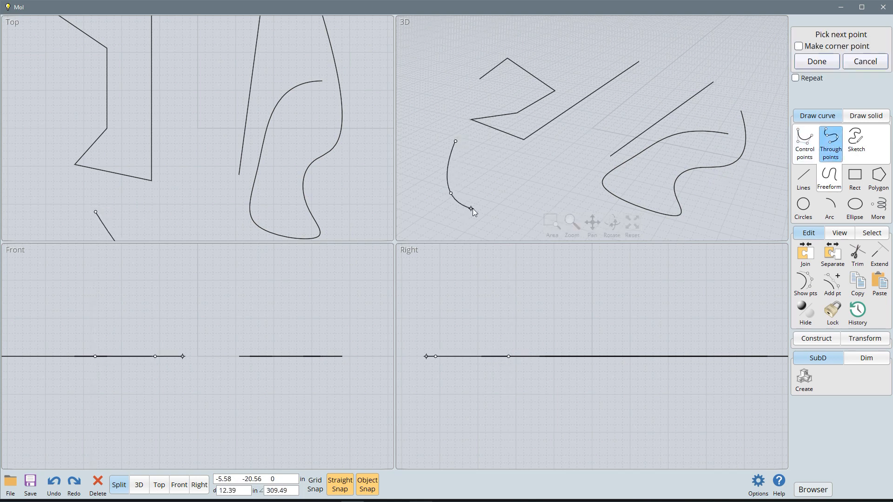
{"action": "left_click", "coordinate": [523, 196]}
{"action": "left_click", "coordinate": [555, 205]}
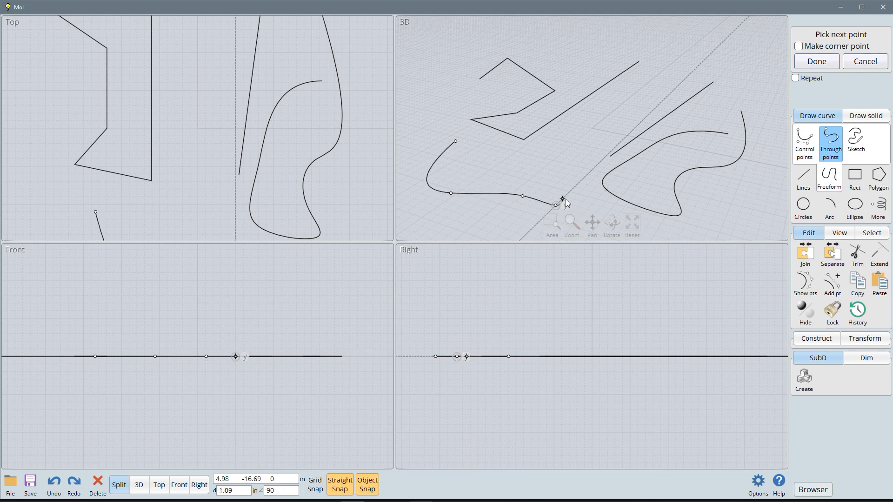
{"action": "left_click", "coordinate": [576, 169]}
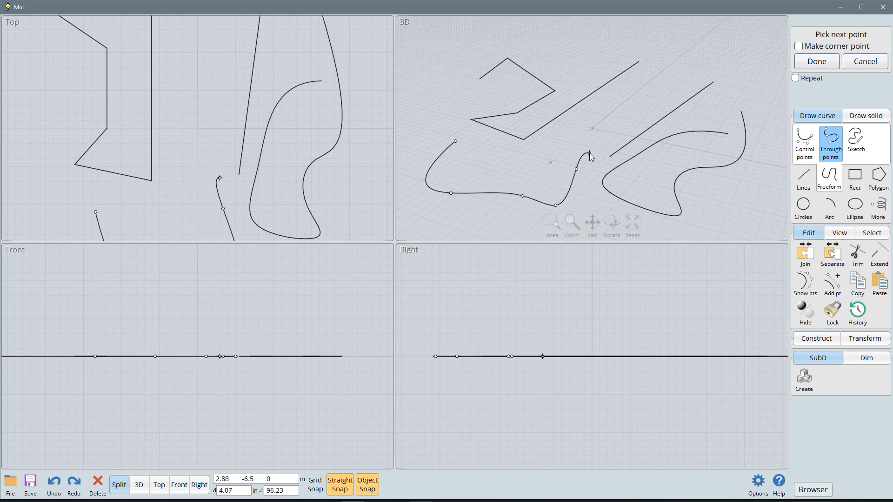
{"action": "left_click", "coordinate": [590, 153]}
{"action": "right_click", "coordinate": [589, 153]}
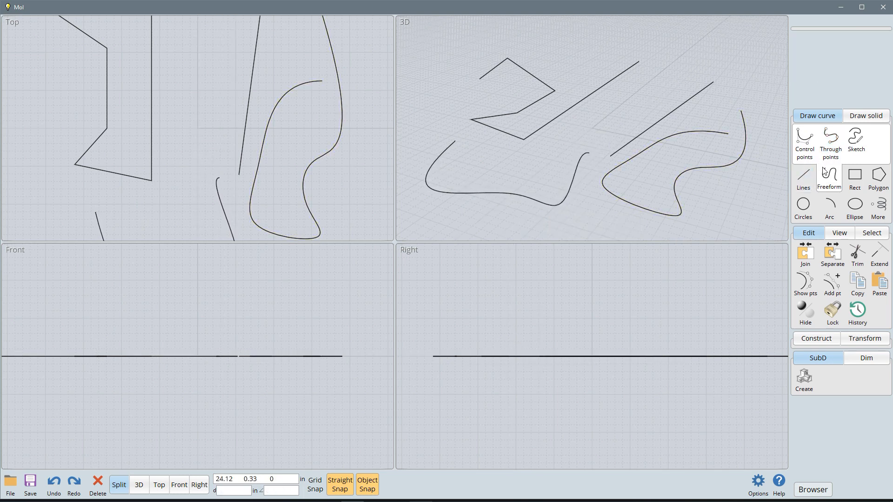
Step: Sketch an open, wavy freehand curve with two humps behind the polyline and the straight line in the 3D view
{"action": "left_click", "coordinate": [858, 141]}
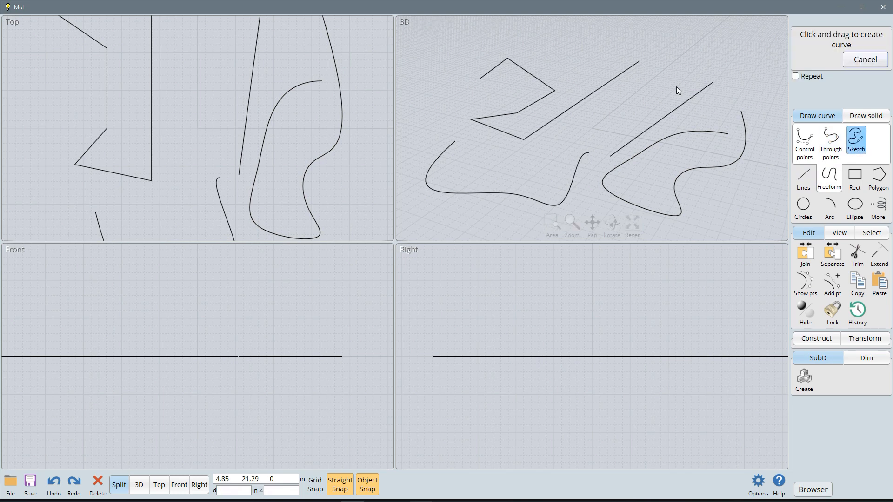
{"action": "mouse_move", "coordinate": [581, 55]}
{"action": "left_mouse_down"}
{"action": "mouse_move", "coordinate": [674, 40]}
{"action": "mouse_move", "coordinate": [676, 86]}
{"action": "left_mouse_up"}
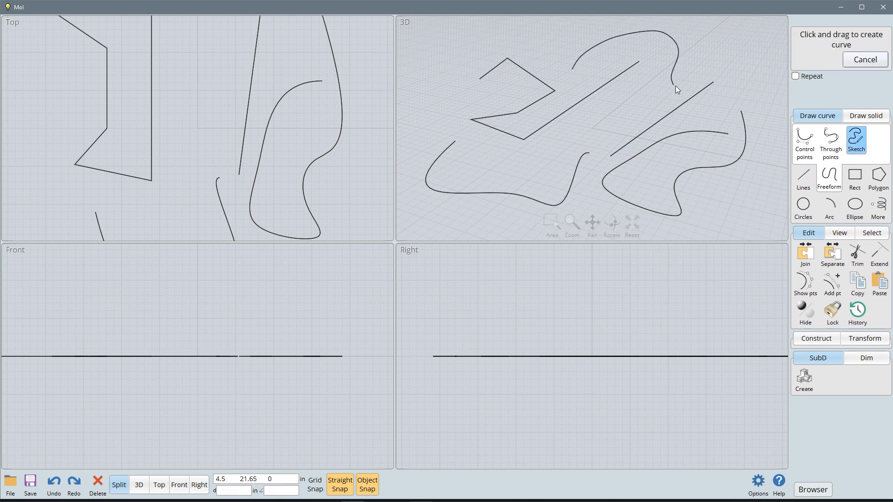
{"action": "left_click_drag", "start_coordinate": [762, 105], "coordinate": [762, 105]}
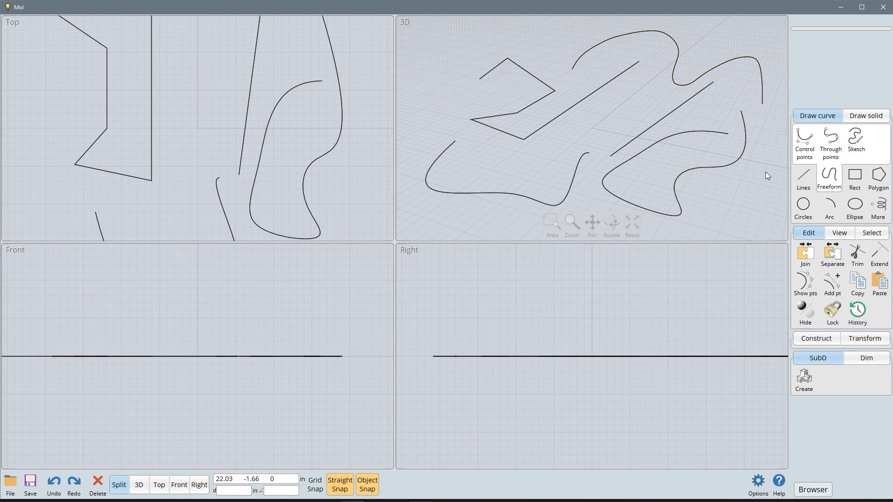
Step: Delete the looping control-point curve and the single straight line
{"action": "left_click", "coordinate": [854, 183]}
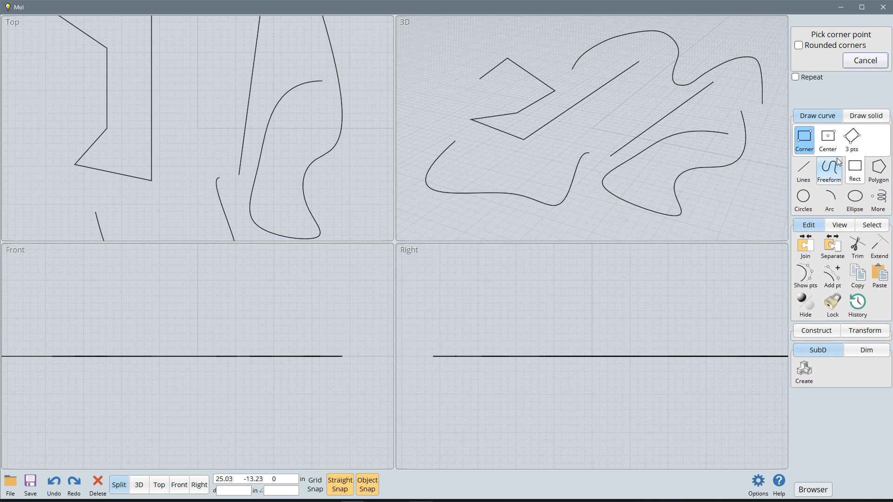
{"action": "left_click", "coordinate": [865, 60]}
{"action": "left_click", "coordinate": [718, 169]}
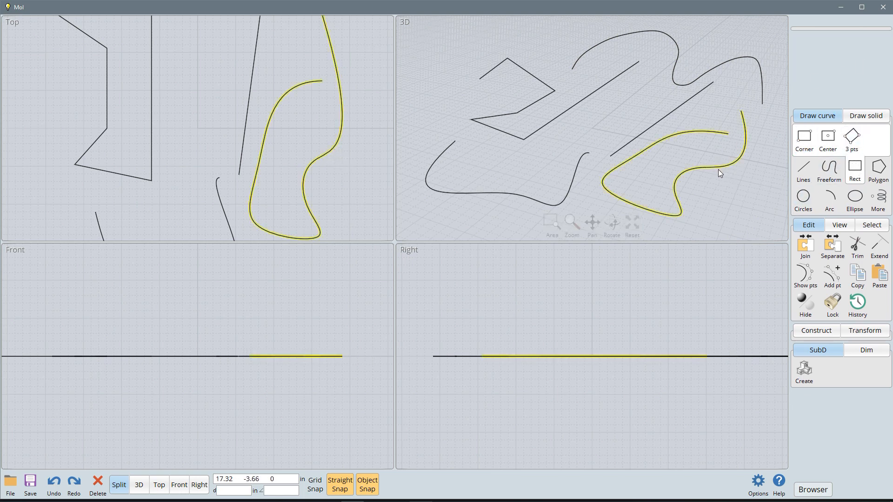
{"action": "key", "text": "Delete"}
{"action": "left_click", "coordinate": [685, 105]}
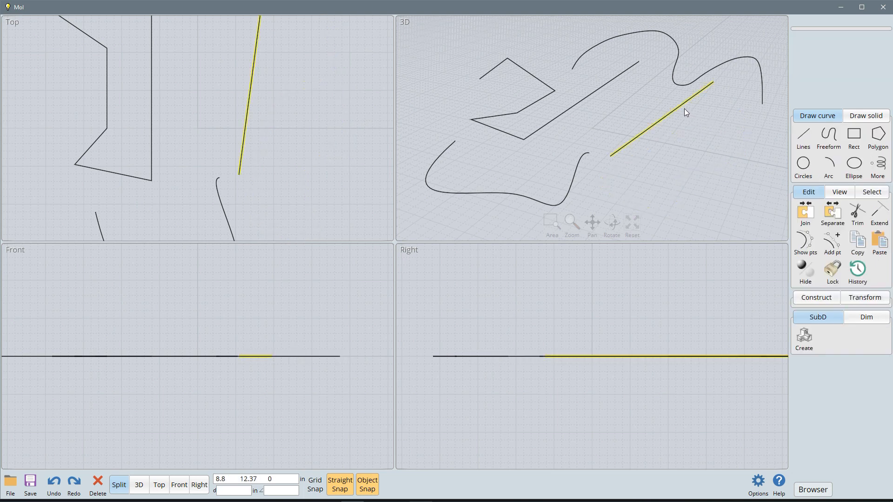
{"action": "key", "text": "Delete"}
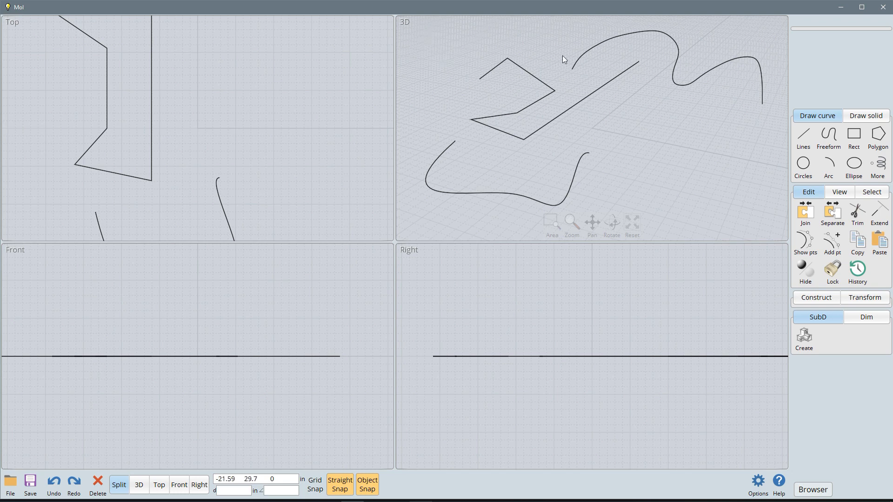
Step: Select only the polyline with a selection window that fully encloses it, and clear the selection
{"action": "left_click_drag", "start_coordinate": [419, 38], "coordinate": [434, 58]}
{"action": "left_click_drag", "start_coordinate": [418, 219], "coordinate": [476, 206]}
{"action": "left_click_drag", "start_coordinate": [432, 40], "coordinate": [775, 227]}
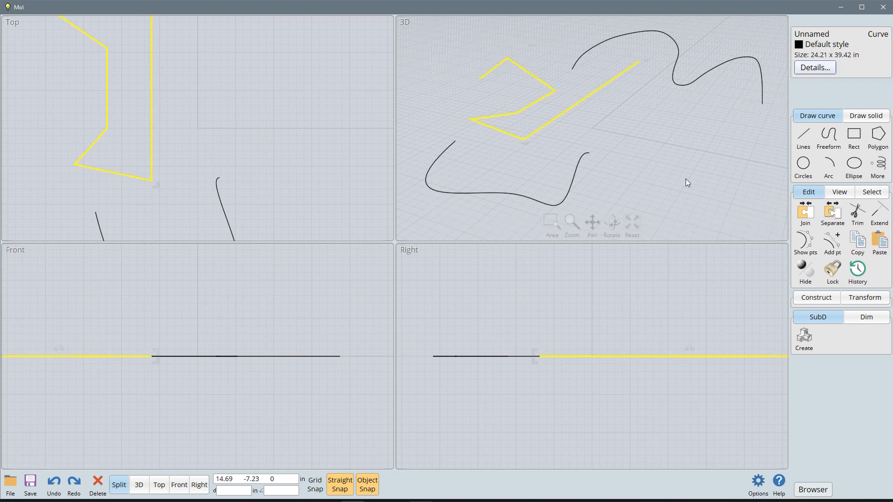
{"action": "left_click", "coordinate": [637, 155]}
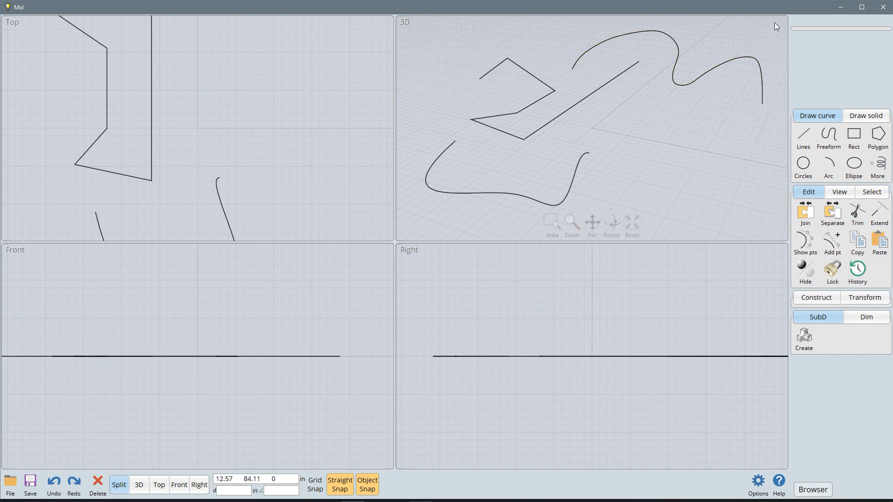
Step: Select all three remaining curves with a crossing window and delete them
{"action": "left_click_drag", "start_coordinate": [774, 23], "coordinate": [415, 217]}
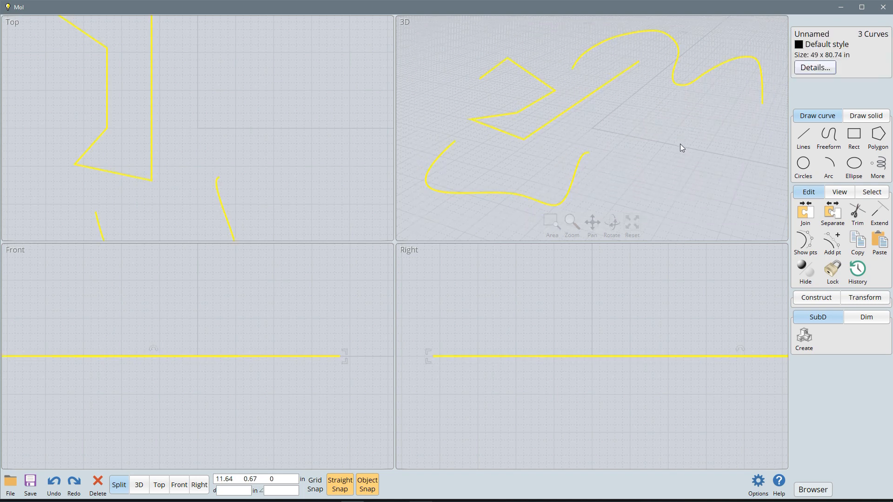
{"action": "key", "text": "Delete"}
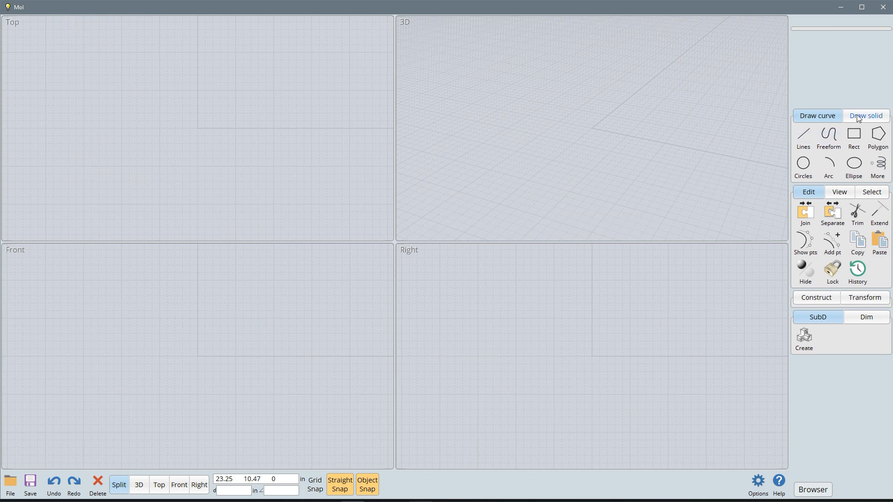
Step: Draw a corner-to-corner rectangle about 40 by 29 inches in the 3D view, and a smaller centre-based rectangle inside it, centred on the origin
{"action": "left_click", "coordinate": [853, 135]}
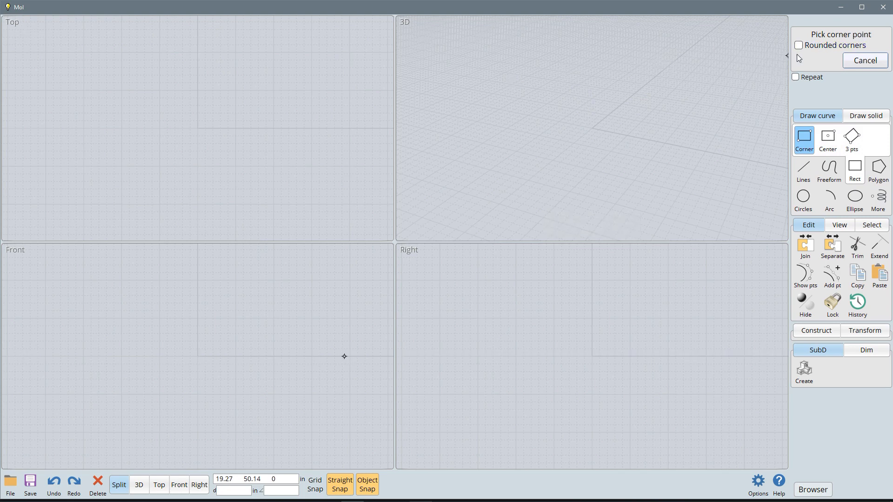
{"action": "left_click", "coordinate": [517, 64]}
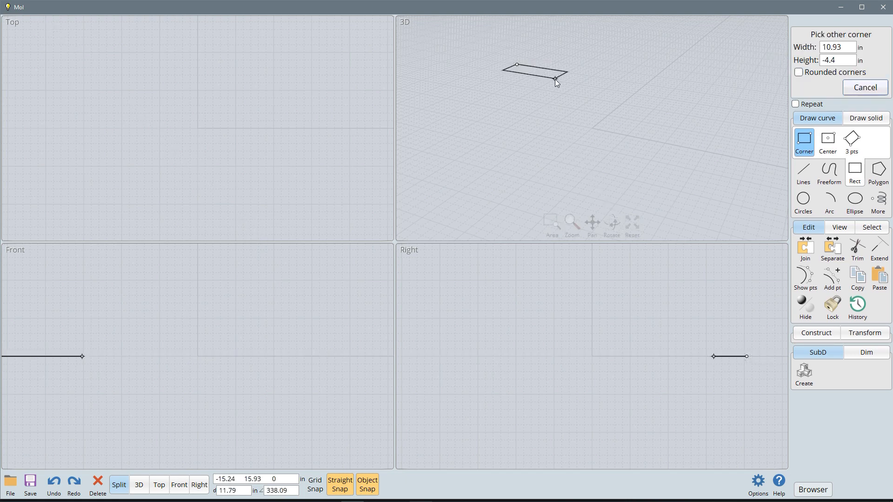
{"action": "left_click", "coordinate": [669, 184]}
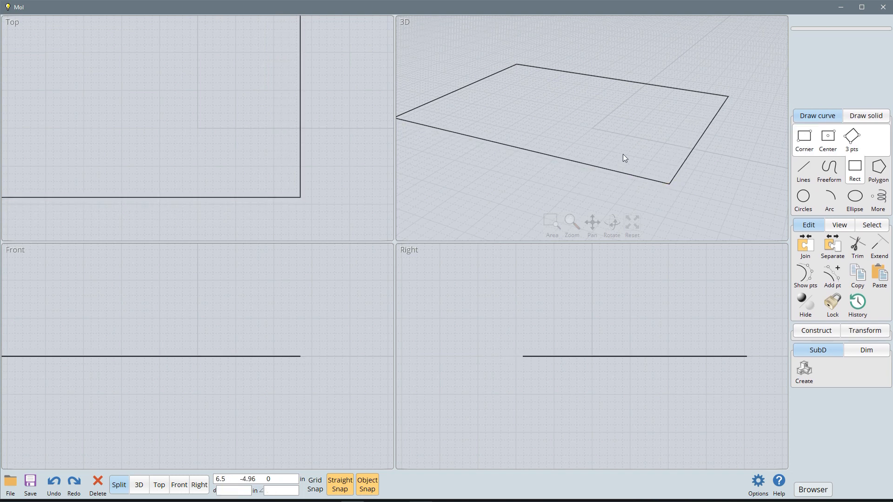
{"action": "left_click", "coordinate": [827, 139]}
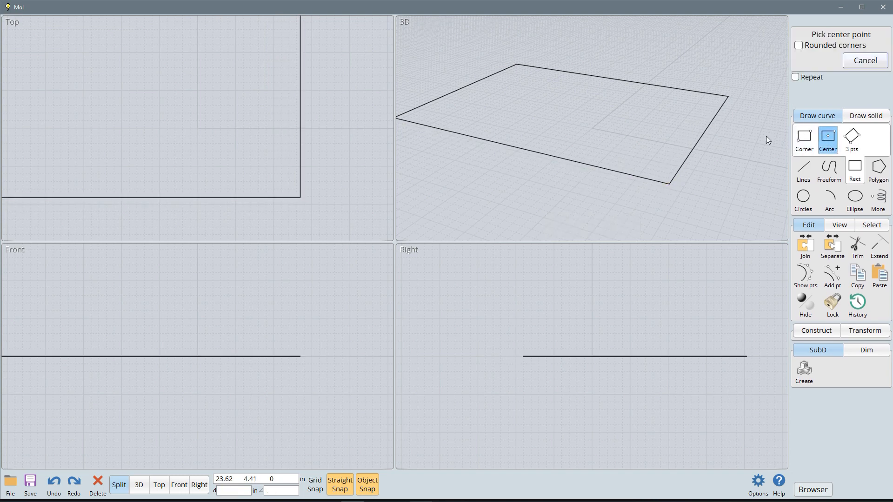
{"action": "left_click", "coordinate": [590, 127]}
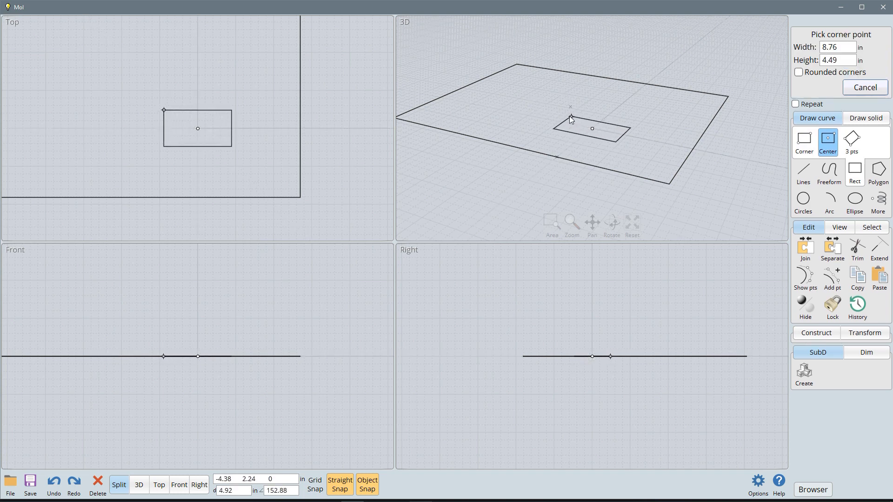
{"action": "left_click", "coordinate": [554, 106]}
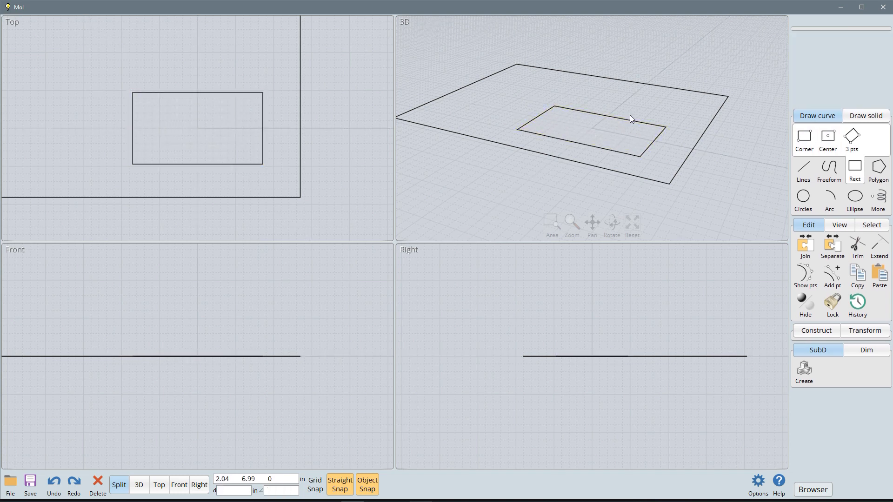
Step: Draw a tilted three-point rectangle with a base about 19 inches long beside the small rectangle, inside the large one
{"action": "left_click", "coordinate": [851, 138]}
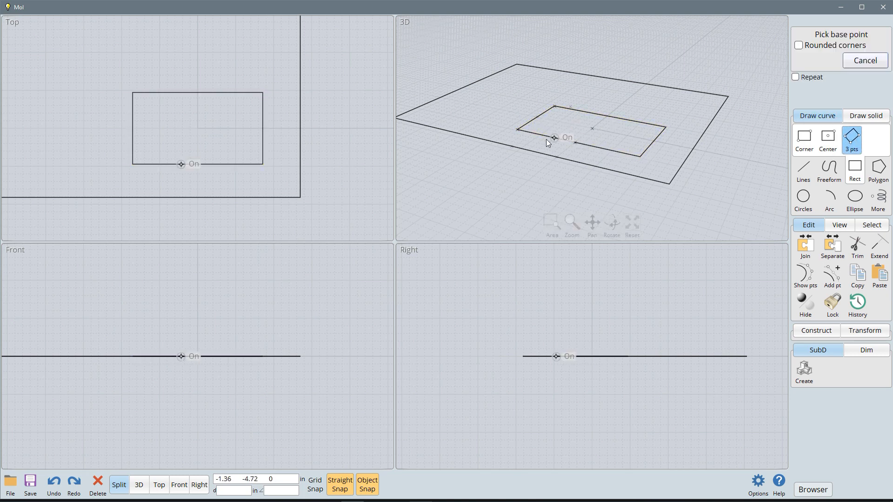
{"action": "left_click", "coordinate": [552, 84]}
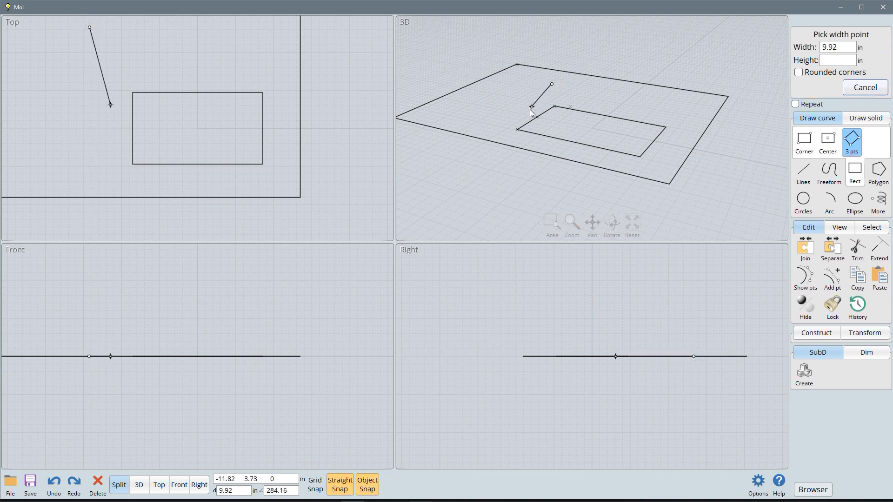
{"action": "left_click", "coordinate": [499, 126]}
{"action": "left_click", "coordinate": [453, 117]}
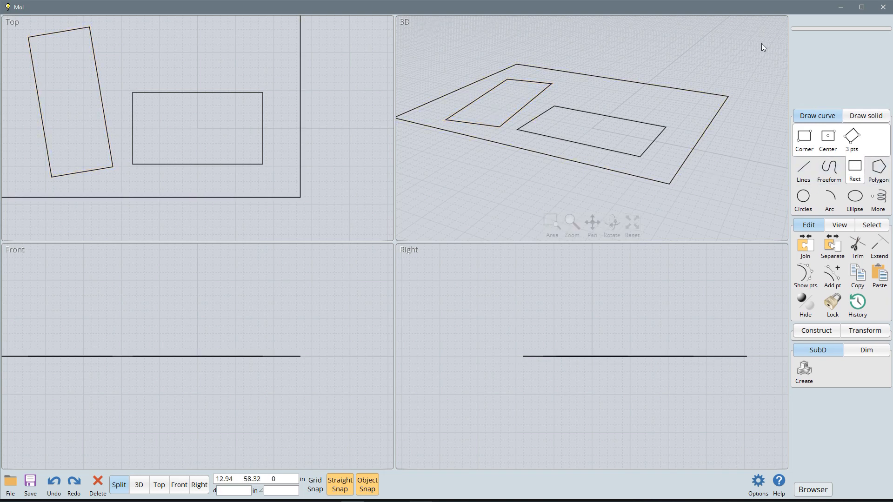
Step: Select all three rectangles with a crossing window and delete them
{"action": "left_click_drag", "start_coordinate": [760, 44], "coordinate": [504, 172]}
{"action": "key", "text": "Delete"}
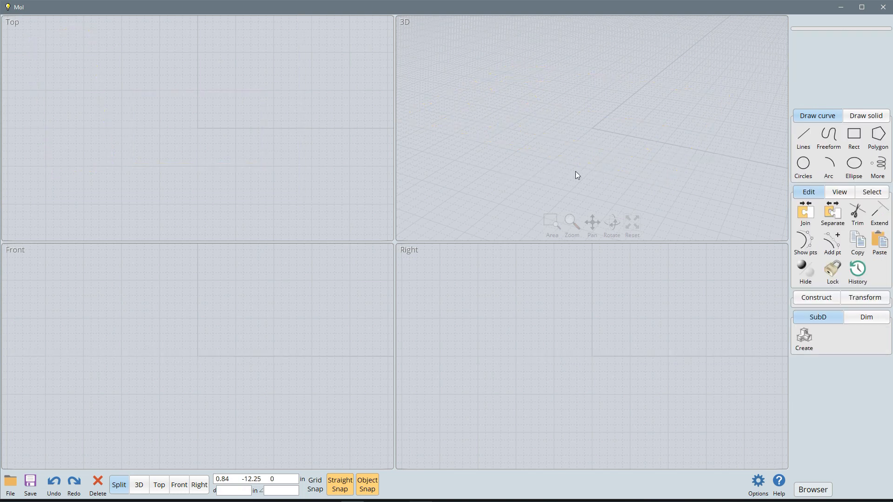
Step: Draw a five-sided polygon from its centre to a corner on the ground plane in the 3D view
{"action": "left_click", "coordinate": [880, 139]}
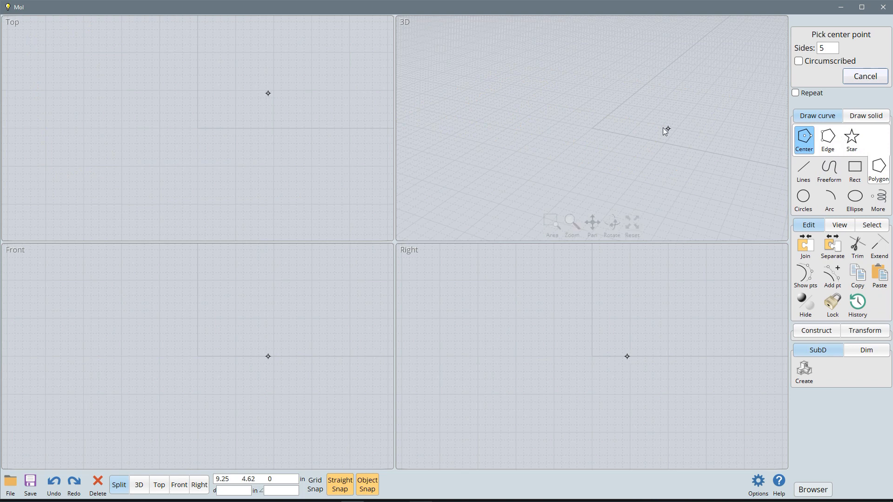
{"action": "left_click", "coordinate": [554, 110]}
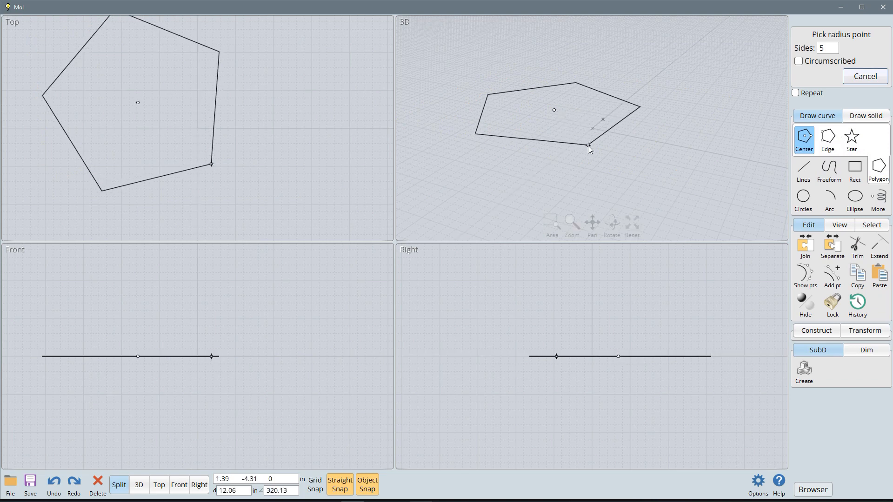
{"action": "left_click", "coordinate": [573, 153]}
Step: Draw a three-sided polygon from one edge beside the pentagon, with the Flip option on
{"action": "left_click", "coordinate": [827, 140]}
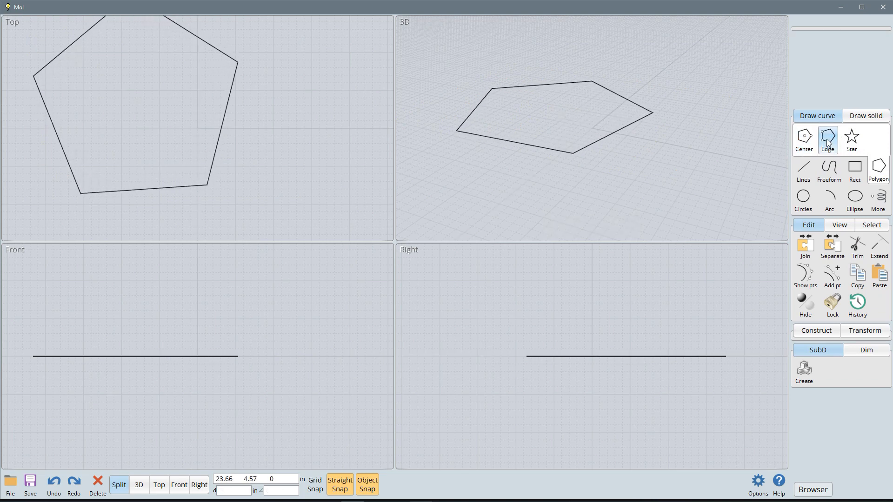
{"action": "left_click", "coordinate": [715, 138]}
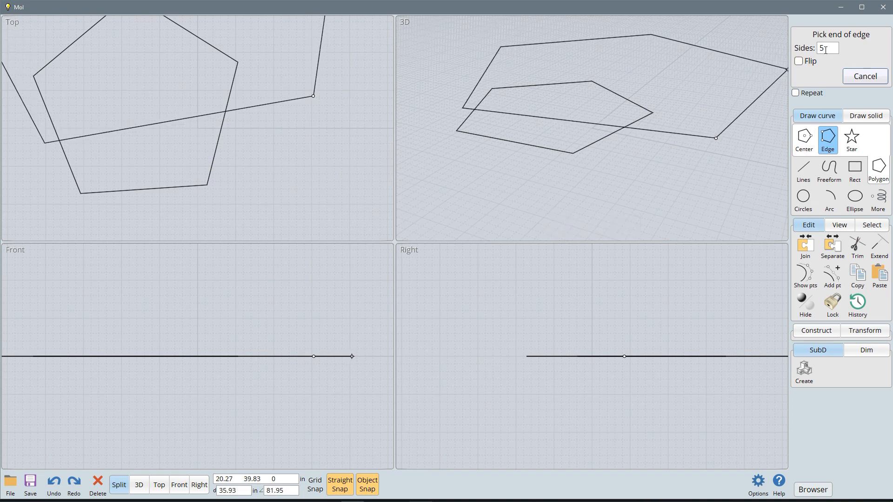
{"action": "left_click_drag", "start_coordinate": [826, 49], "coordinate": [806, 48]}
{"action": "type", "text": "3"}
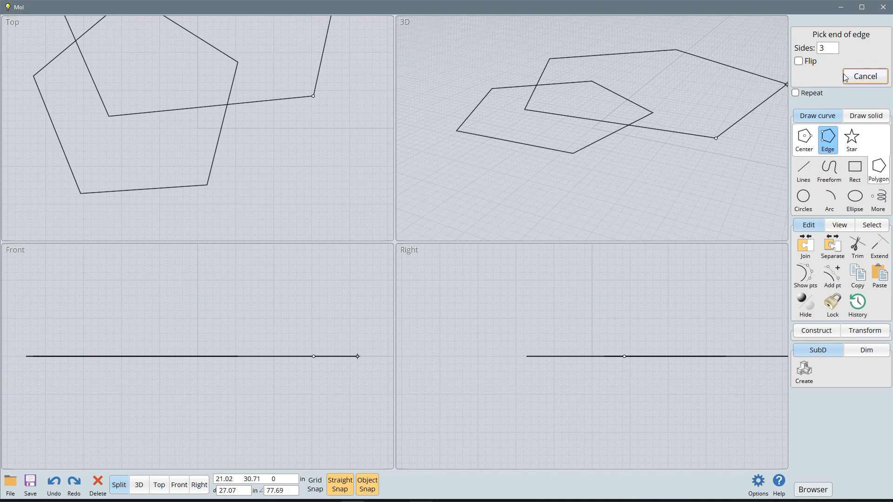
{"action": "left_click", "coordinate": [798, 61]}
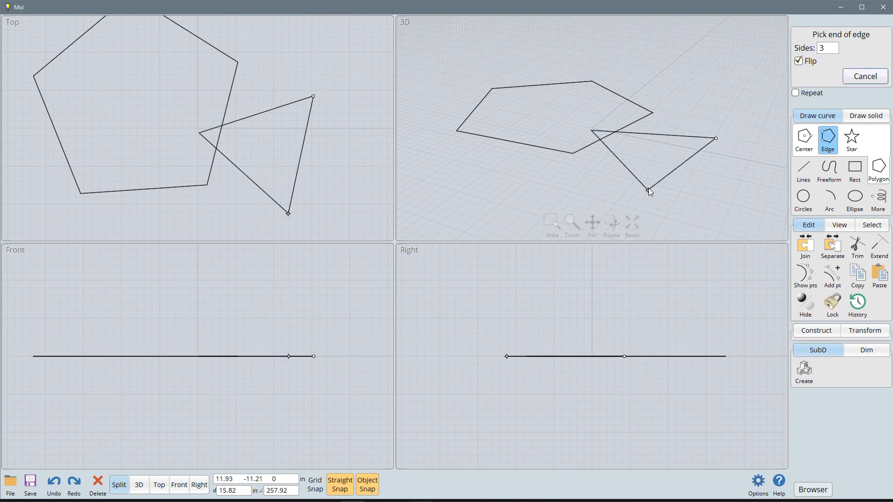
{"action": "left_click", "coordinate": [707, 190]}
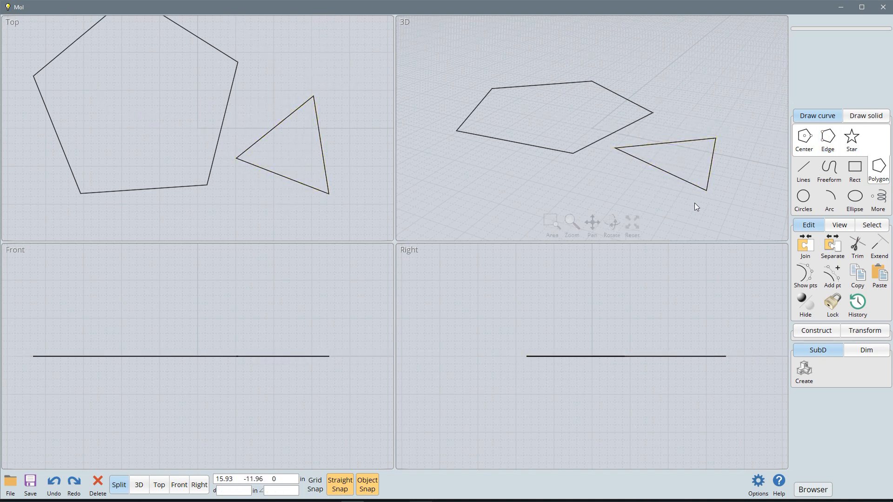
Step: Draw a five-pointed star in front of the pentagon in the 3D view, and delete all three shapes
{"action": "left_click", "coordinate": [856, 141]}
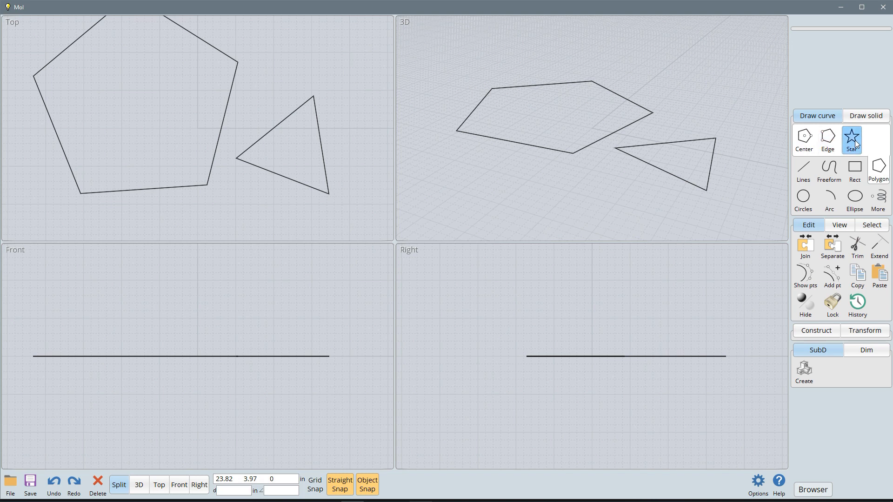
{"action": "left_click", "coordinate": [485, 167]}
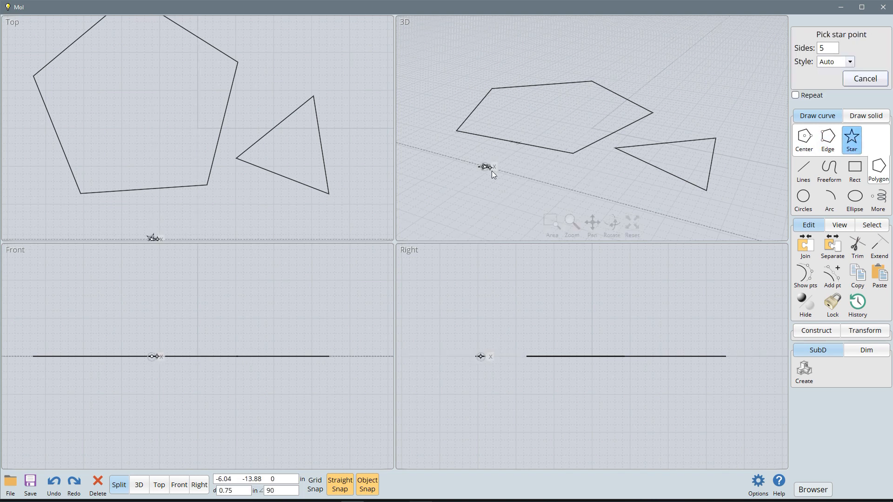
{"action": "left_click", "coordinate": [512, 194]}
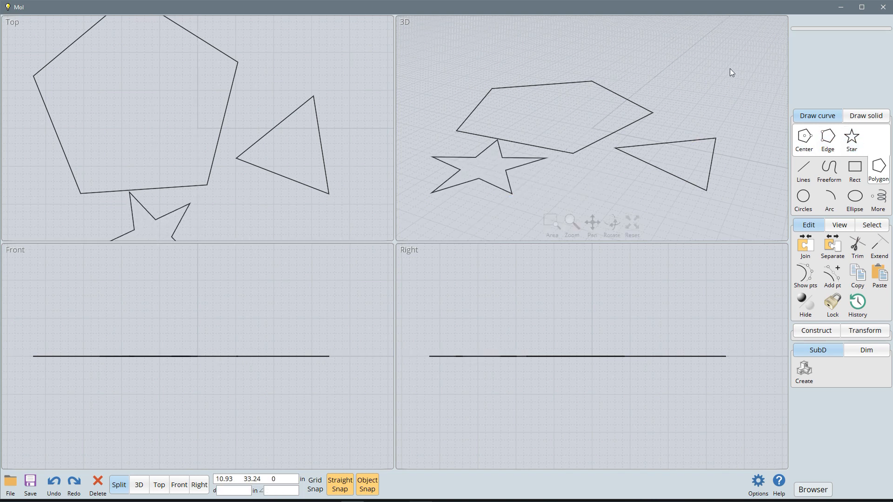
{"action": "left_click_drag", "start_coordinate": [731, 55], "coordinate": [467, 178]}
{"action": "key", "text": "Delete"}
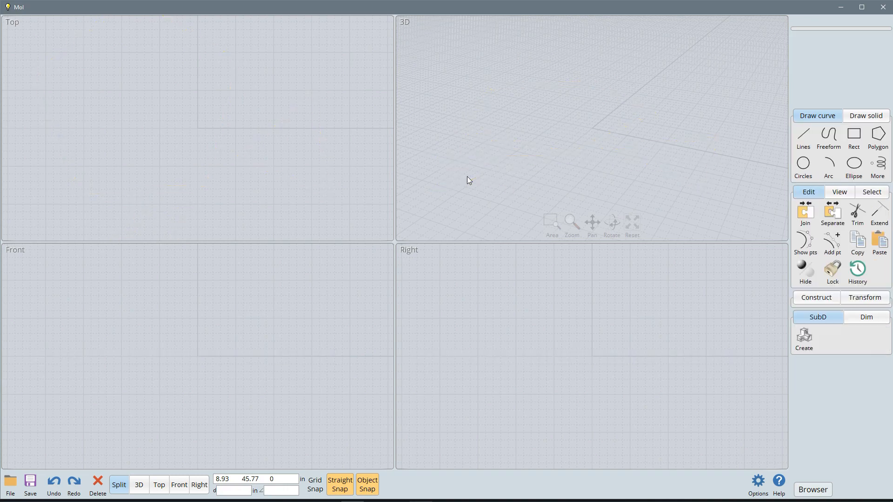
Step: Draw a circle from a centre point on the negative x axis with a radius of about 11 inches
{"action": "left_click", "coordinate": [803, 165]}
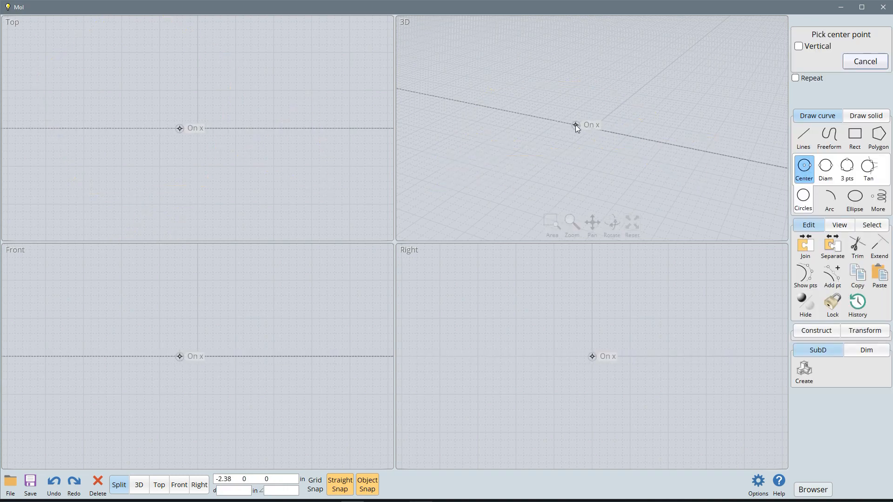
{"action": "left_click", "coordinate": [541, 118]}
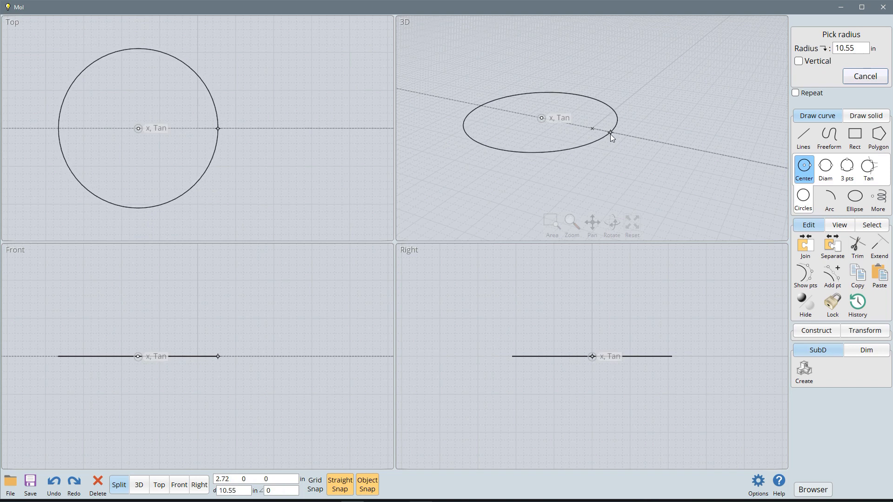
{"action": "left_click", "coordinate": [616, 133]}
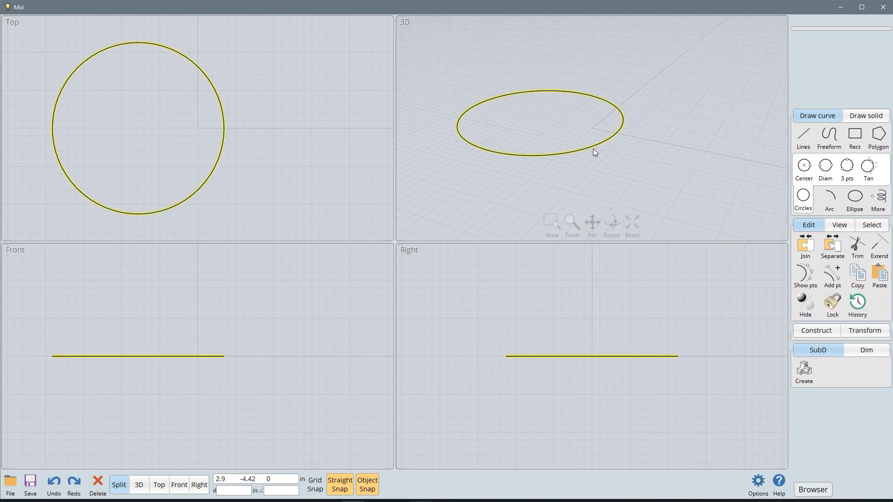
Step: Draw a circle about 10 inches across from two diameter points beside the large one, and delete both circles
{"action": "left_click", "coordinate": [825, 169]}
{"action": "left_click", "coordinate": [617, 174]}
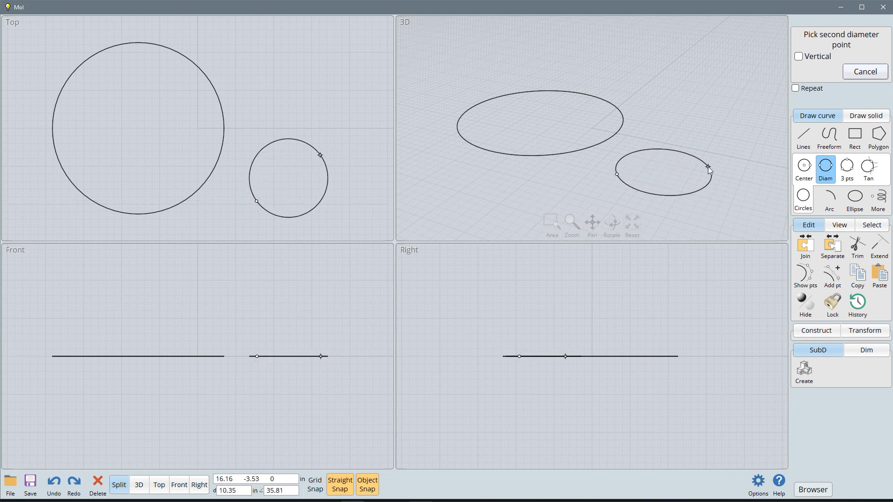
{"action": "left_click", "coordinate": [707, 166]}
{"action": "left_click", "coordinate": [729, 175]}
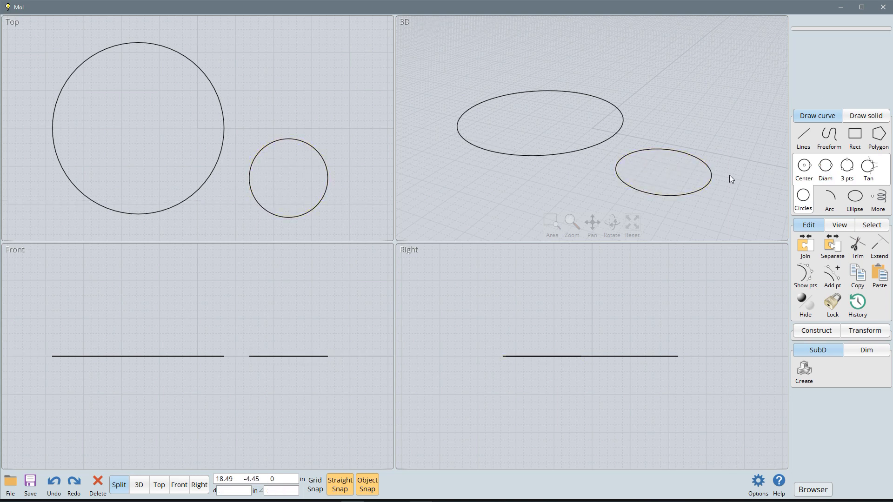
{"action": "left_click_drag", "start_coordinate": [737, 111], "coordinate": [526, 169]}
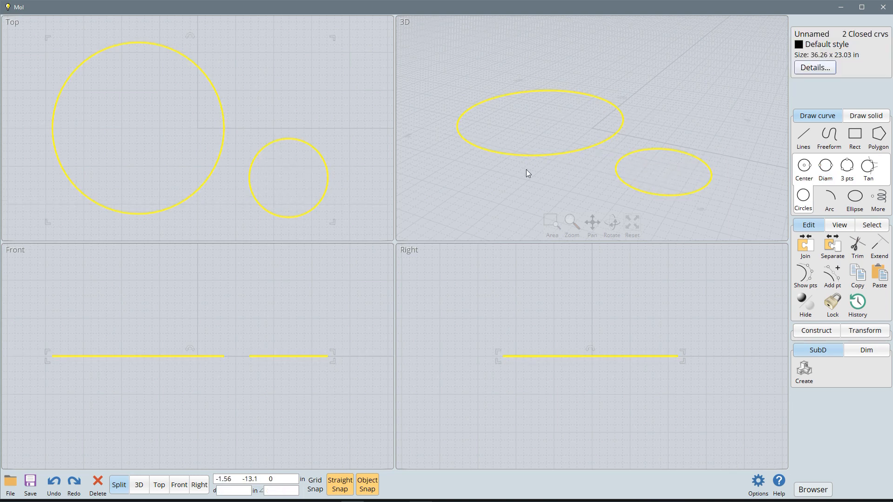
{"action": "key", "text": "Delete"}
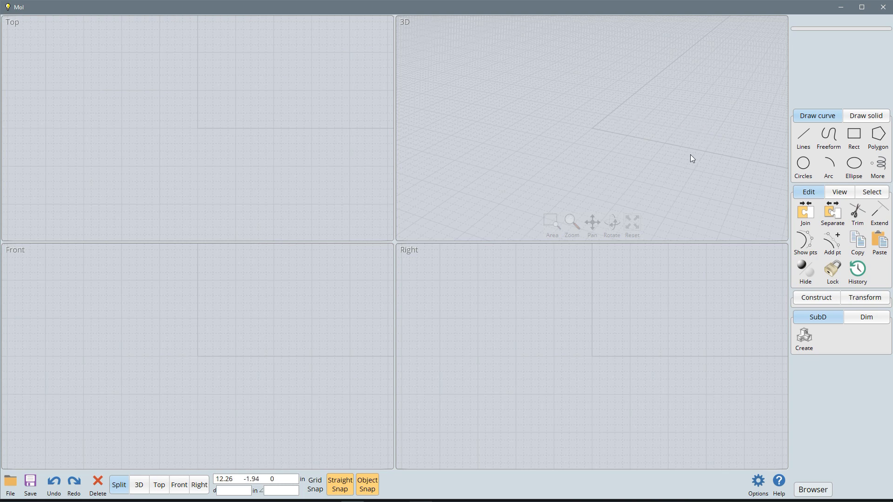
Step: Draw a roughly quarter-circle arc on the ground plane from its centre, start and end, with a radius of about 27 inches
{"action": "left_click", "coordinate": [829, 166]}
{"action": "left_click", "coordinate": [500, 158]}
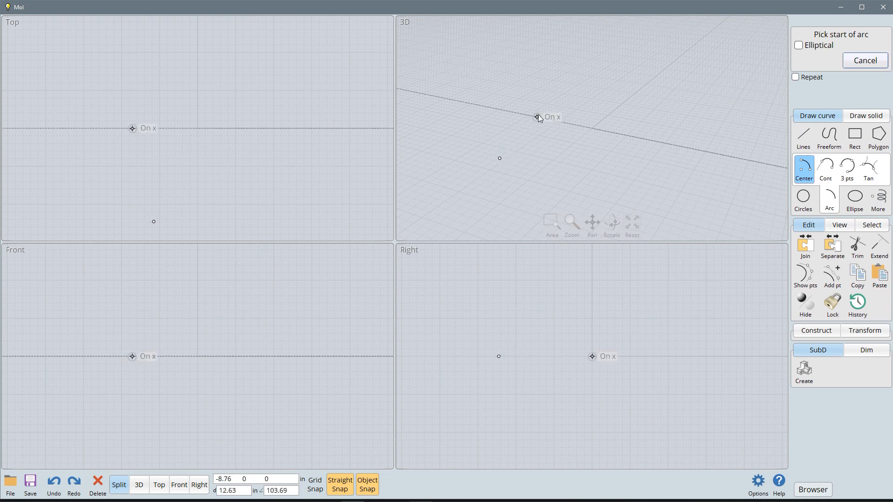
{"action": "left_click", "coordinate": [593, 87]}
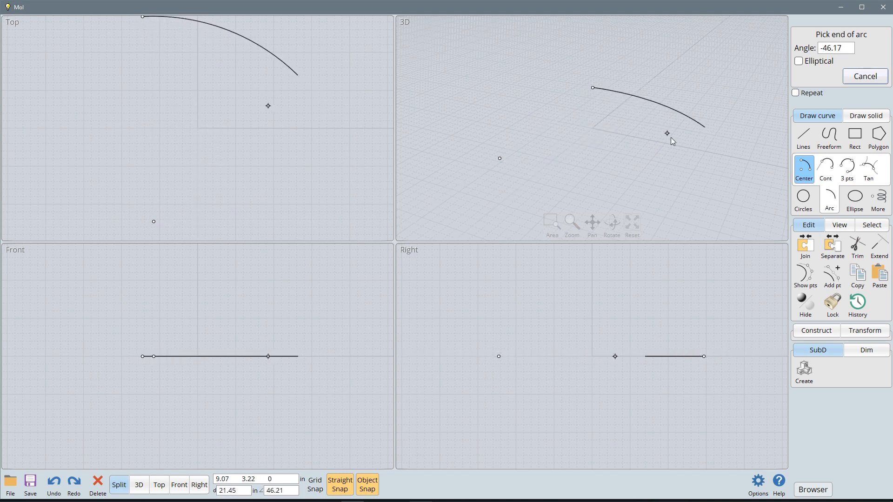
{"action": "left_click", "coordinate": [709, 205]}
{"action": "left_click", "coordinate": [638, 102]}
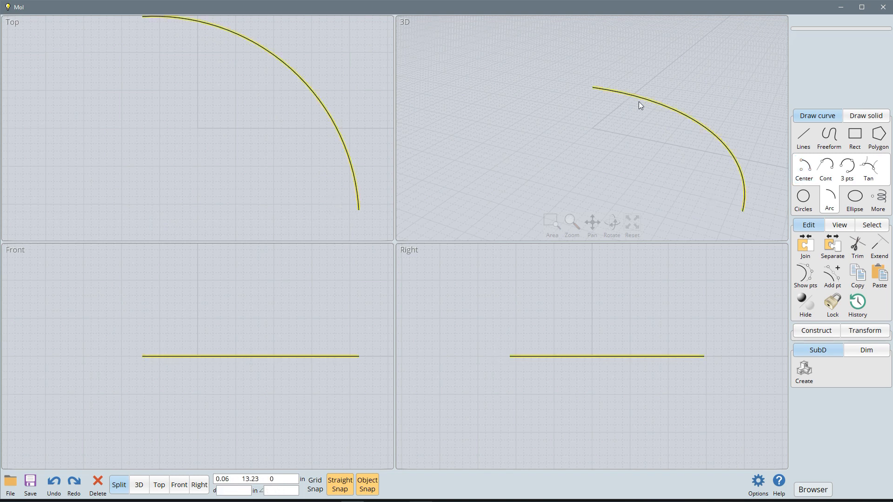
{"action": "key", "text": "Escape"}
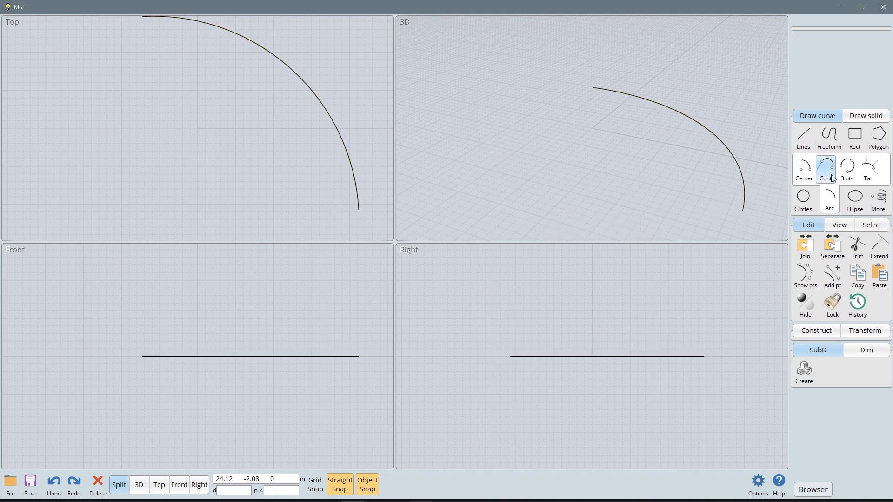
Step: Place a single point object behind the arc in the 3D view, and delete both the arc and the point
{"action": "left_click", "coordinate": [857, 204]}
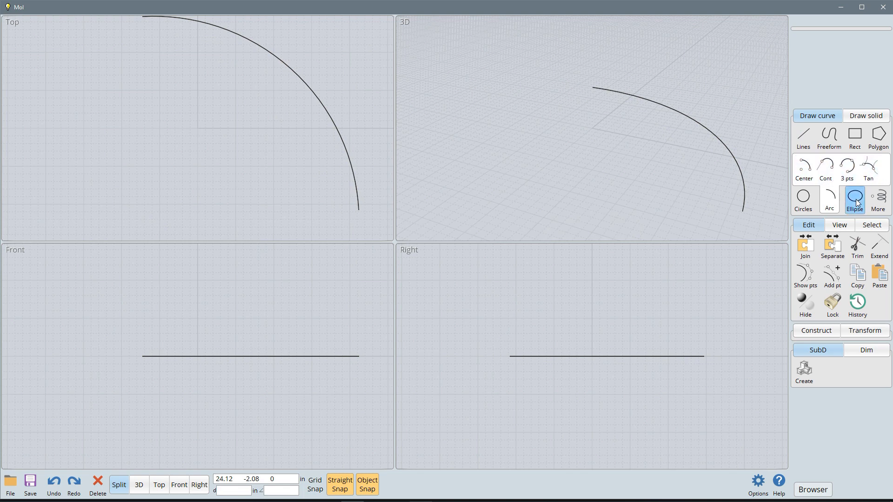
{"action": "left_click", "coordinate": [879, 200]}
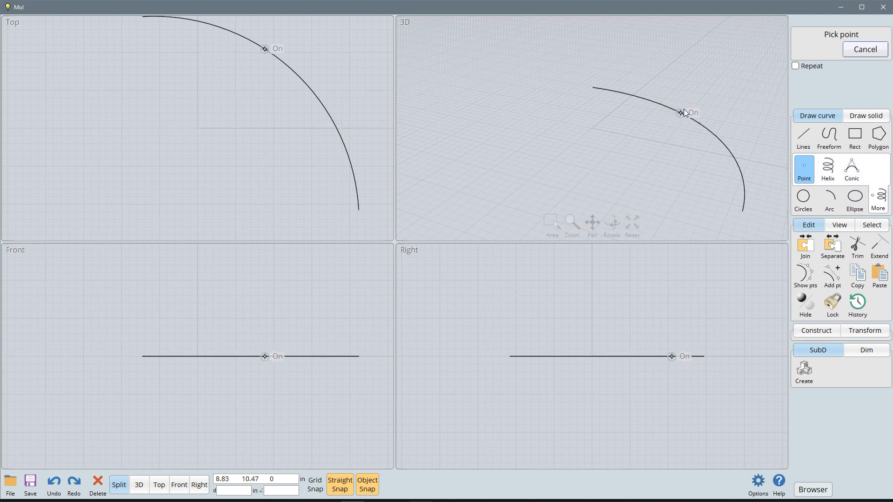
{"action": "left_click", "coordinate": [715, 88]}
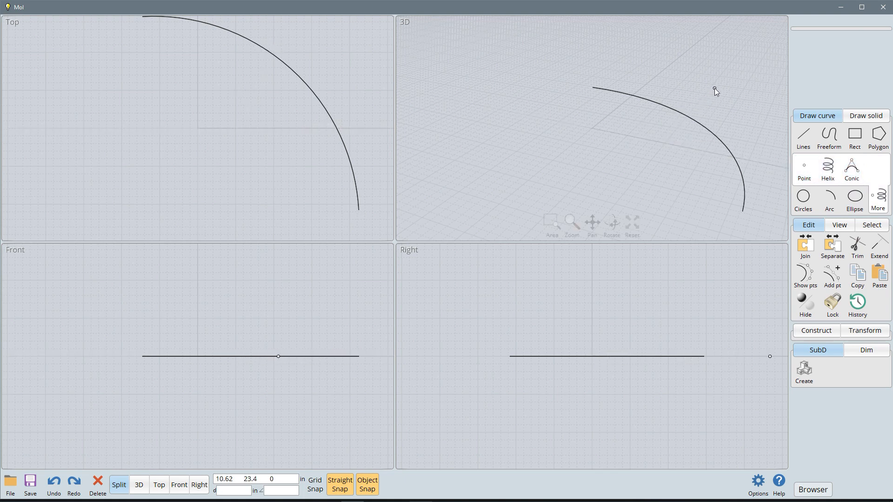
{"action": "left_click_drag", "start_coordinate": [702, 98], "coordinate": [660, 144]}
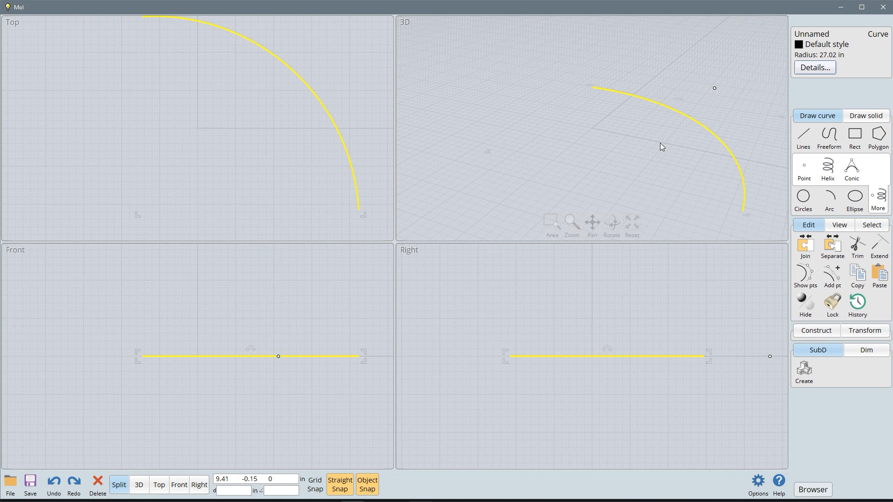
{"action": "key", "text": "Delete"}
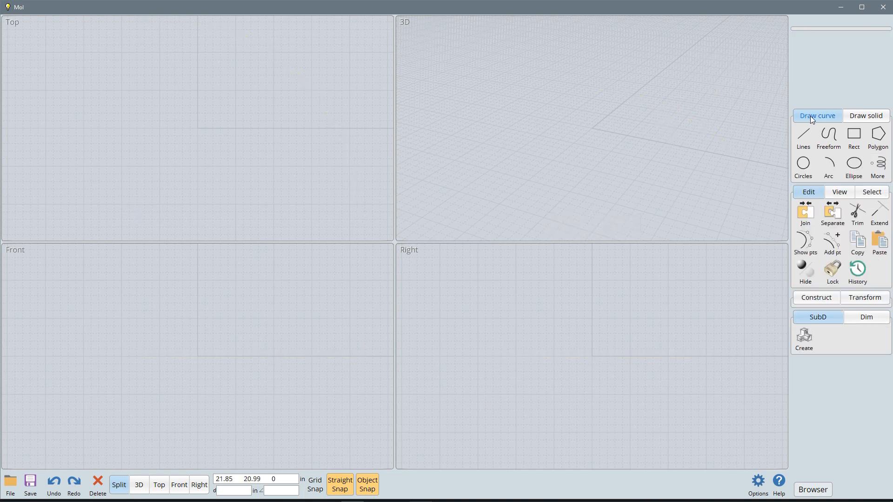
Step: Switch to solid drawing and create a plane surface from two opposite corners on the ground behind the x axis
{"action": "left_click", "coordinate": [868, 116]}
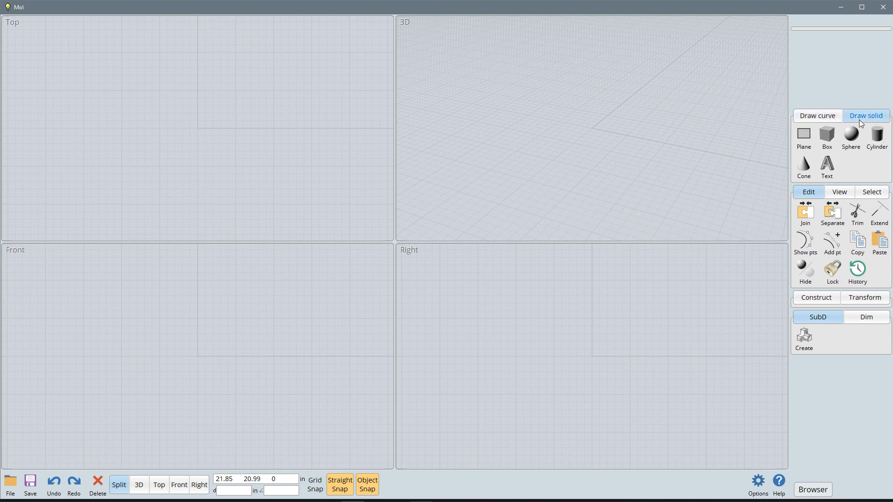
{"action": "left_click", "coordinate": [804, 135]}
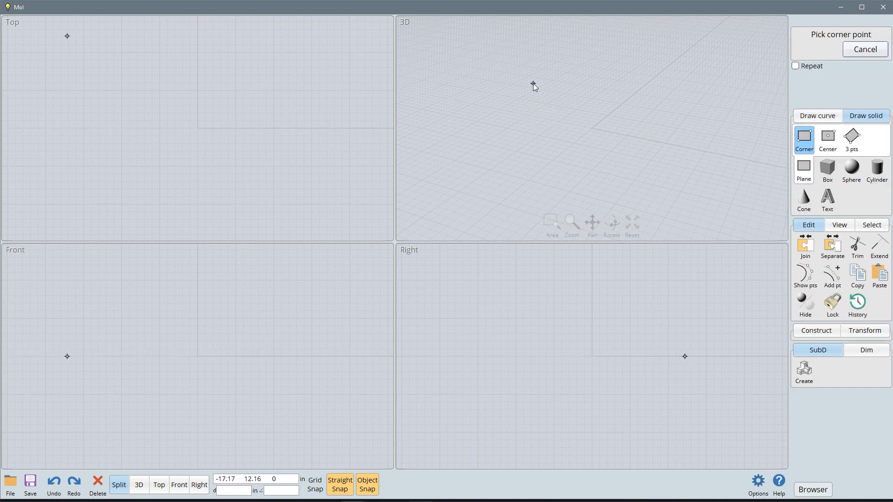
{"action": "left_click", "coordinate": [516, 71]}
{"action": "left_click", "coordinate": [531, 127]}
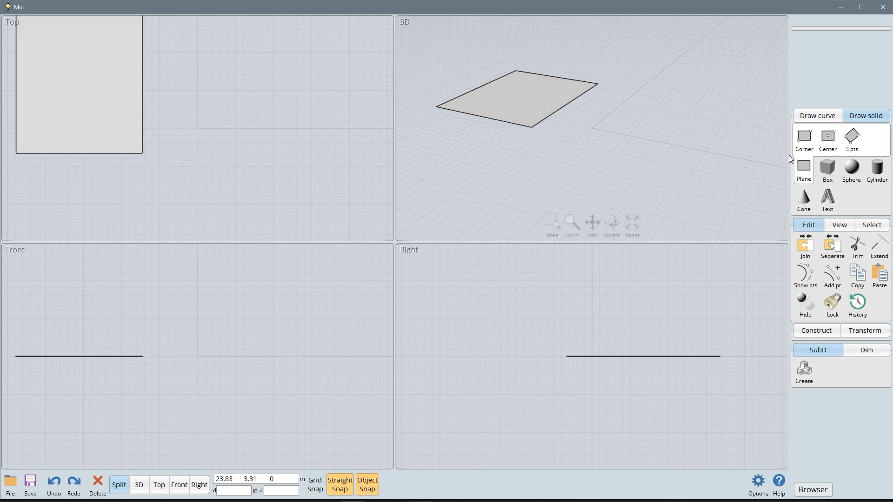
Step: Create a smaller plane from its centre to a corner, just beyond the y axis from the first plane
{"action": "left_click", "coordinate": [832, 144]}
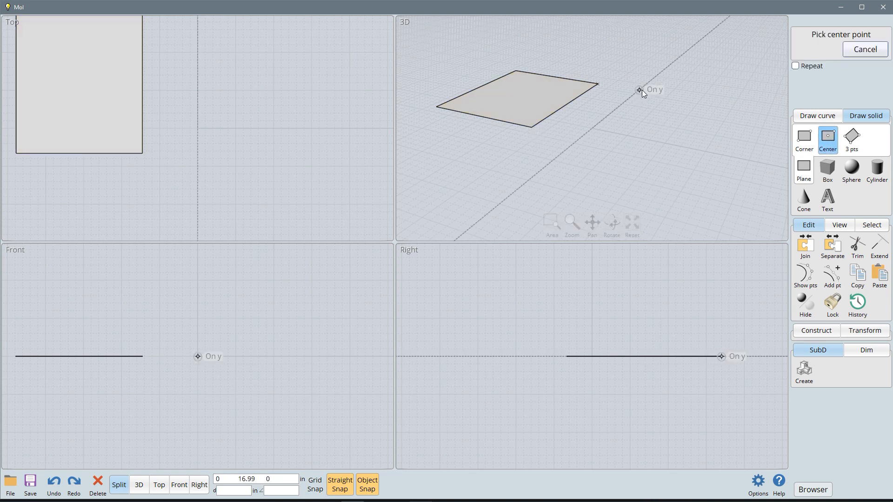
{"action": "left_click", "coordinate": [667, 90]}
{"action": "left_click", "coordinate": [683, 107]}
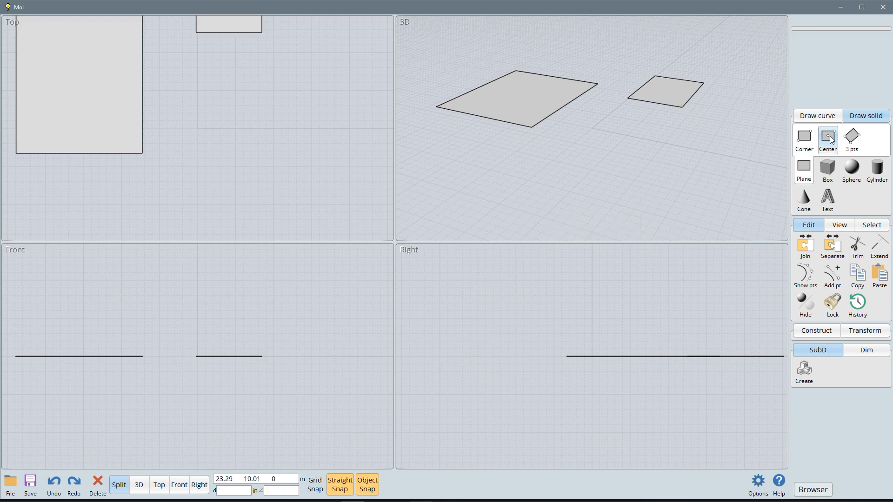
Step: Create a tilted three-point plane about 21 inches along its first edge beside the small plane, and delete all three planes
{"action": "left_click", "coordinate": [851, 139]}
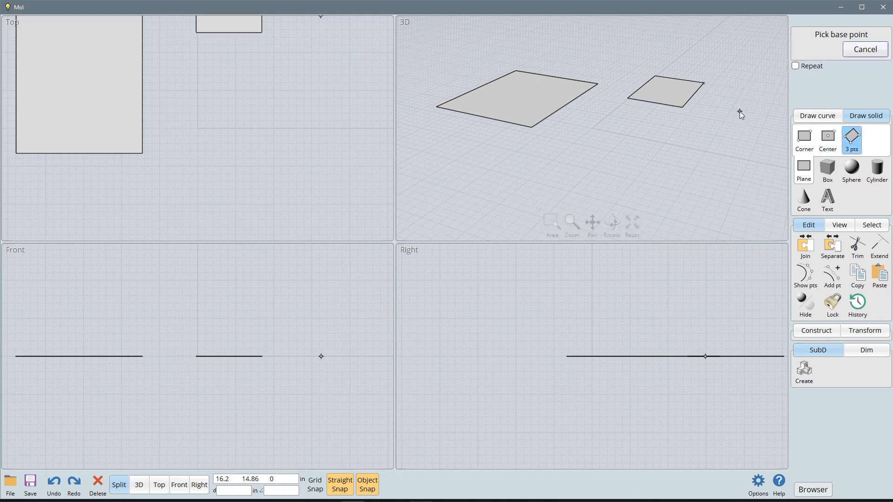
{"action": "left_click", "coordinate": [687, 163]}
{"action": "left_click", "coordinate": [652, 131]}
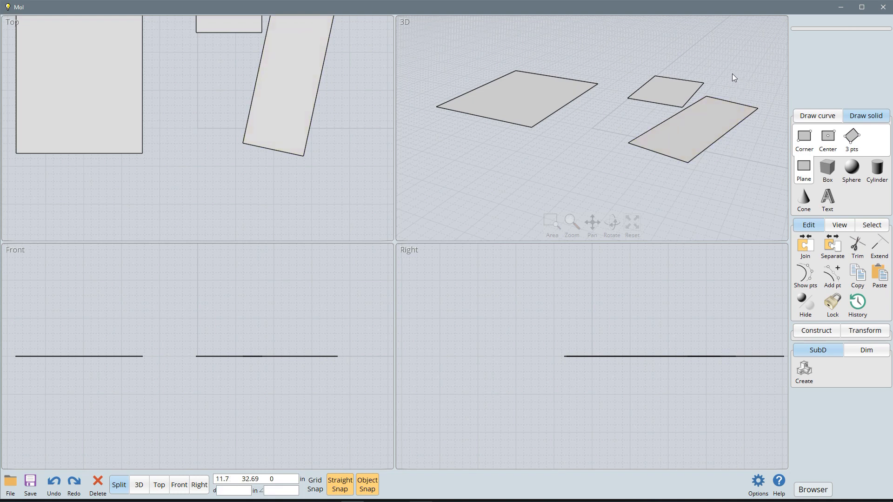
{"action": "left_click_drag", "start_coordinate": [752, 71], "coordinate": [488, 151]}
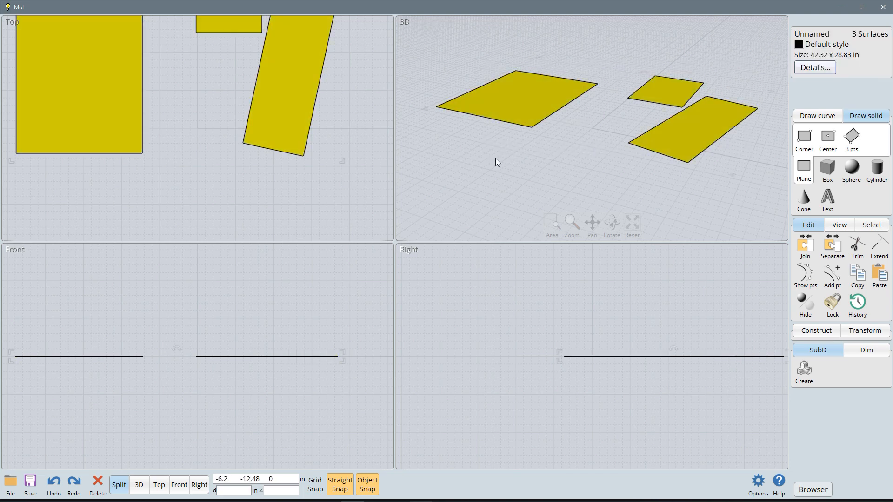
{"action": "key", "text": "Delete"}
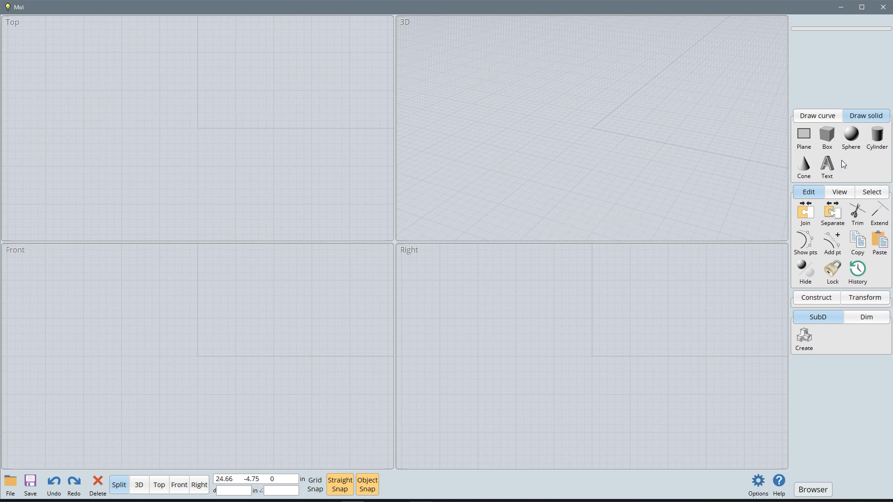
Step: Create a sphere centred on the origin, picking its radius along the x axis
{"action": "left_click", "coordinate": [843, 143]}
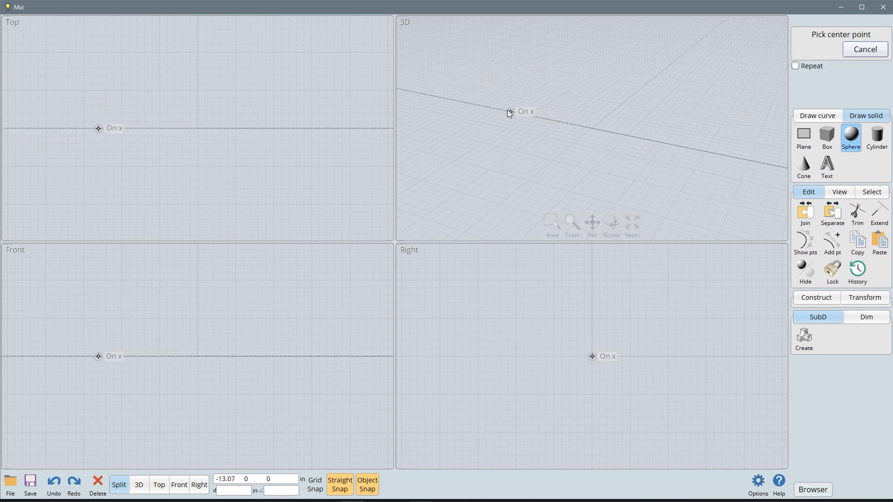
{"action": "left_click", "coordinate": [592, 129]}
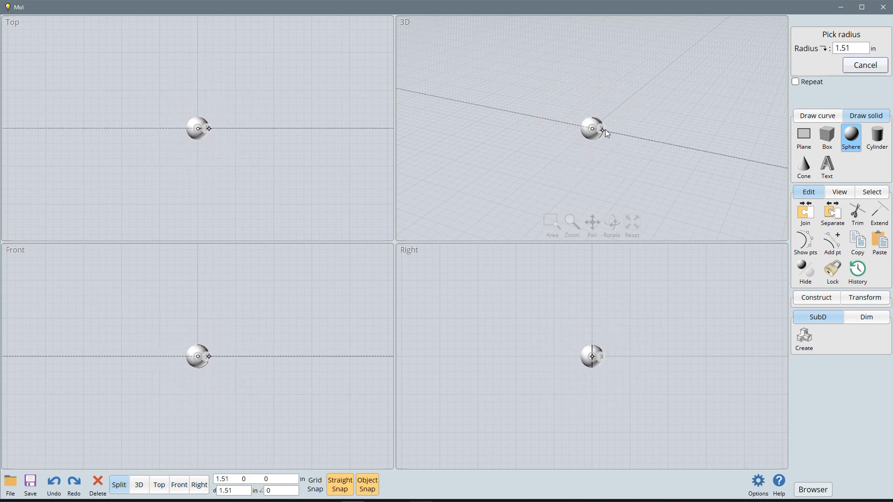
{"action": "left_click", "coordinate": [655, 148]}
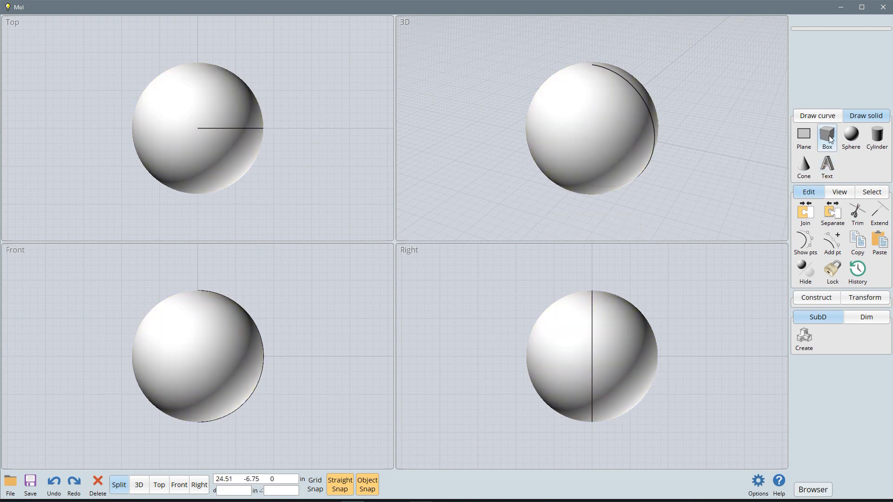
Step: Create a box from two base corners behind the x axis, about 17 by 10 inches with one corner on the axis, and extrude it upward
{"action": "left_click", "coordinate": [828, 138]}
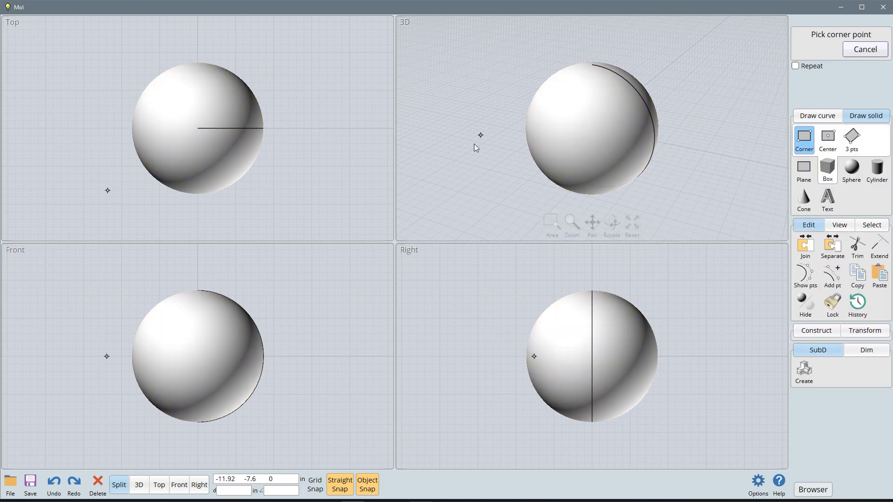
{"action": "left_click", "coordinate": [437, 71]}
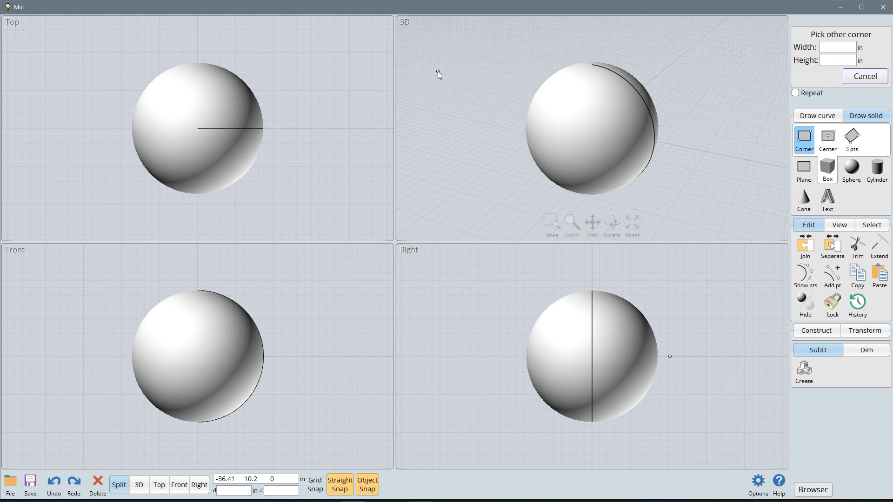
{"action": "left_click", "coordinate": [477, 106]}
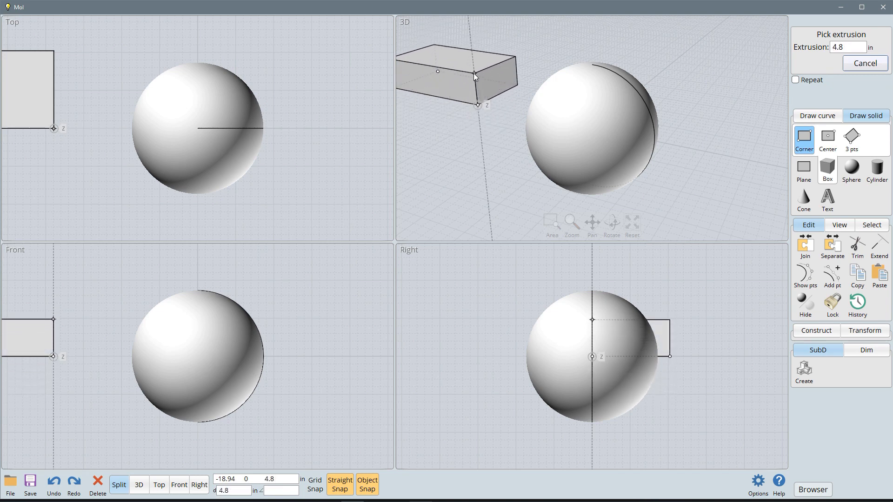
{"action": "left_click", "coordinate": [472, 57]}
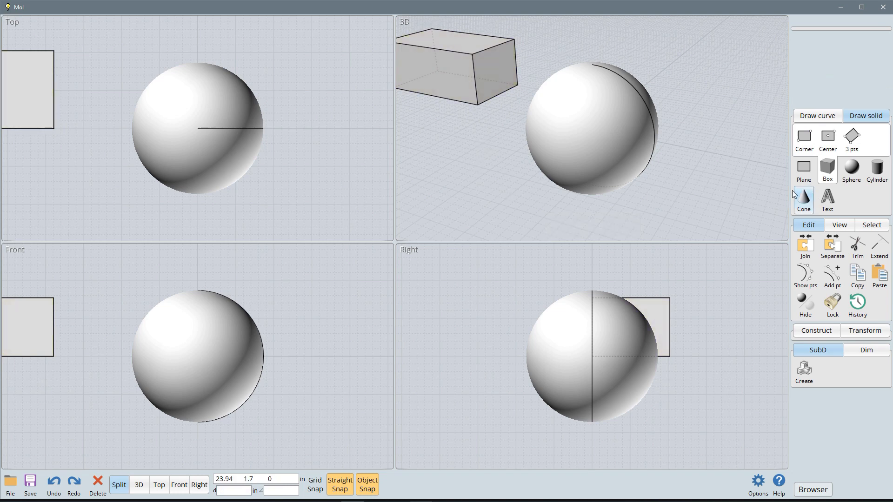
Step: Create a cylinder lying along the y direction in front of the box, beside the sphere, picking its base centre, radius and end point
{"action": "left_click", "coordinate": [877, 170]}
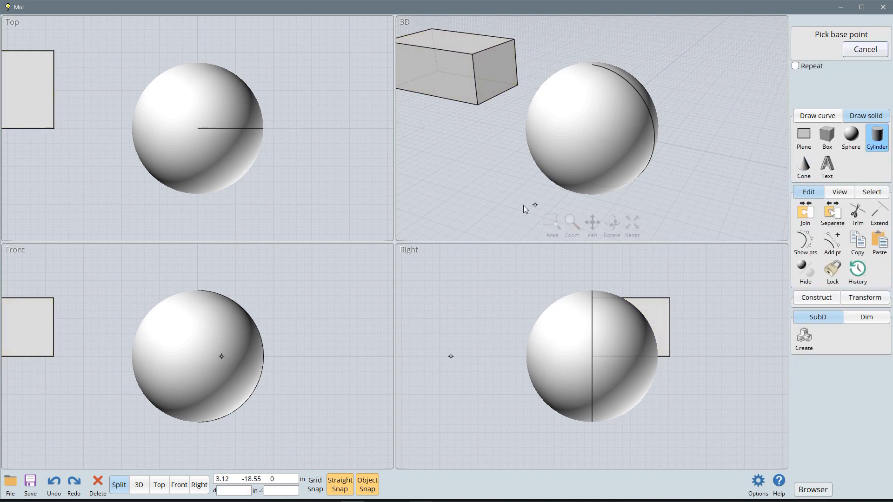
{"action": "left_click", "coordinate": [442, 168]}
{"action": "left_click", "coordinate": [452, 192]}
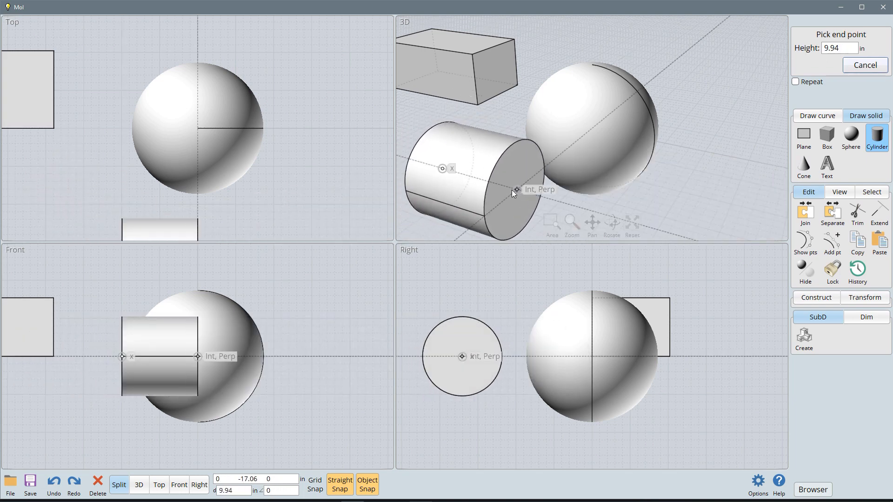
{"action": "left_click", "coordinate": [482, 140]}
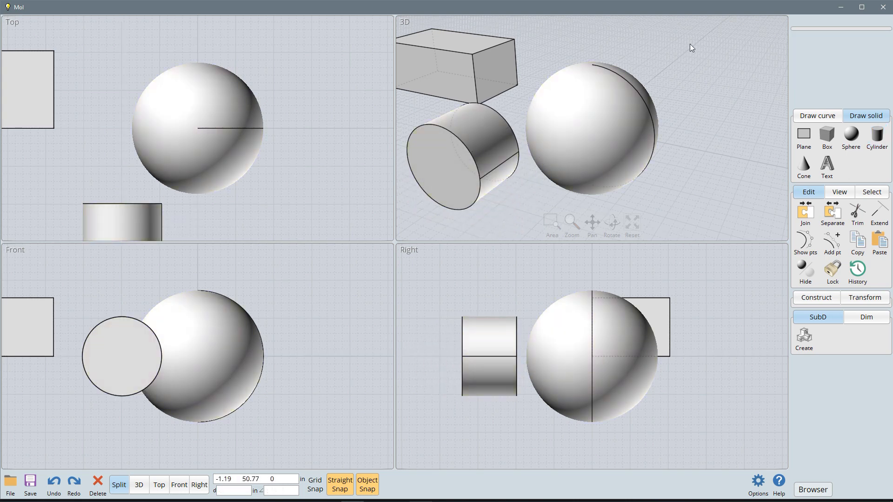
{"action": "left_click_drag", "start_coordinate": [689, 44], "coordinate": [572, 100]}
Step: Collapse the SubD tool set, switch to curve drawing, and leave the Edit and Construct tool sets expanded
{"action": "left_click", "coordinate": [809, 193]}
{"action": "left_click", "coordinate": [809, 193]}
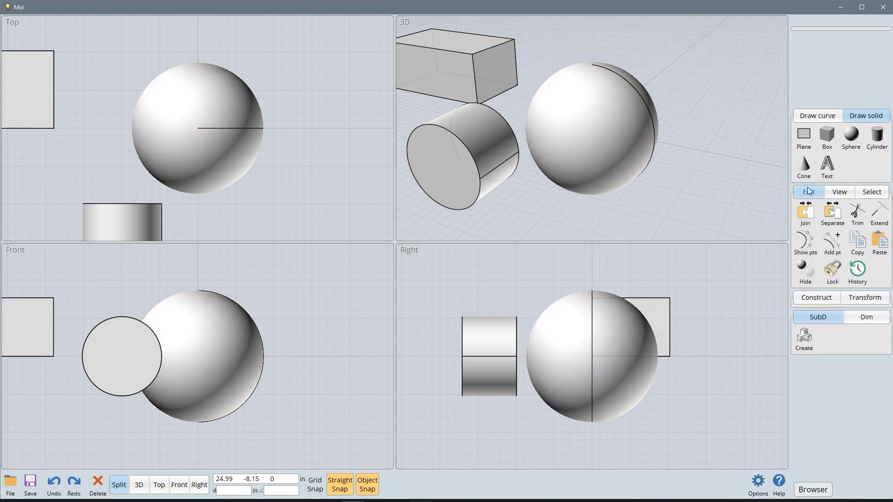
{"action": "left_click", "coordinate": [811, 196]}
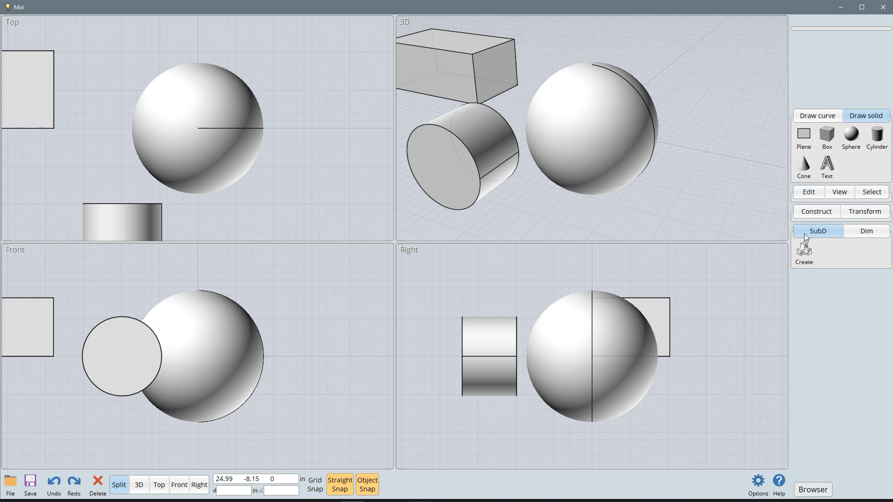
{"action": "left_click", "coordinate": [824, 117]}
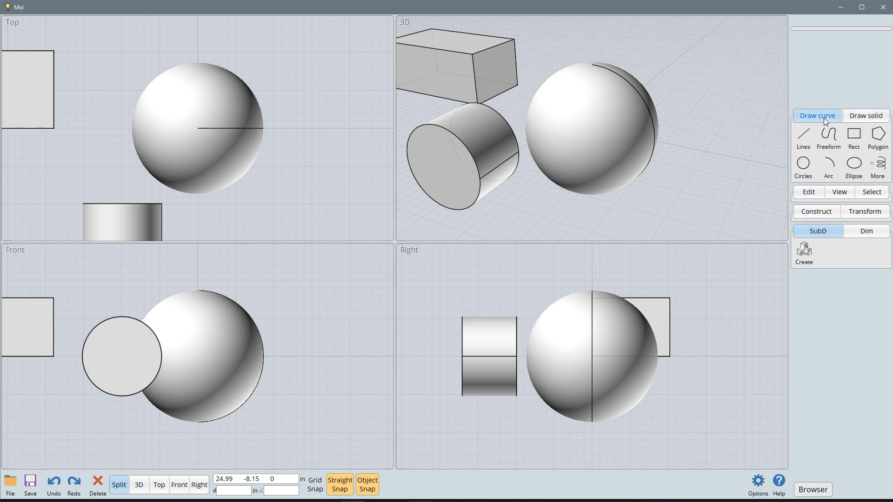
{"action": "left_click", "coordinate": [810, 229]}
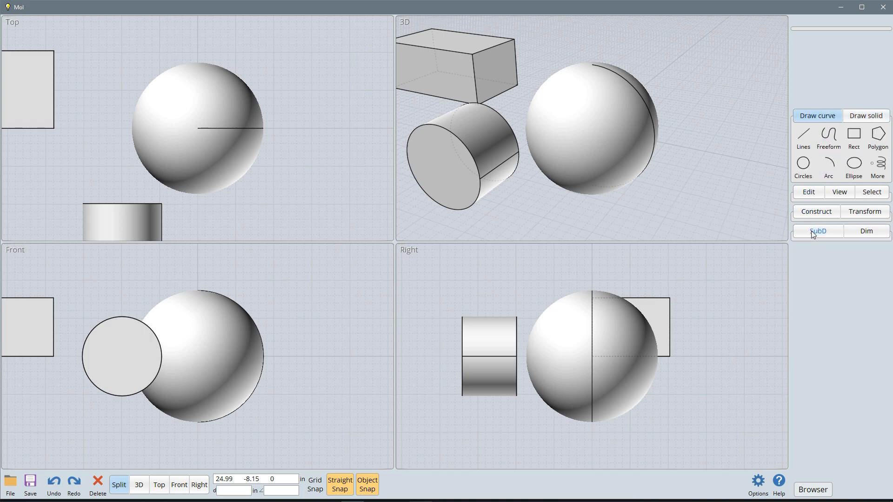
{"action": "left_click", "coordinate": [822, 118]}
{"action": "left_click", "coordinate": [822, 119]}
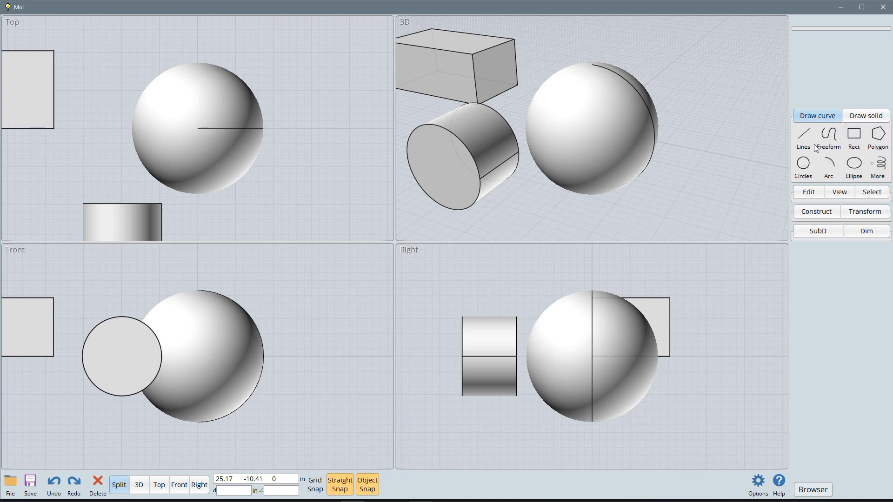
{"action": "left_click", "coordinate": [813, 193]}
{"action": "left_click", "coordinate": [816, 297]}
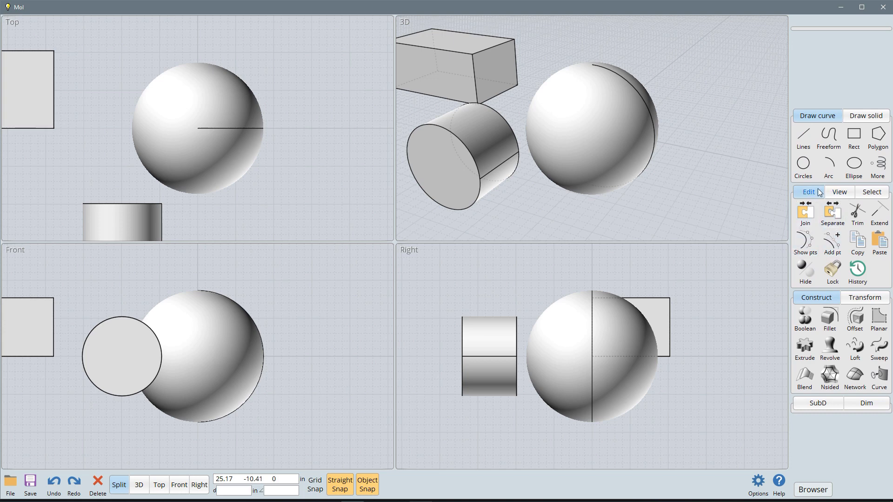
Step: Draw a single-segment vertical polyline about 11 inches long going straight down in the open space beyond the sphere
{"action": "left_click", "coordinate": [803, 137]}
{"action": "left_click", "coordinate": [744, 86]}
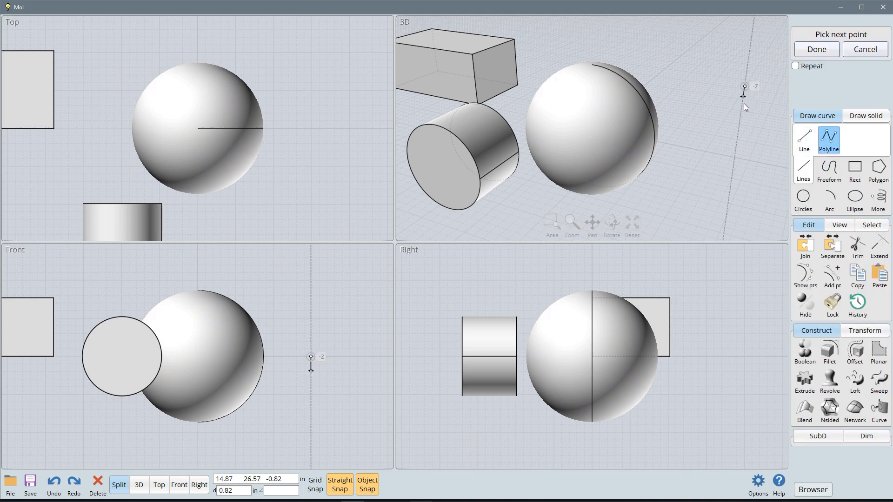
{"action": "left_click", "coordinate": [736, 146]}
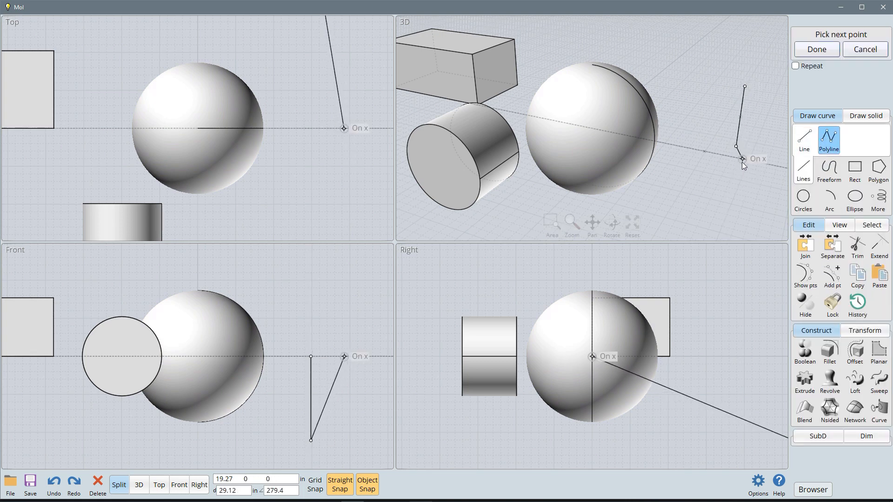
{"action": "right_click", "coordinate": [741, 162]}
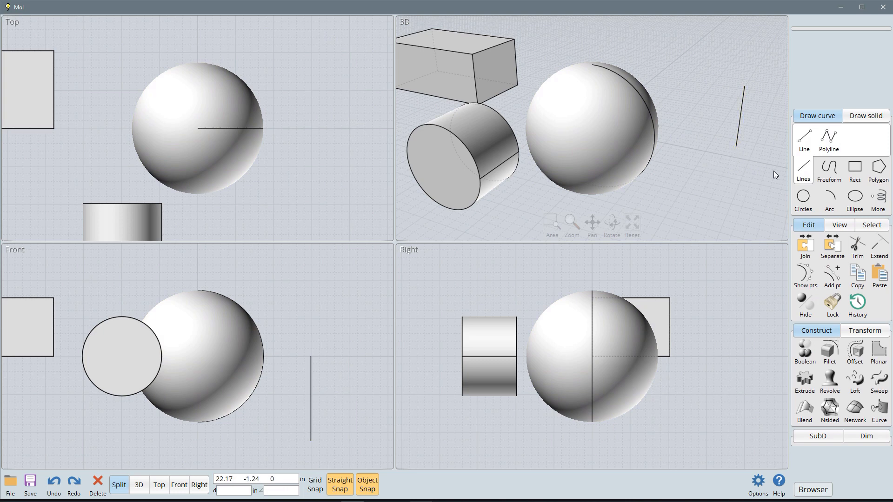
Step: Draw a separate line about 36 inches long from the lower end of the vertical line to the ground
{"action": "left_click", "coordinate": [803, 140]}
{"action": "left_click", "coordinate": [736, 145]}
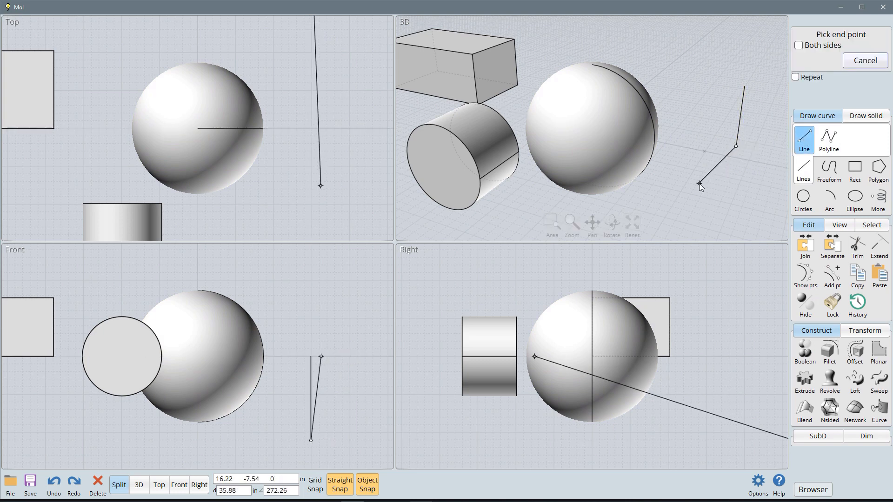
{"action": "left_click", "coordinate": [694, 186]}
Step: Join the two connected lines beside the sphere into one curve, checking their selection before and after joining
{"action": "left_click", "coordinate": [719, 166]}
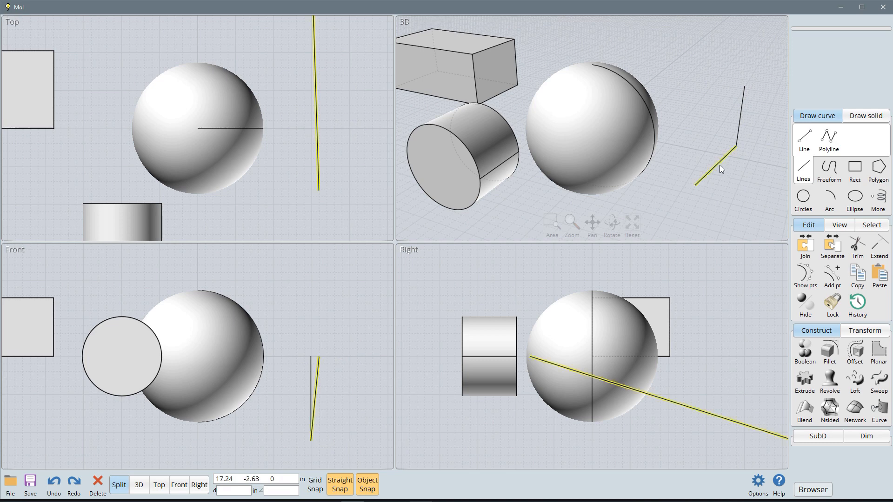
{"action": "left_click", "coordinate": [736, 166]}
{"action": "left_click", "coordinate": [722, 162]}
{"action": "left_click", "coordinate": [744, 115]}
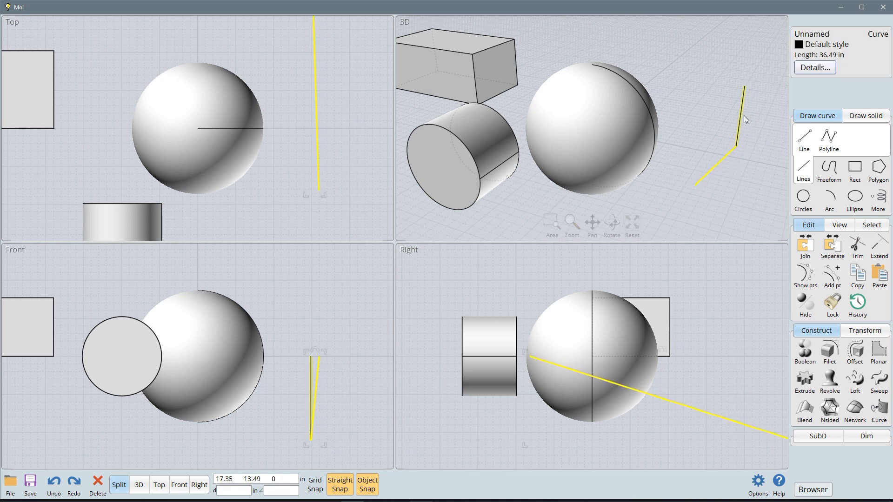
{"action": "left_click", "coordinate": [760, 158]}
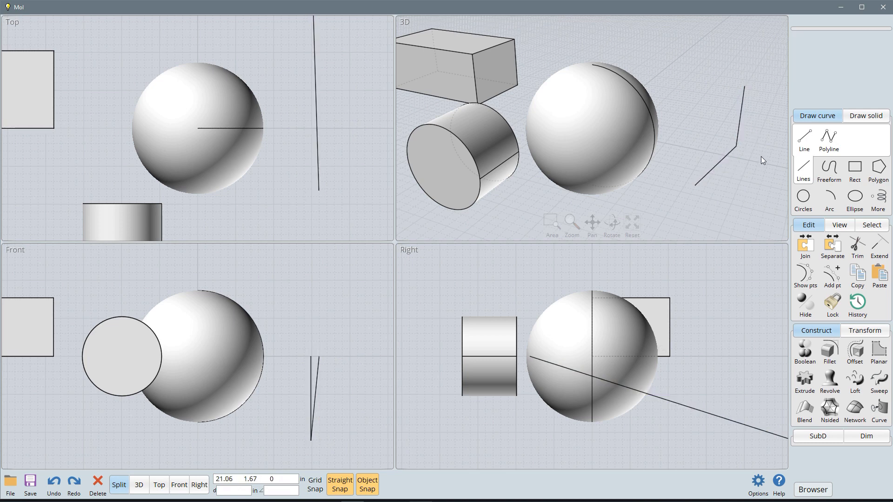
{"action": "left_click_drag", "start_coordinate": [753, 121], "coordinate": [709, 176]}
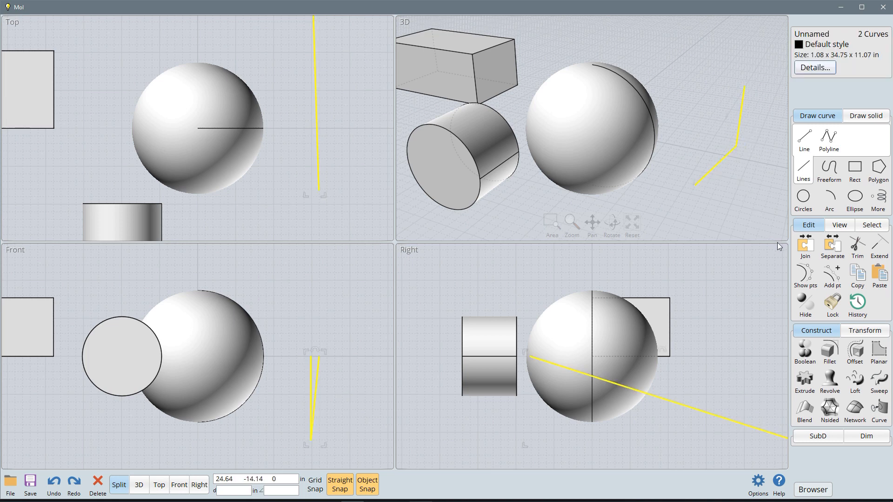
{"action": "left_click", "coordinate": [805, 247]}
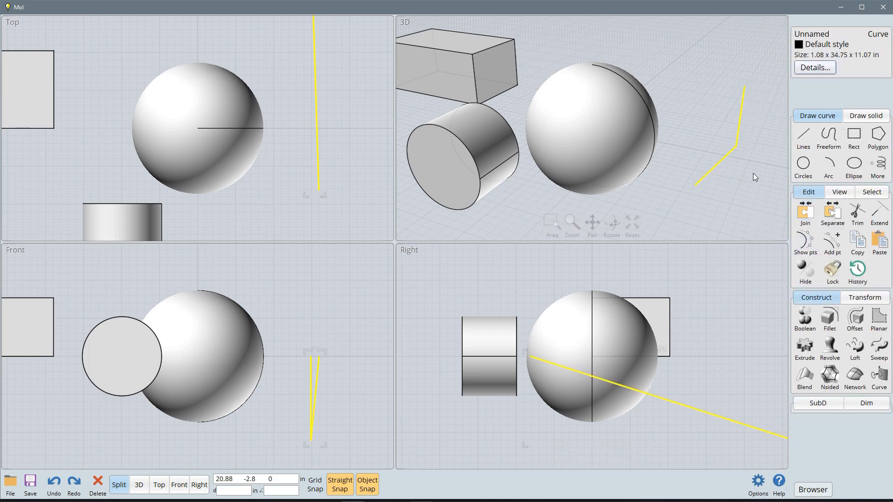
{"action": "left_click", "coordinate": [752, 173]}
{"action": "left_click", "coordinate": [732, 150]}
{"action": "left_click", "coordinate": [760, 119]}
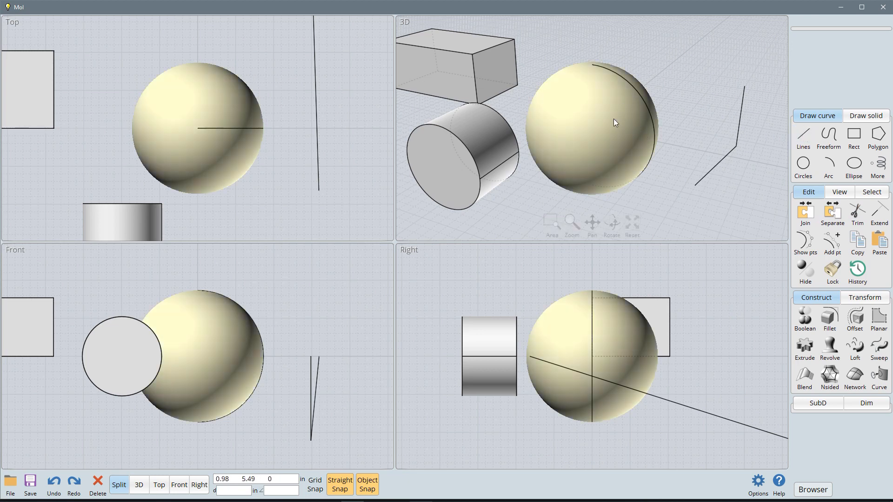
Step: Select the sphere and draw a straight line on the ground plane through it, from behind it to in front of it
{"action": "left_click", "coordinate": [589, 129]}
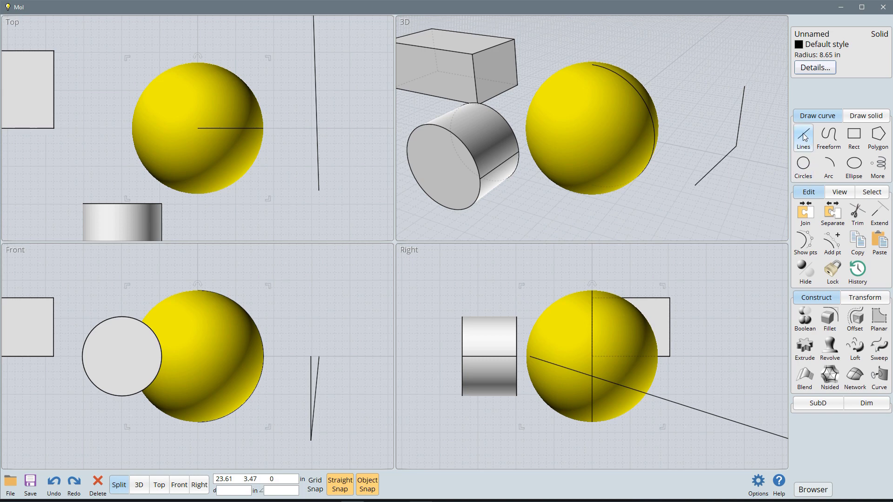
{"action": "left_click", "coordinate": [804, 137]}
{"action": "left_click", "coordinate": [683, 54]}
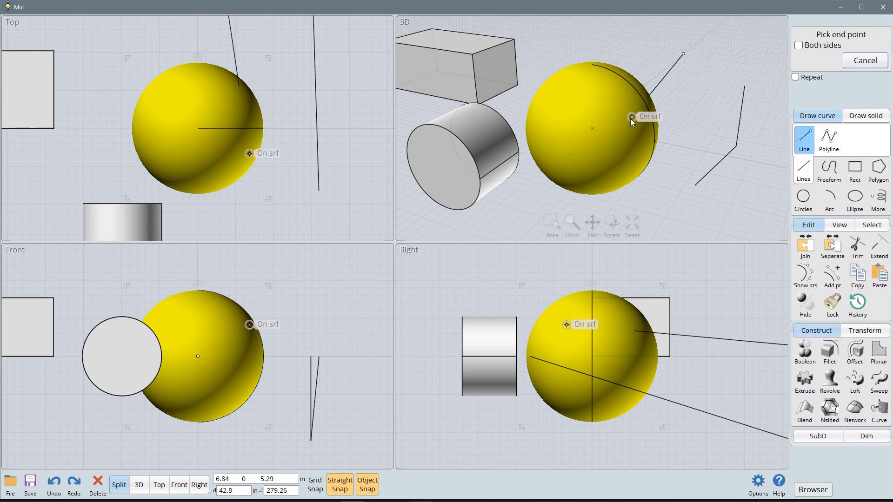
{"action": "left_click", "coordinate": [546, 202]}
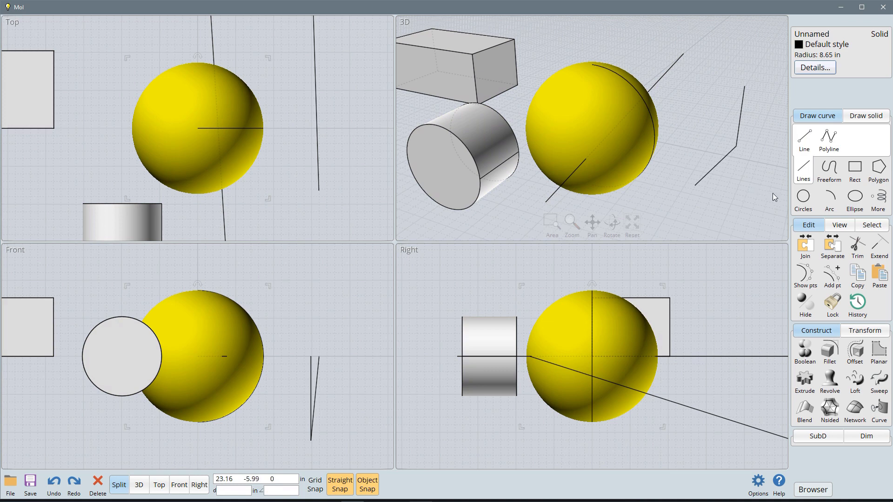
Step: Trim the sphere with the line running through it, trying each piece for removal and choosing the smaller slice
{"action": "left_click", "coordinate": [858, 247]}
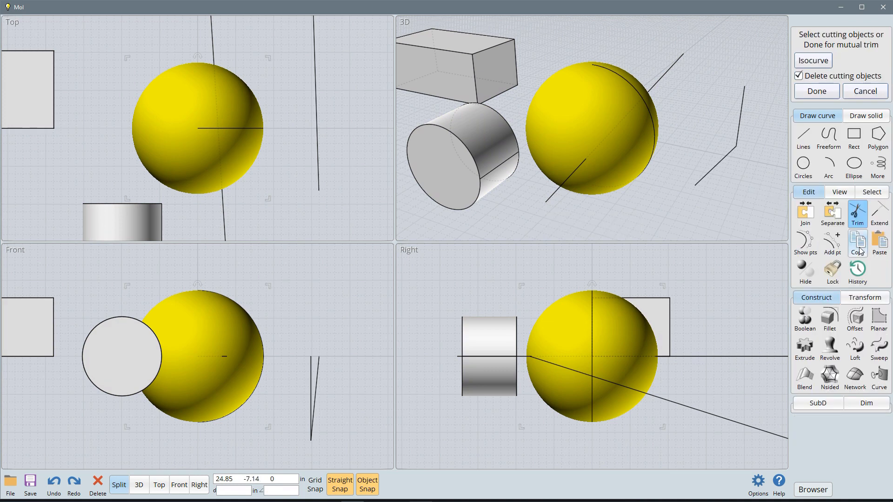
{"action": "left_click", "coordinate": [660, 77]}
{"action": "left_click", "coordinate": [817, 91]}
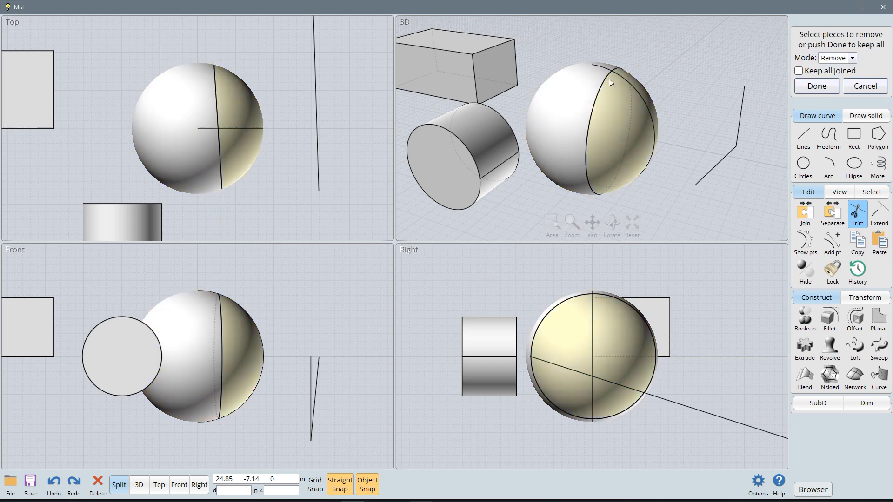
{"action": "left_click", "coordinate": [612, 128]}
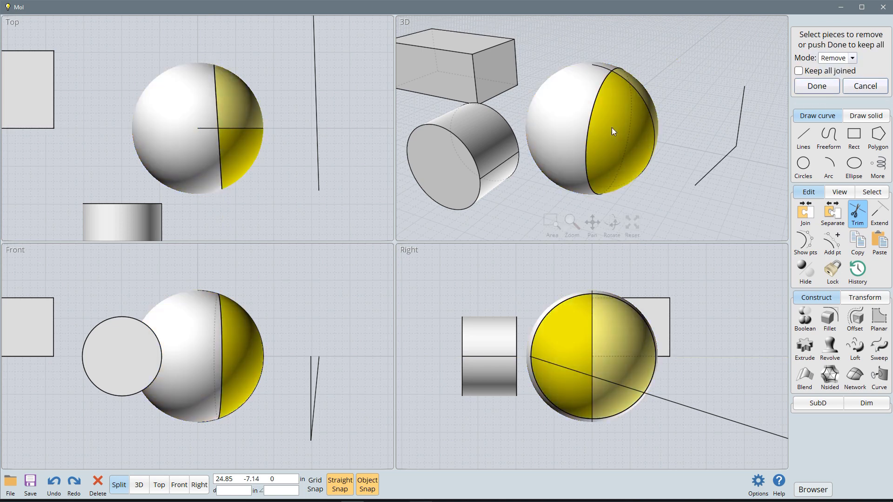
{"action": "left_click", "coordinate": [568, 127]}
{"action": "left_click", "coordinate": [682, 82]}
{"action": "left_click", "coordinate": [581, 119]}
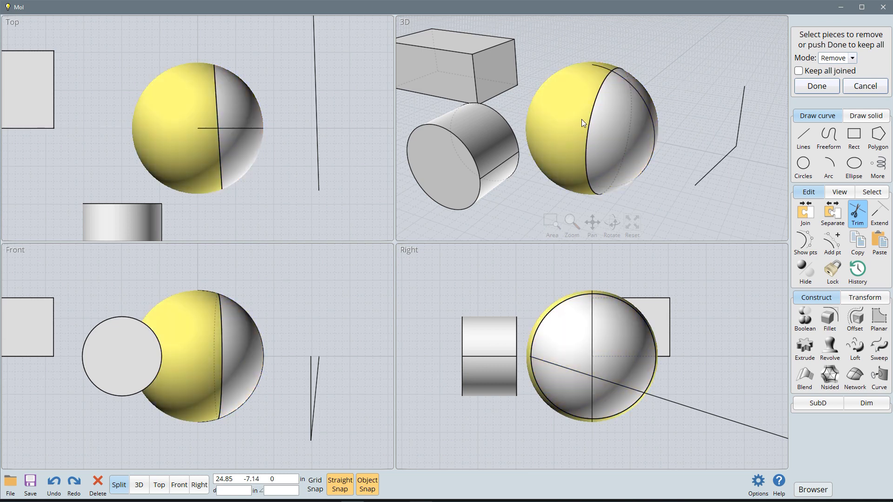
{"action": "left_click", "coordinate": [618, 122]}
{"action": "left_click", "coordinate": [696, 97]}
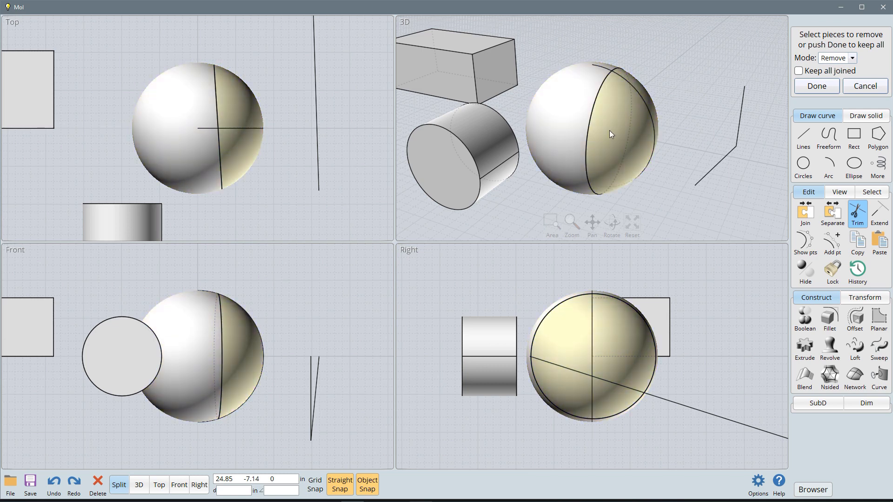
{"action": "left_click", "coordinate": [622, 129]}
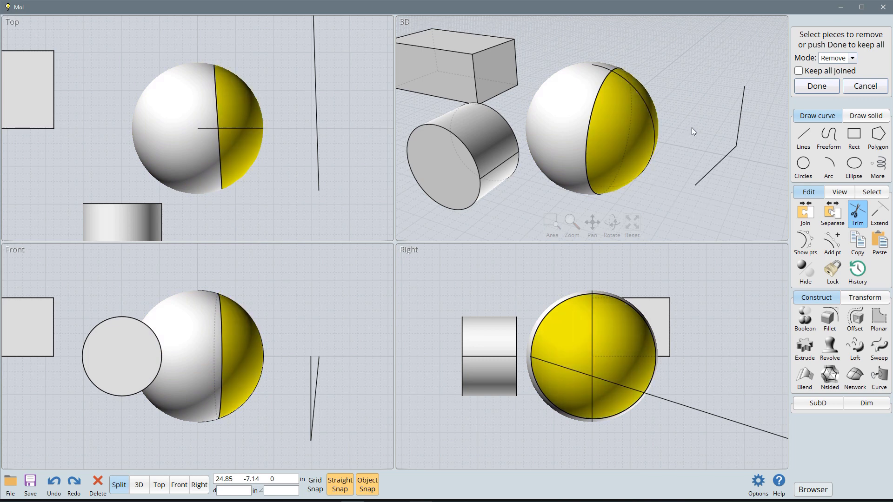
{"action": "left_click", "coordinate": [621, 135]}
{"action": "key", "text": "Return"}
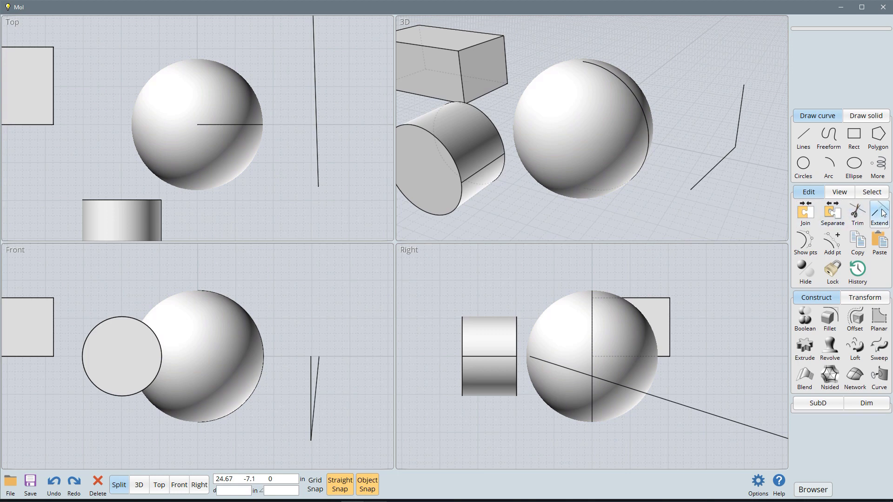
Step: Draw a freeform control-point curve with three points in the Top view, arching between the box and the sphere
{"action": "left_click", "coordinate": [826, 140]}
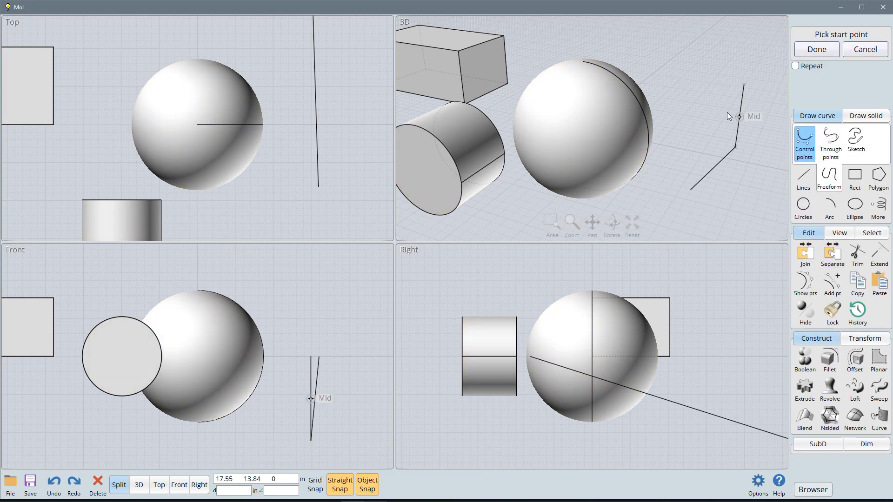
{"action": "left_click", "coordinate": [71, 83]}
{"action": "left_click", "coordinate": [120, 33]}
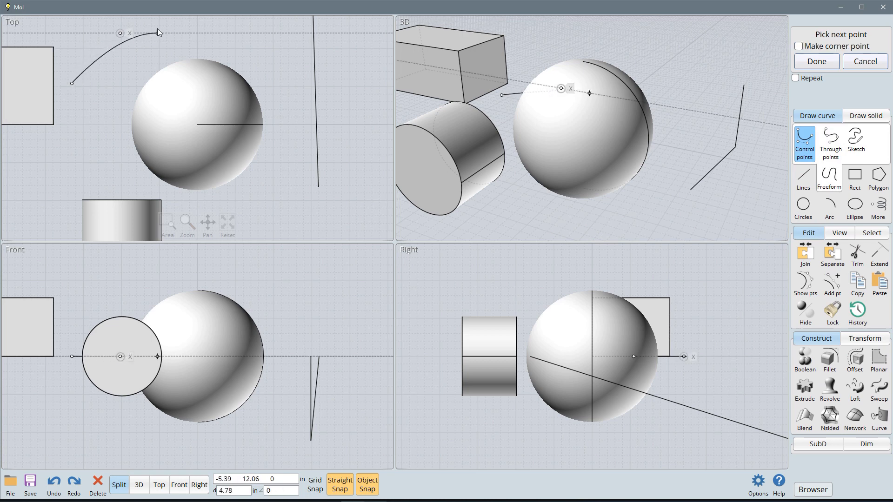
{"action": "left_click", "coordinate": [136, 56]}
{"action": "right_click", "coordinate": [137, 57]}
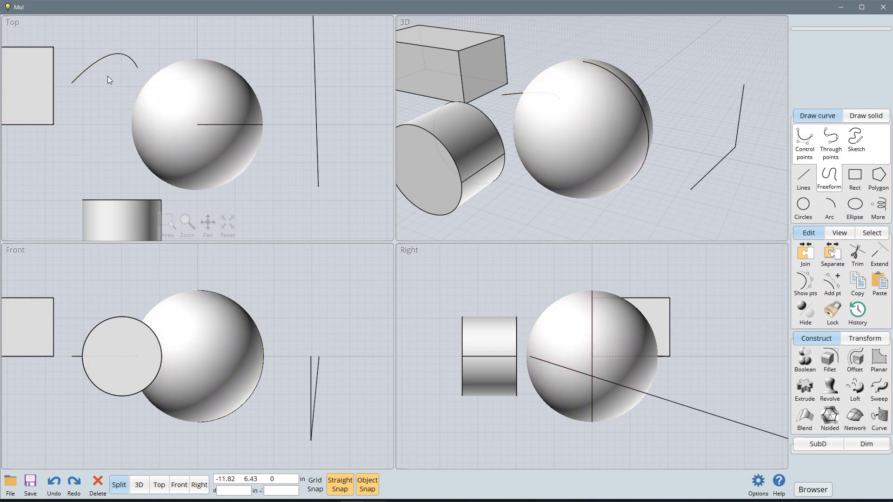
Step: Extend the freeform curve between the box and the sphere, using the sphere as the boundary object
{"action": "left_click", "coordinate": [882, 259]}
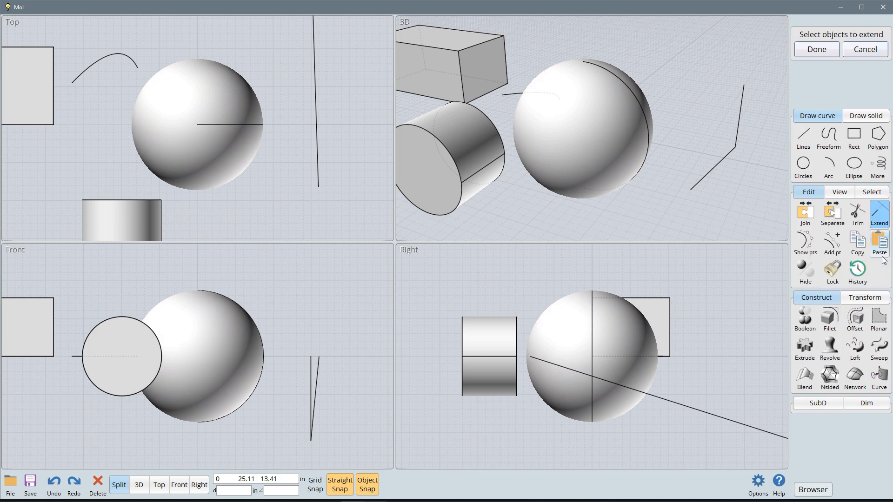
{"action": "left_click", "coordinate": [110, 62]}
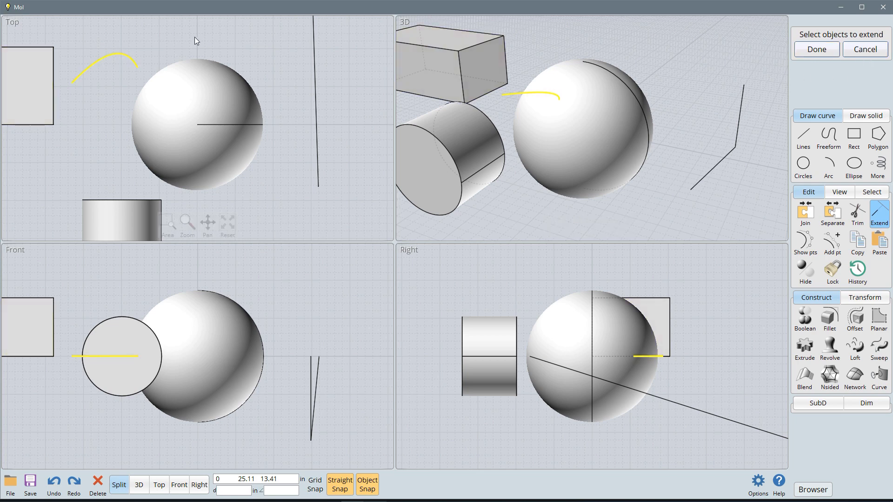
{"action": "right_click", "coordinate": [171, 35]}
{"action": "left_click", "coordinate": [207, 84]}
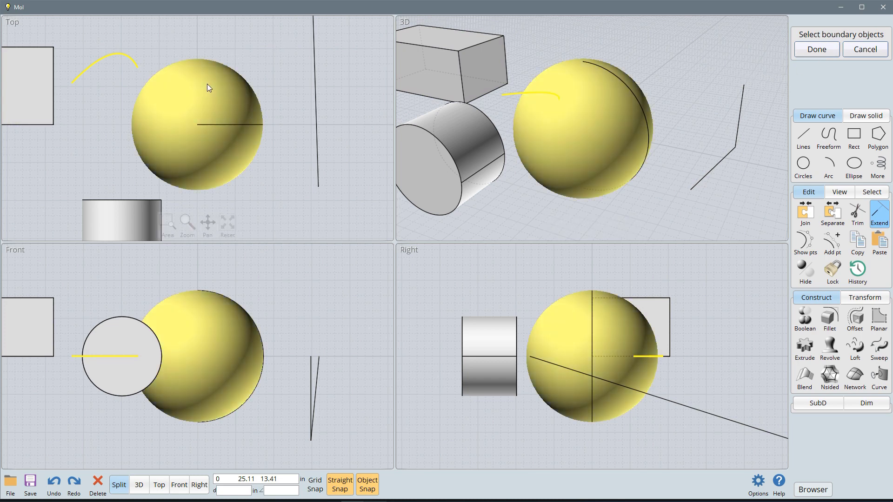
{"action": "right_click", "coordinate": [282, 50]}
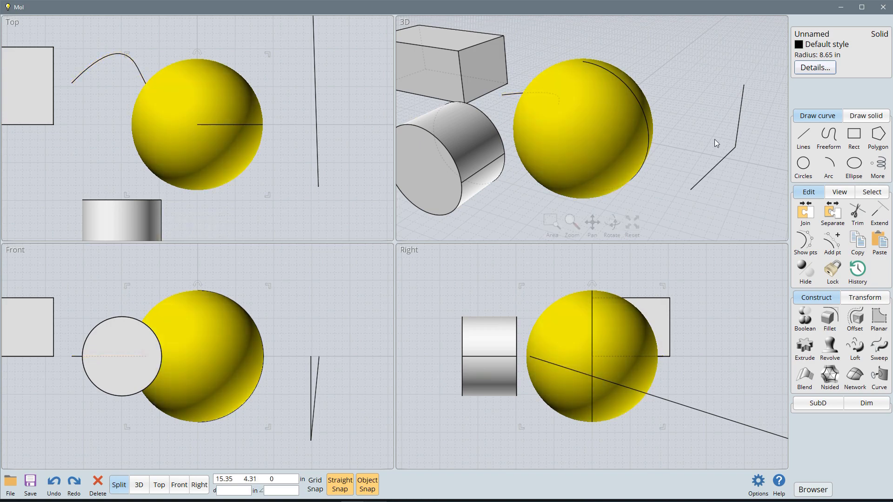
Step: Draw a center arc of about 3.4 in radius in the Top view, between the cylinder and the freeform curve, and clear the selection
{"action": "left_click", "coordinate": [829, 165]}
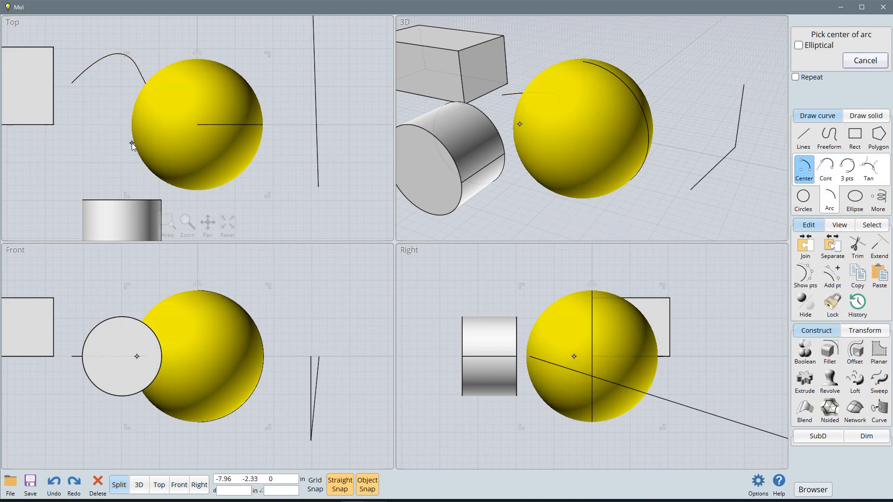
{"action": "left_click", "coordinate": [119, 156]}
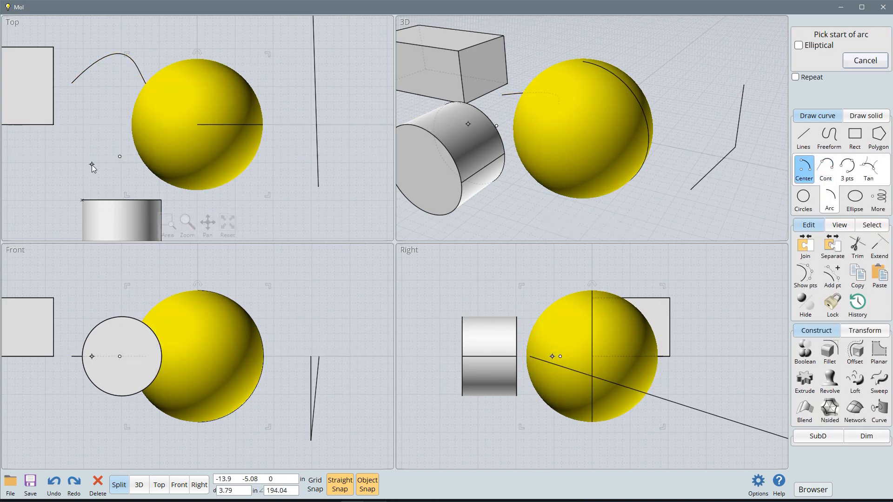
{"action": "left_click", "coordinate": [99, 172]}
{"action": "left_click", "coordinate": [100, 131]}
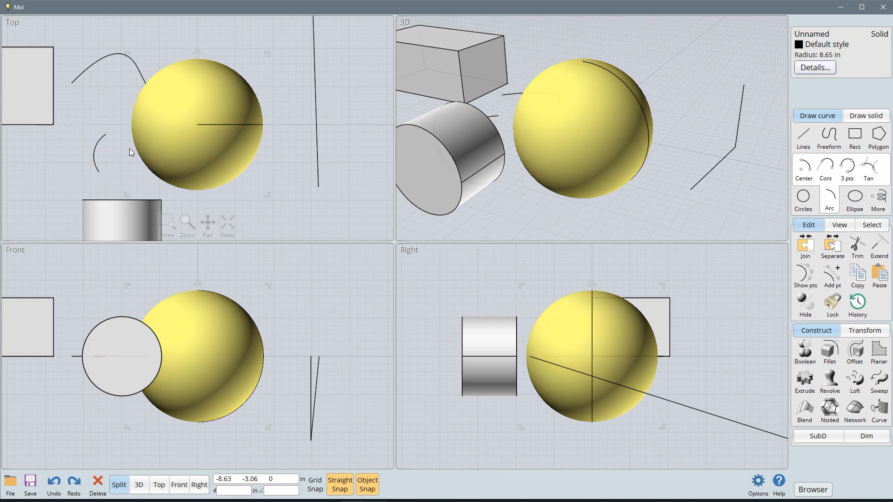
{"action": "left_click", "coordinate": [120, 155]}
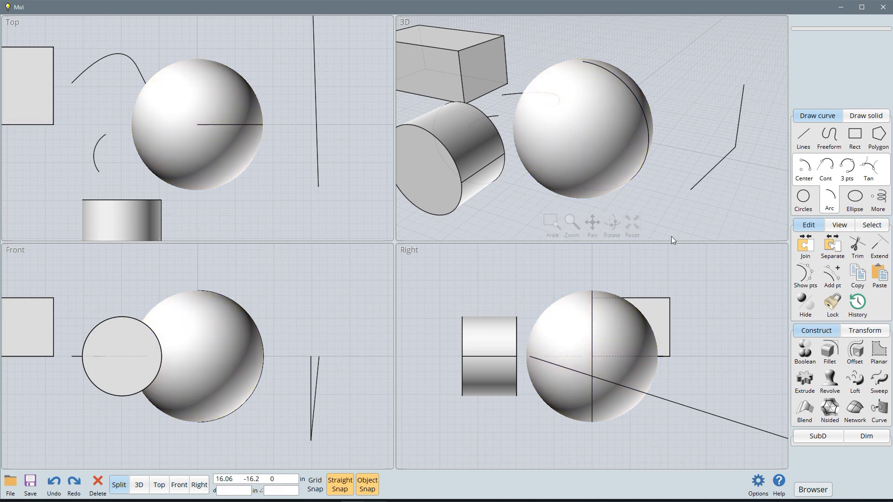
{"action": "left_click", "coordinate": [98, 164]}
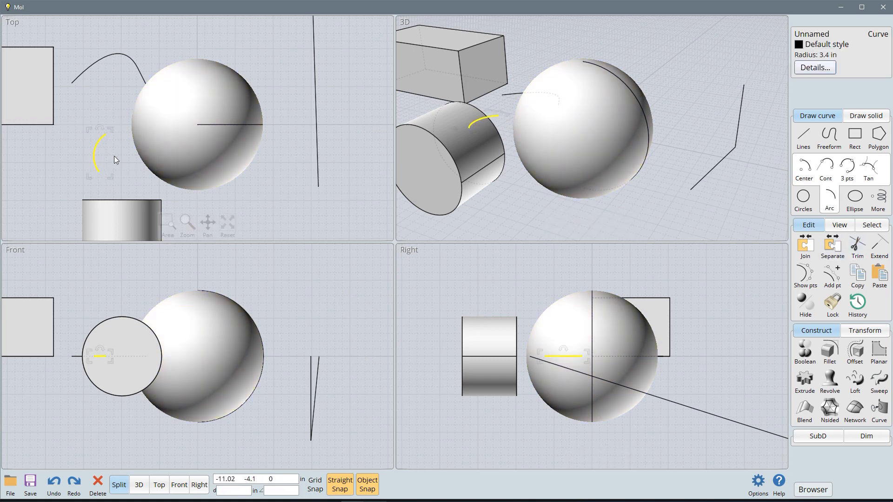
{"action": "right_click", "coordinate": [128, 165]}
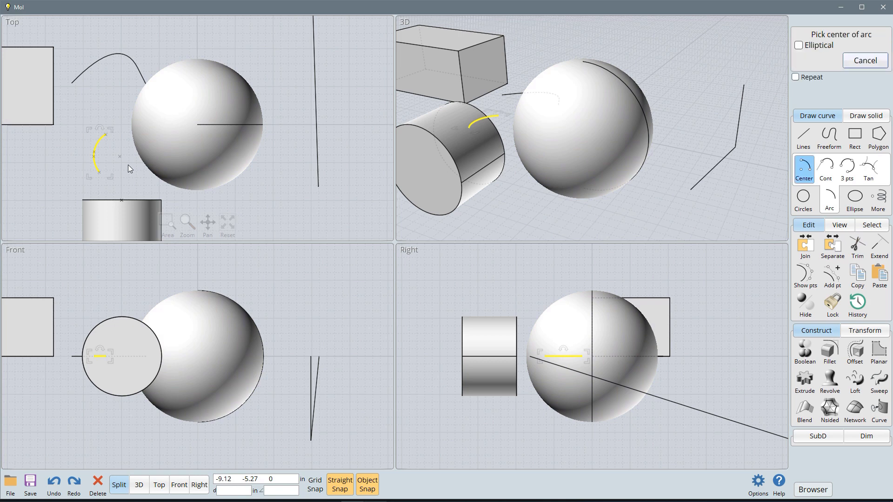
{"action": "left_click", "coordinate": [129, 165]}
{"action": "key", "text": "Escape"}
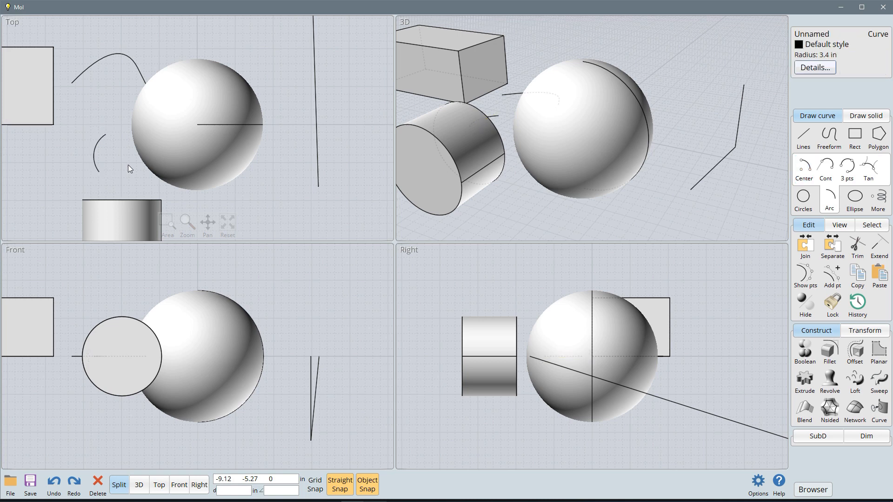
{"action": "key", "text": "Escape"}
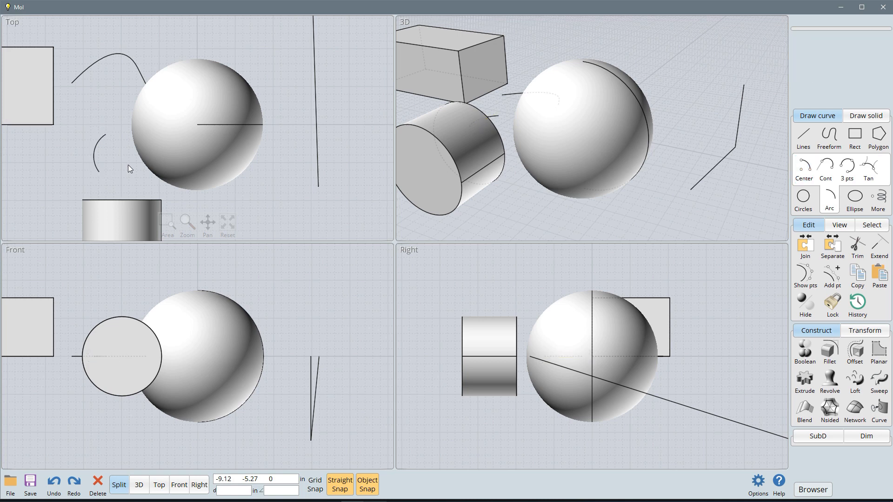
Step: Extend the arc above the cylinder in the Top view, using the sphere as the boundary object
{"action": "left_click", "coordinate": [879, 251]}
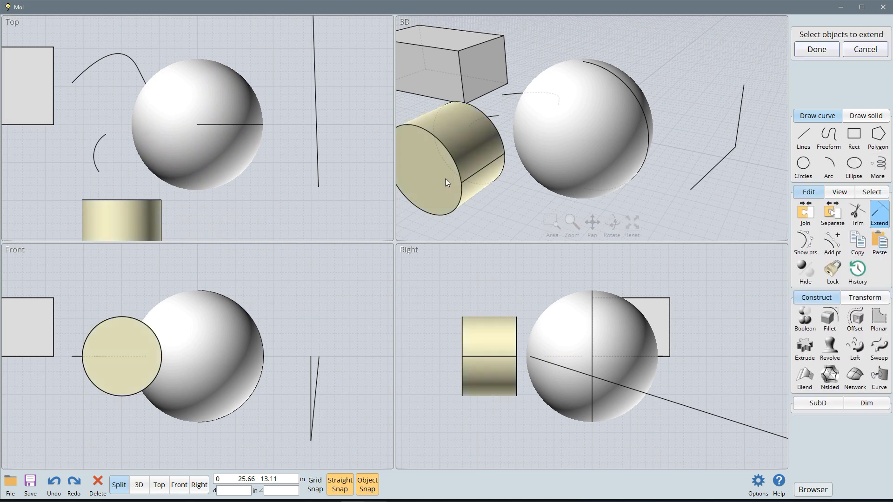
{"action": "left_click", "coordinate": [99, 162]}
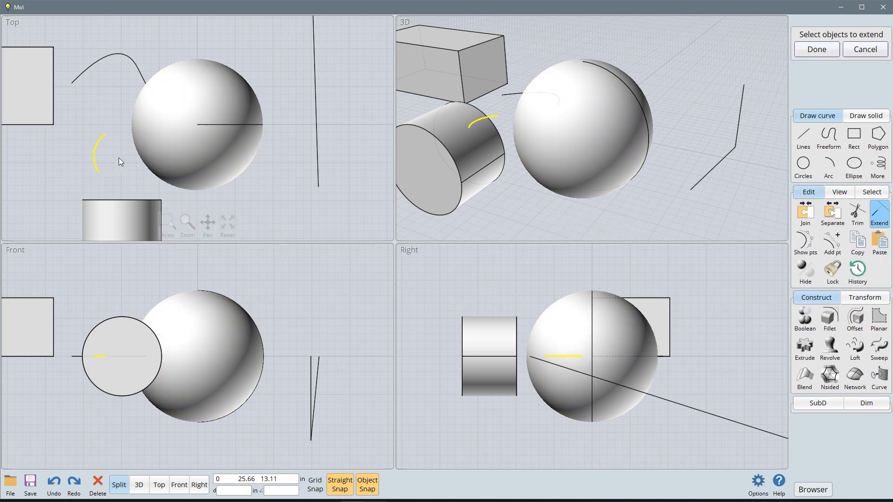
{"action": "right_click", "coordinate": [113, 159]}
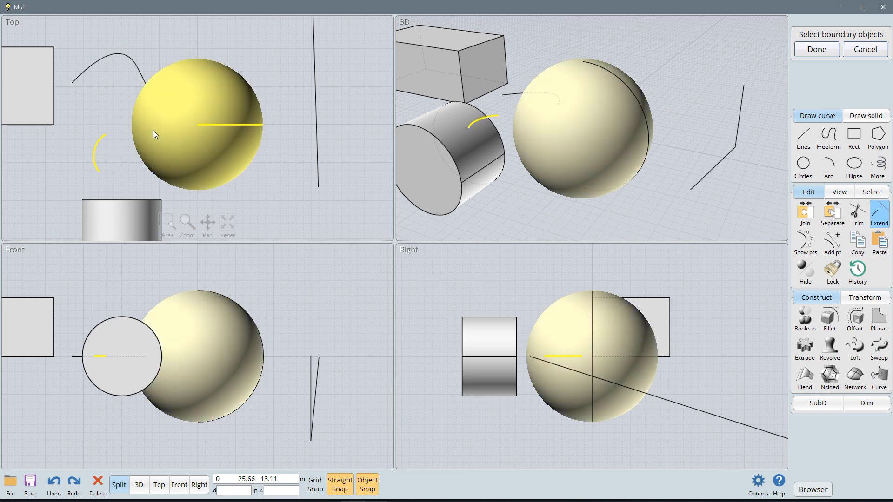
{"action": "left_click", "coordinate": [153, 131]}
{"action": "right_click", "coordinate": [121, 166]}
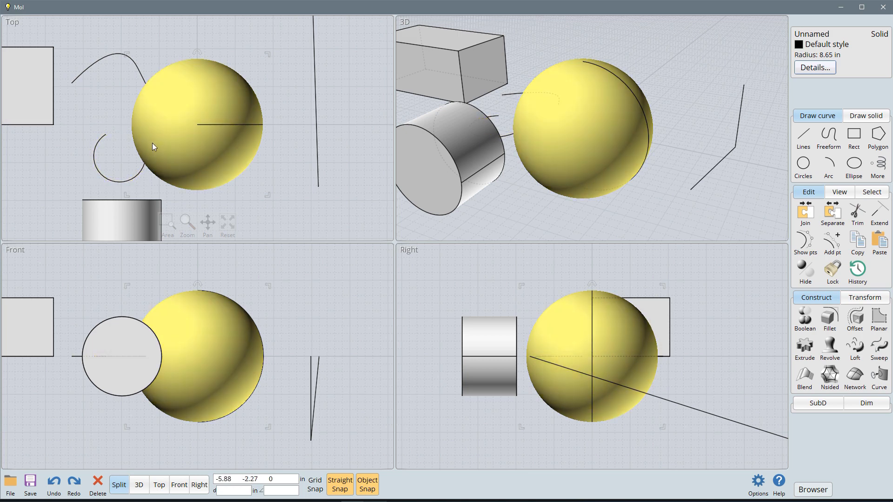
Step: Move the freeform curve in the Top view to the far side of the sphere so it crosses the joined lines, and deselect it
{"action": "left_click", "coordinate": [107, 100]}
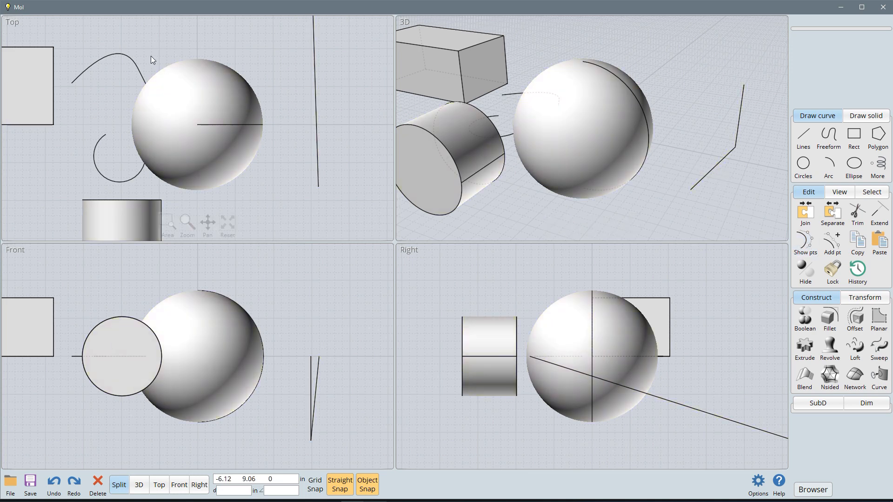
{"action": "left_click_drag", "start_coordinate": [128, 57], "coordinate": [330, 62]}
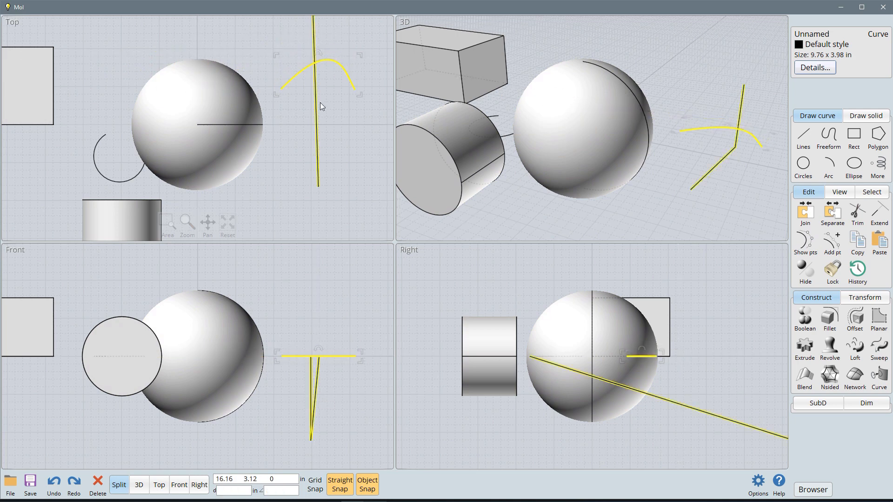
{"action": "left_click", "coordinate": [354, 134]}
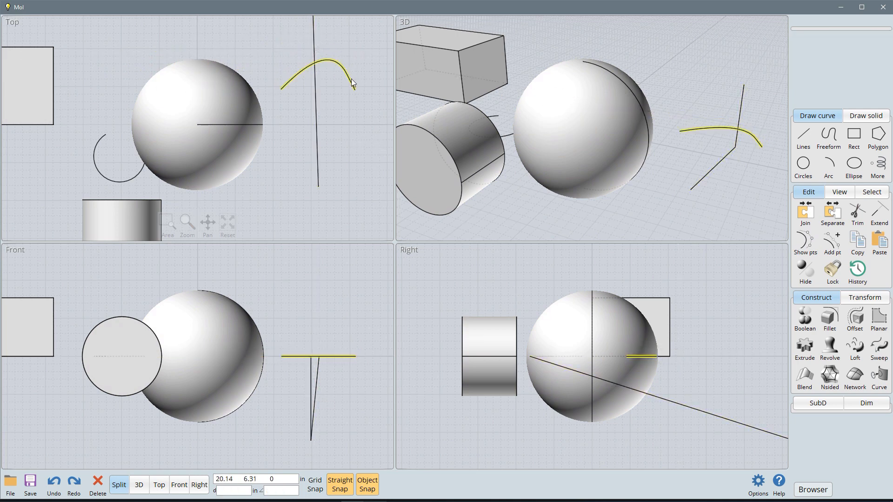
Step: Show the moved curve's control points and reshape it in the Top view, pulling its right end downward and its peak point outward
{"action": "left_click", "coordinate": [809, 245]}
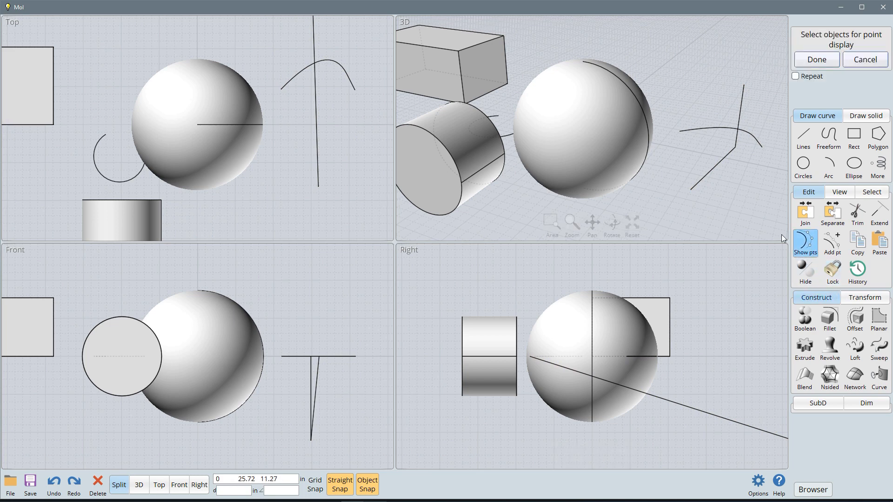
{"action": "left_click", "coordinate": [352, 84]}
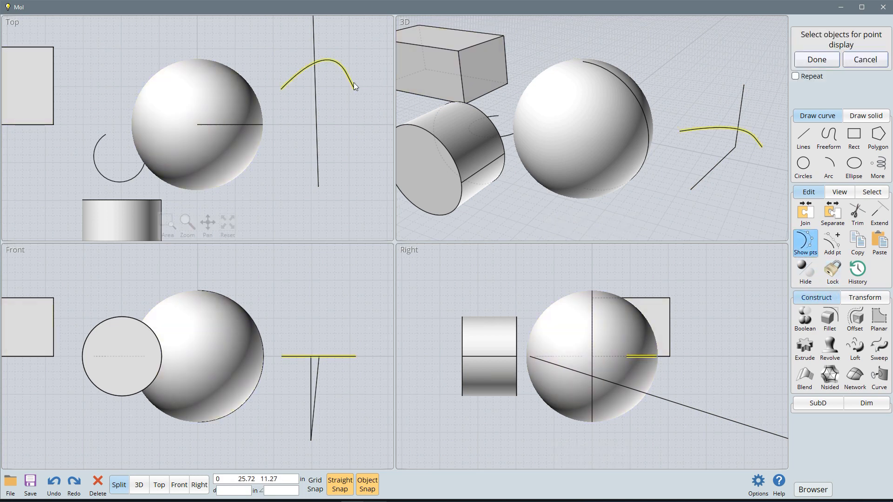
{"action": "right_click", "coordinate": [356, 46]}
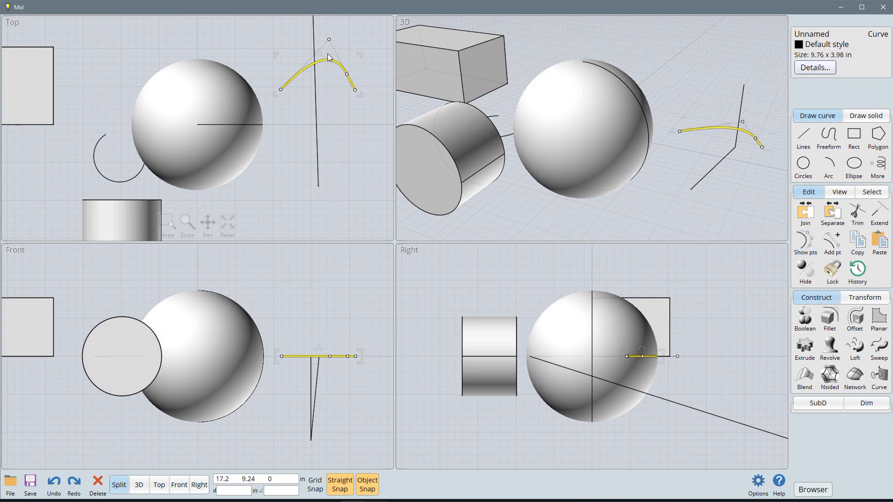
{"action": "left_click", "coordinate": [330, 40]}
{"action": "mouse_move", "coordinate": [329, 40]}
{"action": "left_mouse_down"}
{"action": "mouse_move", "coordinate": [303, 64]}
{"action": "mouse_move", "coordinate": [314, 39]}
{"action": "mouse_move", "coordinate": [324, 40]}
{"action": "left_mouse_up"}
{"action": "left_click", "coordinate": [348, 76]}
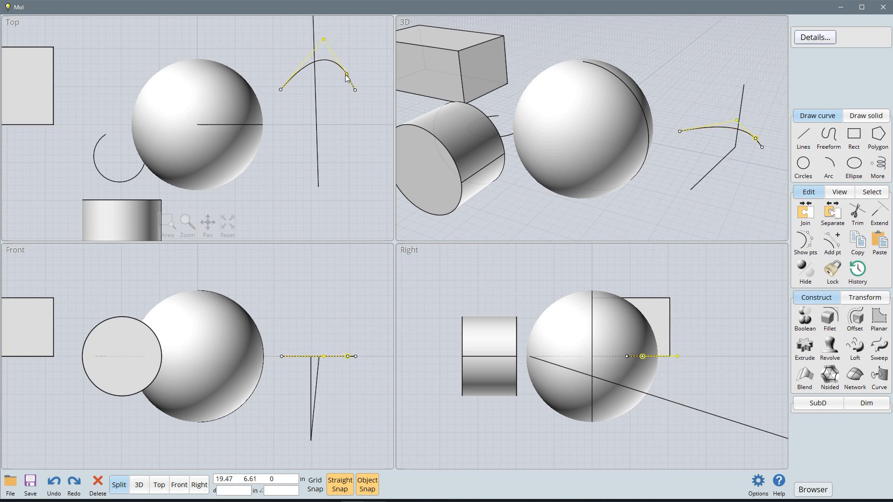
{"action": "left_click_drag", "start_coordinate": [347, 75], "coordinate": [343, 147]}
{"action": "left_click", "coordinate": [356, 90]}
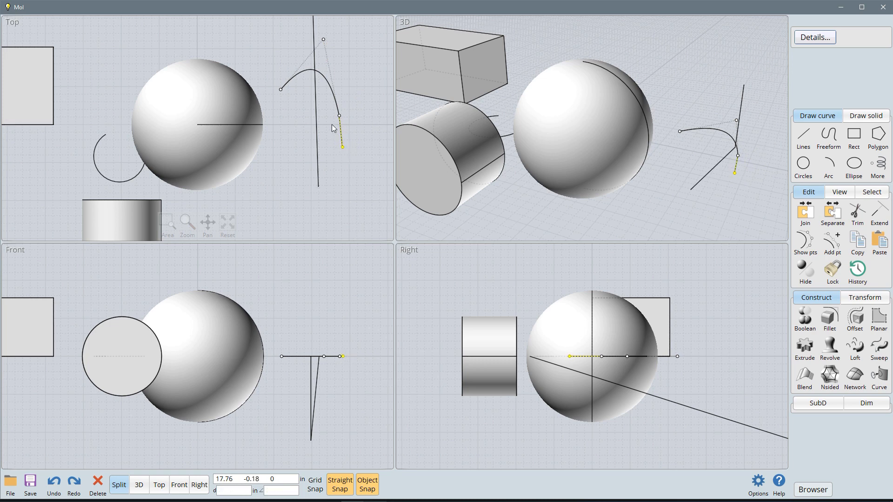
{"action": "left_click", "coordinate": [324, 39]}
{"action": "left_click_drag", "start_coordinate": [324, 39], "coordinate": [348, 68]}
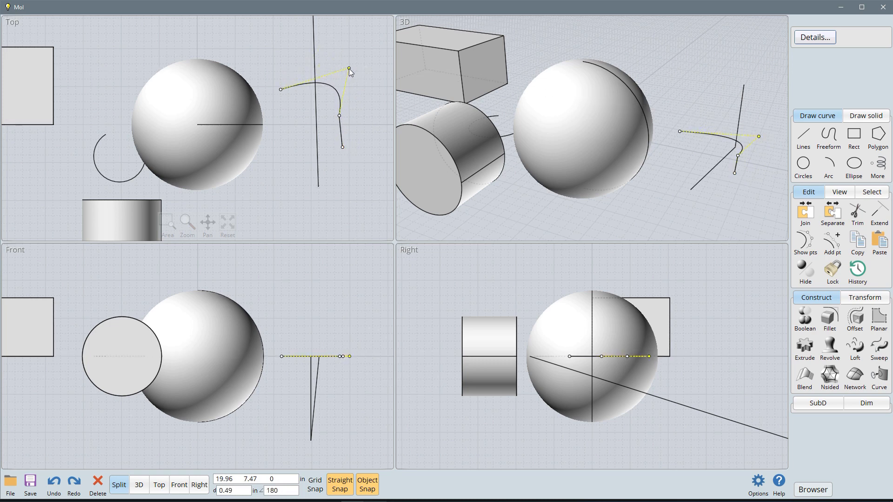
{"action": "left_click", "coordinate": [351, 44]}
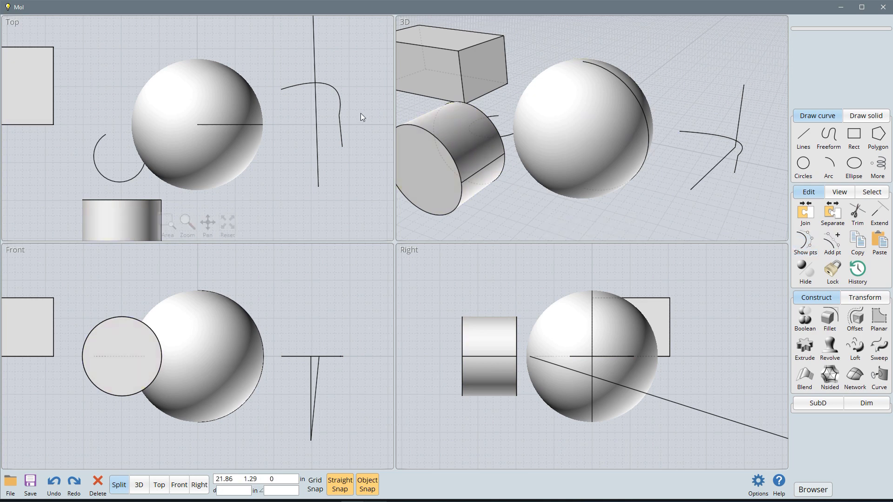
Step: Show the curve's points again, add a point near its bend, and move the two neighbouring points apart to form a dip and sharp turn
{"action": "left_click", "coordinate": [341, 111]}
{"action": "left_click", "coordinate": [809, 246]}
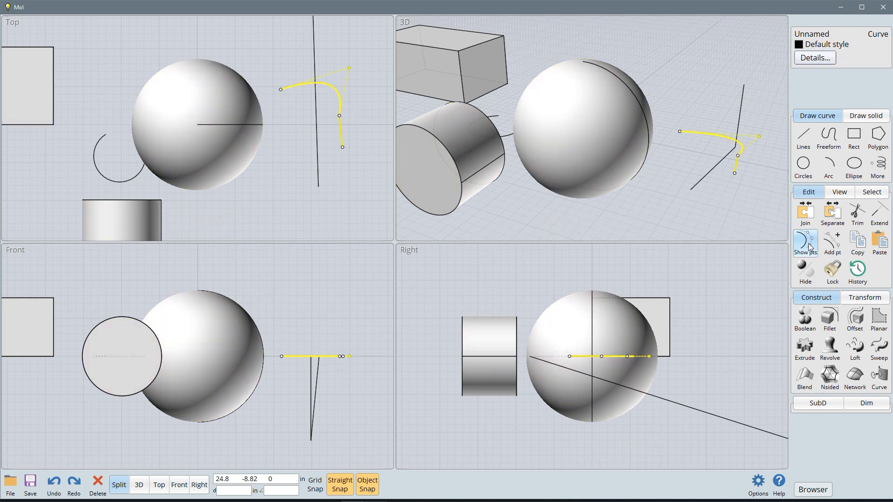
{"action": "left_click", "coordinate": [832, 242]}
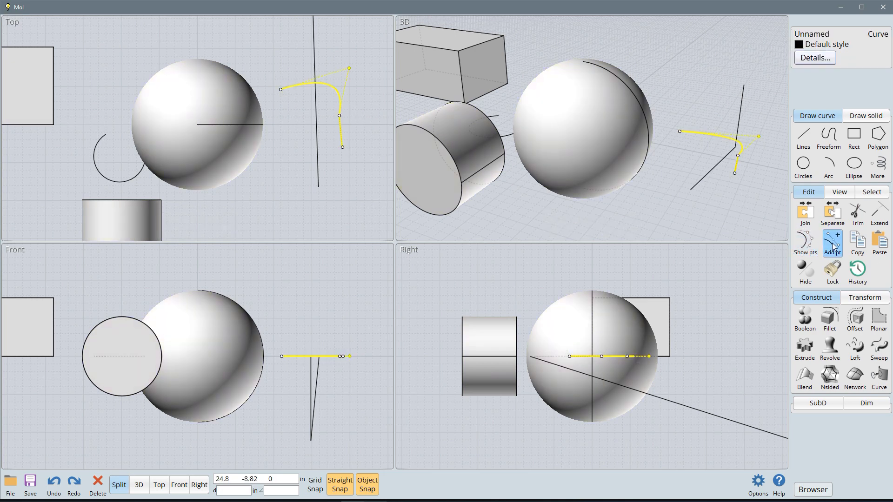
{"action": "left_click", "coordinate": [340, 95]}
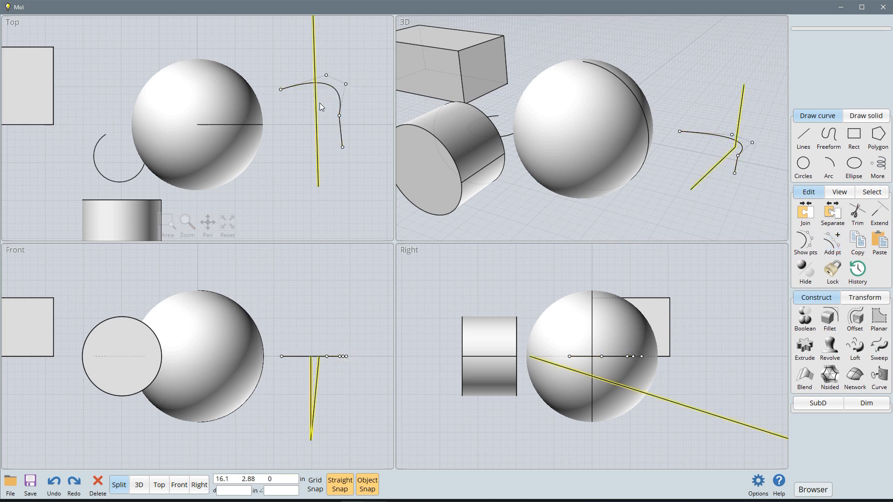
{"action": "left_click_drag", "start_coordinate": [346, 86], "coordinate": [323, 127]}
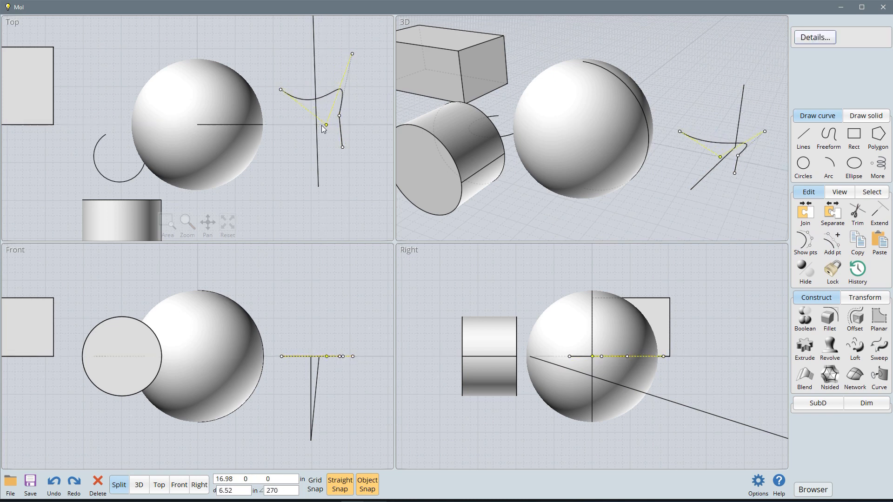
{"action": "right_click", "coordinate": [346, 170]}
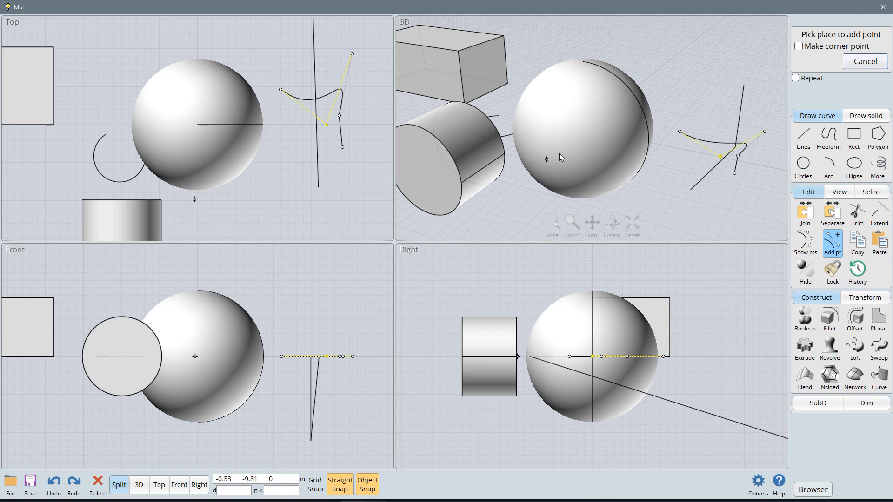
{"action": "left_click", "coordinate": [864, 62]}
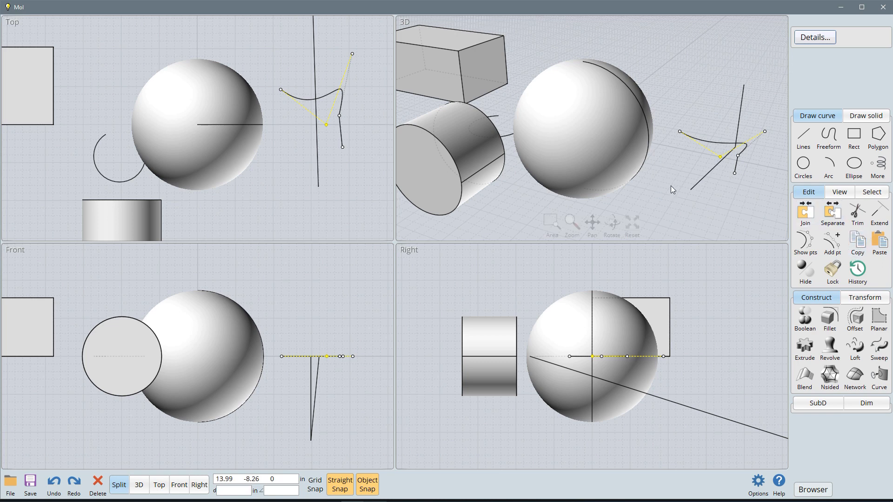
Step: Hide the sphere, bring it back into view, and clear the selection
{"action": "scroll", "coordinate": [671, 189], "scroll_direction": "up", "scroll_amount": 2}
{"action": "scroll", "coordinate": [671, 189], "scroll_direction": "down", "scroll_amount": 2}
{"action": "left_click", "coordinate": [601, 161]}
{"action": "left_click", "coordinate": [807, 277]}
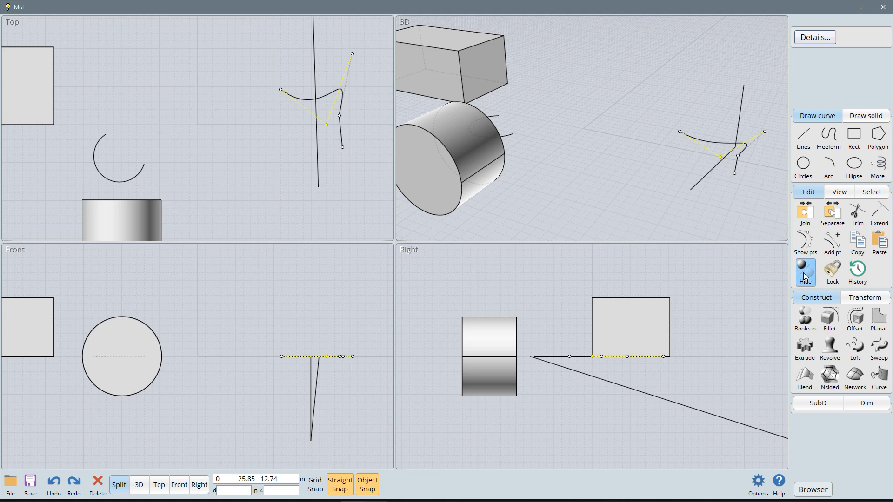
{"action": "right_click", "coordinate": [804, 277]}
{"action": "left_click", "coordinate": [733, 199]}
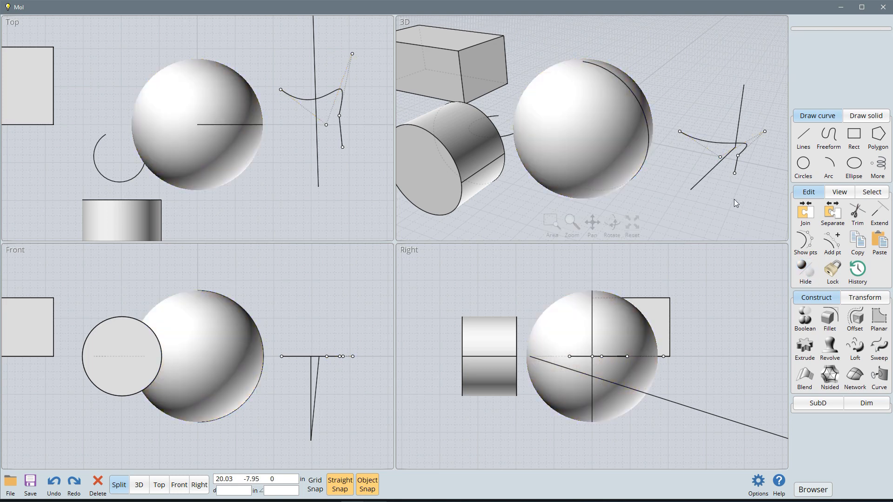
Step: Select the sphere and lock it against selection and editing
{"action": "left_click", "coordinate": [626, 170]}
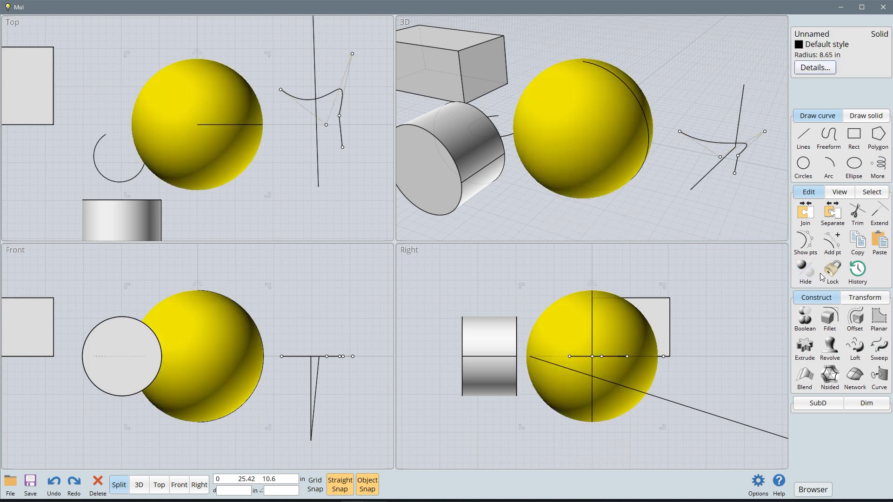
{"action": "left_click", "coordinate": [824, 277]}
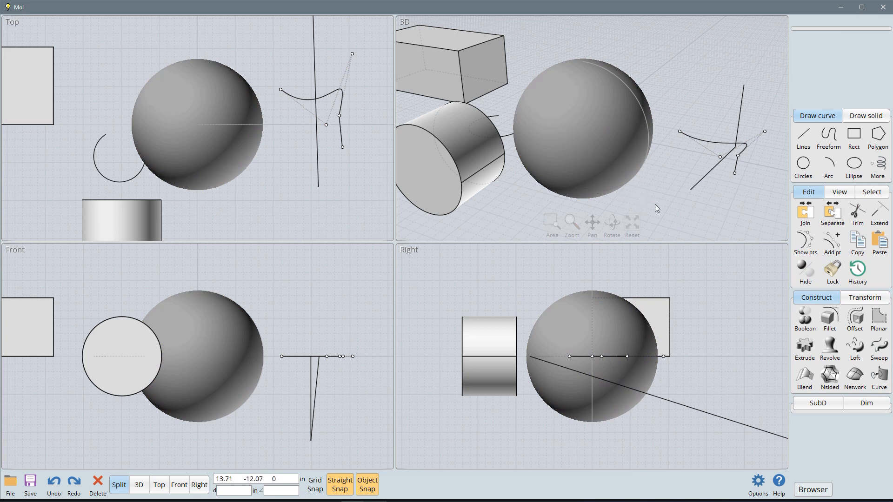
Step: Unlock the sphere, bring up its history update options and cancel them, and clear the selection
{"action": "left_click", "coordinate": [832, 275]}
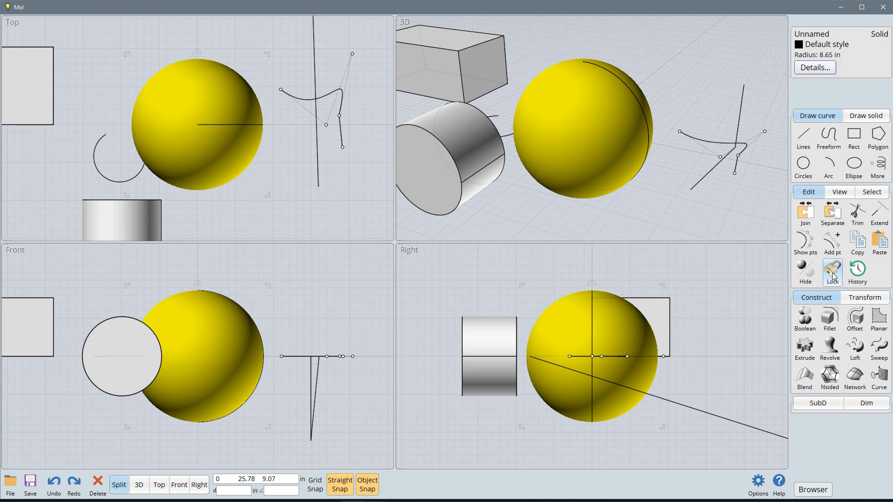
{"action": "left_click", "coordinate": [858, 273]}
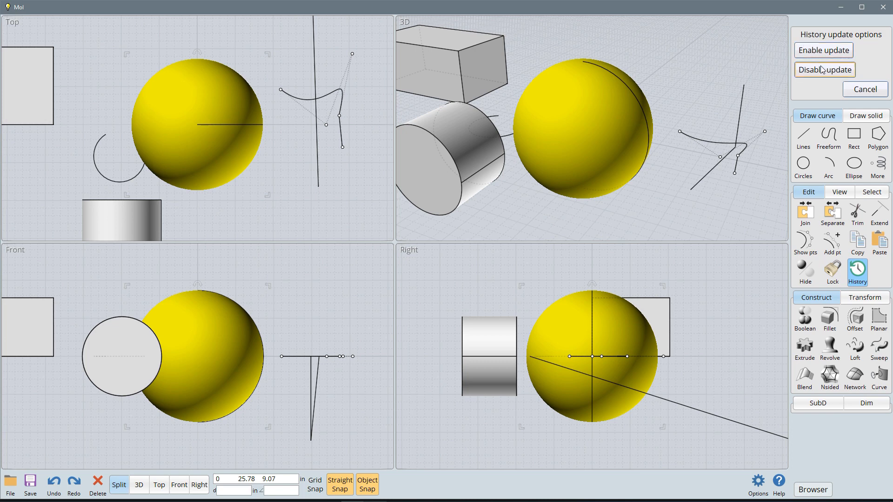
{"action": "left_click", "coordinate": [875, 90]}
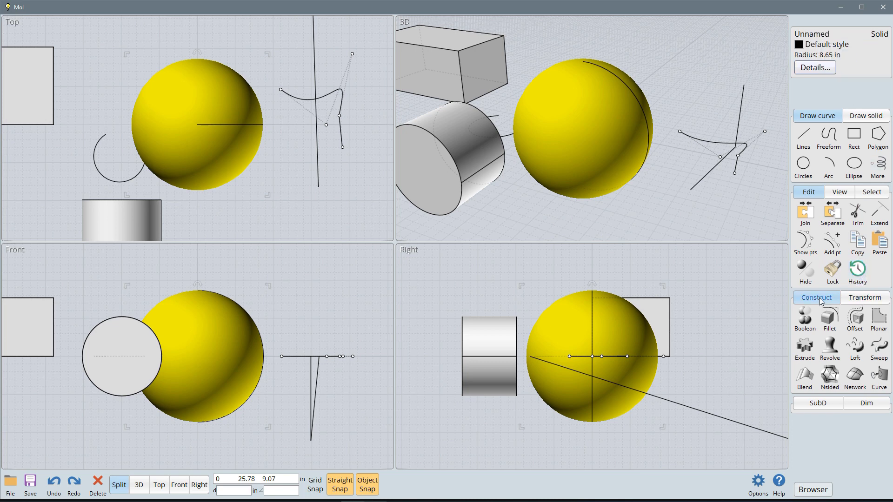
{"action": "left_click", "coordinate": [754, 234]}
Step: Reset all four viewports to fit every object in the scene
{"action": "left_click", "coordinate": [840, 192]}
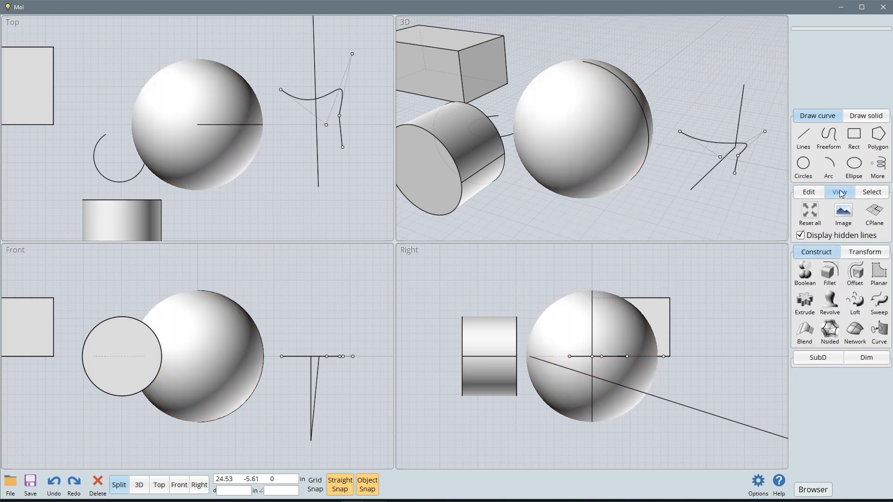
{"action": "left_click", "coordinate": [601, 171]}
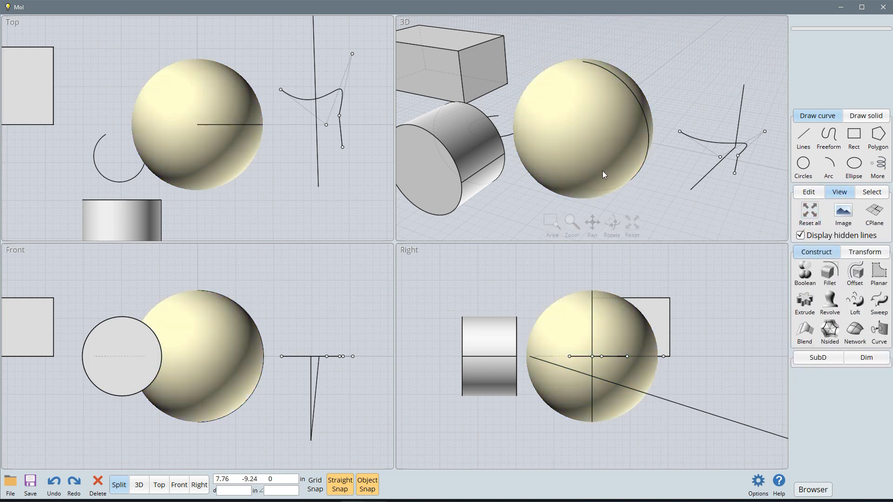
{"action": "left_click", "coordinate": [723, 210]}
{"action": "left_click", "coordinate": [814, 214]}
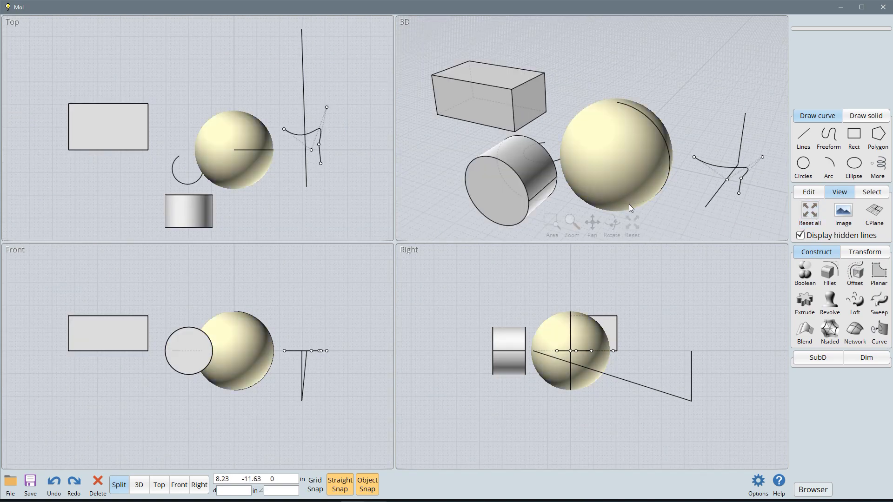
Step: Orbit the 3D view to look from below, reset that view alone, zoom in past the objects, and reset all views
{"action": "mouse_move", "coordinate": [626, 234]}
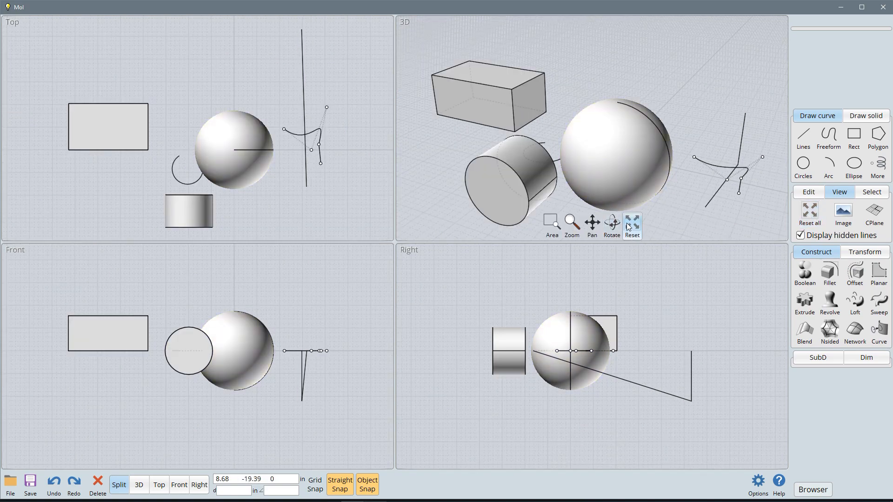
{"action": "right_click_drag", "start_coordinate": [669, 228], "coordinate": [661, 200]}
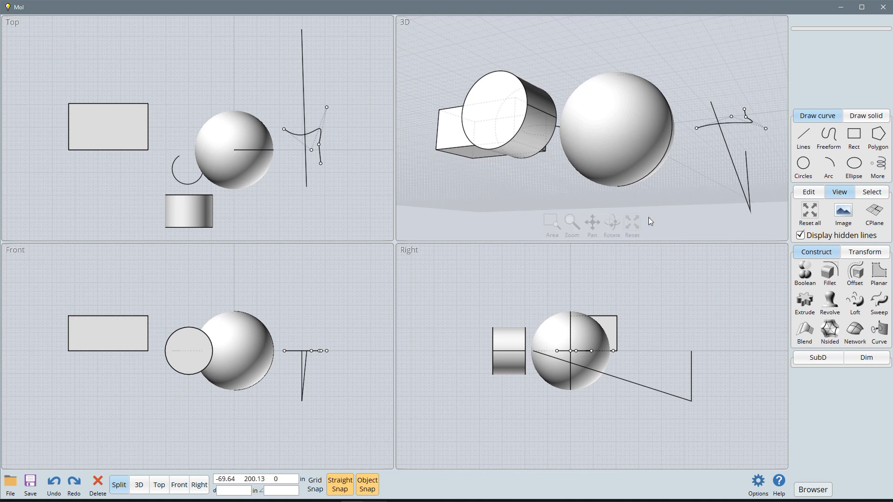
{"action": "scroll", "coordinate": [651, 213], "scroll_direction": "up", "scroll_amount": 5}
{"action": "left_click", "coordinate": [632, 223]}
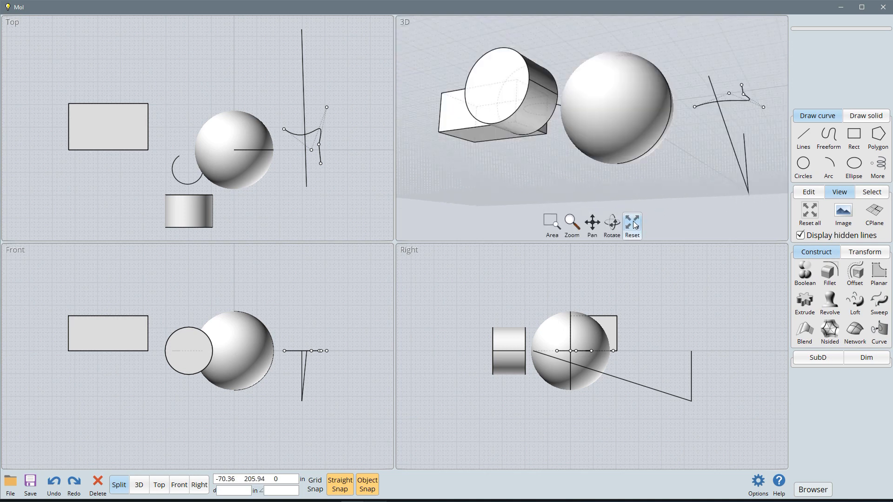
{"action": "scroll", "coordinate": [676, 190], "scroll_direction": "up", "scroll_amount": 5}
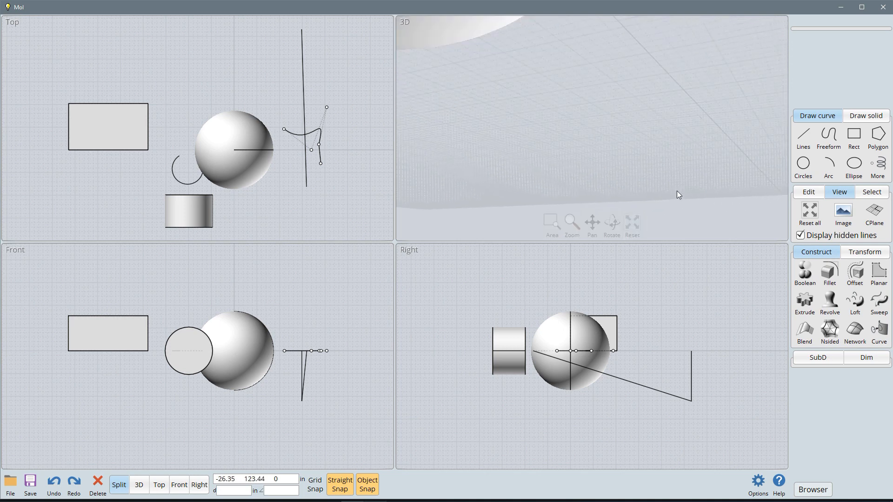
{"action": "left_click", "coordinate": [810, 213]}
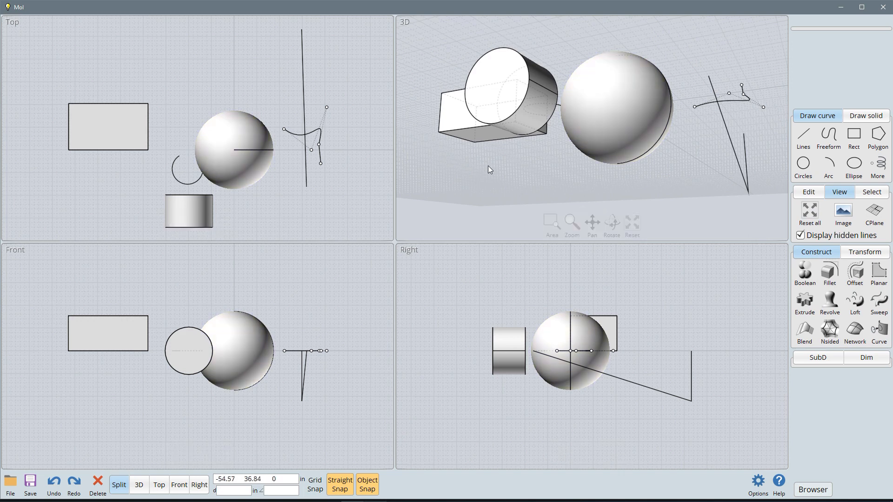
Step: Open the background image options
{"action": "left_click", "coordinate": [843, 212]}
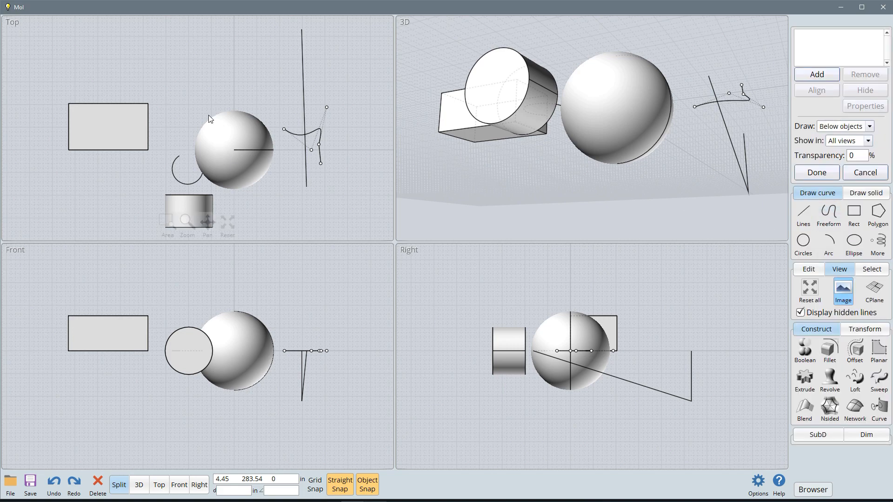
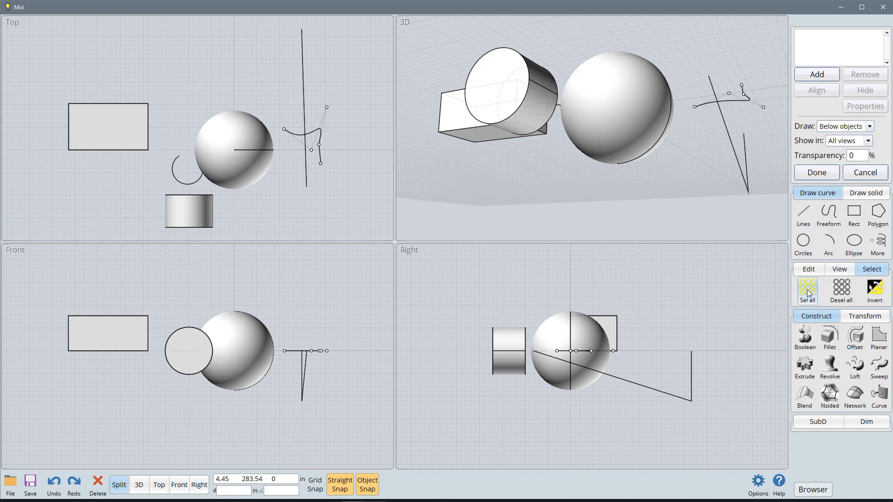
Step: Select all objects and deselect them all, and cancel the background image options
{"action": "left_click", "coordinate": [814, 301]}
{"action": "left_click", "coordinate": [844, 292]}
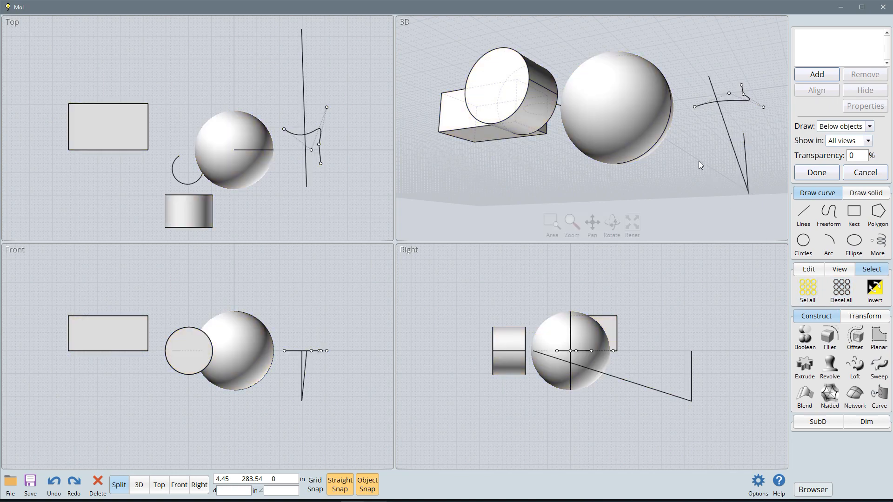
{"action": "left_click", "coordinate": [853, 172]}
Step: Select the sphere and the box, invert the selection, and clear it
{"action": "left_click", "coordinate": [609, 107]}
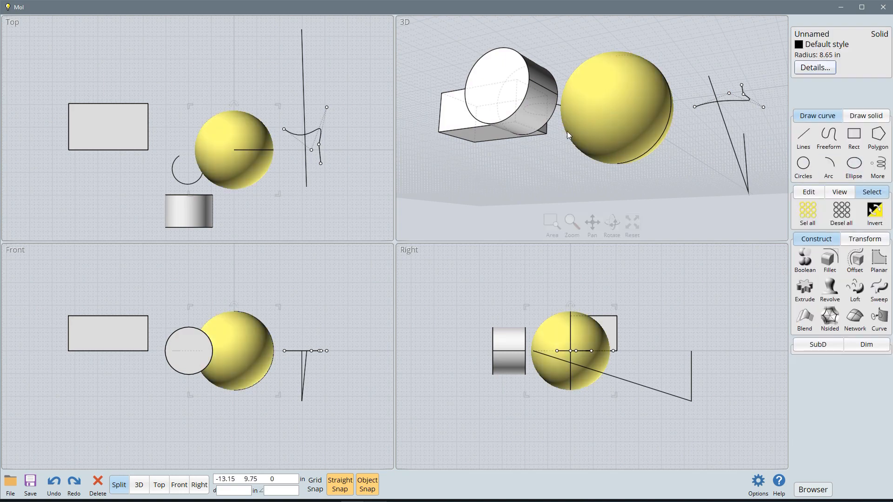
{"action": "left_click", "coordinate": [486, 134]}
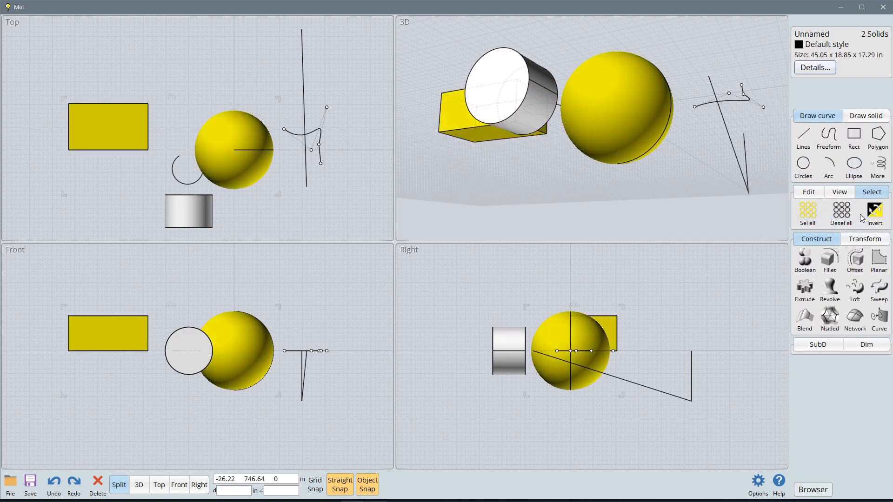
{"action": "left_click", "coordinate": [874, 213]}
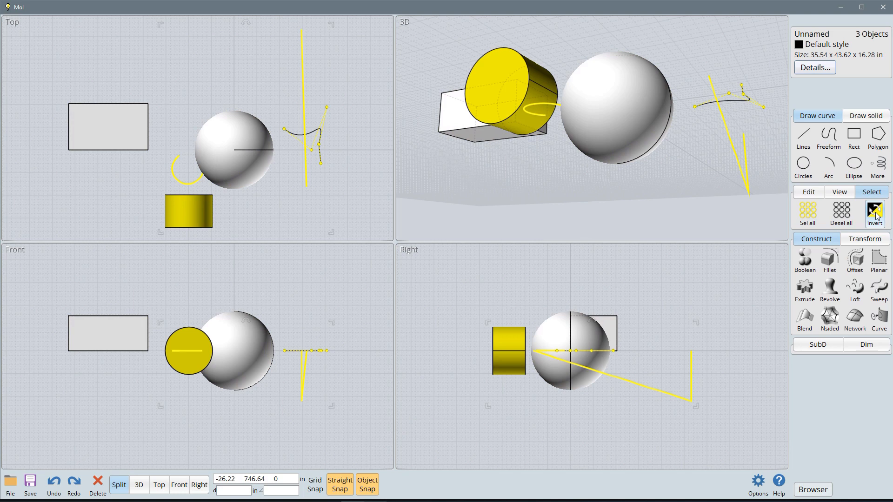
{"action": "left_click", "coordinate": [695, 175]}
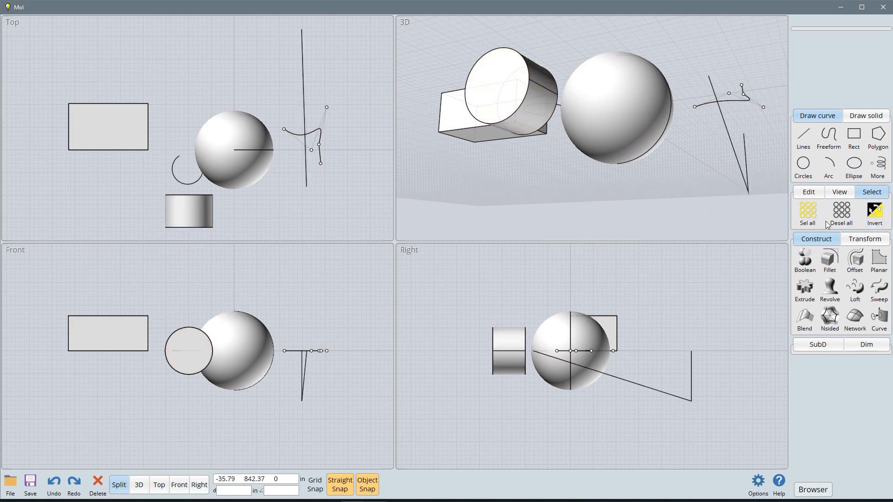
Step: Move the cylinder in the Top view so that it overlaps the lower right part of the sphere
{"action": "left_click", "coordinate": [809, 192]}
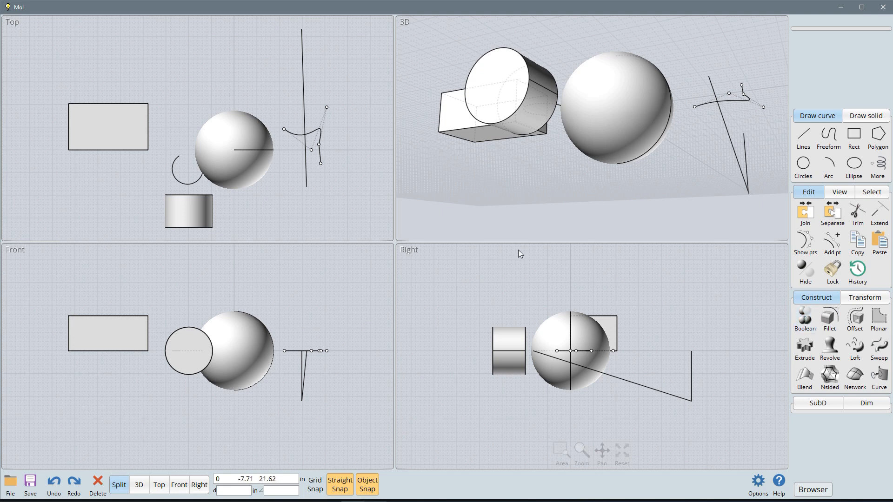
{"action": "left_click", "coordinate": [195, 203]}
{"action": "left_click", "coordinate": [191, 202]}
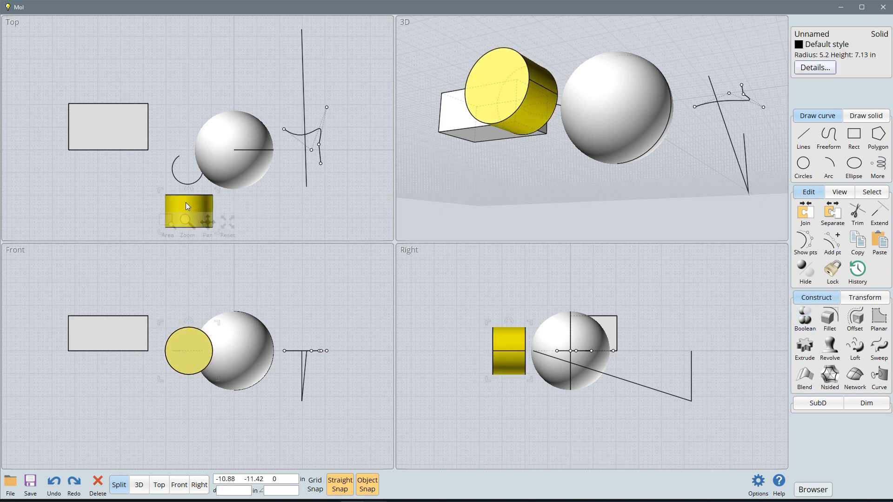
{"action": "left_click_drag", "start_coordinate": [195, 202], "coordinate": [256, 174]}
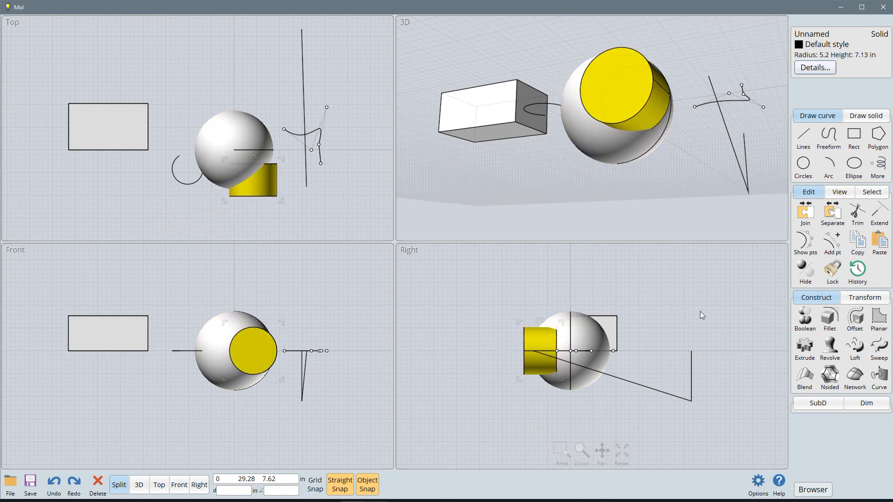
{"action": "left_click", "coordinate": [806, 321]}
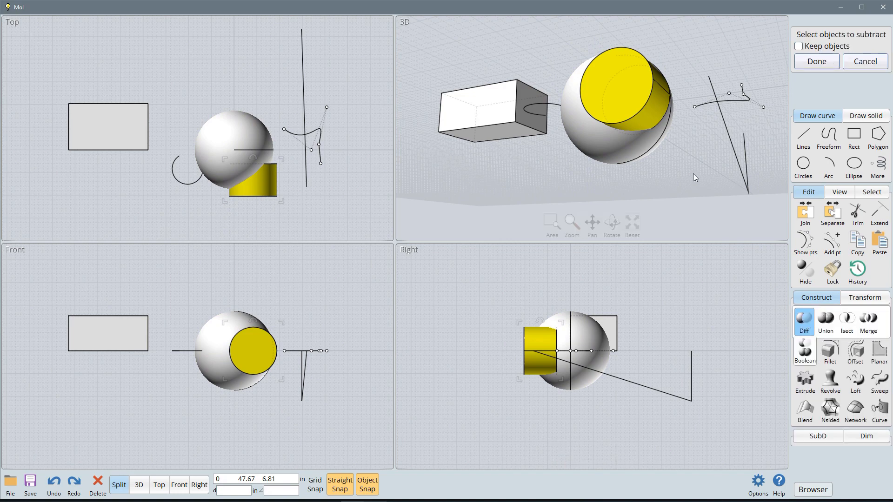
{"action": "left_click", "coordinate": [858, 64]}
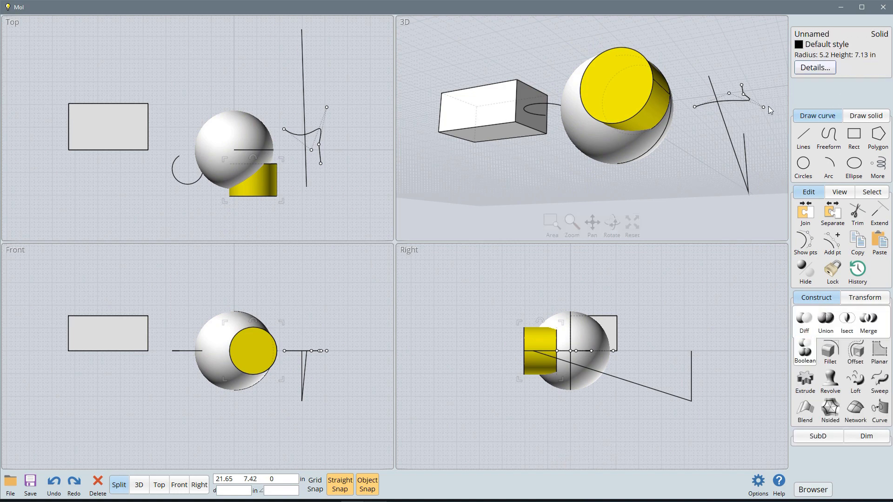
{"action": "left_click", "coordinate": [697, 167]}
Step: Boolean-union the sphere with the overlapping cylinder, inspect the combined solid in the 3D view, and undo the union
{"action": "left_click", "coordinate": [634, 159]}
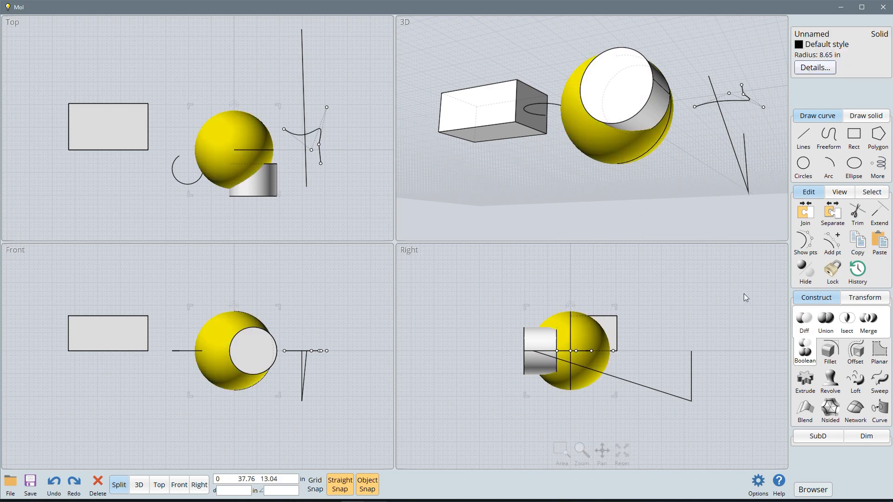
{"action": "left_click", "coordinate": [824, 324]}
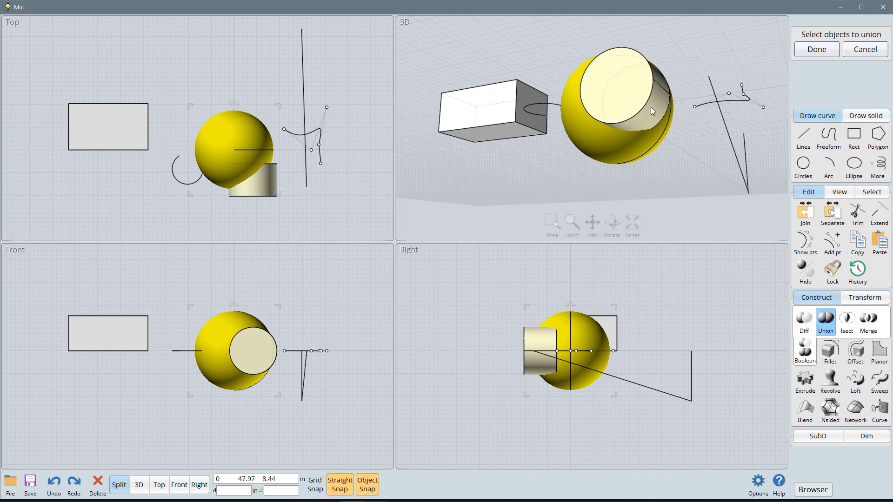
{"action": "left_click", "coordinate": [633, 94]}
{"action": "right_click", "coordinate": [698, 177]}
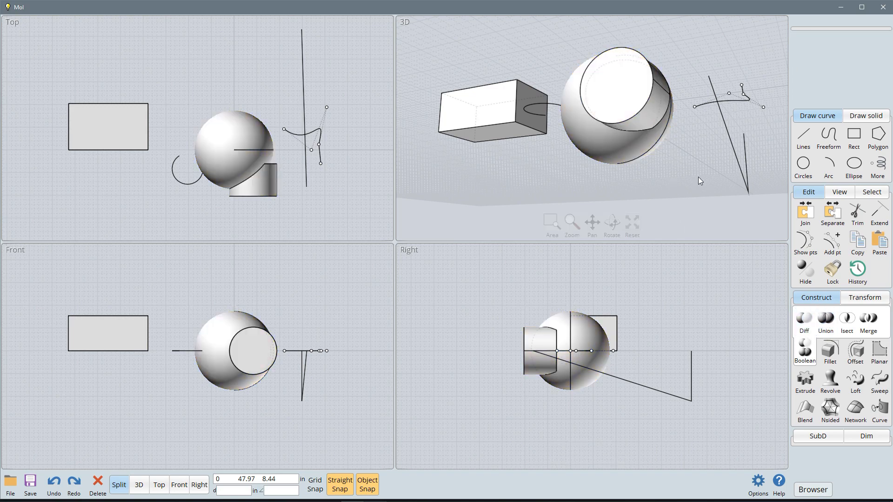
{"action": "left_click", "coordinate": [624, 94]}
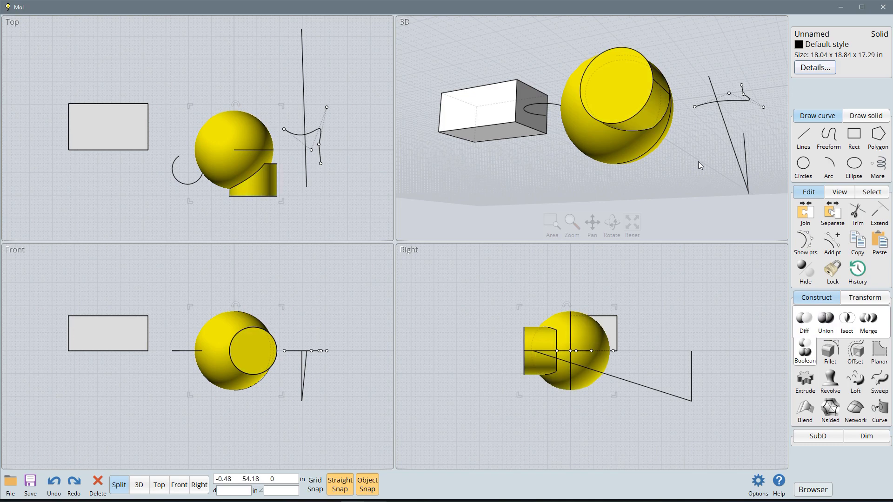
{"action": "right_click_drag", "start_coordinate": [668, 180], "coordinate": [692, 245]}
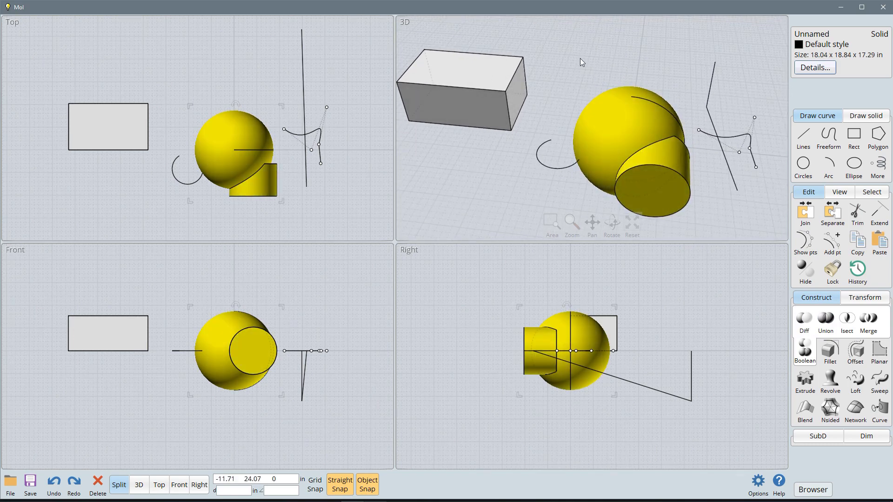
{"action": "key", "text": "ctrl+z"}
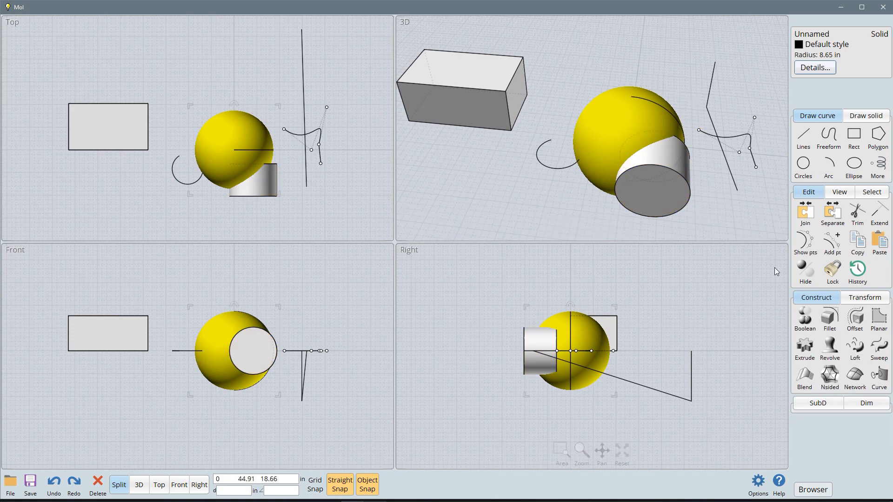
Step: Subtract the cylinder from the sphere with a Boolean difference, inspect the cut in the 3D view, and undo it
{"action": "left_click", "coordinate": [805, 324]}
{"action": "left_click", "coordinate": [804, 324]}
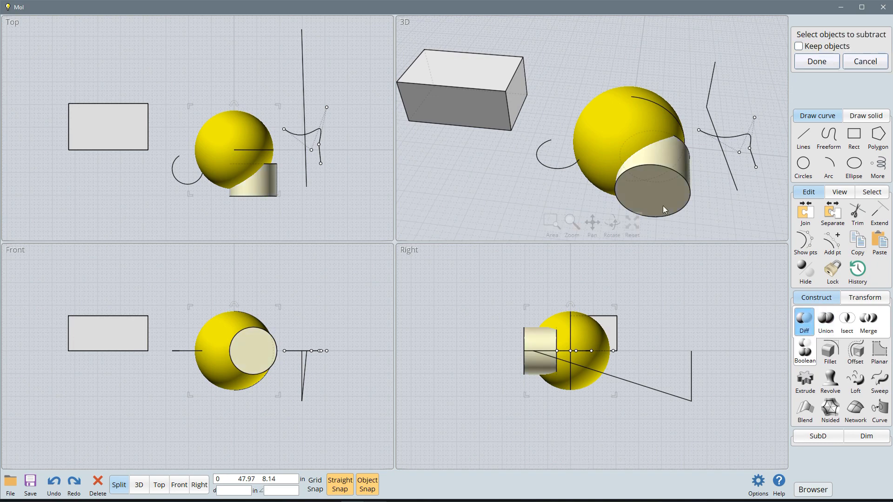
{"action": "left_click", "coordinate": [654, 188]}
{"action": "right_click", "coordinate": [740, 214]}
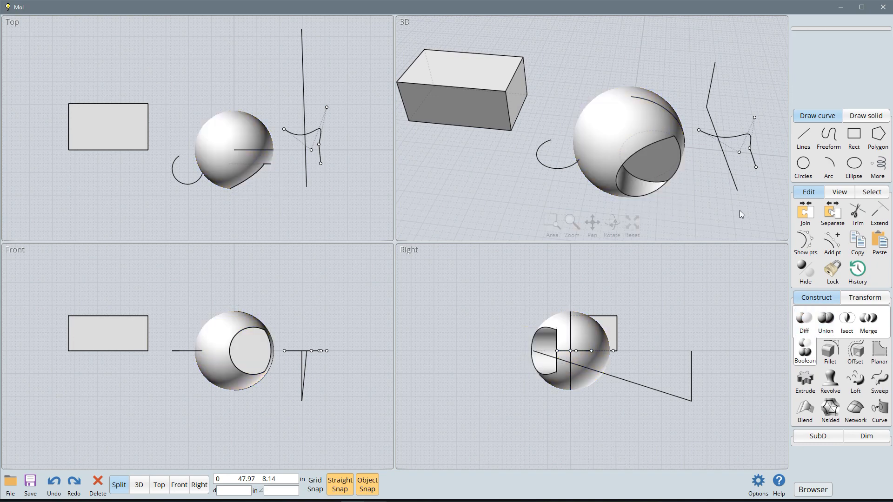
{"action": "left_click_drag", "start_coordinate": [696, 191], "coordinate": [677, 160]}
{"action": "right_click_drag", "start_coordinate": [678, 160], "coordinate": [674, 182]}
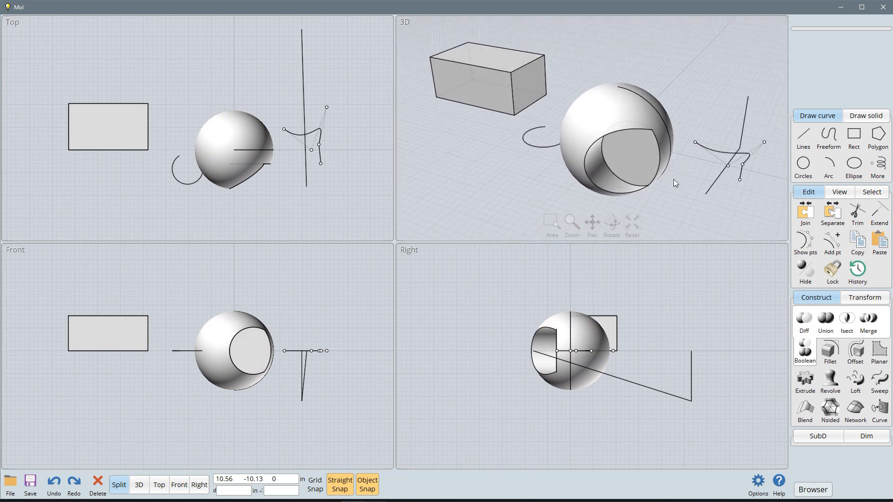
{"action": "right_click", "coordinate": [673, 182]}
{"action": "key", "text": "ctrl+z"}
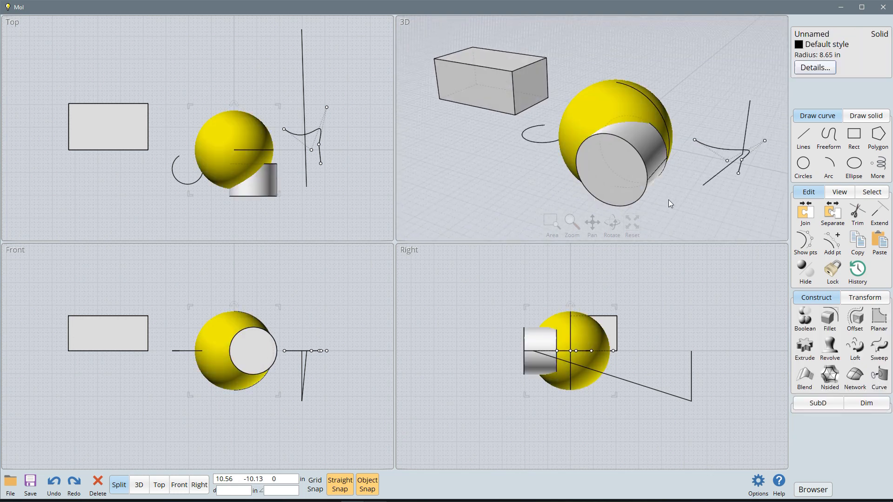
Step: Boolean-intersect the sphere with the cylinder and undo the intersection
{"action": "left_click", "coordinate": [796, 313]}
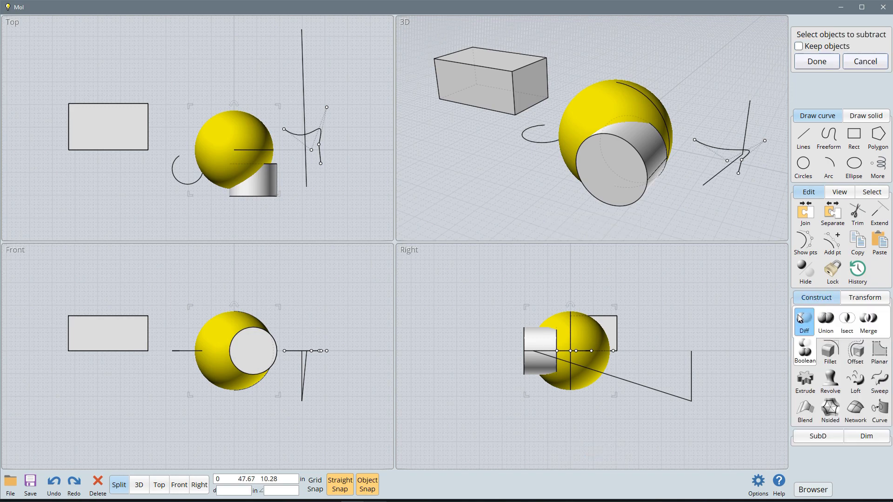
{"action": "left_click", "coordinate": [847, 321]}
{"action": "left_click", "coordinate": [629, 170]}
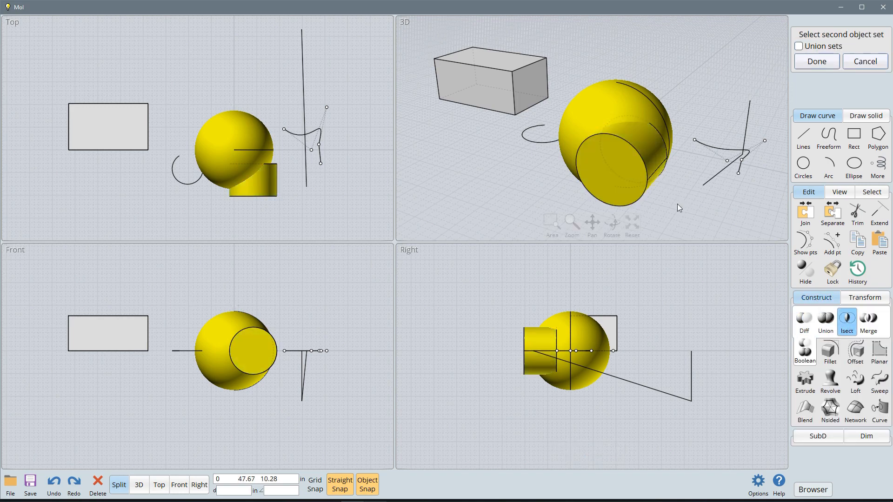
{"action": "right_click", "coordinate": [701, 211]}
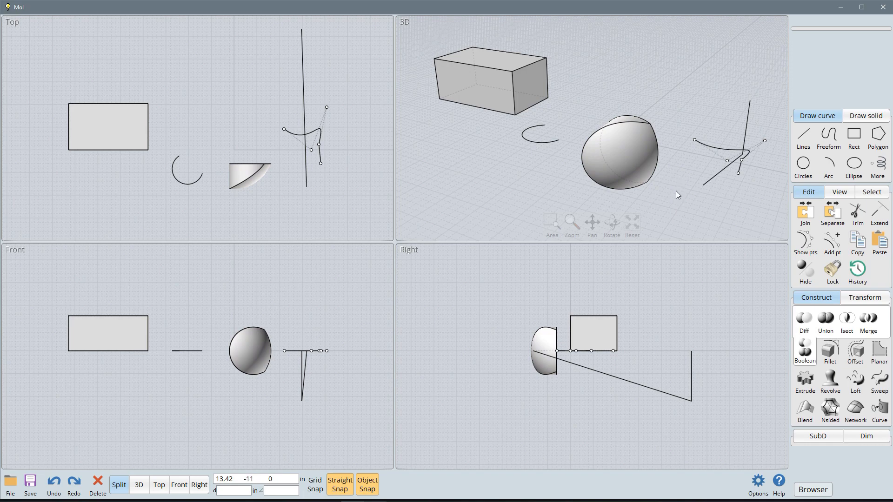
{"action": "key", "text": "ctrl+z"}
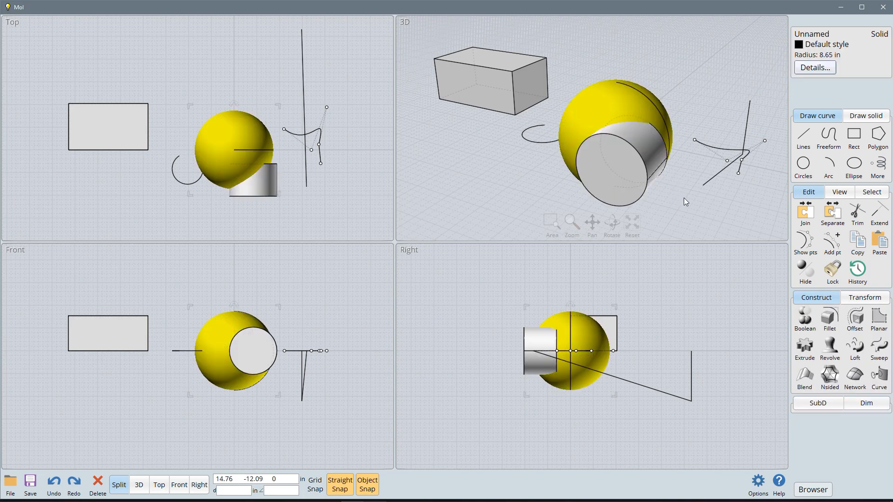
{"action": "left_click", "coordinate": [804, 320]}
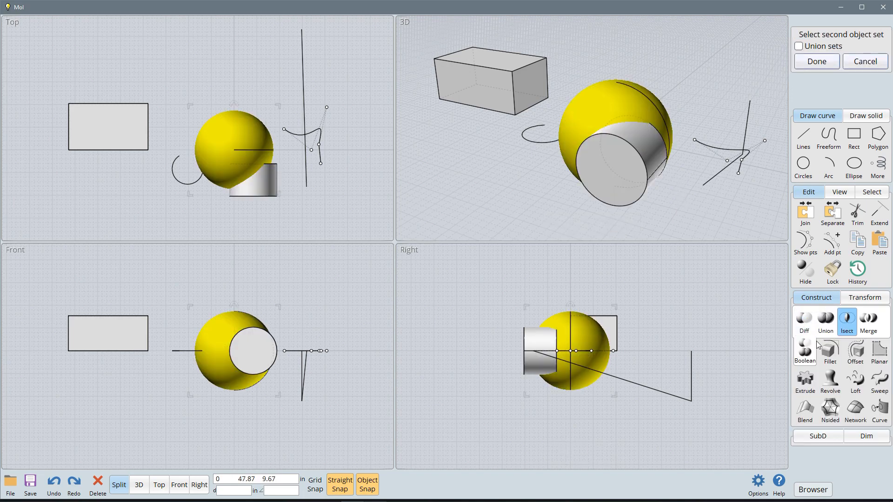
{"action": "left_click", "coordinate": [877, 331]}
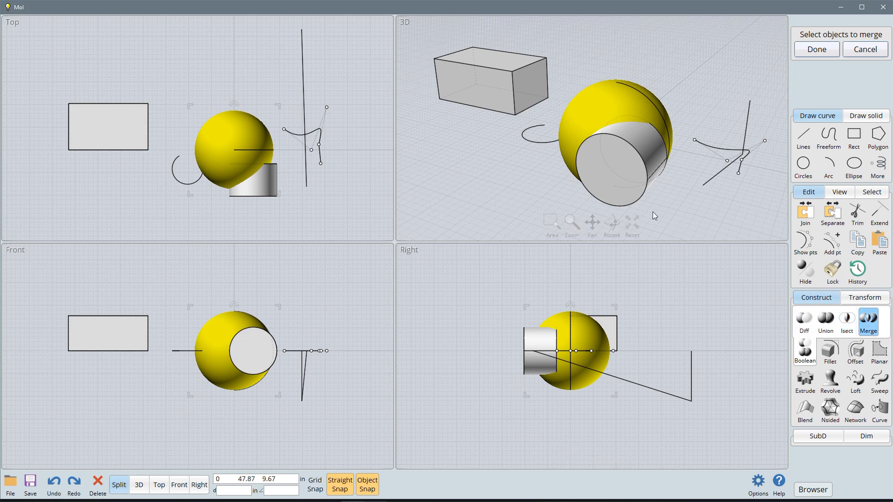
{"action": "left_click", "coordinate": [629, 181]}
{"action": "left_click", "coordinate": [706, 205]}
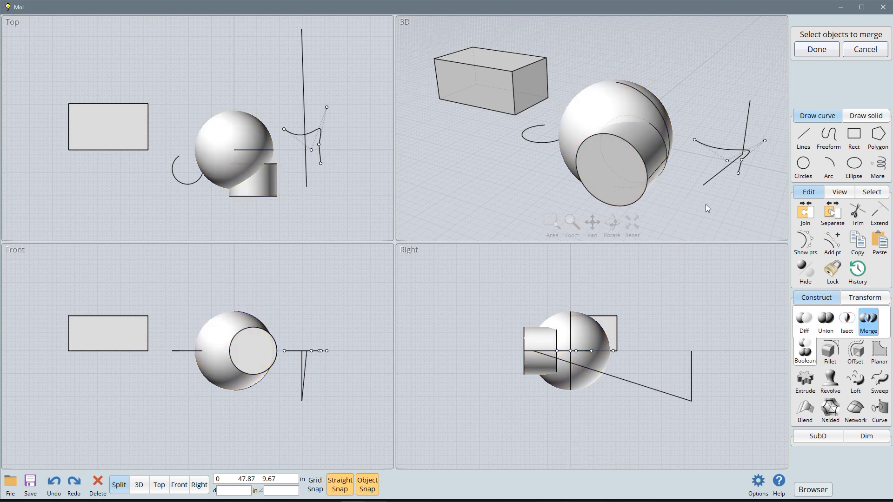
{"action": "key", "text": "Escape"}
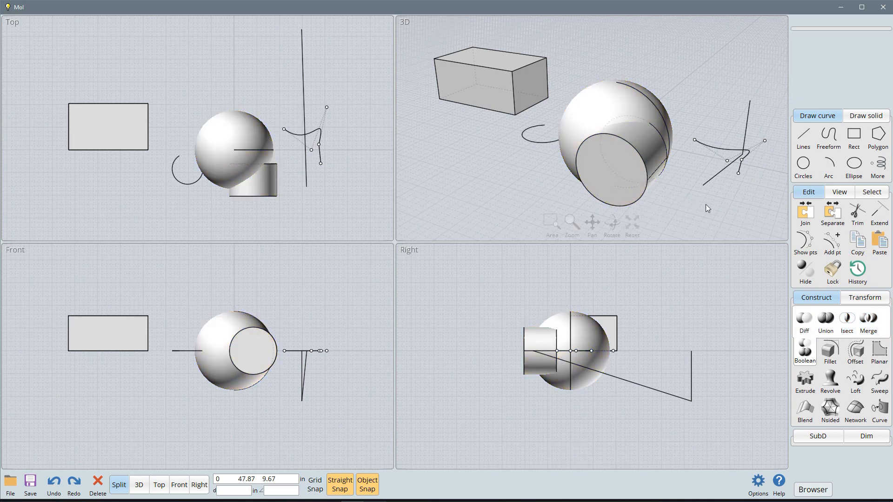
Step: Boolean-merge the cylinder and the sphere into separate volumes
{"action": "left_click", "coordinate": [598, 171]}
{"action": "left_click", "coordinate": [867, 321]}
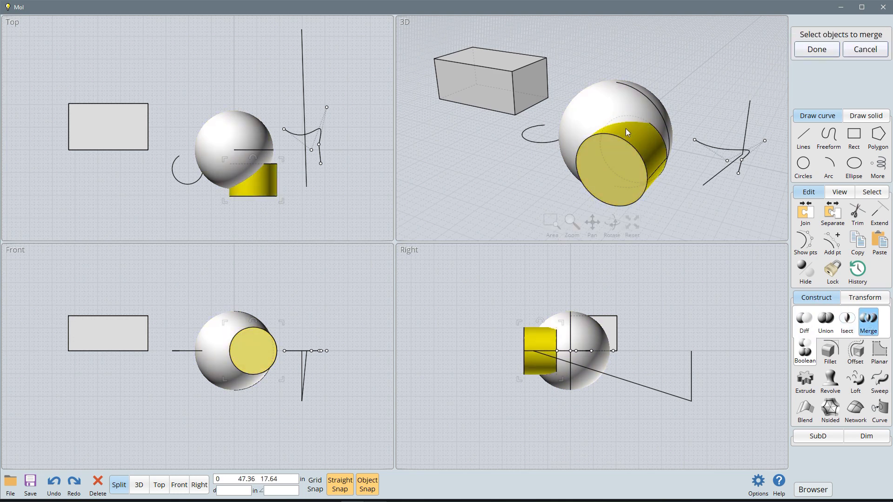
{"action": "left_click", "coordinate": [610, 103]}
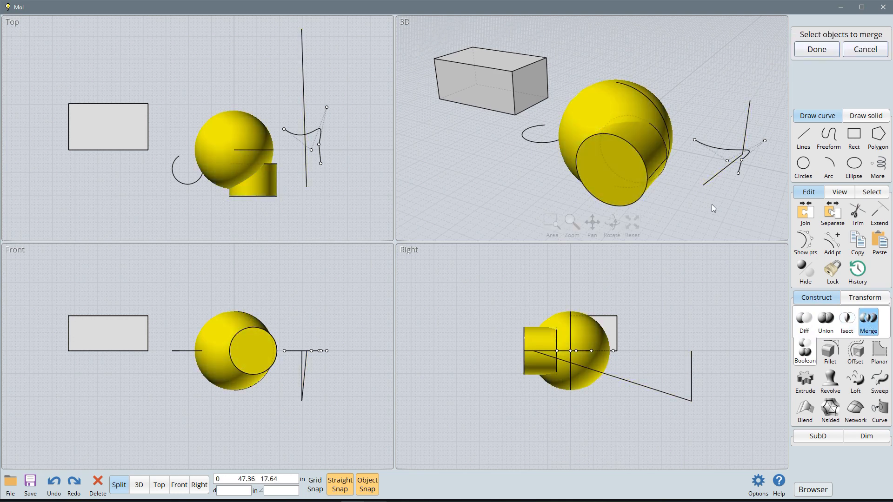
{"action": "key", "text": "Return"}
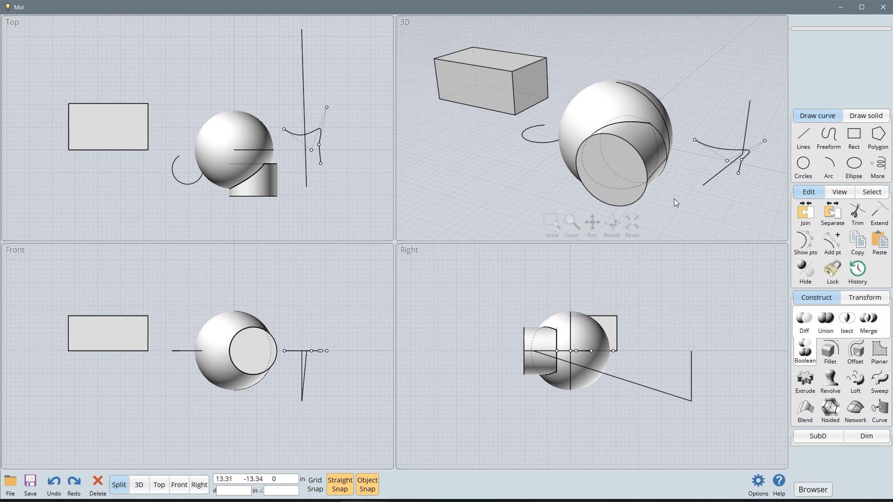
Step: Move the merged cylinder and sphere pieces away from their overlap volume, and undo the moves and the merge
{"action": "left_click", "coordinate": [622, 177]}
{"action": "left_click_drag", "start_coordinate": [622, 177], "coordinate": [724, 211]}
{"action": "left_click_drag", "start_coordinate": [616, 111], "coordinate": [650, 58]}
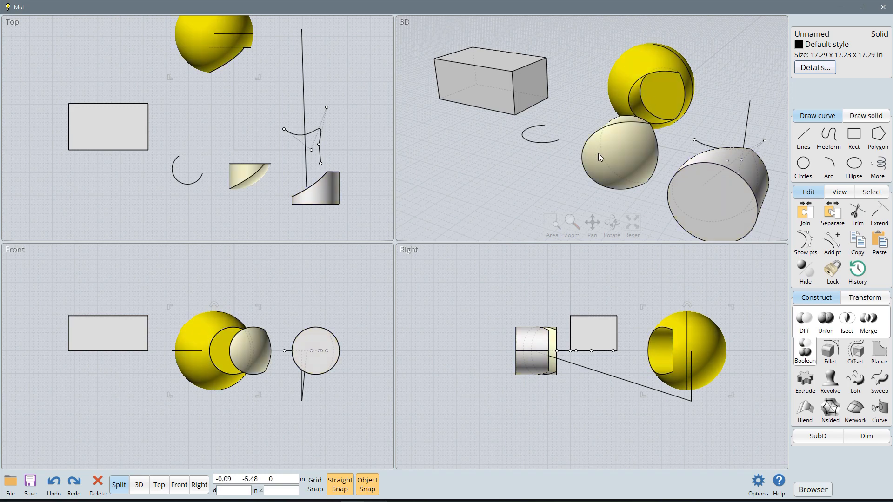
{"action": "key", "text": "ctrl+z"}
{"action": "key", "text": "ctrl+z"}
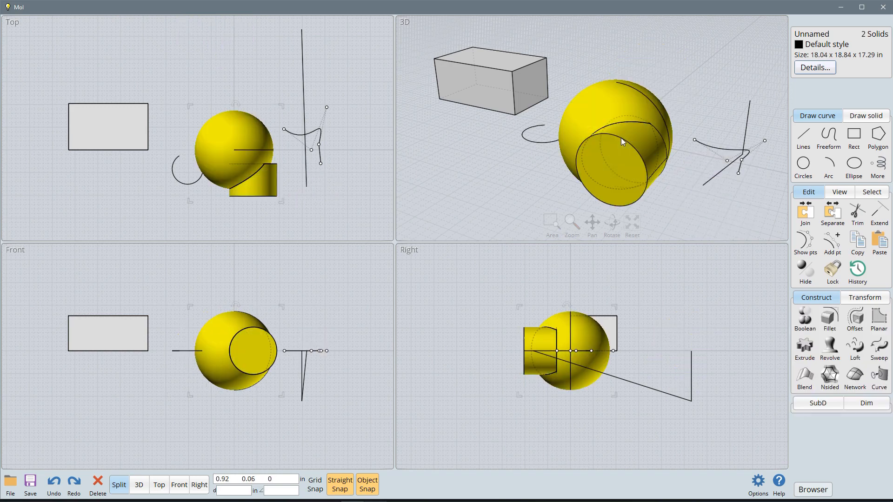
{"action": "left_click", "coordinate": [621, 138]}
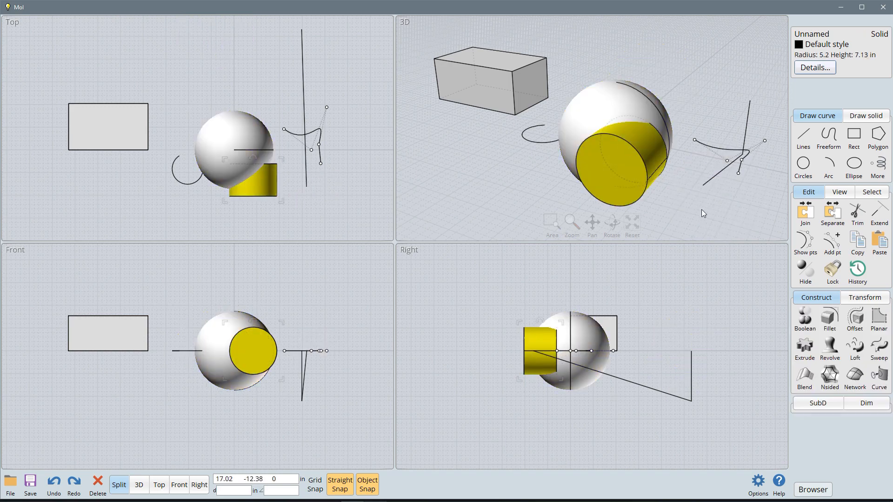
Step: Bring up the Fillet options for the selected cylinder and cancel them
{"action": "left_click", "coordinate": [830, 320]}
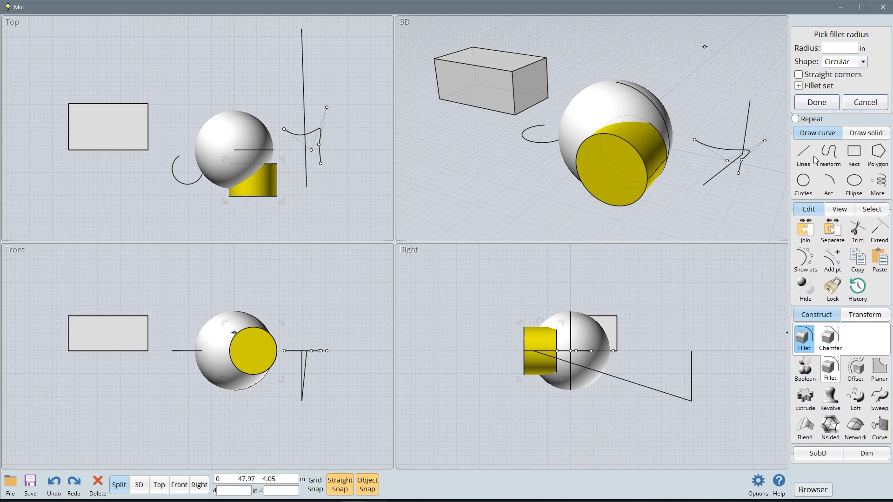
{"action": "left_click", "coordinate": [866, 103]}
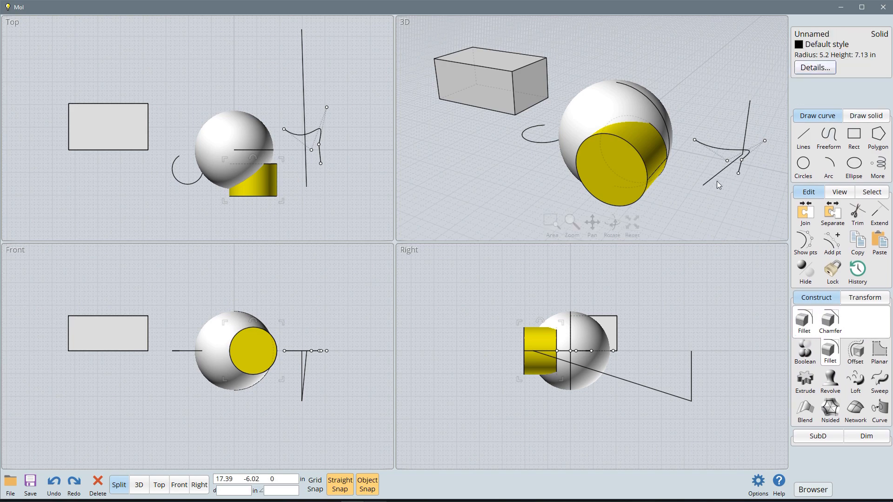
Step: Select the whole cylinder, narrow the selection to its front circular edge, and clear the selection
{"action": "left_click", "coordinate": [713, 213]}
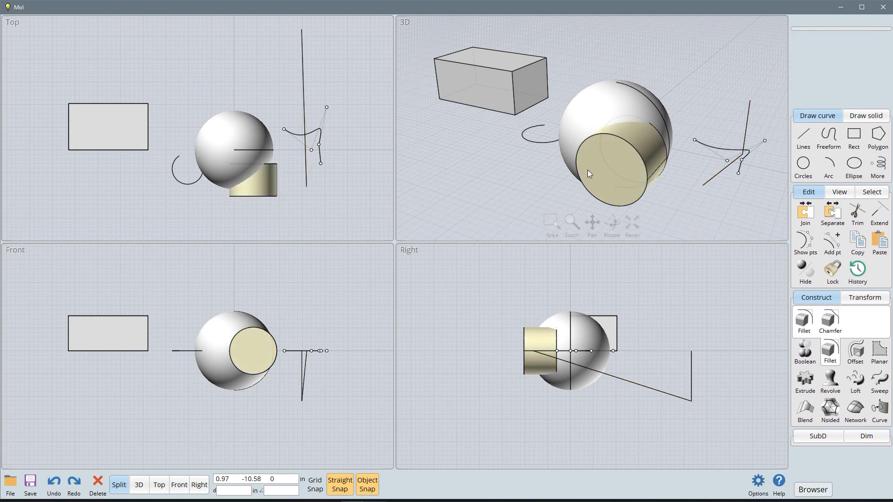
{"action": "left_click", "coordinate": [600, 173]}
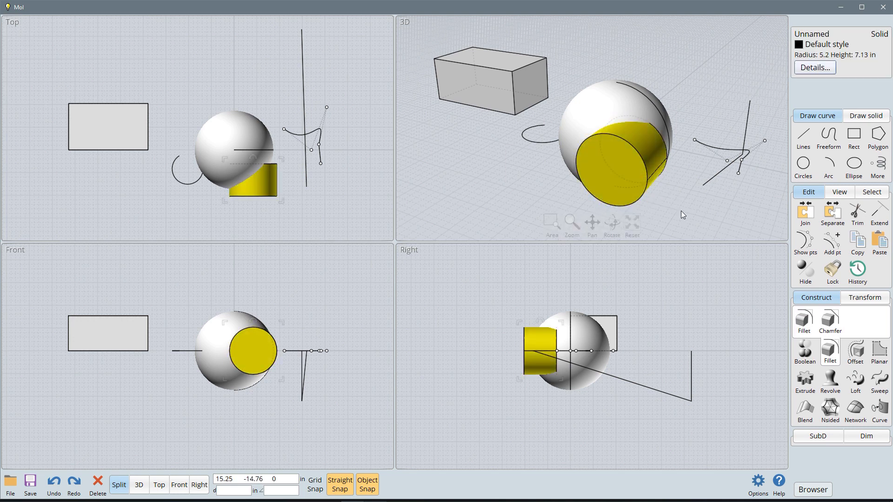
{"action": "left_click", "coordinate": [637, 156]}
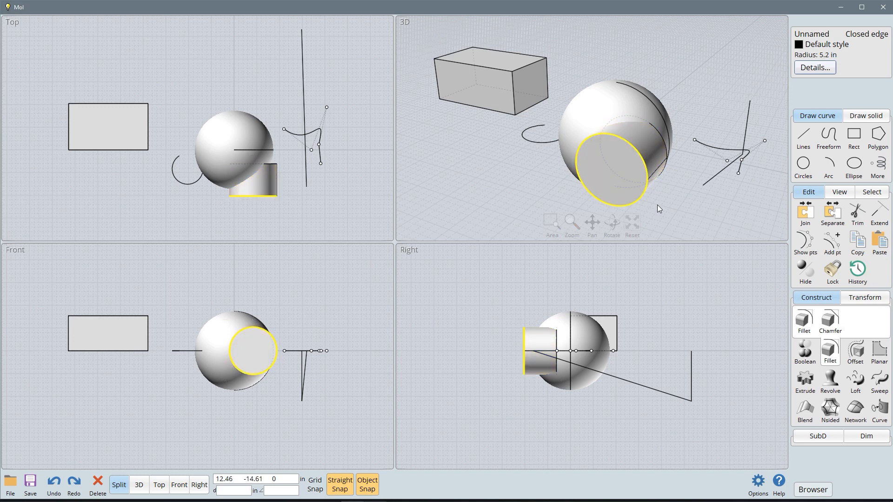
{"action": "left_click", "coordinate": [704, 213]}
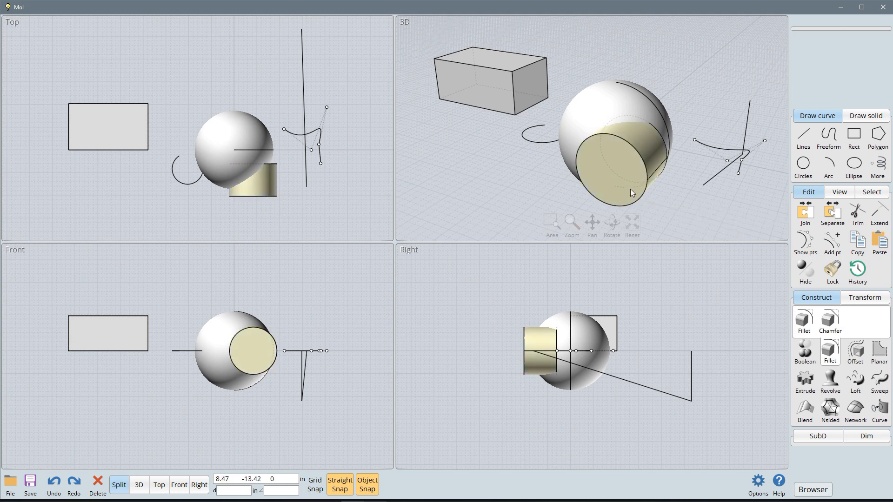
Step: Select the cylinder's flat front face and its curved side face in turn, clearing the selection after each
{"action": "left_click", "coordinate": [610, 180]}
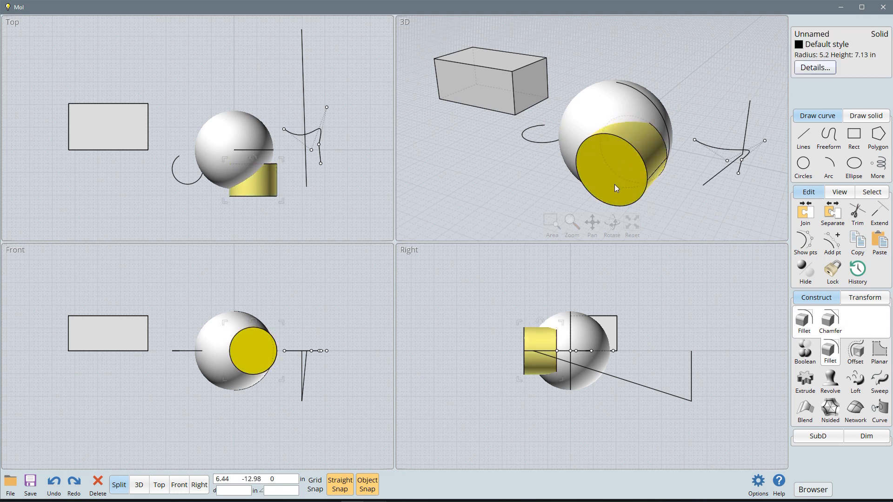
{"action": "left_click", "coordinate": [598, 168]}
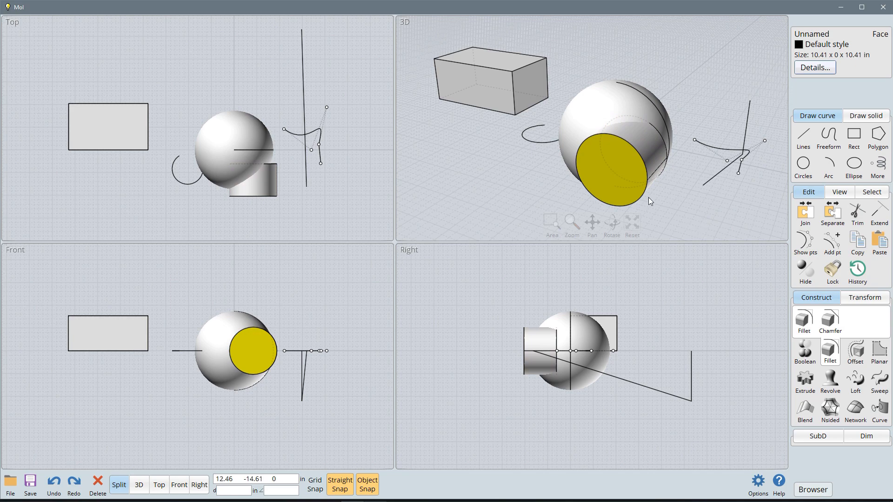
{"action": "left_click", "coordinate": [718, 212]}
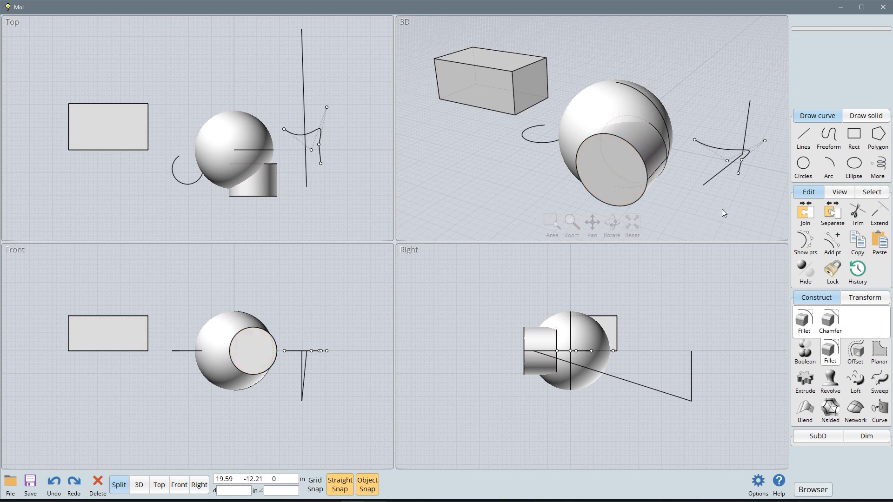
{"action": "left_click", "coordinate": [648, 145]}
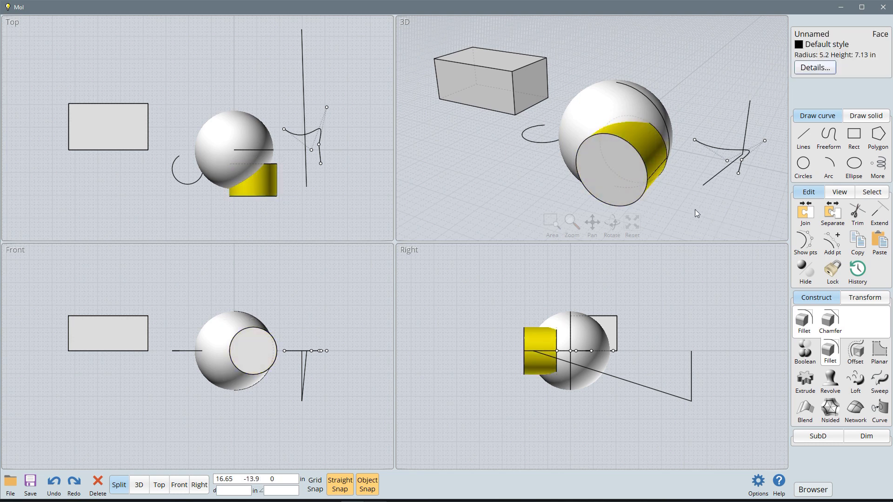
{"action": "left_click", "coordinate": [724, 209]}
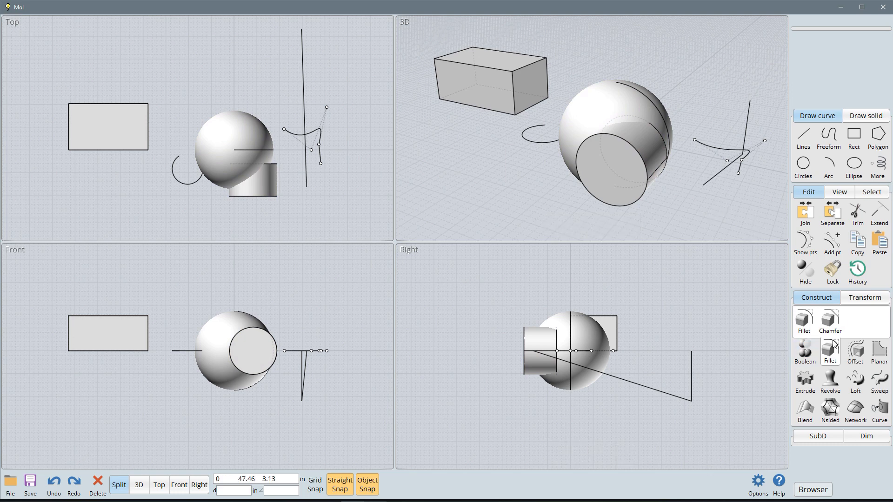
Step: Start a Fillet on the cylinder's front circular edge and try radii of 1 and 1.5 in
{"action": "left_click", "coordinate": [593, 174]}
{"action": "left_click", "coordinate": [641, 159]}
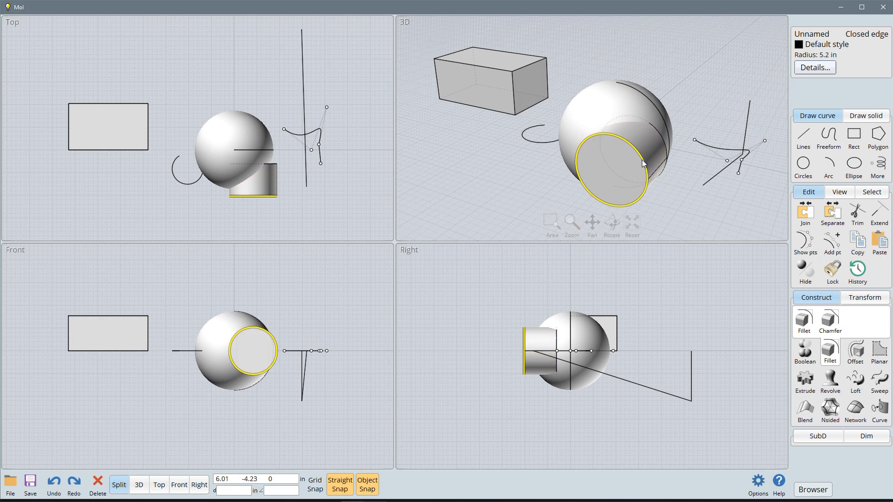
{"action": "left_click", "coordinate": [804, 325]}
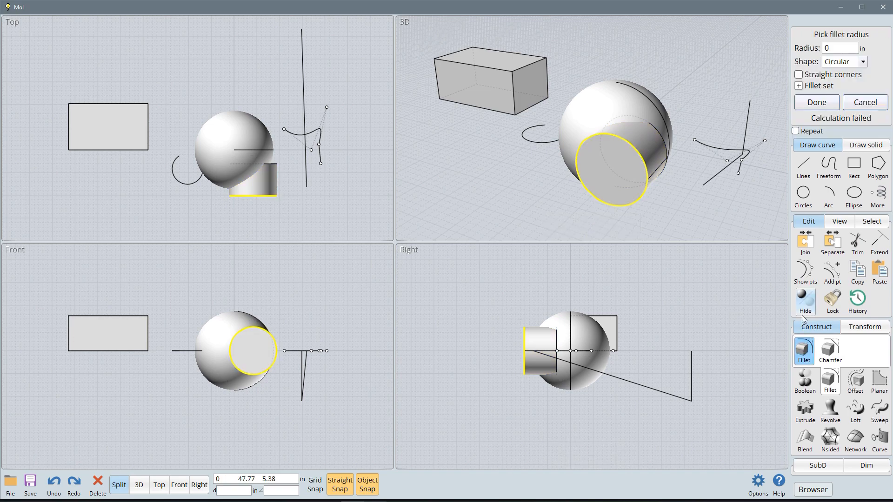
{"action": "double_click", "coordinate": [837, 47]}
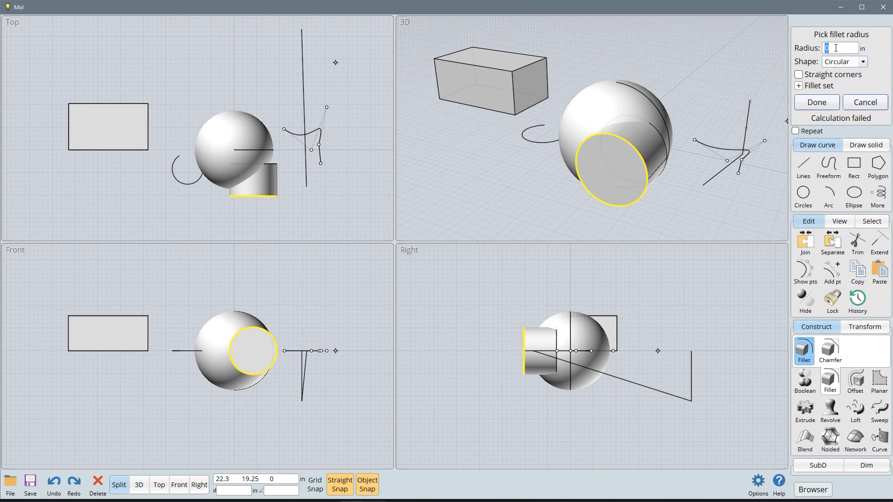
{"action": "left_click", "coordinate": [880, 67]}
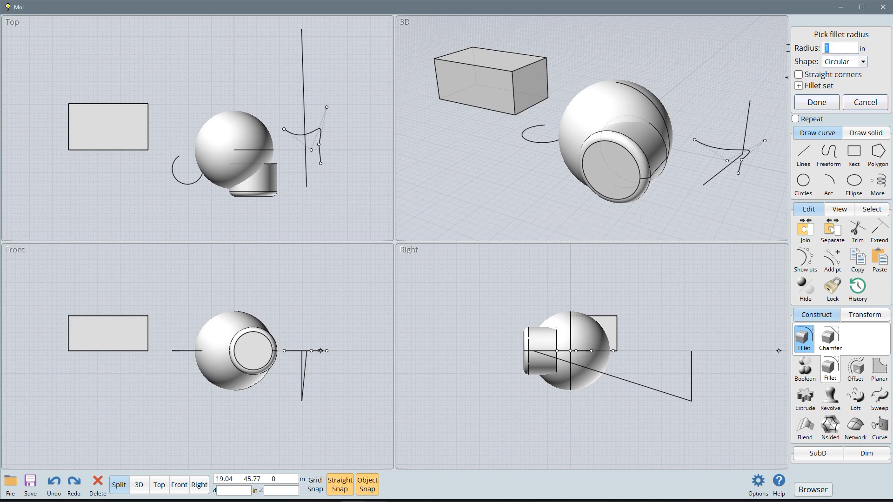
{"action": "type", "text": ".5"}
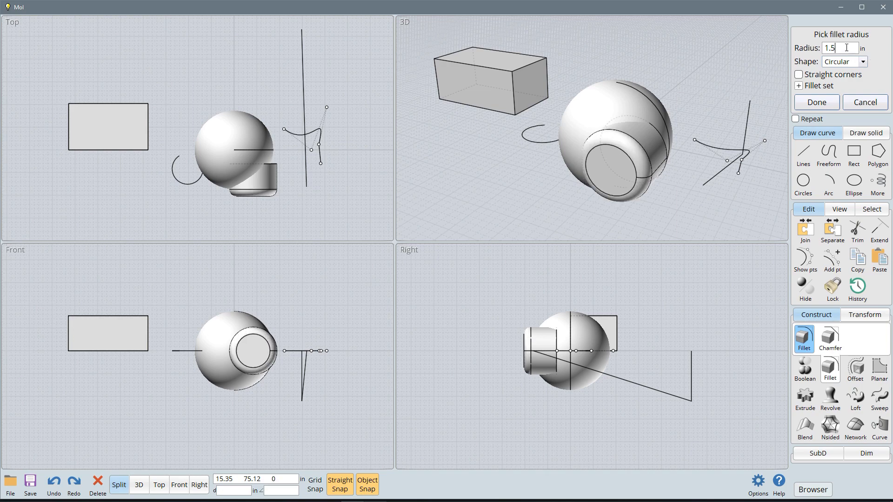
Step: Set the cylinder edge's fillet radius to 0.5 in and complete the fillet
{"action": "left_click_drag", "start_coordinate": [846, 48], "coordinate": [805, 48]}
{"action": "type", "text": ".5"}
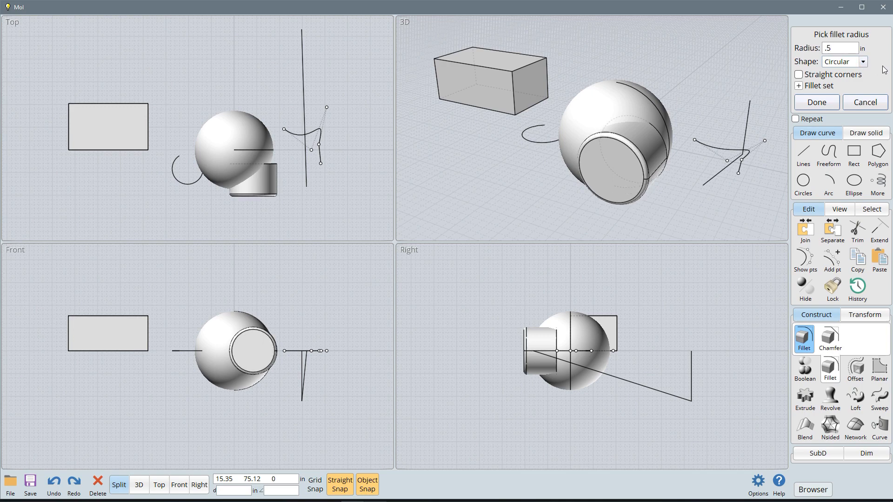
{"action": "left_click", "coordinate": [823, 101]}
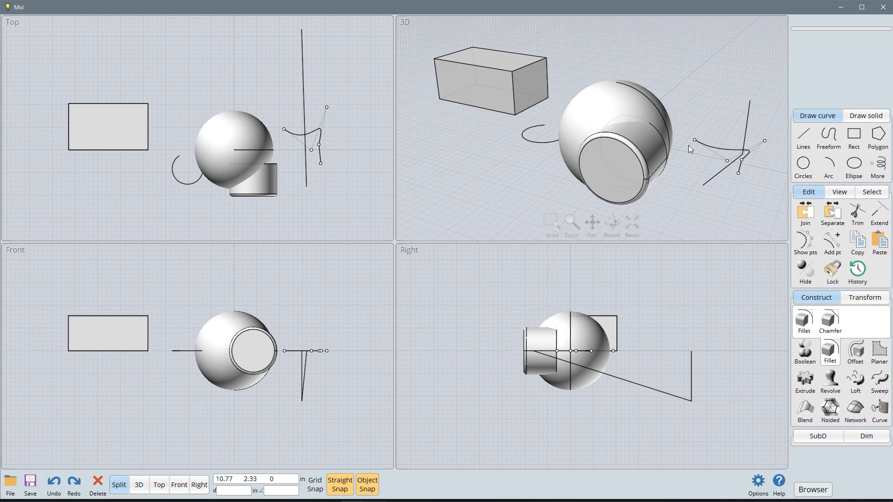
Step: Chamfer the four top edges of the box with a distance of 1.5 in
{"action": "right_click_drag", "start_coordinate": [674, 198], "coordinate": [635, 184]}
{"action": "right_click_drag", "start_coordinate": [597, 160], "coordinate": [768, 210]}
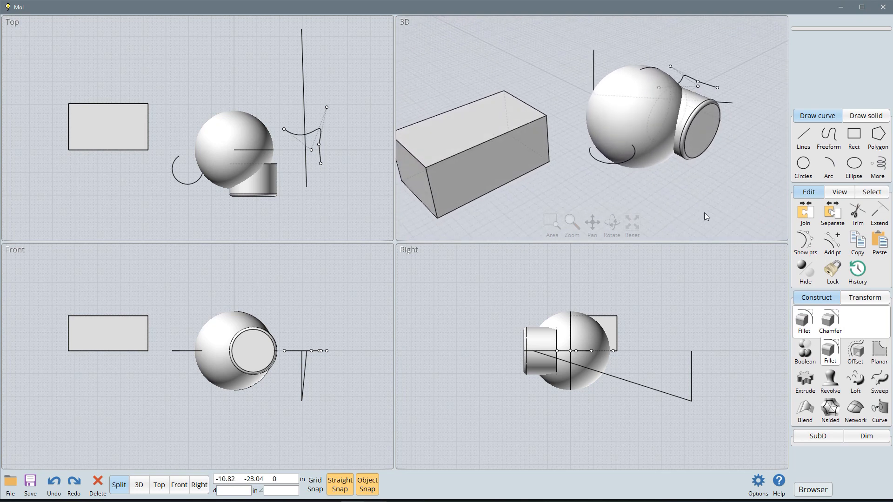
{"action": "left_click", "coordinate": [463, 127]}
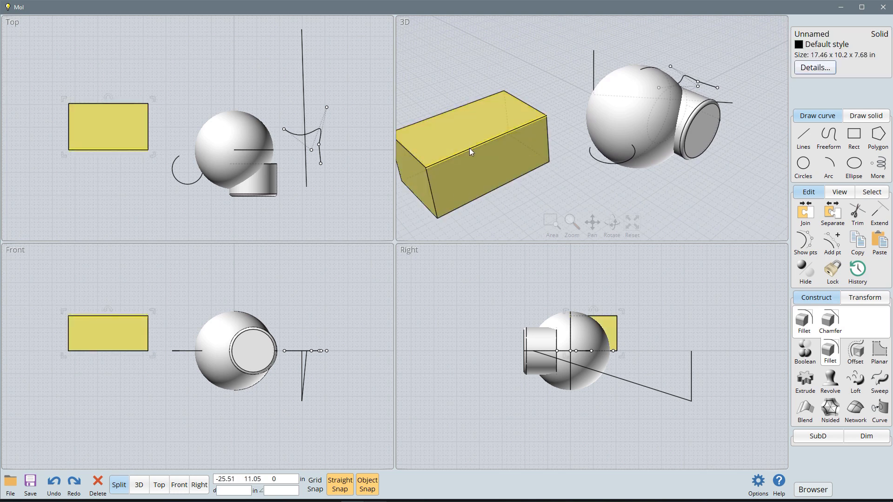
{"action": "left_click", "coordinate": [469, 148]}
{"action": "left_click", "coordinate": [421, 122]}
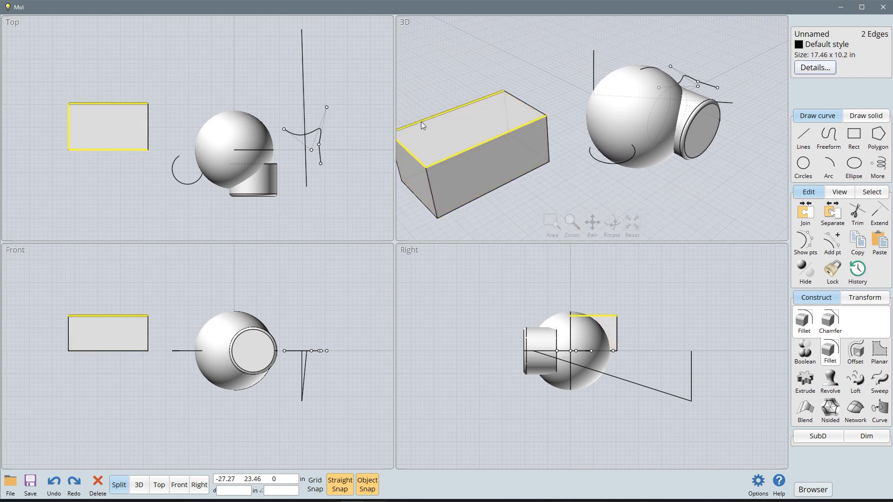
{"action": "left_click", "coordinate": [526, 104]}
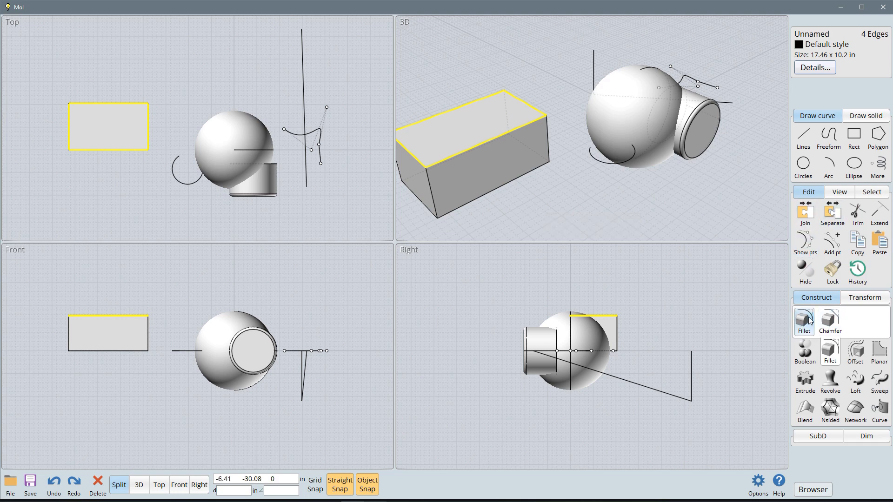
{"action": "left_click", "coordinate": [829, 319]}
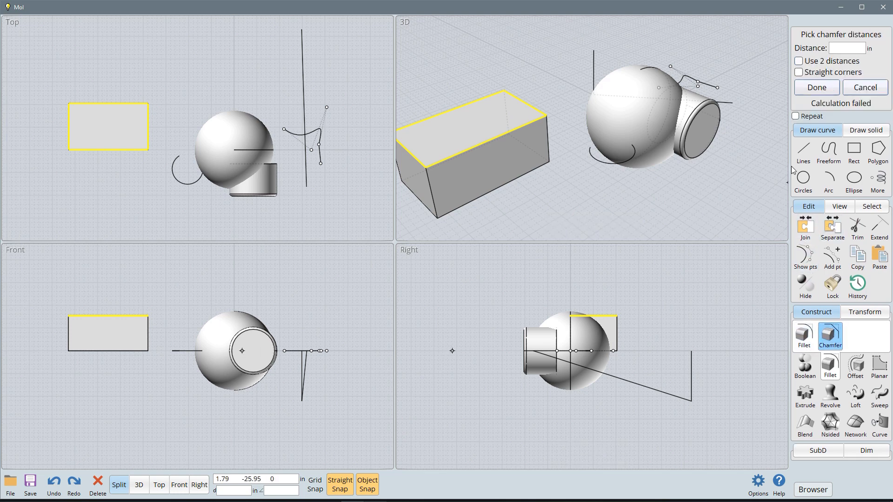
{"action": "left_click", "coordinate": [847, 48]}
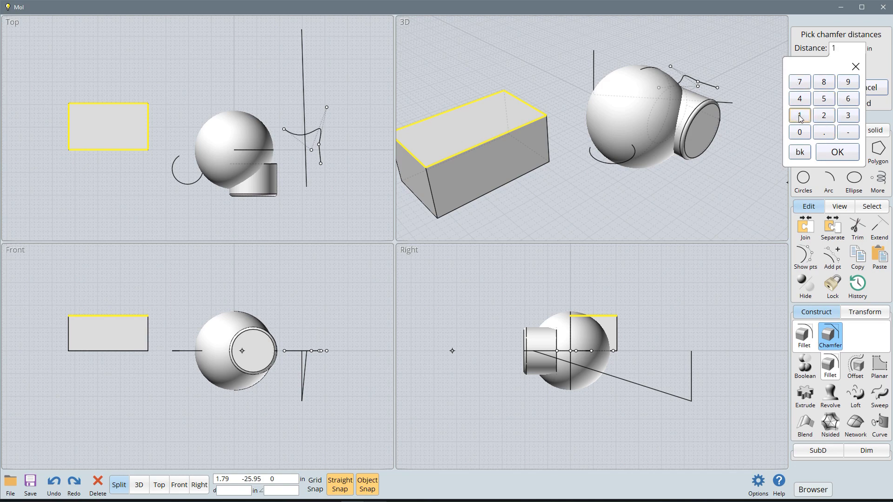
{"action": "left_click", "coordinate": [824, 132]}
{"action": "left_click", "coordinate": [830, 154]}
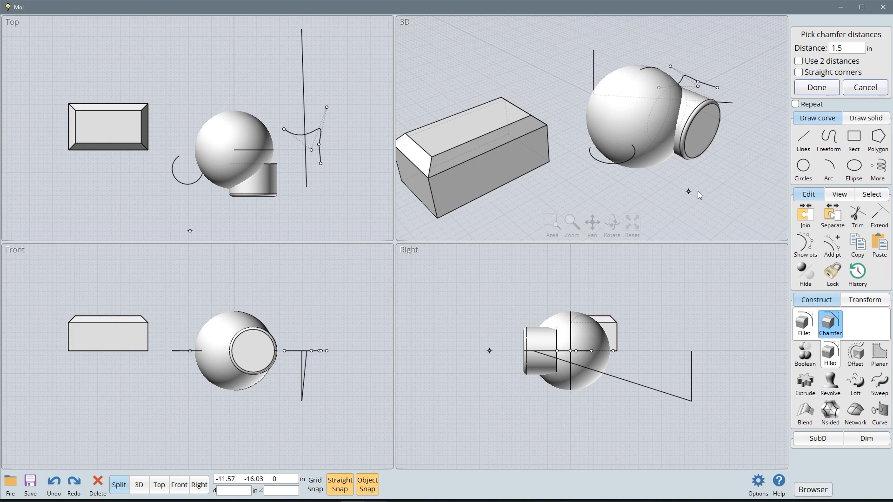
{"action": "left_click", "coordinate": [817, 87]}
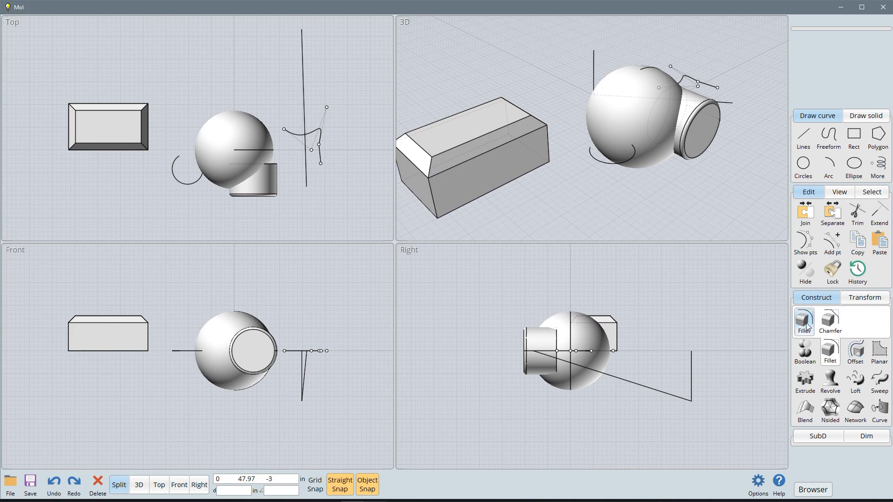
Step: Offset the small arc outward to a radius of about 7 in, and enlarge the inner arc to a radius of about 5.7 in
{"action": "left_click", "coordinate": [859, 355]}
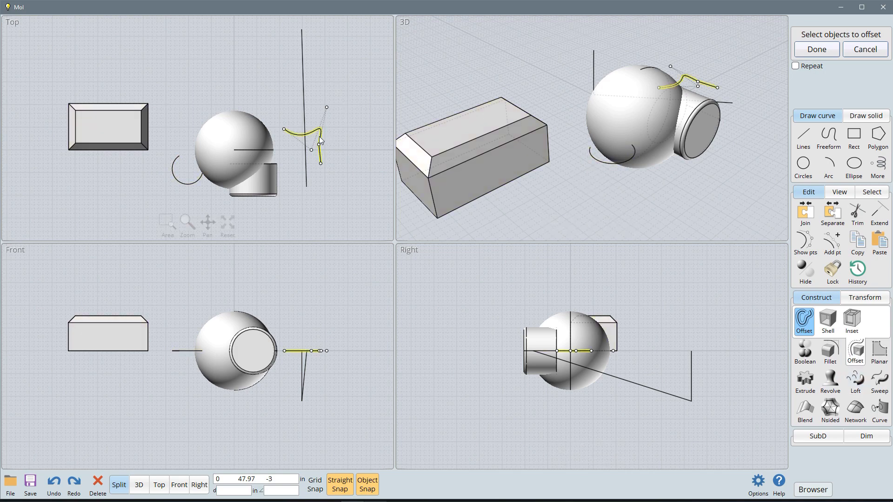
{"action": "left_click", "coordinate": [175, 182]}
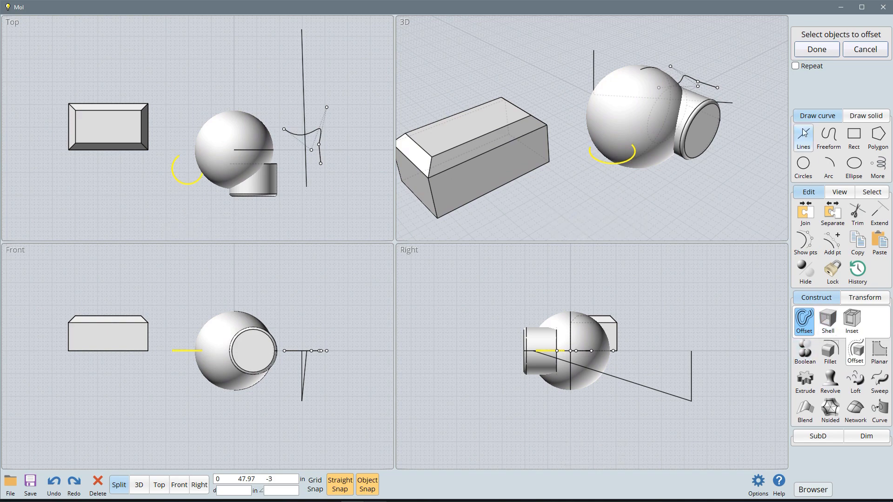
{"action": "left_click", "coordinate": [822, 51]}
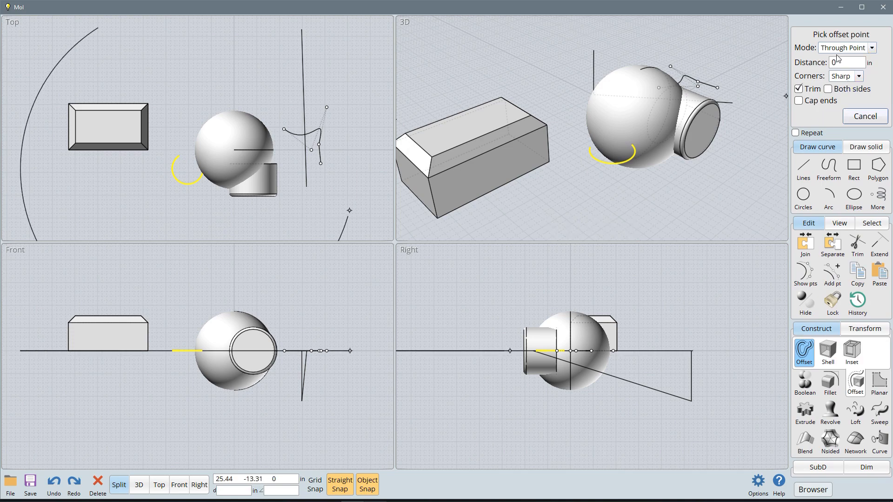
{"action": "left_click", "coordinate": [630, 178]}
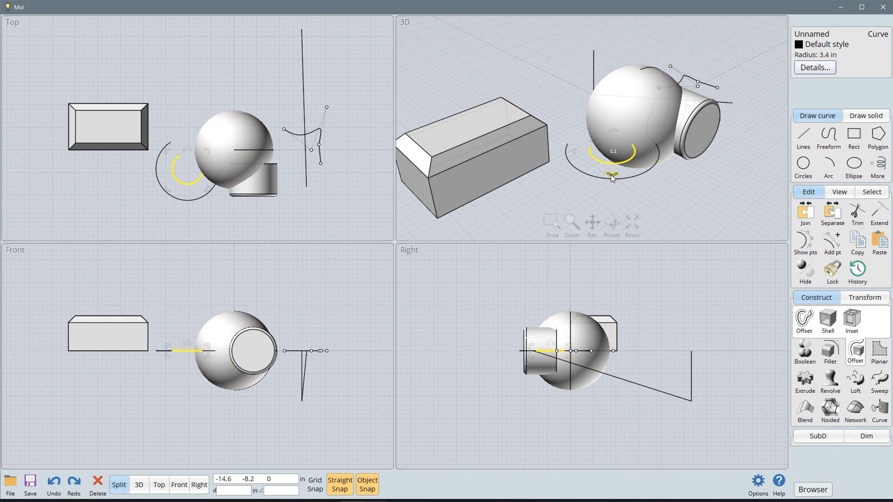
{"action": "left_click_drag", "start_coordinate": [610, 175], "coordinate": [620, 191]}
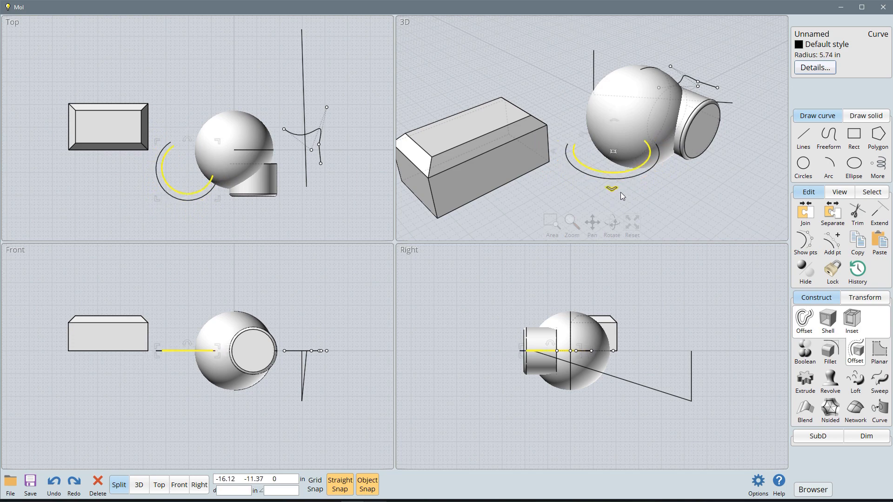
{"action": "left_click", "coordinate": [689, 199]}
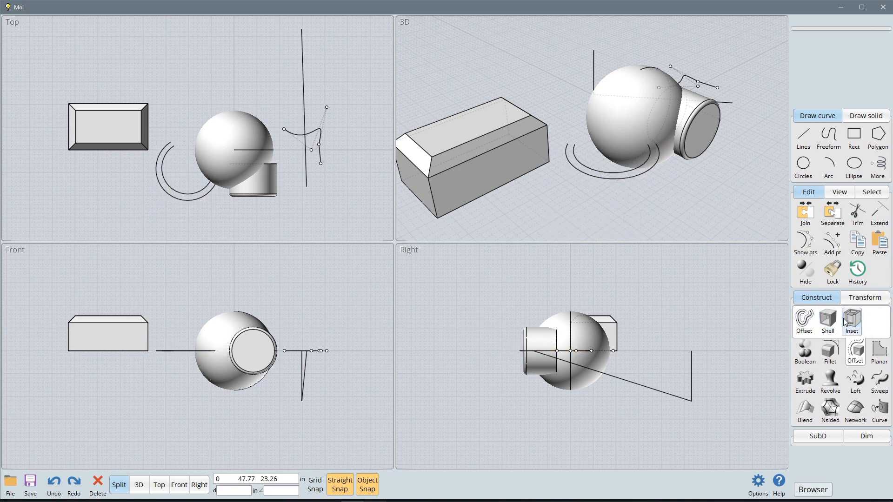
Step: Move the chamfered box closer to the sphere, lower it slightly, shift it toward the arcs, and deselect it
{"action": "left_click", "coordinate": [424, 153]}
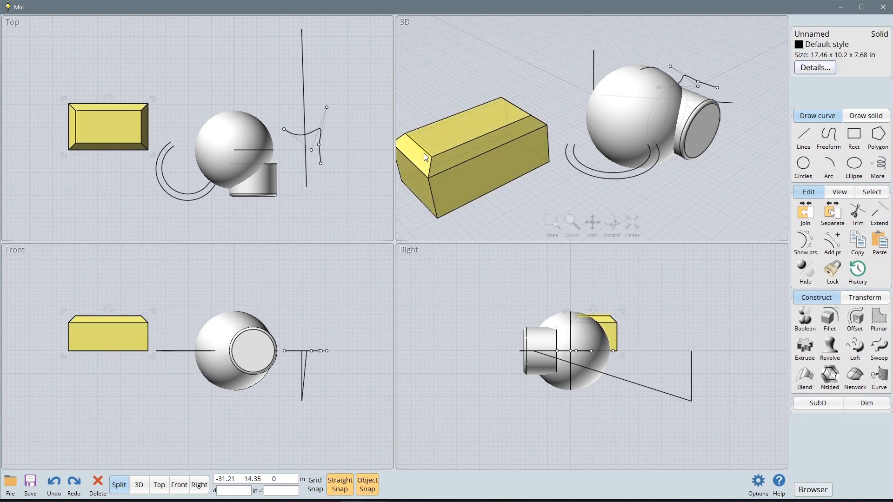
{"action": "left_click", "coordinate": [510, 197]}
{"action": "left_click_drag", "start_coordinate": [432, 157], "coordinate": [470, 141]}
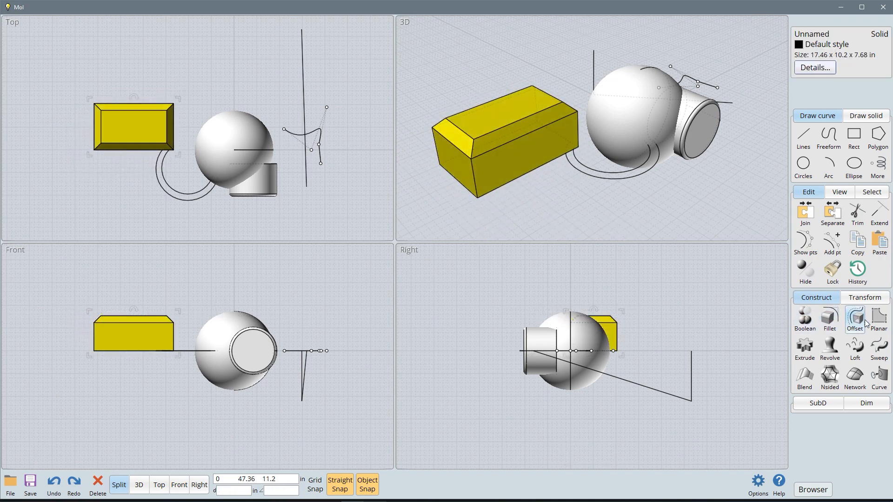
{"action": "left_click", "coordinate": [879, 319]}
{"action": "mouse_move", "coordinate": [501, 128]}
{"action": "left_mouse_down"}
{"action": "mouse_move", "coordinate": [501, 119]}
{"action": "mouse_move", "coordinate": [520, 155]}
{"action": "mouse_move", "coordinate": [513, 126]}
{"action": "mouse_move", "coordinate": [503, 126]}
{"action": "left_mouse_up"}
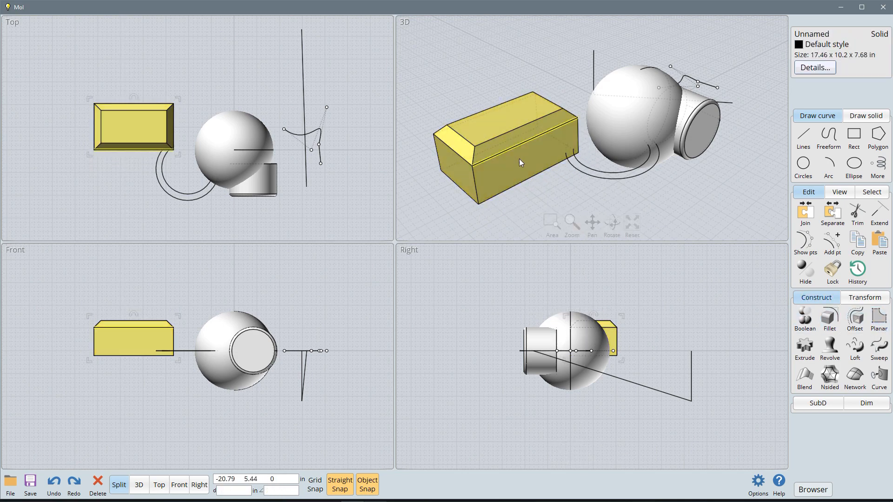
{"action": "left_click_drag", "start_coordinate": [519, 157], "coordinate": [520, 179]}
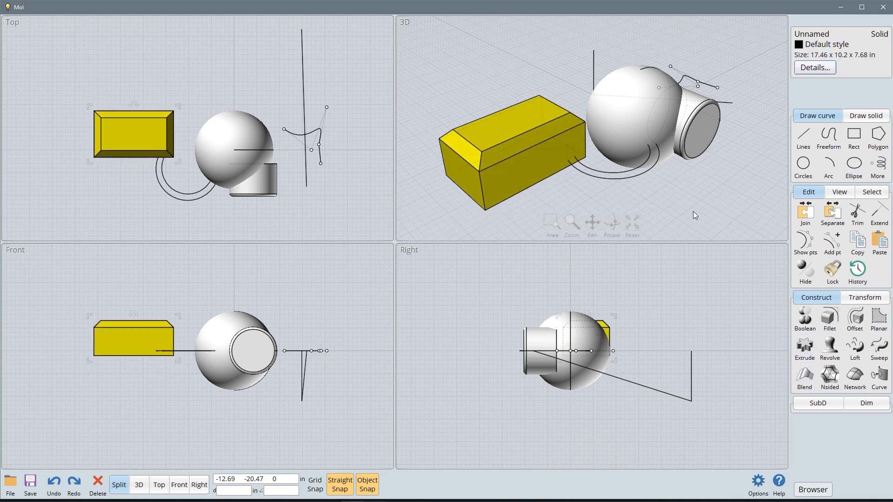
{"action": "left_click", "coordinate": [719, 200]}
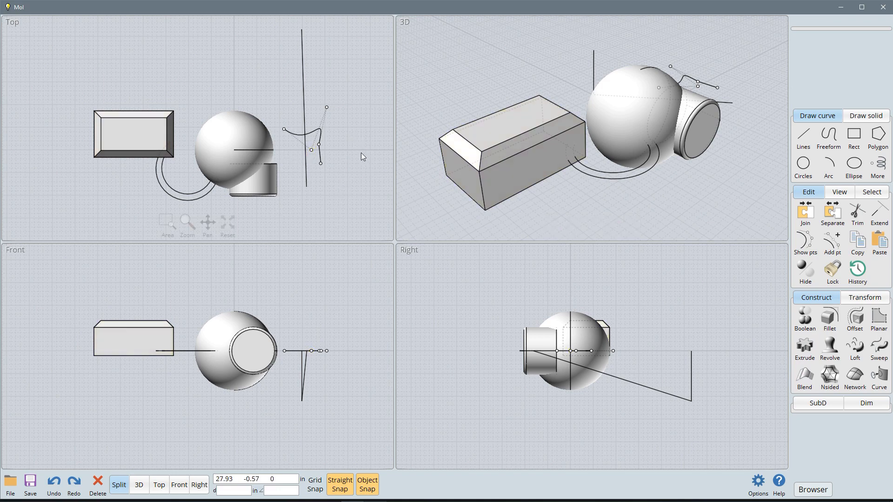
Step: Move the outer arc away from the sphere and box into the empty area beyond the cylinder
{"action": "left_click", "coordinate": [619, 181]}
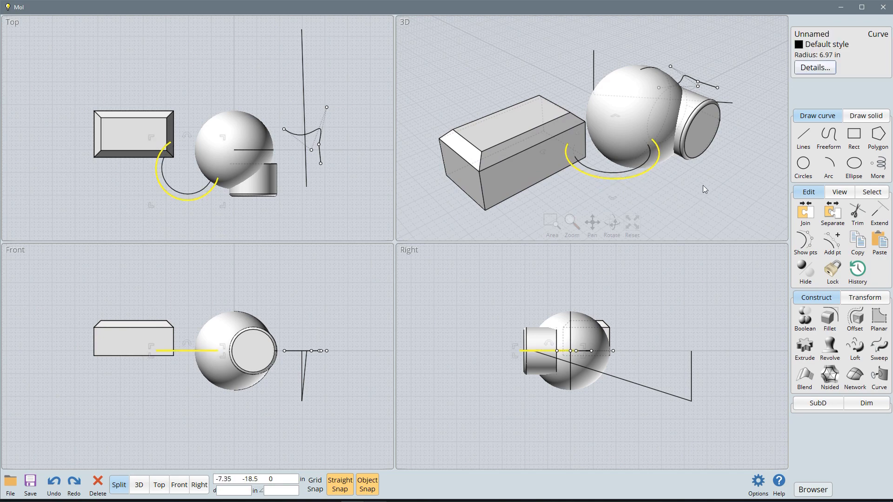
{"action": "scroll", "coordinate": [629, 166], "scroll_direction": "down", "scroll_amount": 3}
{"action": "scroll", "coordinate": [410, 137], "scroll_direction": "down", "scroll_amount": 2}
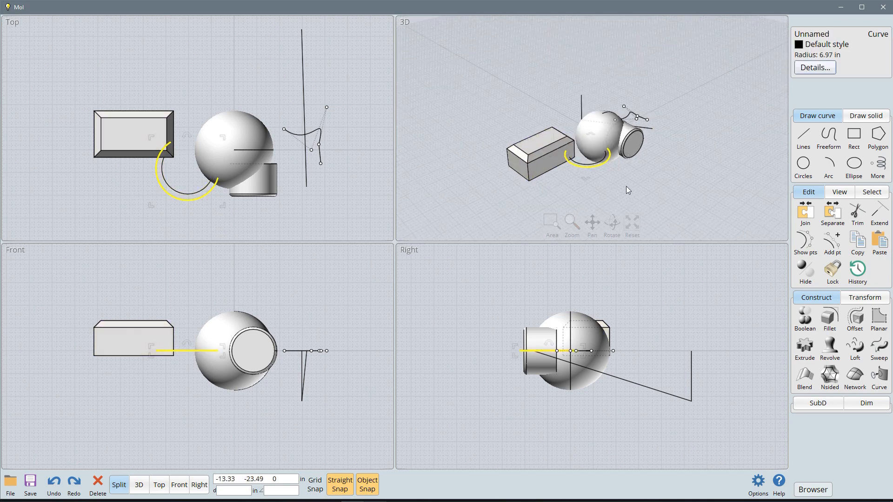
{"action": "left_click_drag", "start_coordinate": [593, 165], "coordinate": [705, 187]}
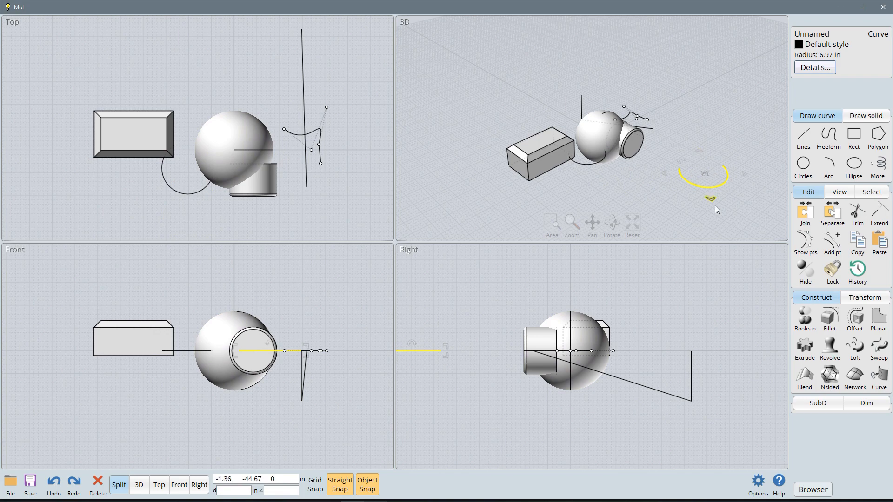
Step: Move the chamfered box together with the separated arc, placing the box farther from the sphere, and clear the selection
{"action": "left_click", "coordinate": [534, 147]}
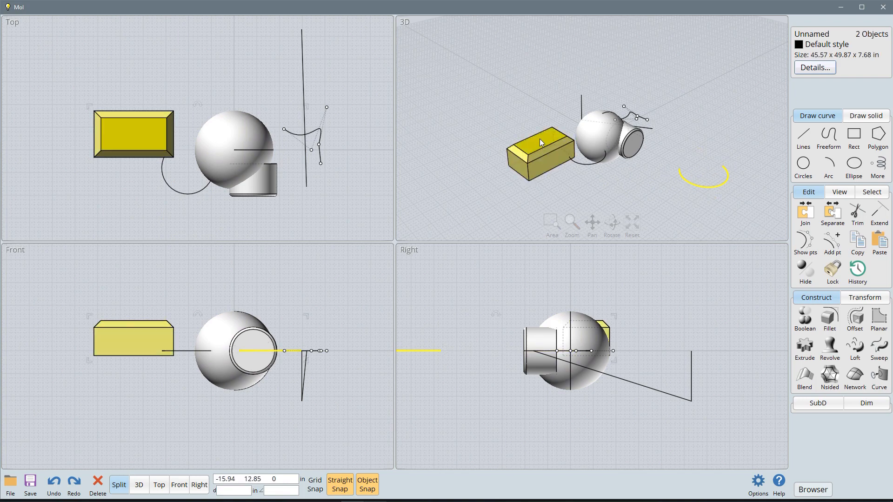
{"action": "left_click_drag", "start_coordinate": [543, 138], "coordinate": [493, 124]}
{"action": "left_click", "coordinate": [526, 77]}
{"action": "left_click", "coordinate": [518, 135]}
{"action": "left_click", "coordinate": [713, 149]}
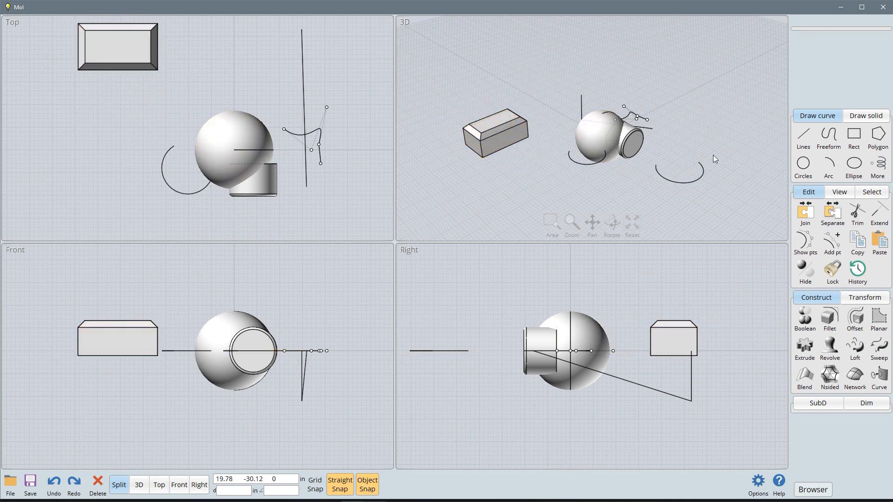
Step: Reshape and turn the separated arc with its edit frame, and move it farther from the sphere
{"action": "left_click", "coordinate": [693, 179]}
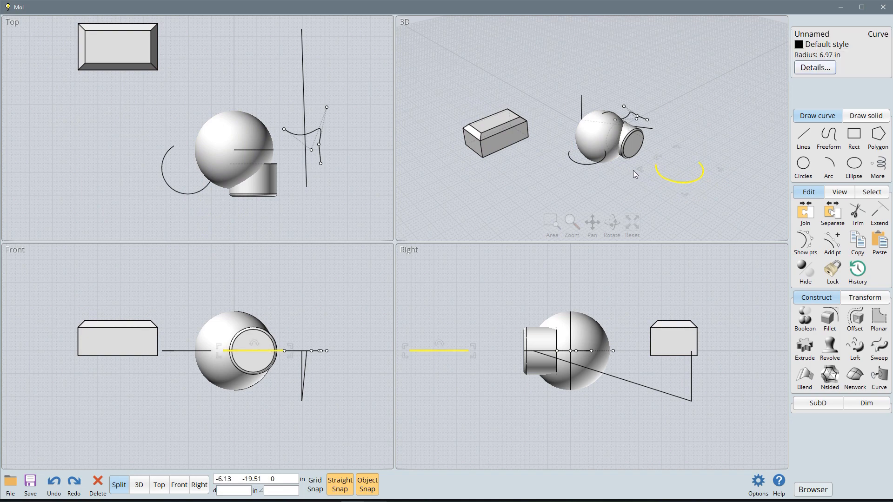
{"action": "left_click_drag", "start_coordinate": [644, 172], "coordinate": [708, 140]}
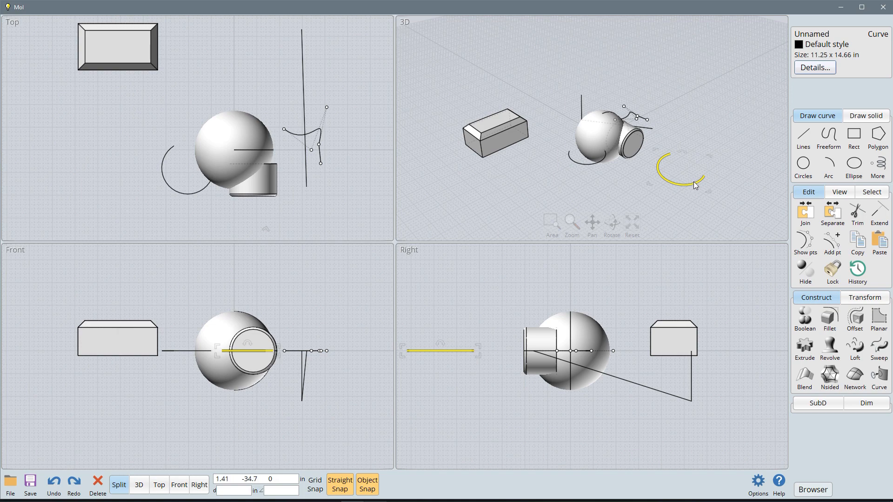
{"action": "left_click_drag", "start_coordinate": [693, 182], "coordinate": [710, 202]}
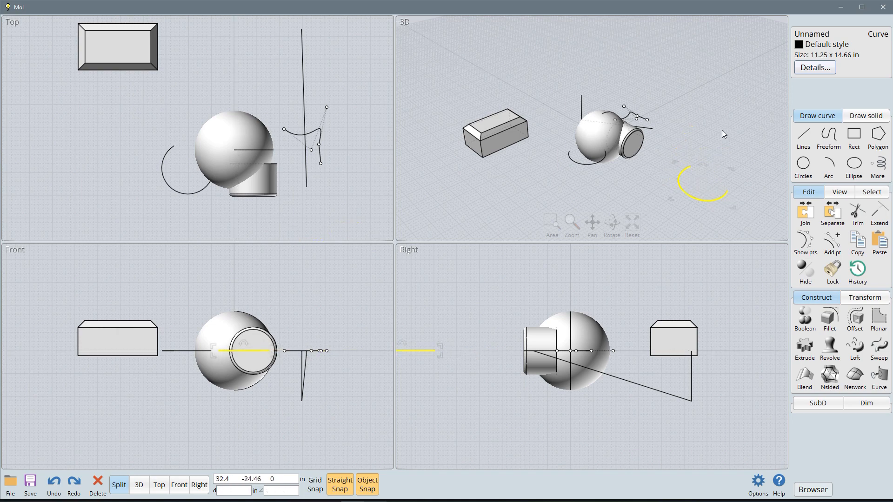
{"action": "left_click", "coordinate": [722, 130]}
Step: Extrude the separated open arc upward into a tall curved wall, and deselect the arc
{"action": "left_click", "coordinate": [715, 200]}
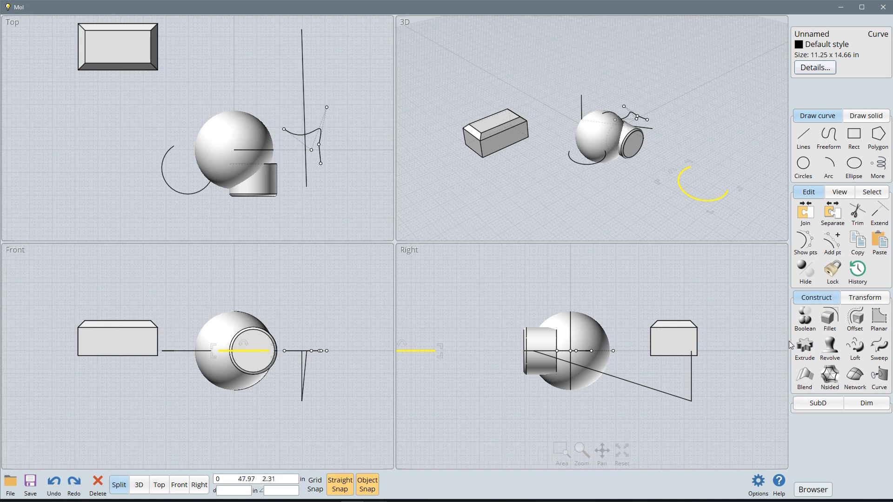
{"action": "left_click", "coordinate": [808, 352]}
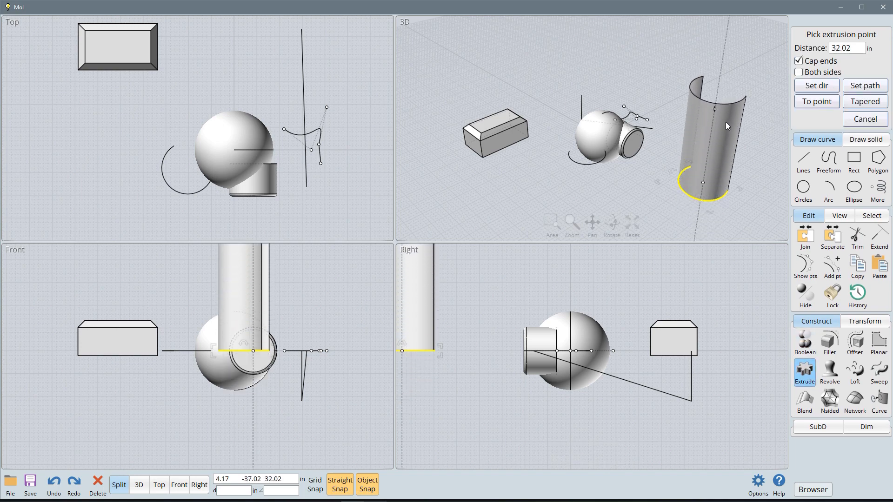
{"action": "left_click", "coordinate": [730, 127]}
{"action": "right_click_drag", "start_coordinate": [746, 158], "coordinate": [777, 200]}
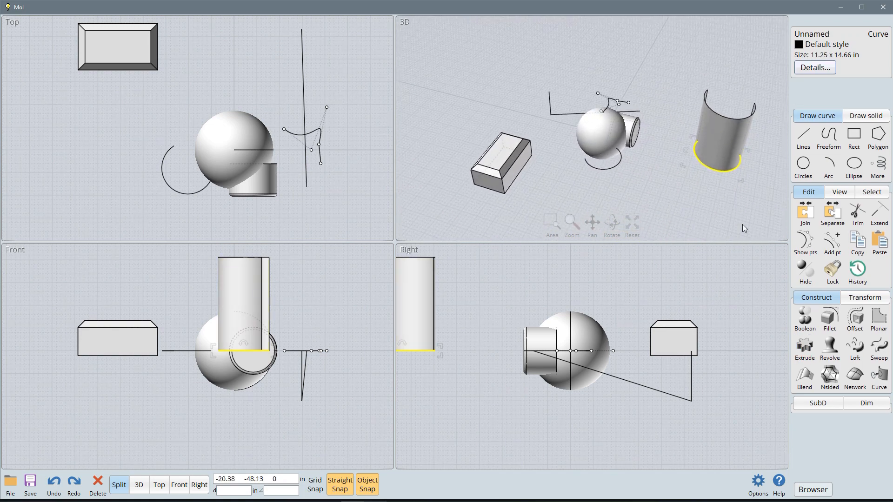
{"action": "left_click", "coordinate": [725, 199]}
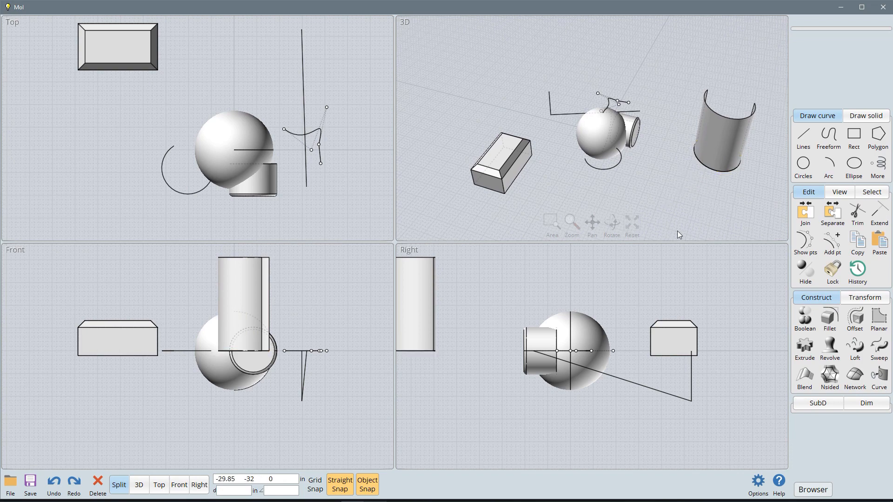
Step: Draw a closed freeform curve with control points on the ground plane between the sphere and the curved wall
{"action": "left_click", "coordinate": [828, 137]}
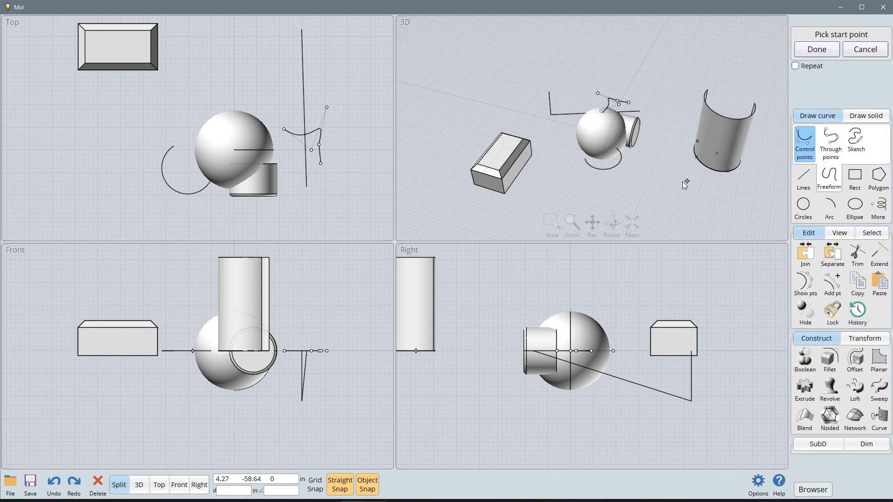
{"action": "left_click", "coordinate": [658, 160]}
{"action": "left_click", "coordinate": [667, 189]}
{"action": "left_click", "coordinate": [629, 188]}
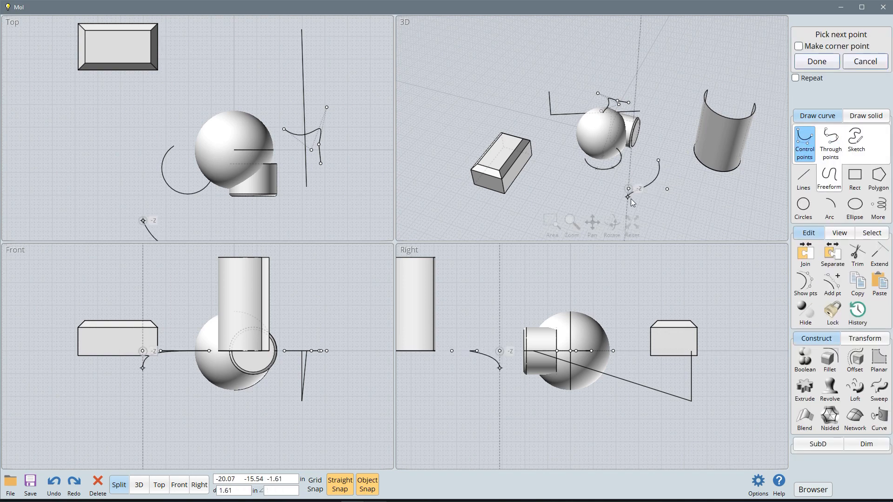
{"action": "left_click", "coordinate": [660, 232]}
{"action": "left_click", "coordinate": [717, 222]}
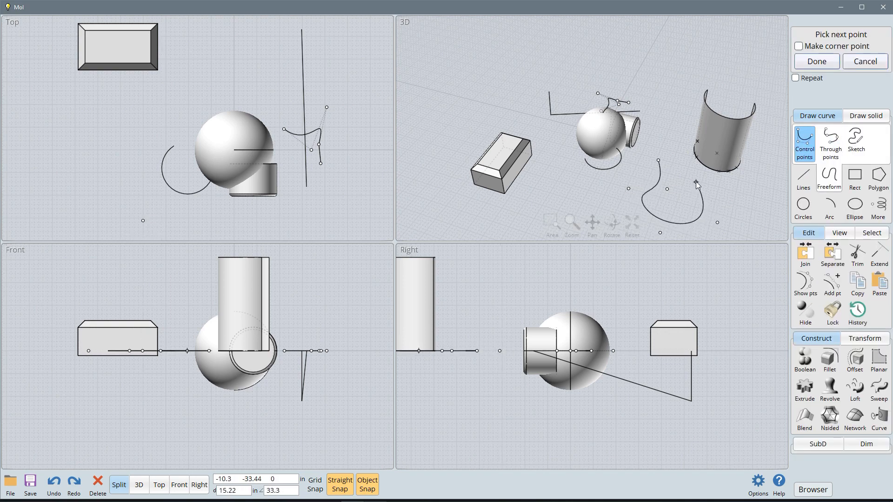
{"action": "left_click", "coordinate": [694, 180]}
{"action": "left_click", "coordinate": [669, 137]}
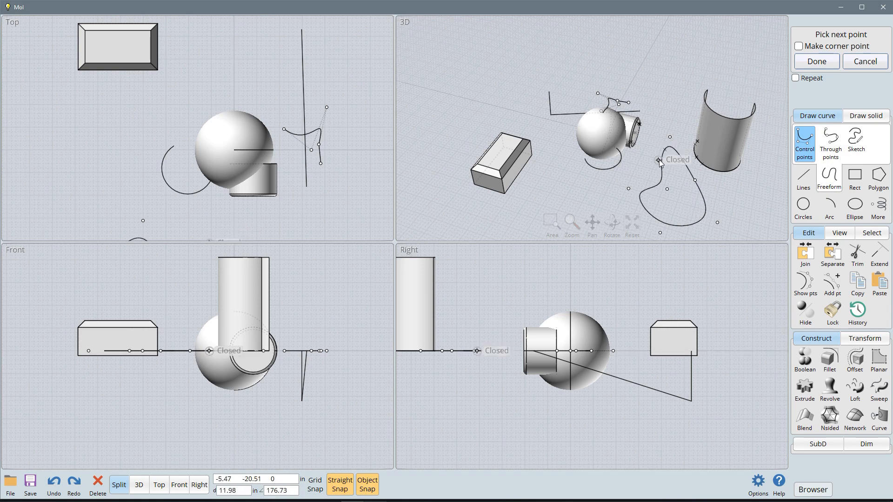
{"action": "left_click", "coordinate": [659, 160]}
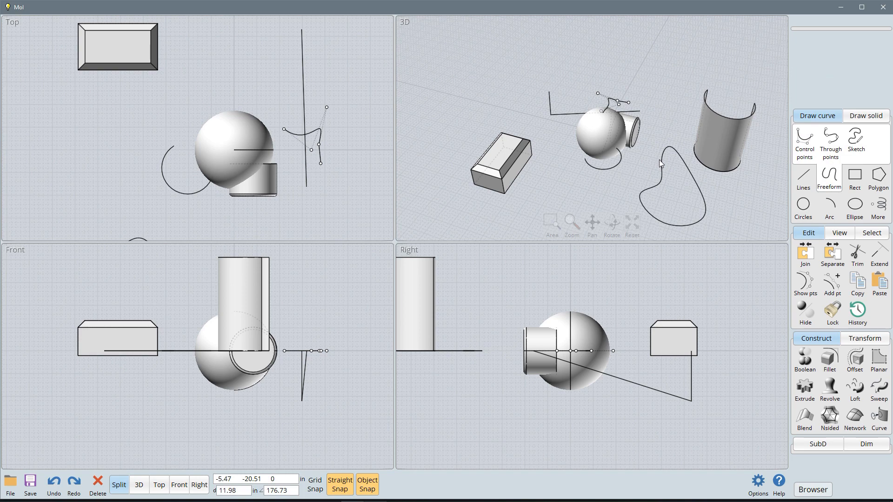
Step: Extrude the closed freeform curve upward about 14 in, and extrude the same curve again downward
{"action": "left_click", "coordinate": [705, 214]}
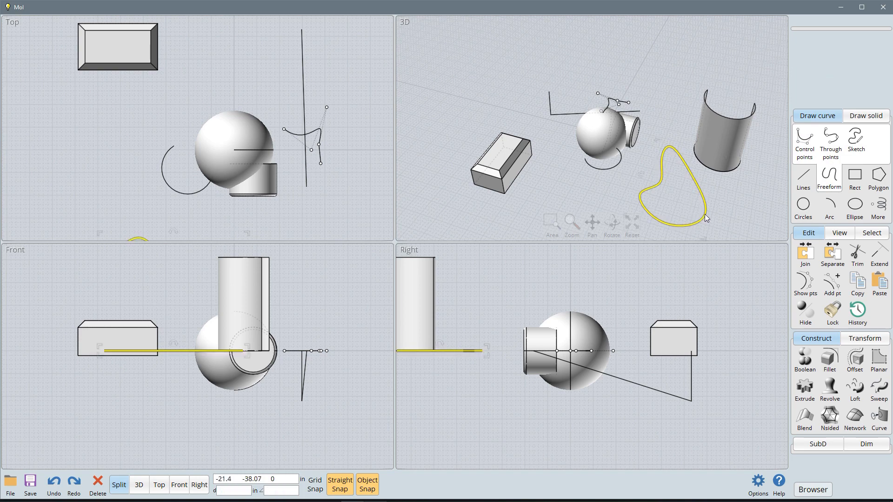
{"action": "left_click", "coordinate": [805, 389]}
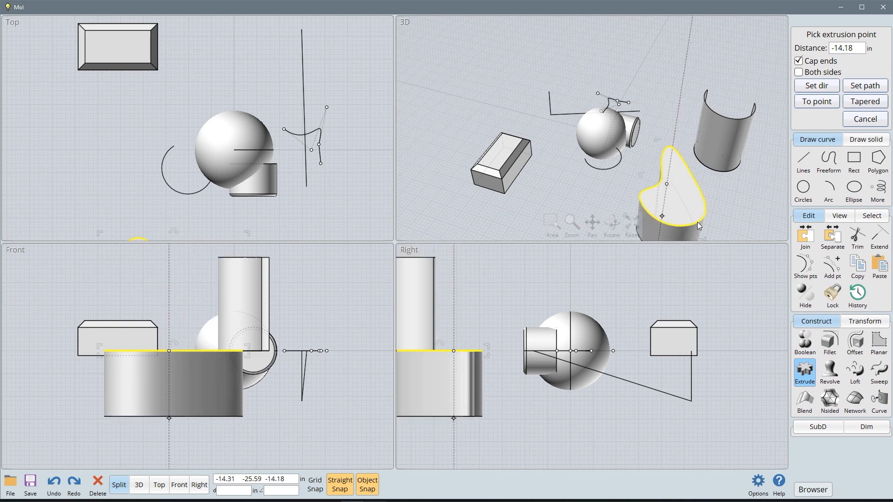
{"action": "left_click", "coordinate": [693, 154]}
{"action": "right_click_drag", "start_coordinate": [743, 207], "coordinate": [743, 182]}
{"action": "right_click", "coordinate": [743, 188]}
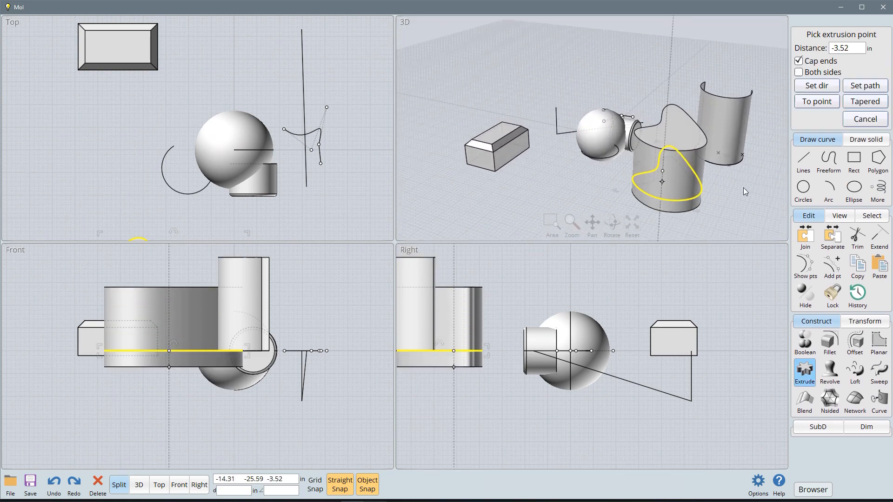
{"action": "left_click", "coordinate": [715, 209]}
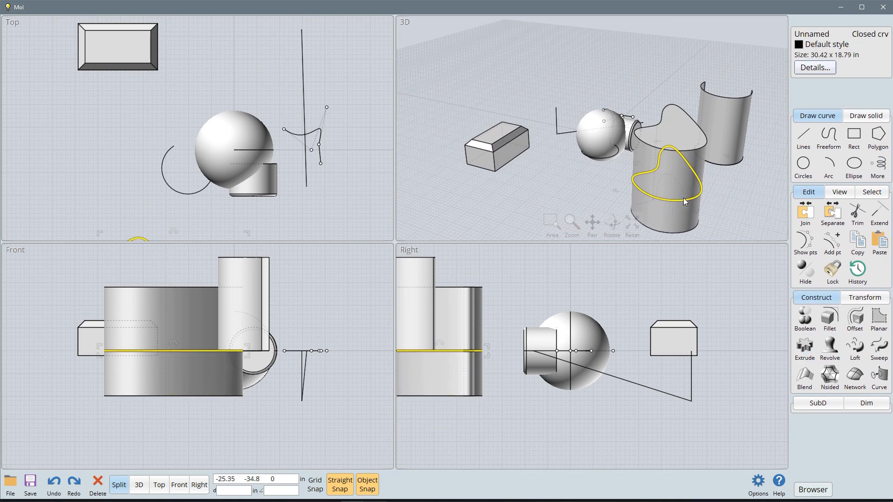
Step: Move the closed base curve around in the 3D view so that both linked extrusions follow it
{"action": "left_click_drag", "start_coordinate": [683, 197], "coordinate": [656, 203]}
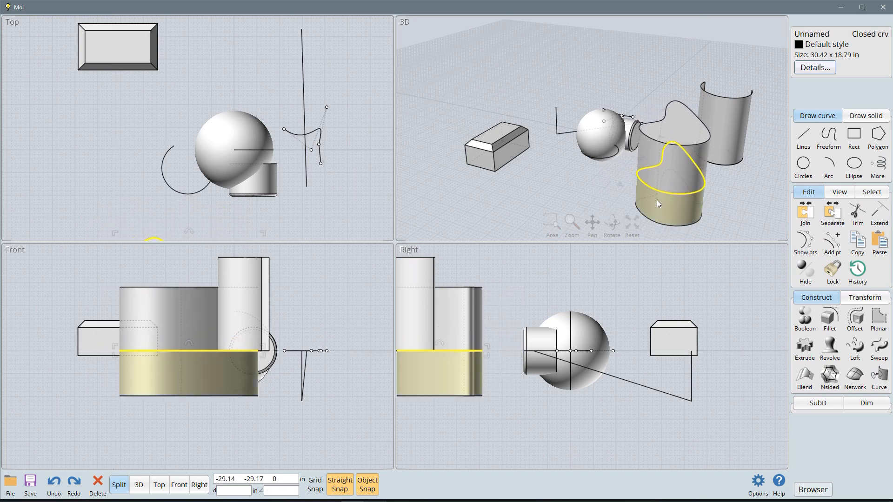
{"action": "left_click", "coordinate": [734, 186]}
{"action": "left_click", "coordinate": [694, 194]}
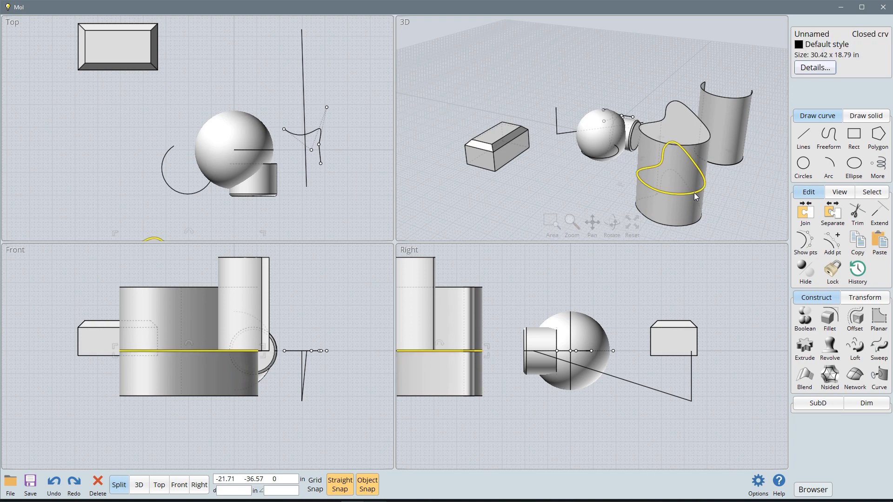
{"action": "mouse_move", "coordinate": [695, 192]}
{"action": "left_mouse_down"}
{"action": "mouse_move", "coordinate": [718, 196]}
{"action": "mouse_move", "coordinate": [688, 188]}
{"action": "left_mouse_up"}
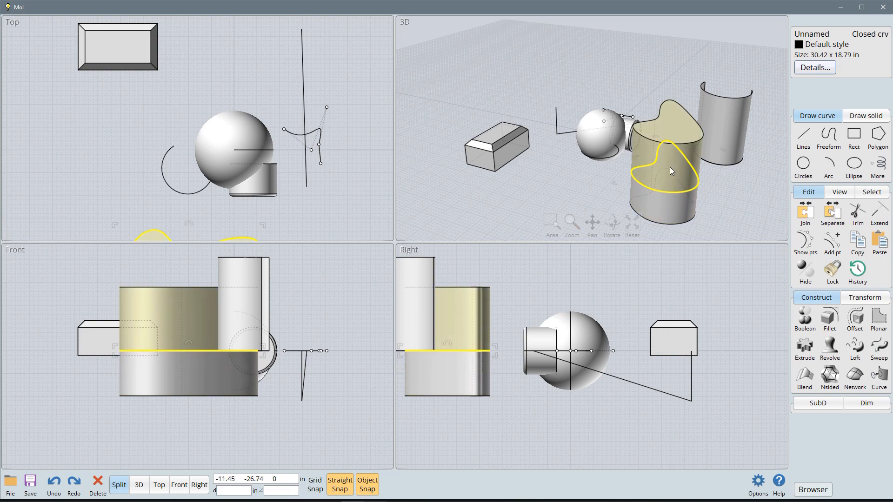
Step: Move the upper extruded solid together with its base curve in front of the chamfered box, and deselect them
{"action": "left_click", "coordinate": [671, 169]}
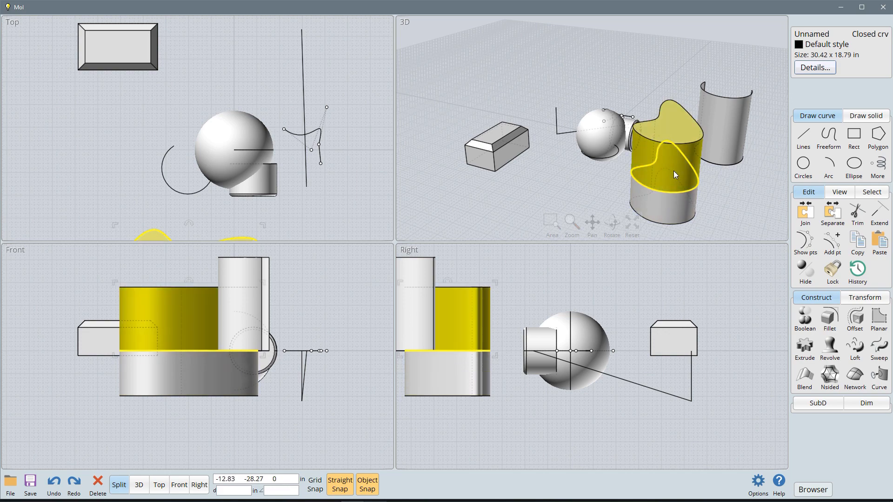
{"action": "left_click_drag", "start_coordinate": [671, 169], "coordinate": [535, 171]}
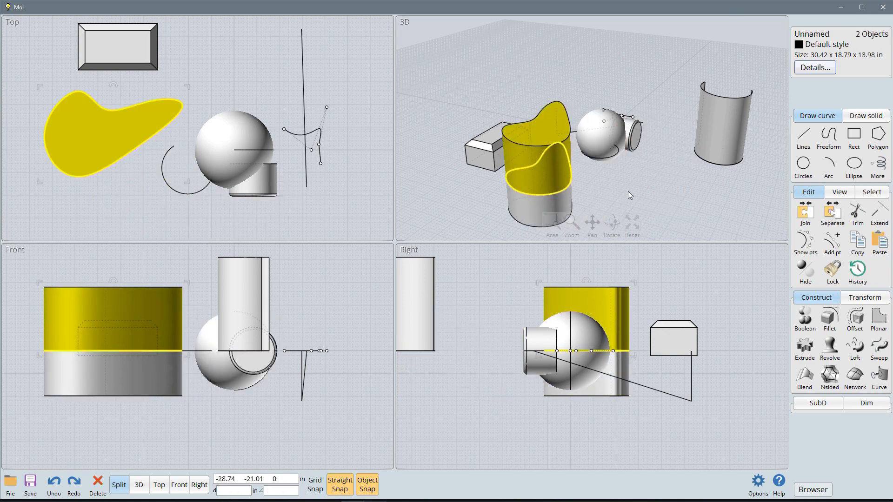
{"action": "left_click", "coordinate": [628, 191]}
Step: Move the upper and lower extruded solids away from the closed curve toward the curved wall
{"action": "left_click", "coordinate": [526, 153]}
{"action": "left_click_drag", "start_coordinate": [525, 153], "coordinate": [665, 162]}
{"action": "left_click", "coordinate": [547, 177]}
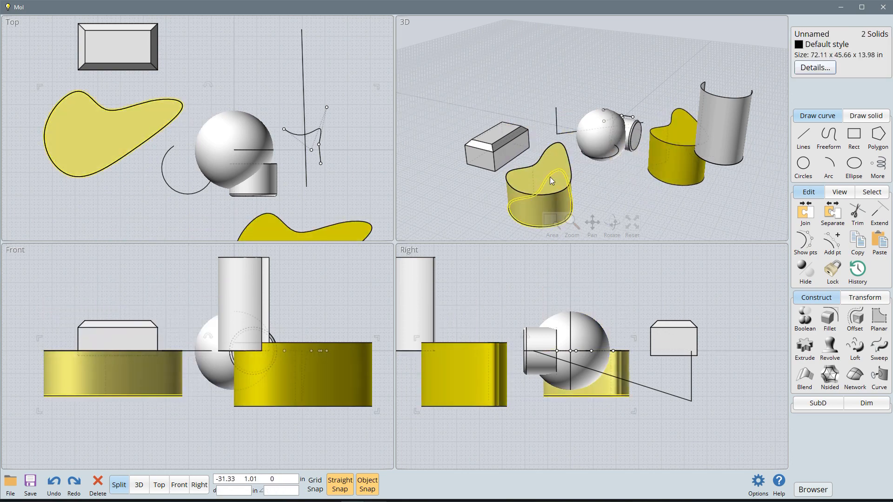
{"action": "left_click_drag", "start_coordinate": [552, 159], "coordinate": [639, 163]}
{"action": "left_click", "coordinate": [570, 185]}
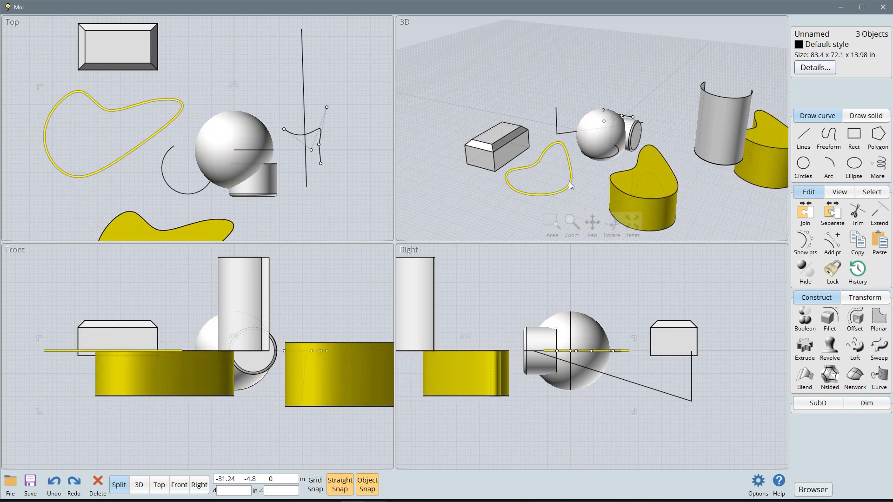
{"action": "key", "text": "Delete"}
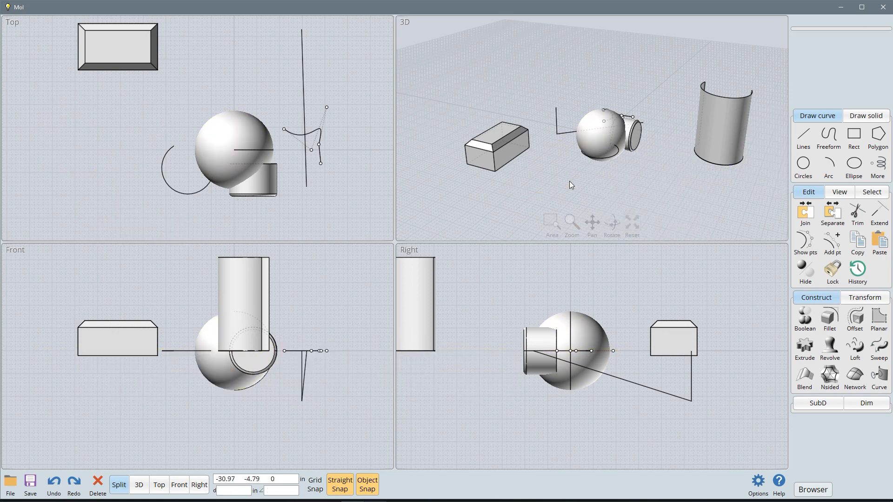
{"action": "key", "text": "ctrl+z"}
Step: Delete only the closed freeform curve, and hide the control points of the curve beside the sphere
{"action": "left_click", "coordinate": [564, 189]}
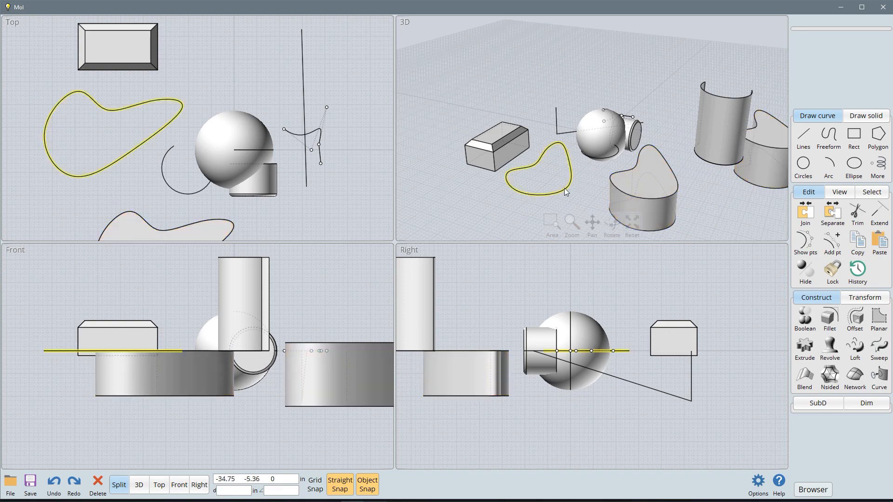
{"action": "key", "text": "Delete"}
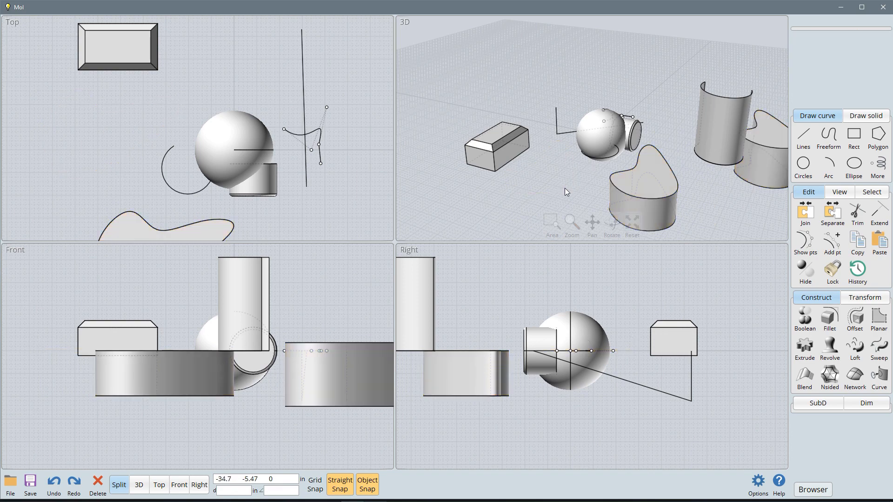
{"action": "left_click", "coordinate": [564, 188]}
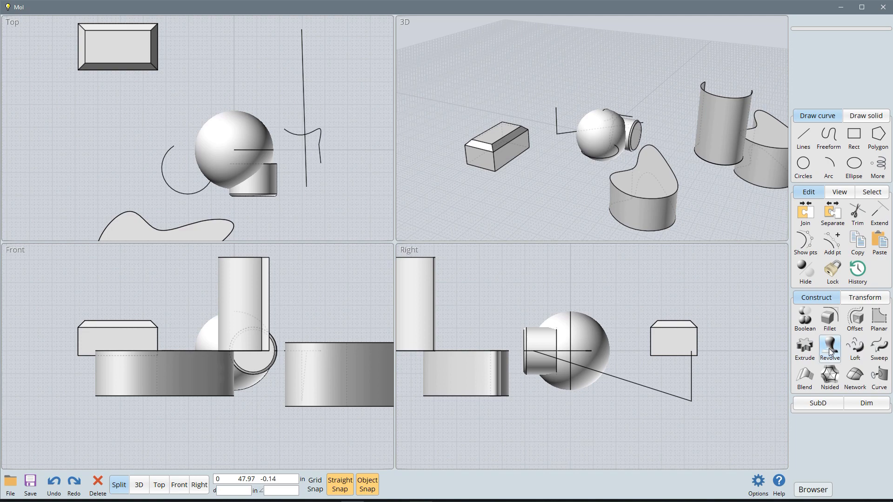
Step: Draw a wavy control-point freeform curve about 9.8 in tall above the sphere in the Right view, starting and ending on the vertical axis
{"action": "left_click", "coordinate": [829, 137]}
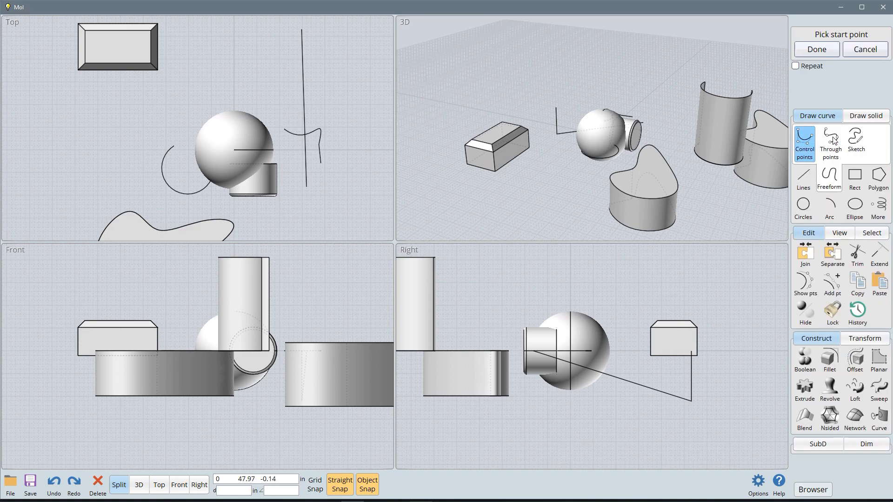
{"action": "left_click", "coordinate": [571, 252]}
{"action": "left_click", "coordinate": [615, 259]}
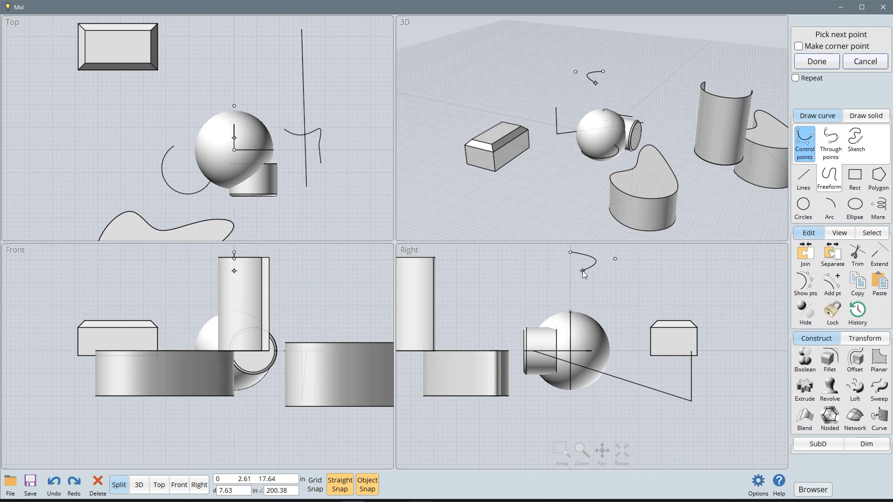
{"action": "left_click", "coordinate": [582, 271]}
{"action": "left_click", "coordinate": [617, 284]}
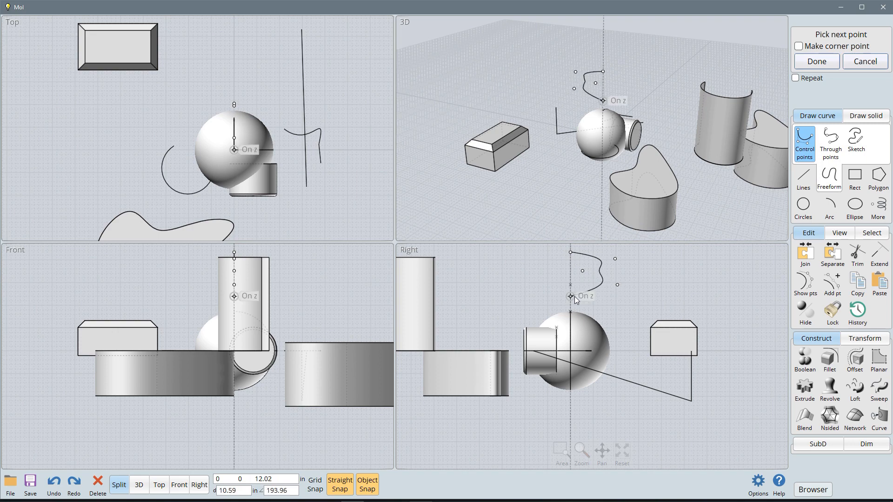
{"action": "left_click", "coordinate": [572, 297]}
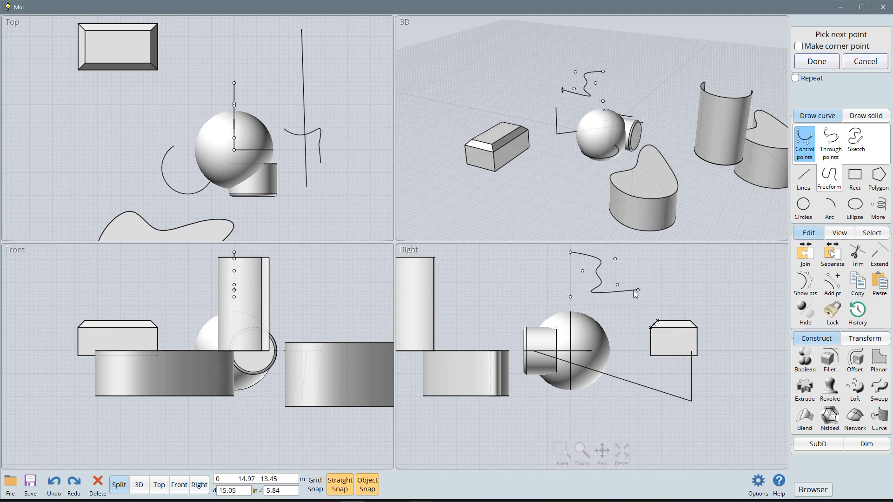
{"action": "right_click", "coordinate": [609, 301]}
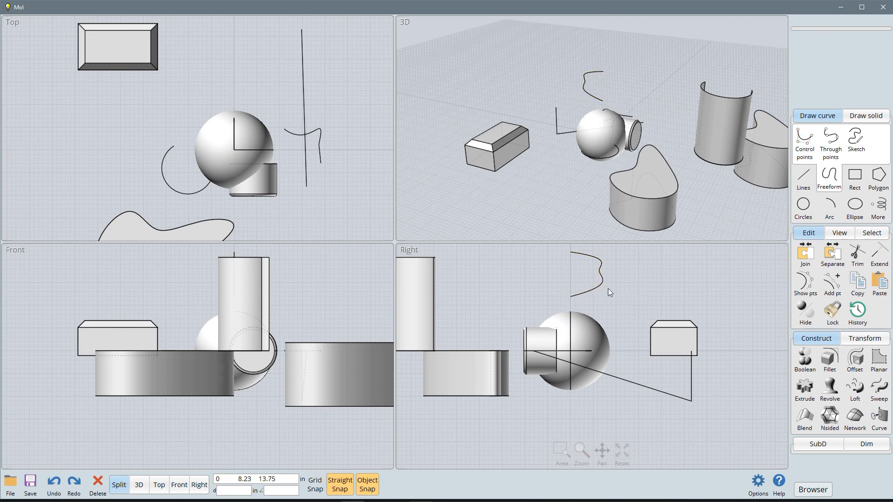
Step: Show the new curve's control points, pull the upper one outward and the middle one inward past the axis, and hide the points
{"action": "left_click", "coordinate": [806, 282]}
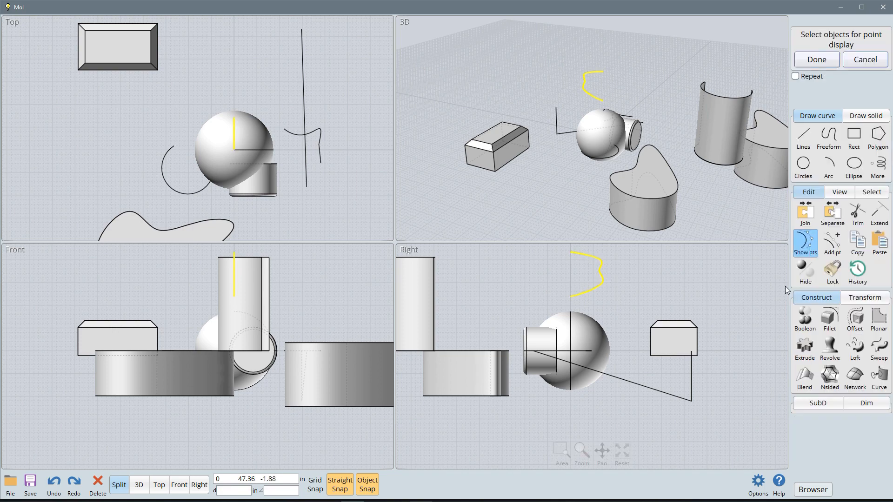
{"action": "left_click", "coordinate": [817, 60]}
{"action": "left_click_drag", "start_coordinate": [615, 259], "coordinate": [650, 258]}
{"action": "left_click_drag", "start_coordinate": [584, 272], "coordinate": [546, 280]}
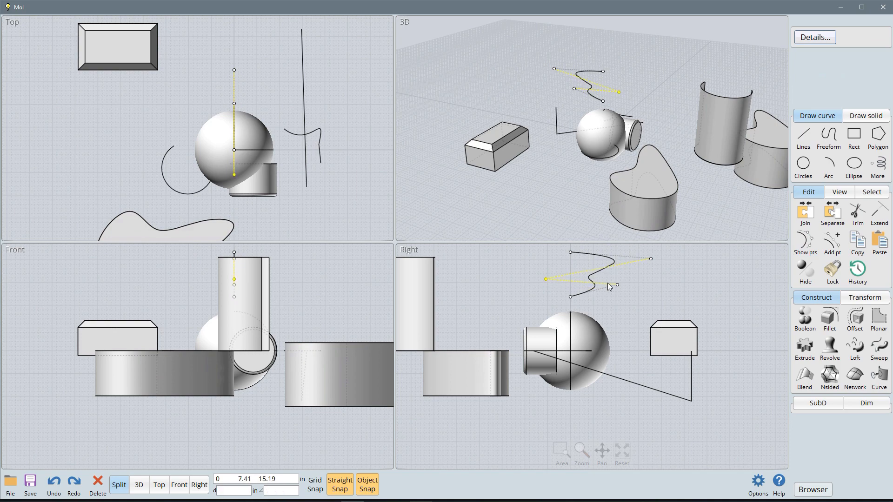
{"action": "left_click", "coordinate": [651, 280]}
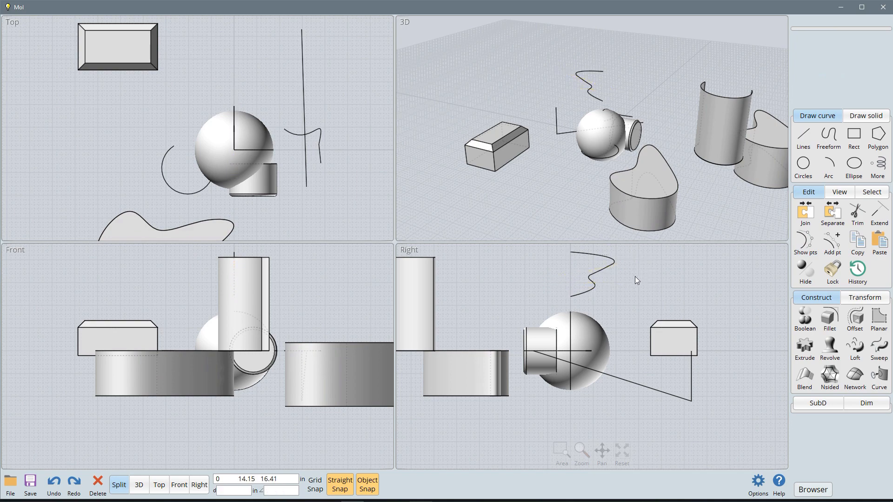
Step: Revolve the wavy curve 360 degrees about the axis through its endpoints with capped ends, and move the profile curve outward
{"action": "left_click", "coordinate": [830, 352]}
{"action": "left_click", "coordinate": [594, 257]}
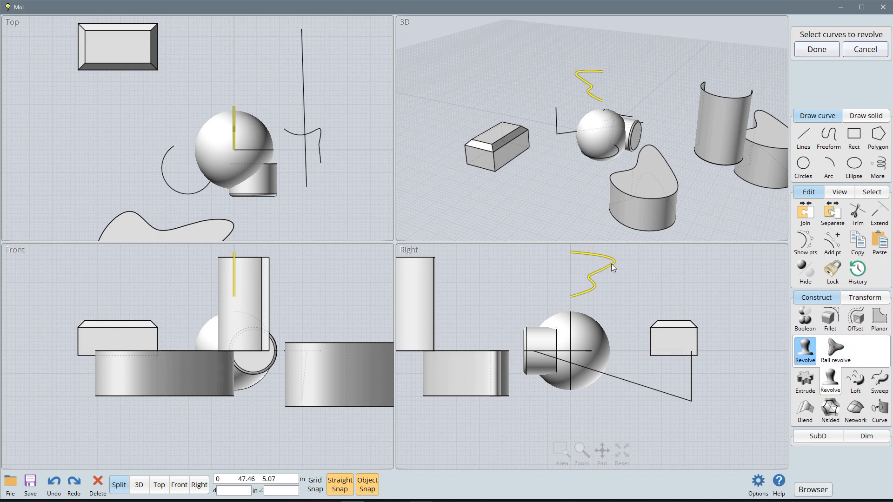
{"action": "key", "text": "Return"}
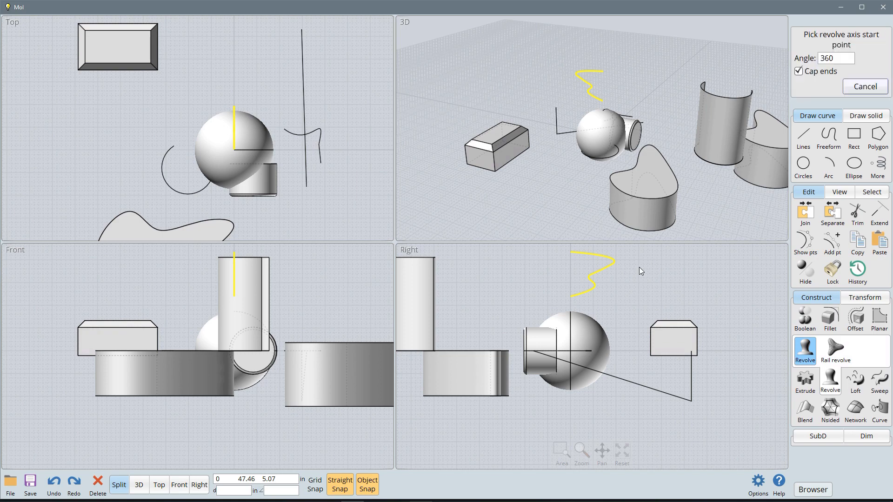
{"action": "left_click", "coordinate": [569, 252]}
{"action": "left_click", "coordinate": [571, 296]}
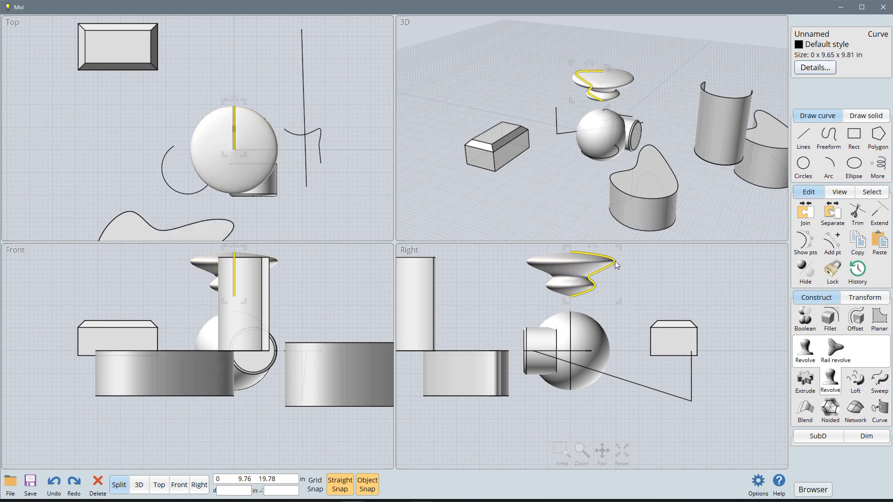
{"action": "mouse_move", "coordinate": [622, 263]}
{"action": "left_mouse_down"}
{"action": "mouse_move", "coordinate": [598, 264]}
{"action": "mouse_move", "coordinate": [642, 265]}
{"action": "mouse_move", "coordinate": [634, 264]}
{"action": "left_mouse_up"}
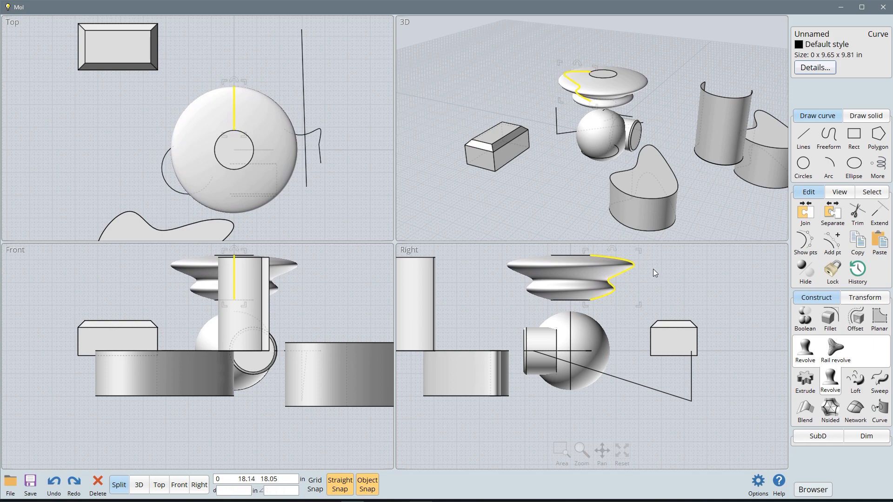
{"action": "left_click", "coordinate": [653, 269]}
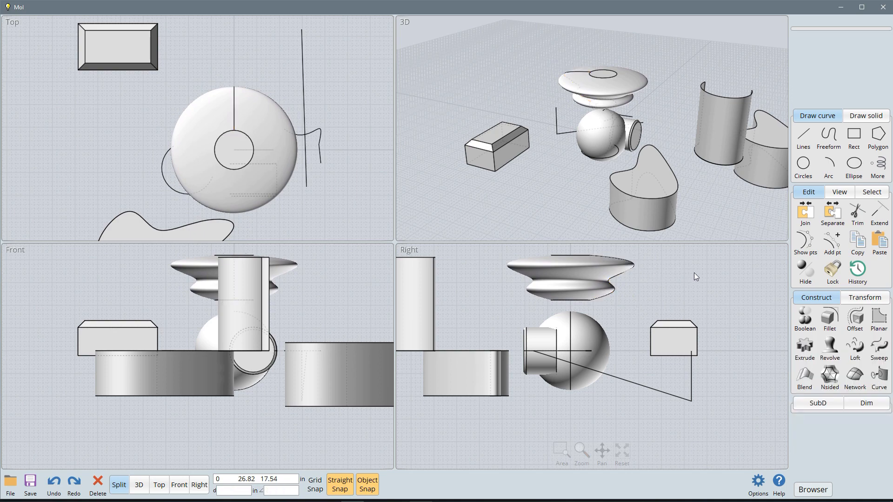
Step: Cancel the Rail revolve command and delete all objects in the scene, including the extruded solid at the far side
{"action": "left_click", "coordinate": [830, 348]}
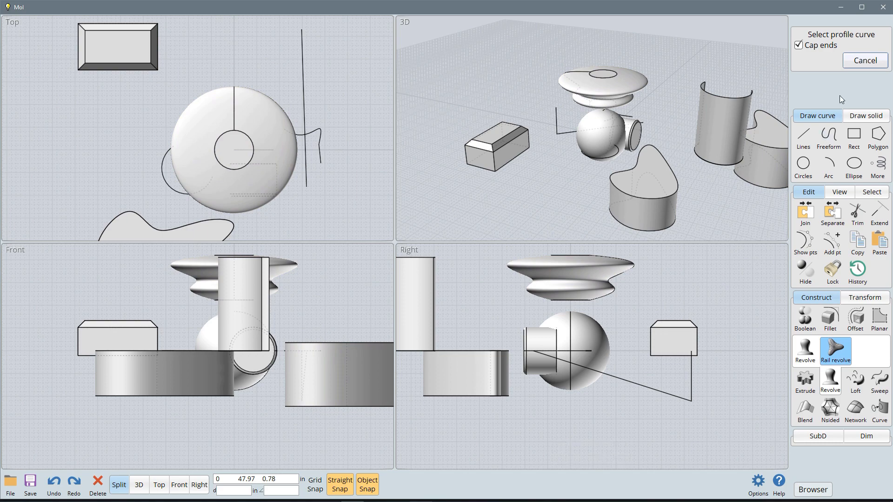
{"action": "left_click", "coordinate": [853, 65]}
{"action": "left_click_drag", "start_coordinate": [743, 250], "coordinate": [442, 425]}
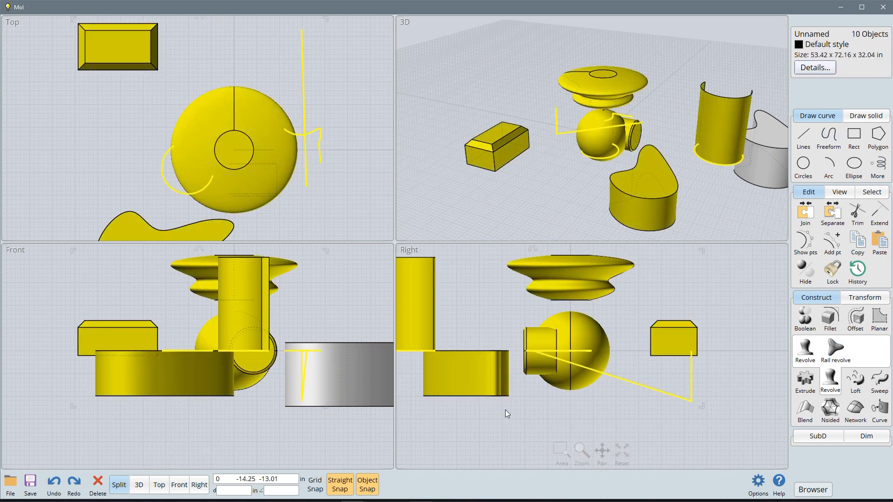
{"action": "key", "text": "Delete"}
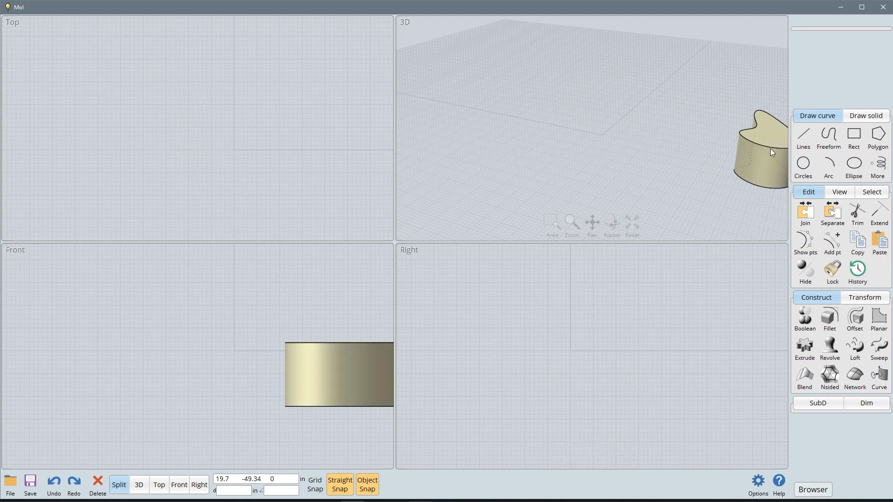
{"action": "left_click", "coordinate": [777, 166]}
{"action": "key", "text": "Delete"}
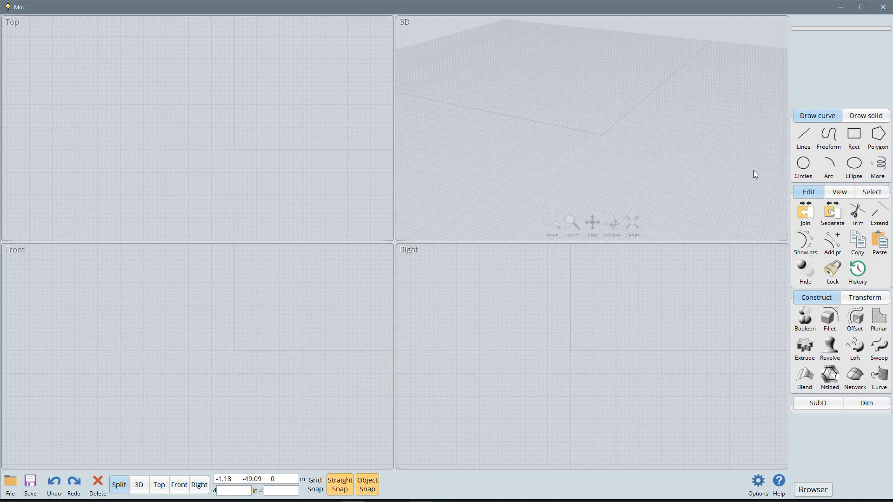
Step: Draw an S-shaped control-point freeform curve about 84 x 35 in on the ground plane in the 3D view
{"action": "left_click", "coordinate": [830, 139]}
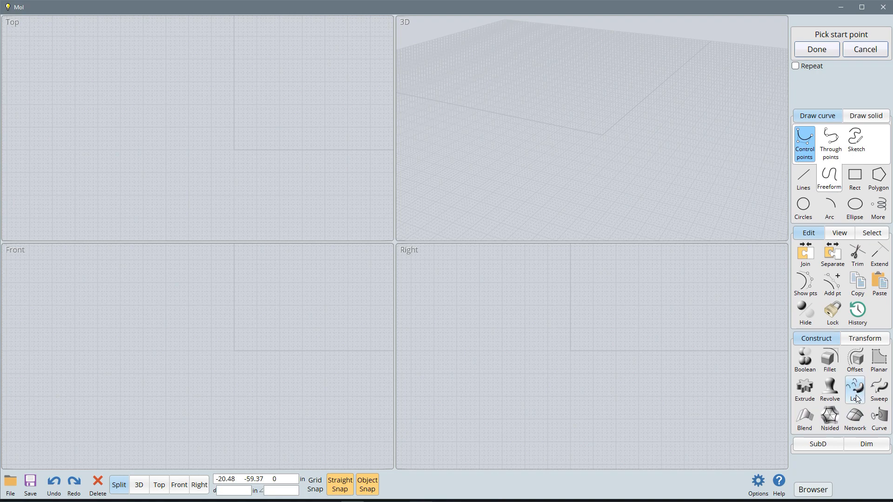
{"action": "left_click", "coordinate": [678, 92]}
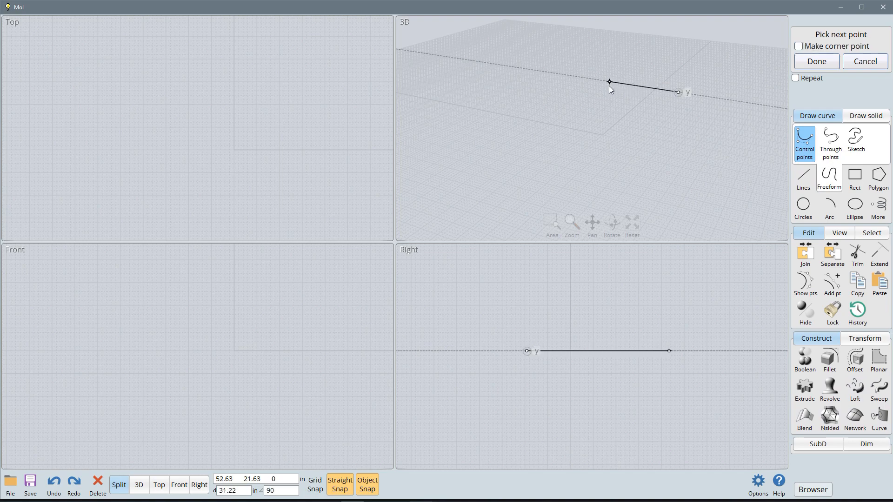
{"action": "left_click", "coordinate": [596, 80]}
{"action": "left_click", "coordinate": [646, 144]}
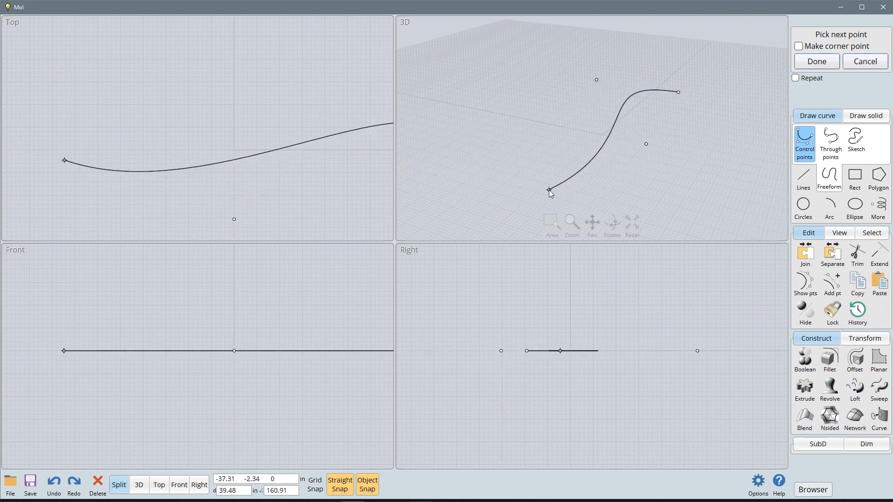
{"action": "left_click", "coordinate": [585, 197]}
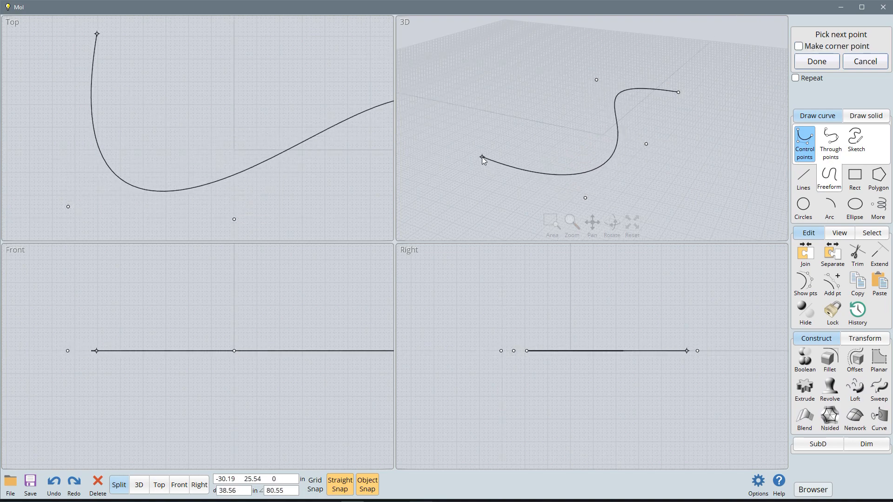
{"action": "right_click", "coordinate": [477, 124]}
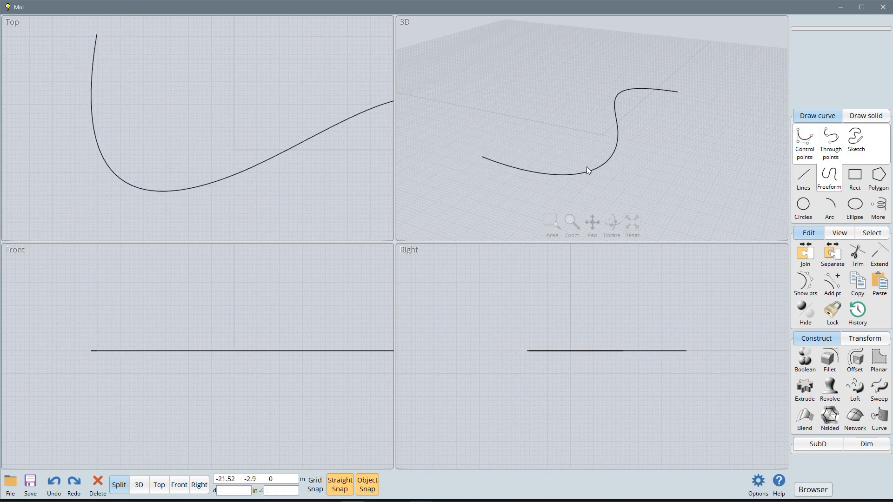
Step: Copy the S-shaped curve straight up by about 7.5 in in the Right view, and deselect the original
{"action": "left_click", "coordinate": [601, 166]}
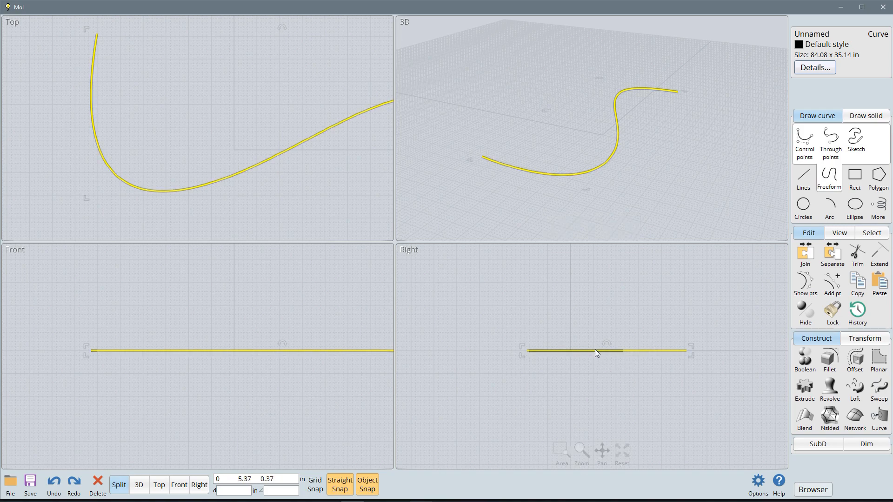
{"action": "left_click_drag", "start_coordinate": [595, 350], "coordinate": [595, 317]}
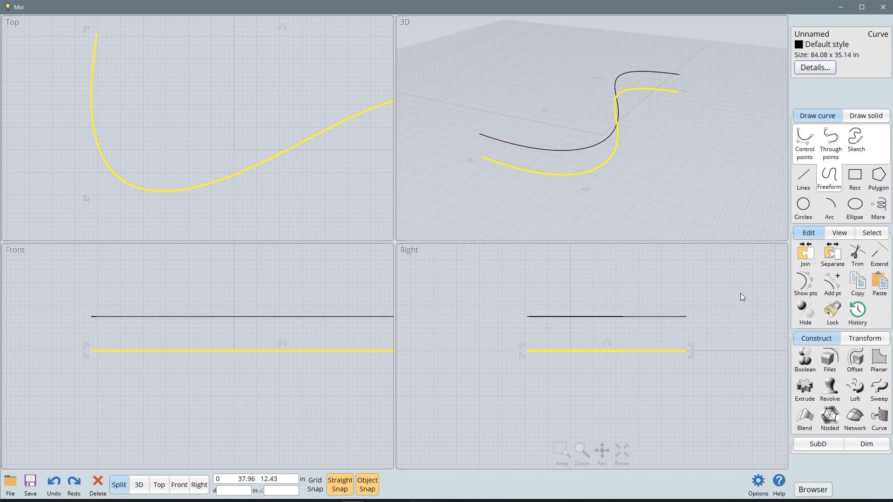
{"action": "left_click", "coordinate": [685, 312]}
Step: Reshape the upper copy into a gentler curve by moving its three inner control points in the 3D view, and hide the points
{"action": "left_click", "coordinate": [670, 315]}
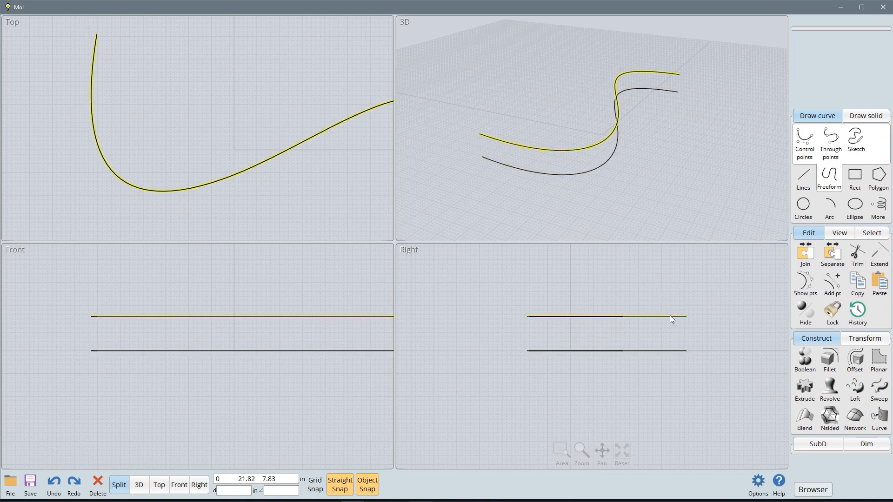
{"action": "left_click", "coordinate": [805, 284]}
{"action": "left_click_drag", "start_coordinate": [647, 121], "coordinate": [607, 121]}
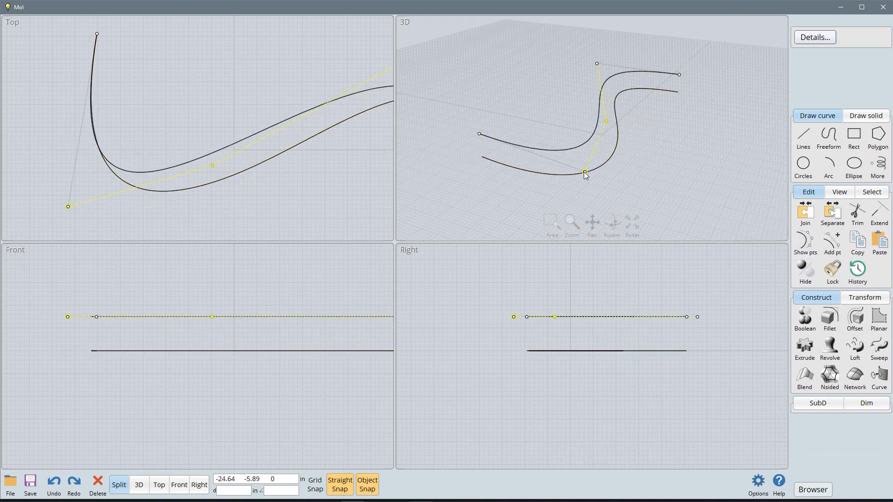
{"action": "left_click_drag", "start_coordinate": [585, 172], "coordinate": [538, 130]}
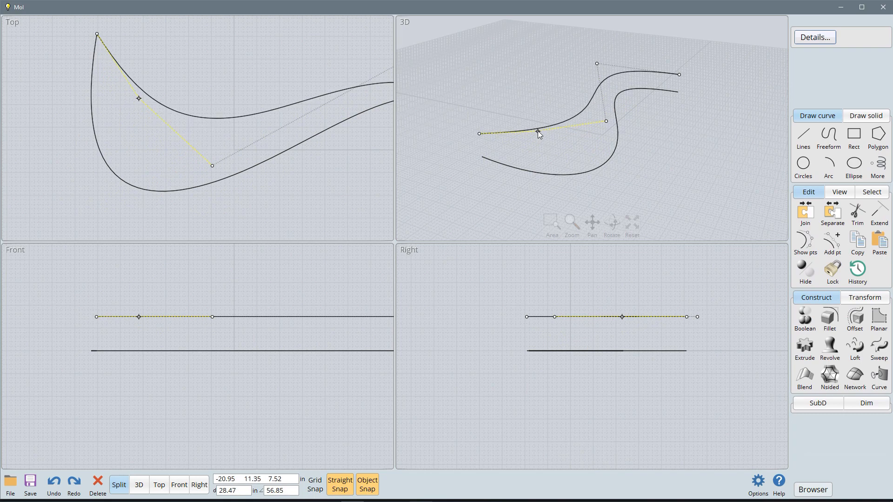
{"action": "left_click_drag", "start_coordinate": [606, 121], "coordinate": [579, 106]}
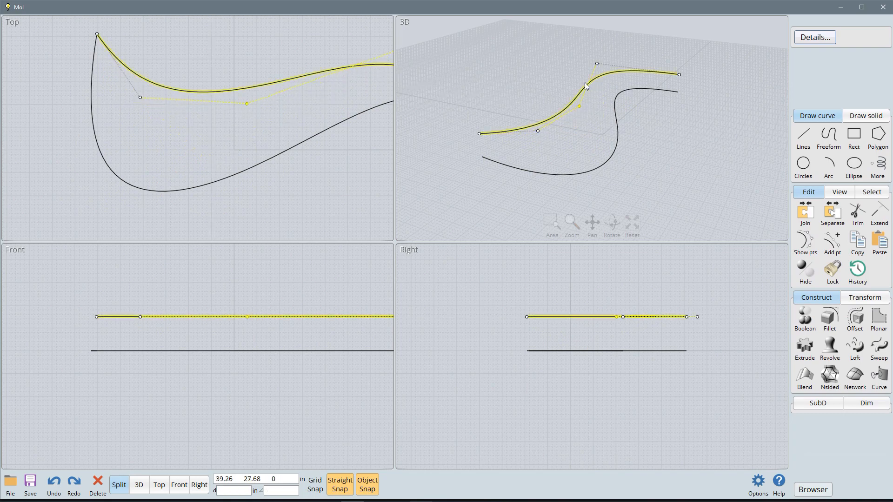
{"action": "left_click_drag", "start_coordinate": [597, 63], "coordinate": [626, 79]}
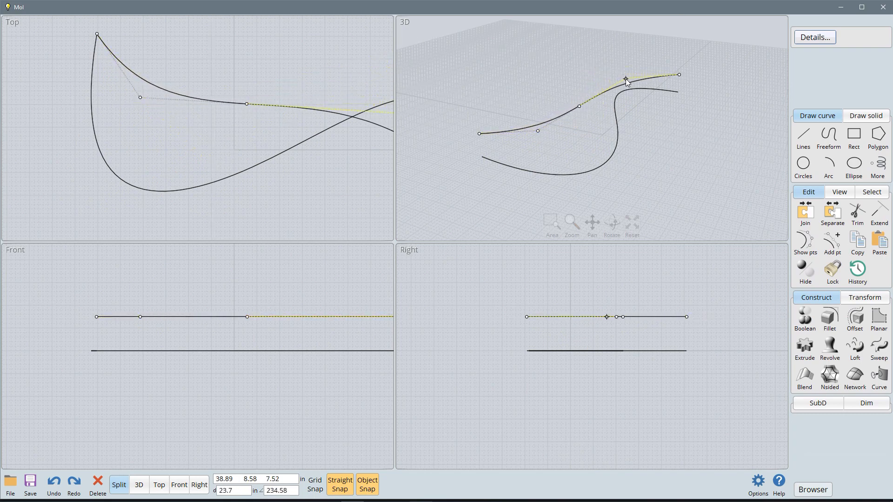
{"action": "right_click", "coordinate": [711, 133]}
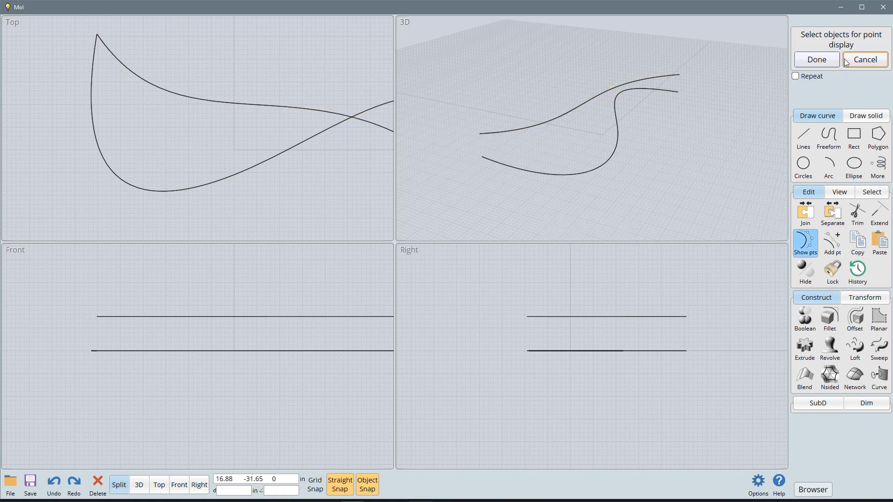
{"action": "left_click", "coordinate": [813, 61]}
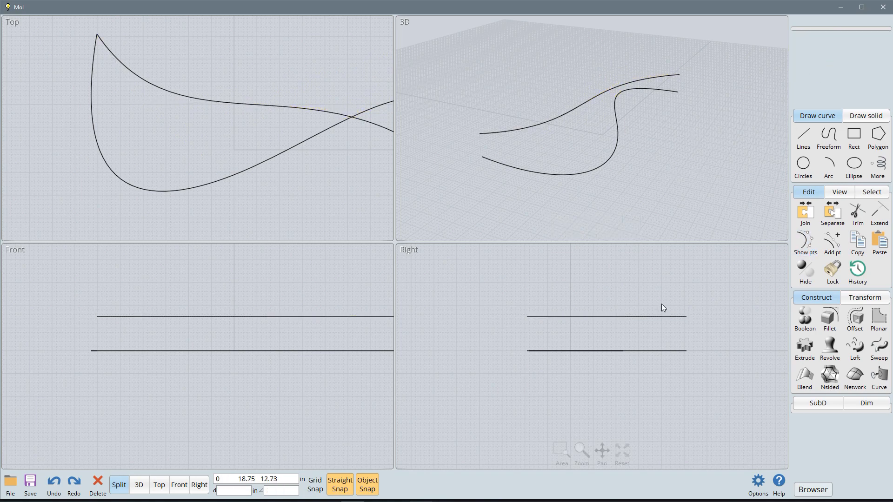
Step: Preview a Normal-style loft between the two S-shaped curves, flip its alignment, cancel the loft and deselect the curves
{"action": "left_click", "coordinate": [855, 353]}
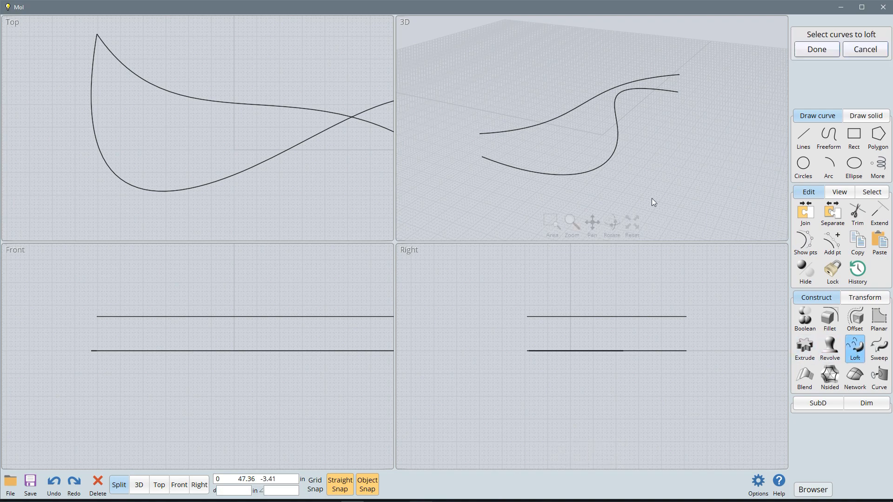
{"action": "left_click", "coordinate": [613, 159]}
{"action": "left_click", "coordinate": [584, 109]}
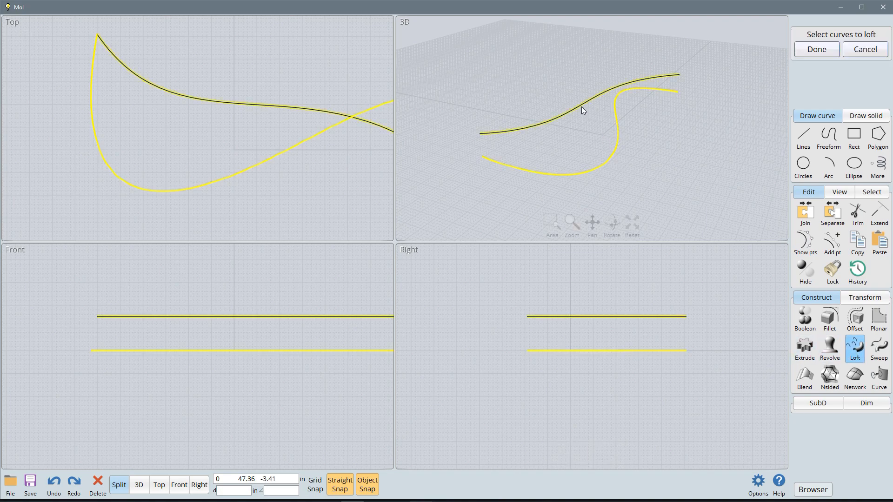
{"action": "left_click", "coordinate": [817, 50]}
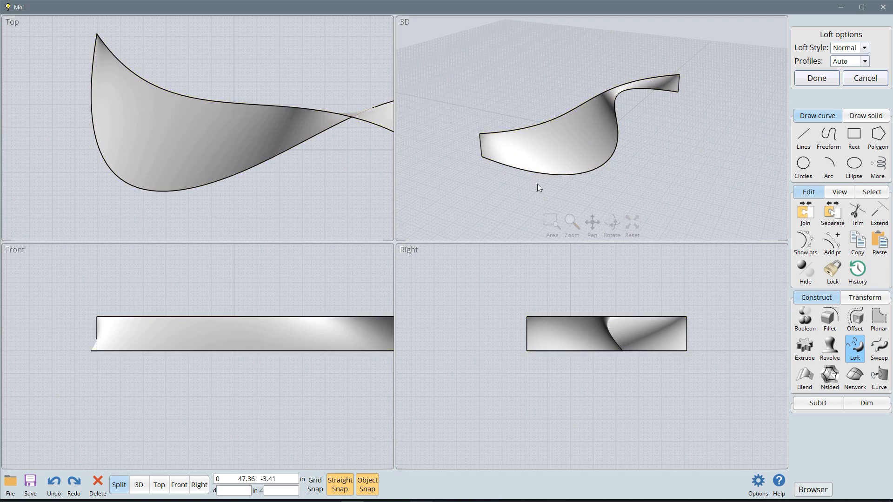
{"action": "left_click", "coordinate": [599, 169]}
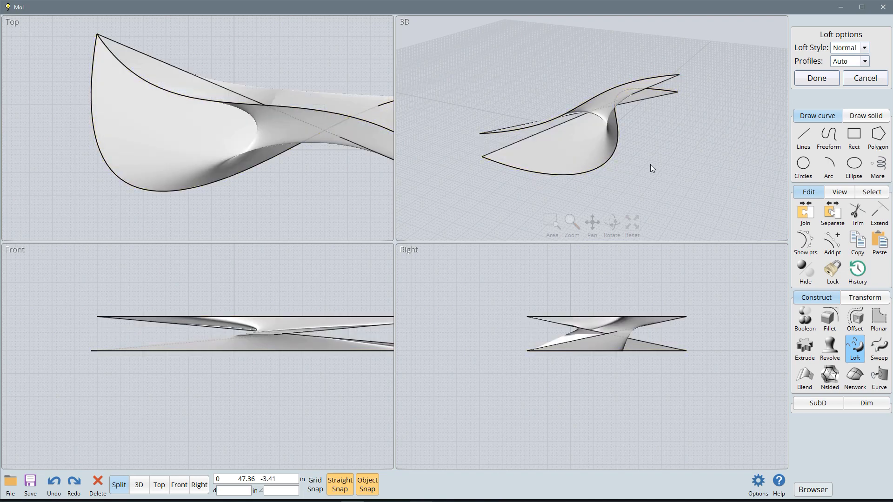
{"action": "left_click", "coordinate": [861, 79]}
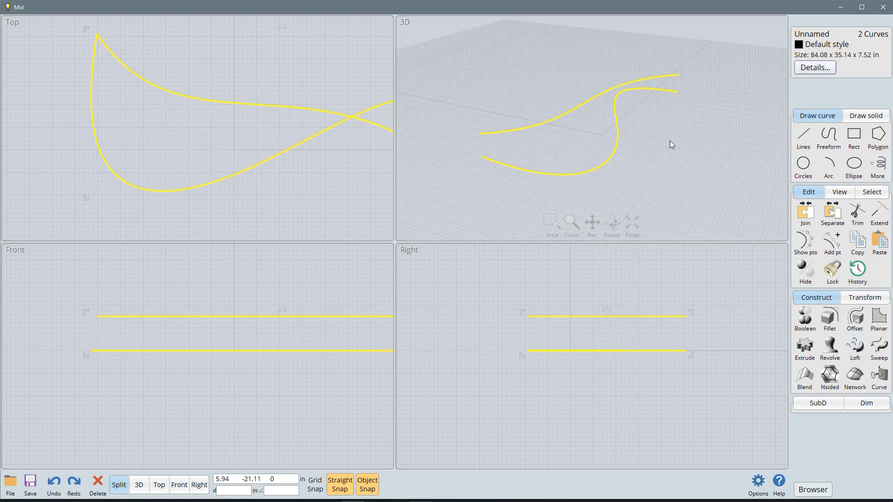
{"action": "left_click", "coordinate": [704, 164]}
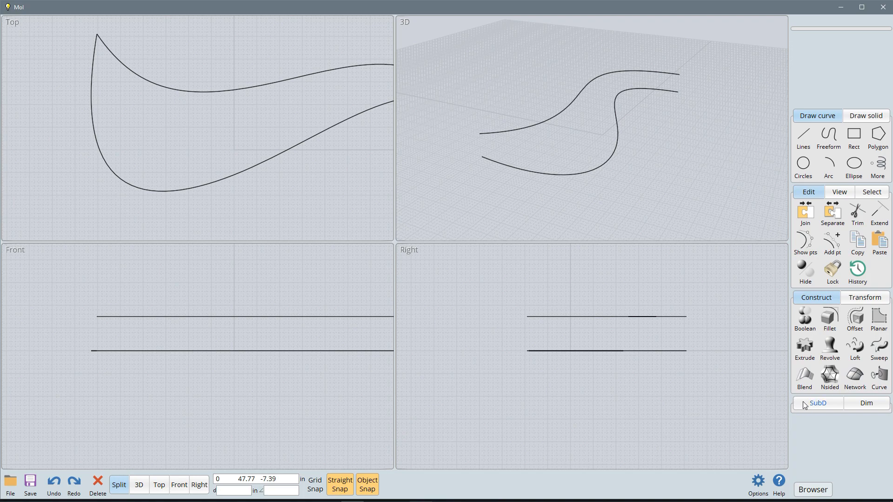
Step: Move the lower S-shaped curve along the negative Y direction on the ground plane in the 3D view, away from the upper curve
{"action": "left_click", "coordinate": [868, 300]}
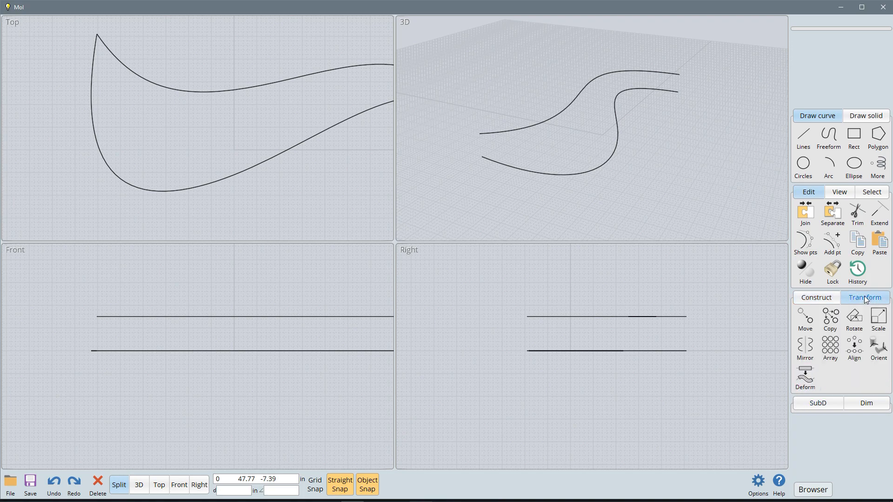
{"action": "left_click", "coordinate": [611, 157]}
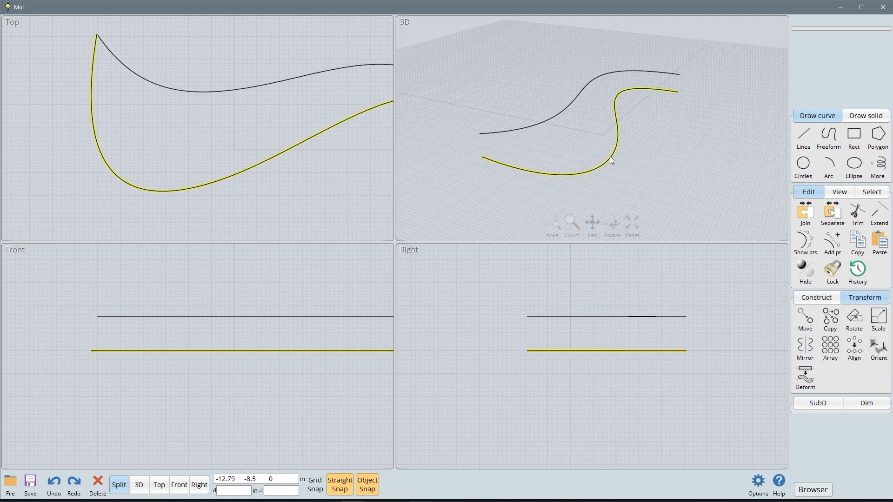
{"action": "left_click", "coordinate": [618, 169]}
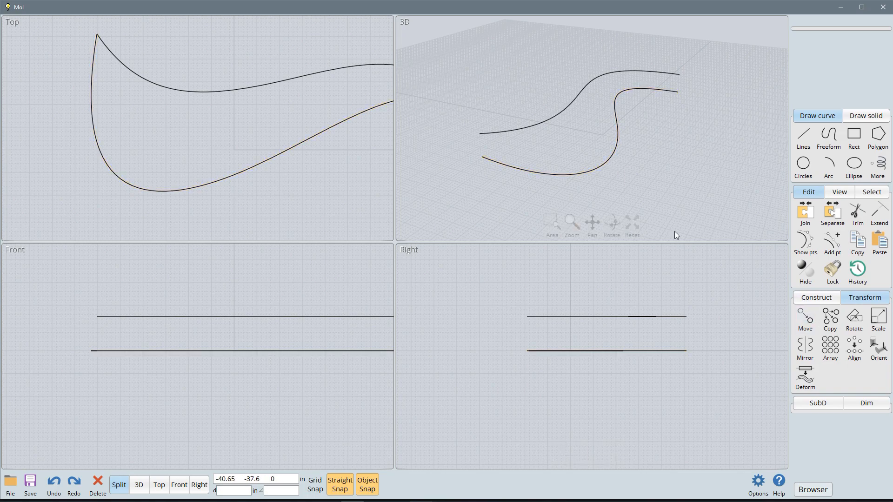
{"action": "left_click", "coordinate": [610, 159]}
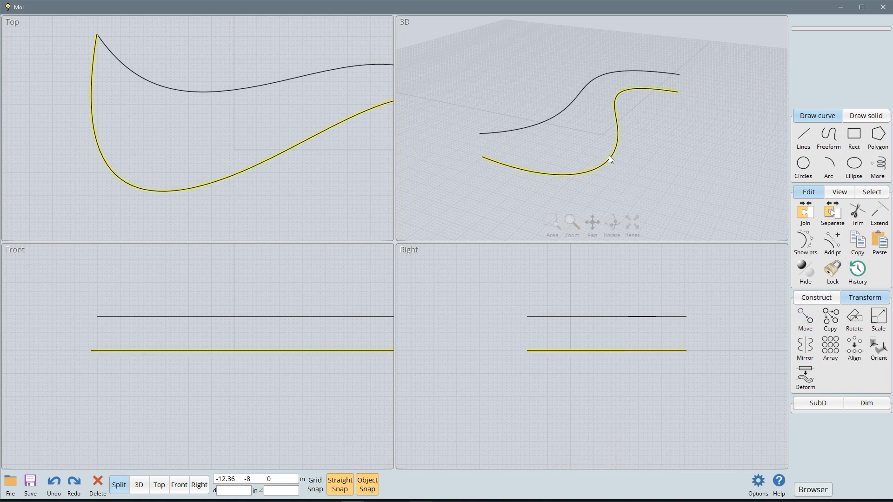
{"action": "left_click", "coordinate": [609, 156]}
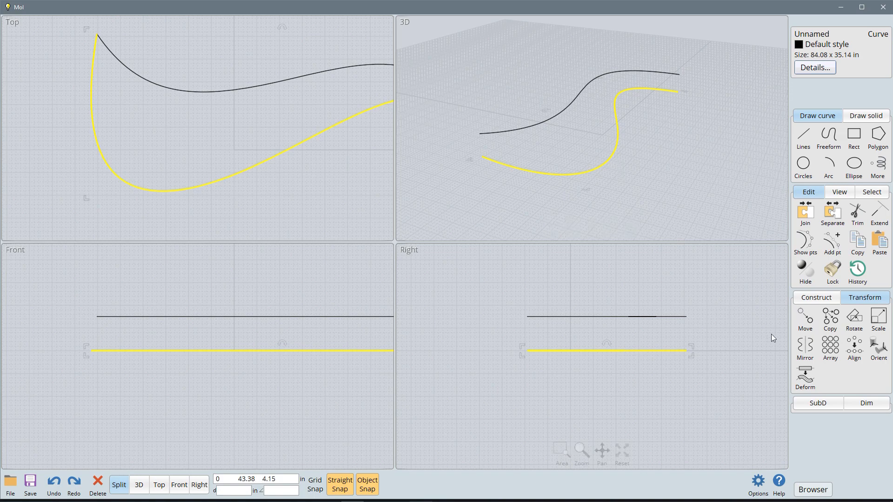
{"action": "left_click", "coordinate": [809, 321]}
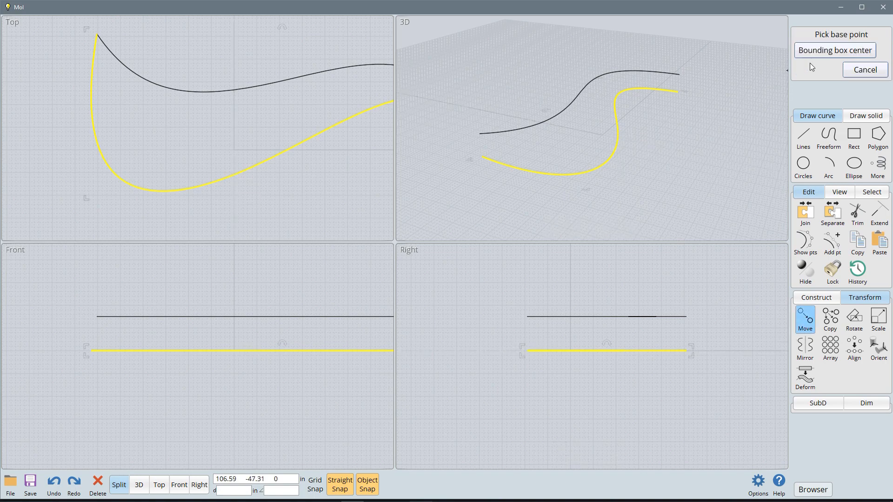
{"action": "left_click", "coordinate": [620, 138]}
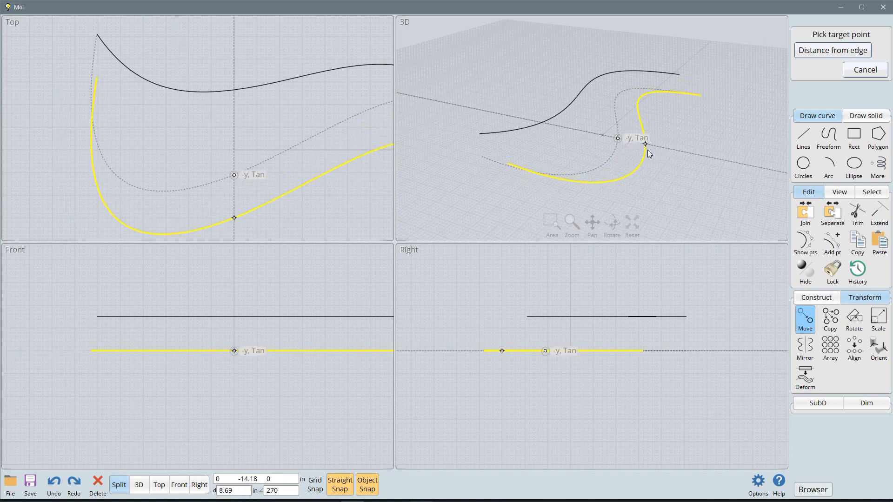
{"action": "left_click", "coordinate": [693, 157]}
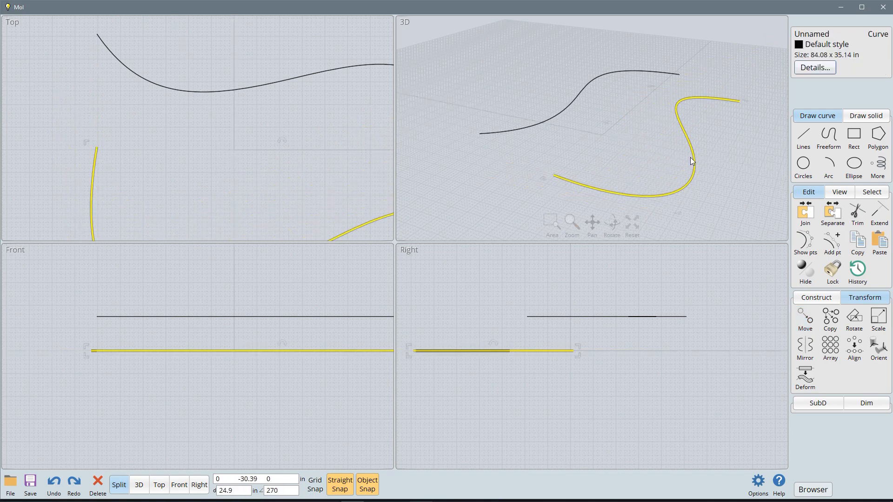
Step: Copy the moved ground-plane curve twice, placing one copy on either side of it, and end the copying
{"action": "left_click", "coordinate": [831, 321]}
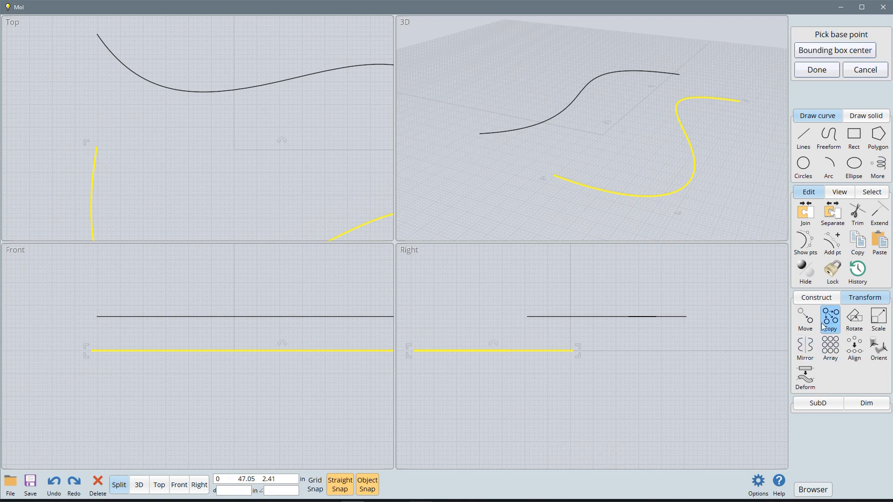
{"action": "left_click", "coordinate": [689, 181]}
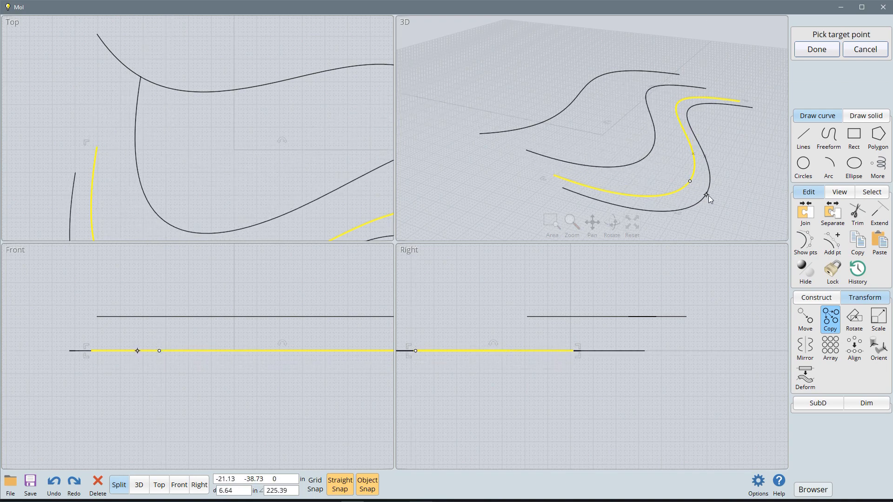
{"action": "left_click", "coordinate": [726, 208]}
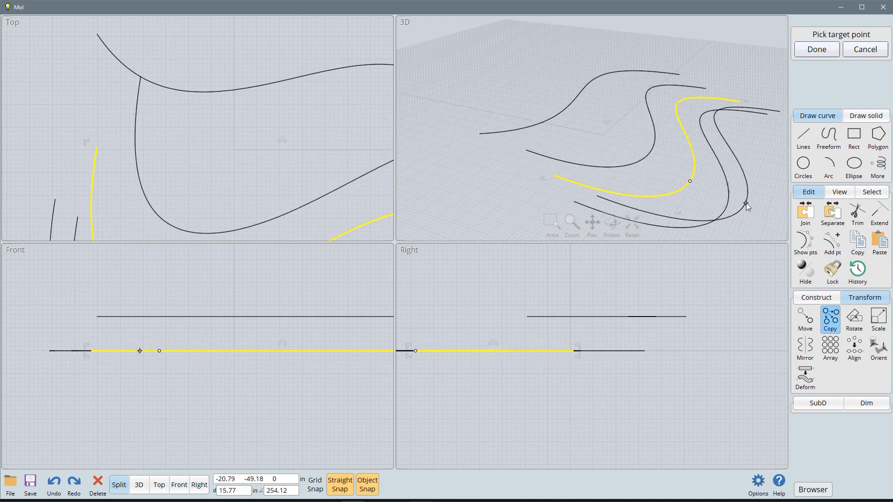
{"action": "key", "text": "Escape"}
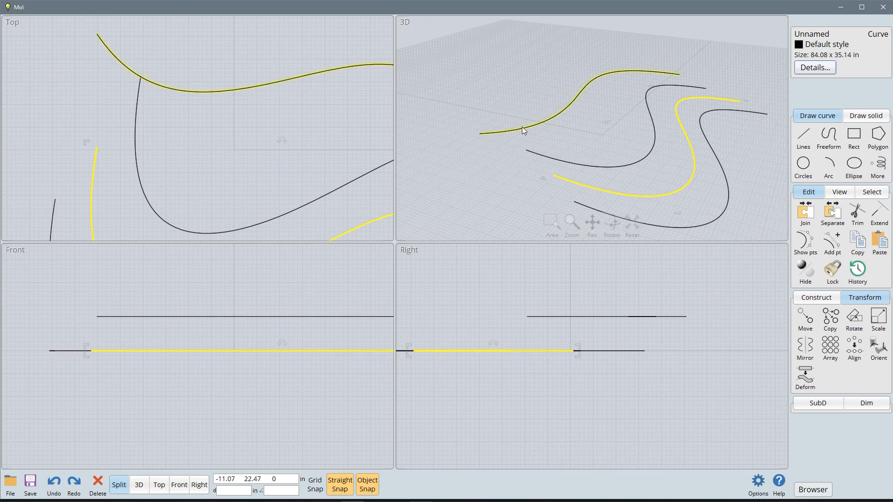
Step: Try to rotate the upper curve about an axis running from its near end to a point close to its far end
{"action": "left_click", "coordinate": [553, 120]}
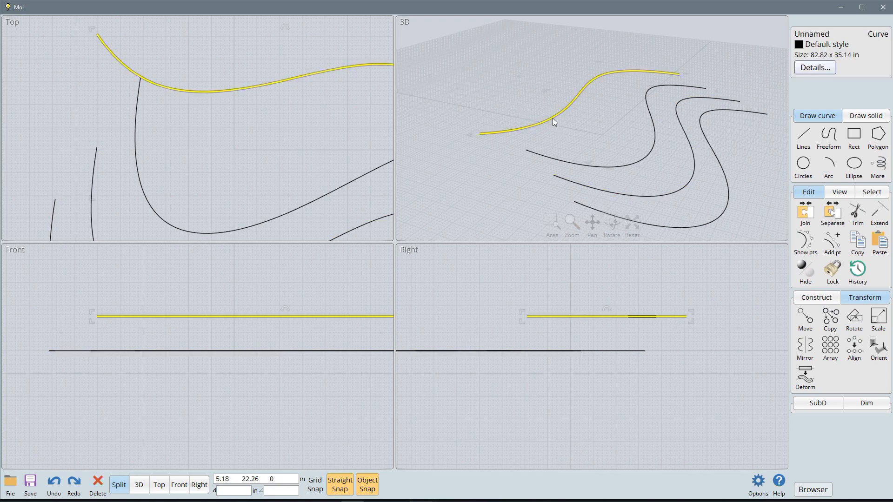
{"action": "left_click", "coordinate": [853, 321]}
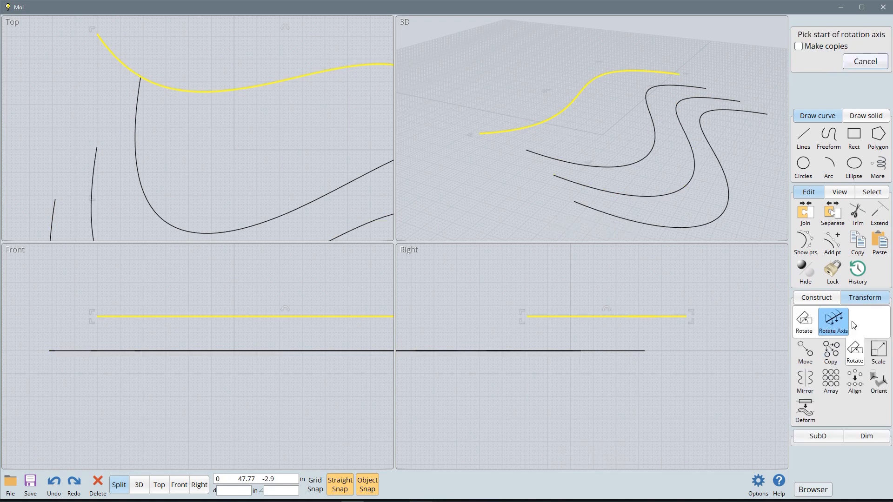
{"action": "left_click", "coordinate": [480, 133]}
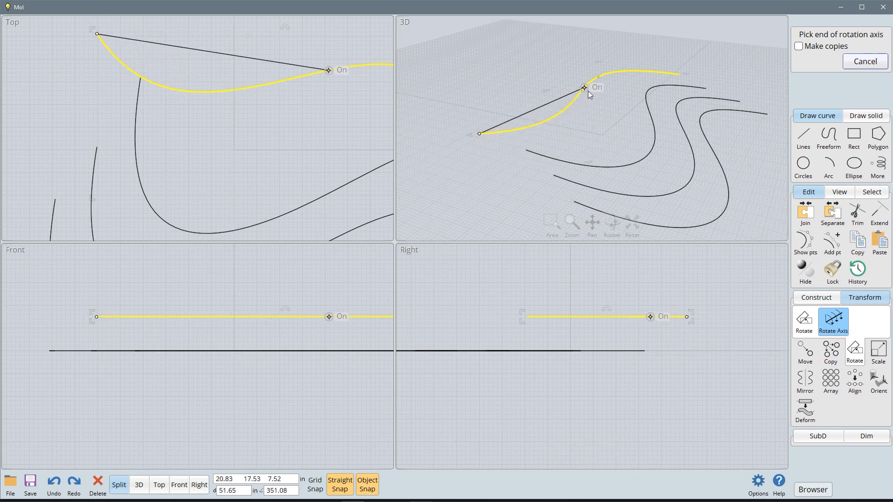
{"action": "left_click", "coordinate": [649, 72]}
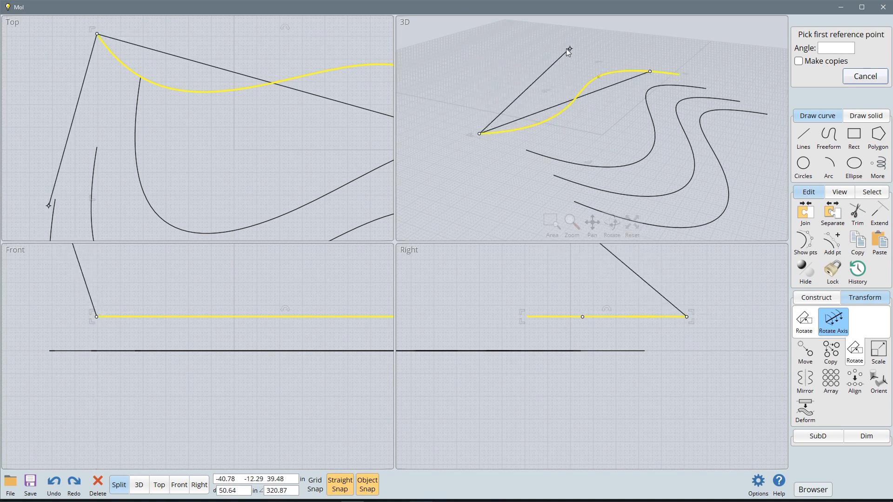
{"action": "left_click", "coordinate": [505, 48]}
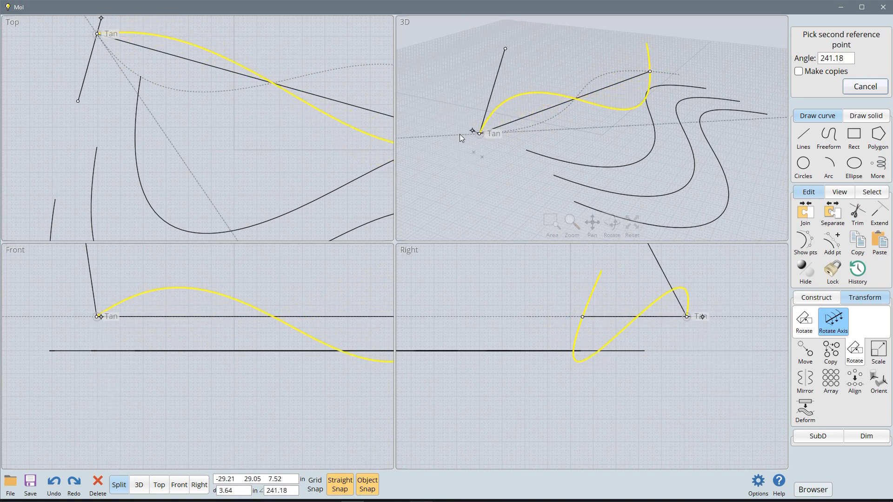
{"action": "left_click", "coordinate": [579, 133]}
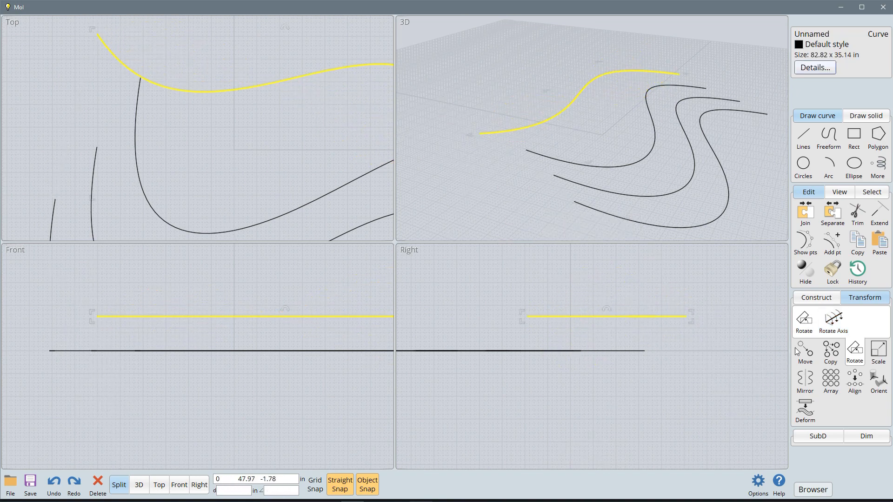
Step: Scale the upper curve down uniformly from its near end point to about 31 x 13 in
{"action": "left_click", "coordinate": [879, 349]}
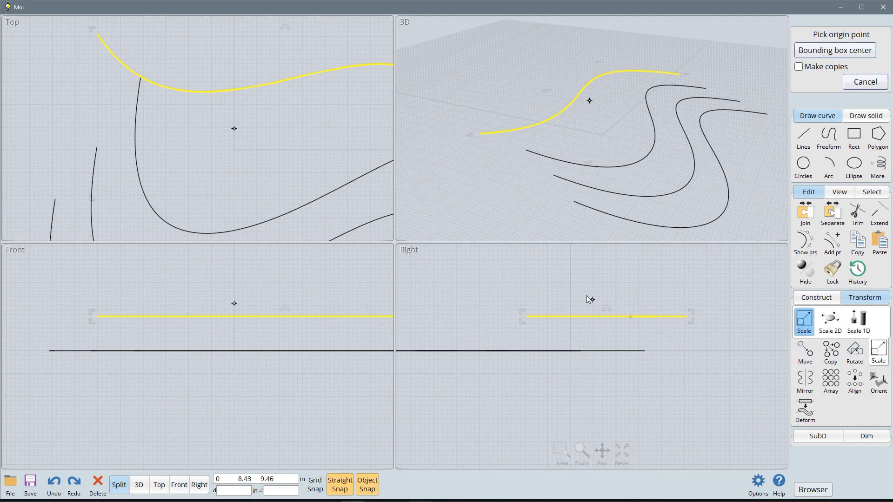
{"action": "left_click", "coordinate": [480, 134]}
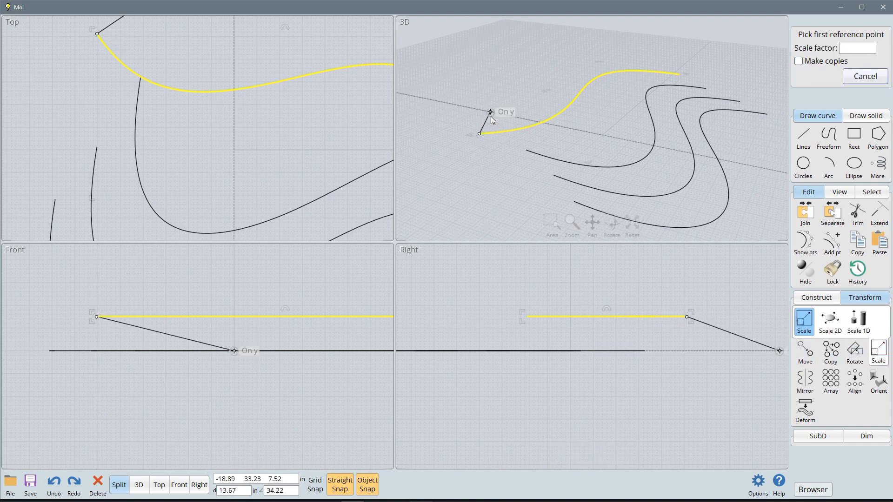
{"action": "left_click", "coordinate": [677, 73]}
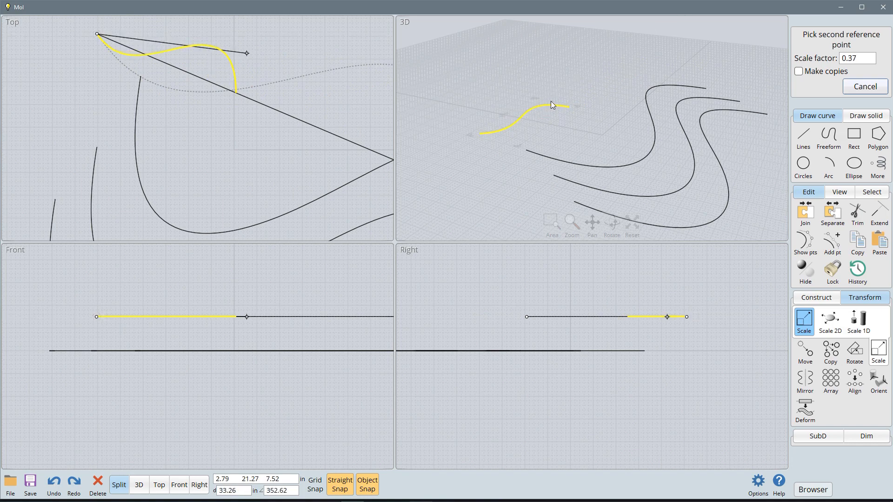
{"action": "left_click", "coordinate": [551, 102]}
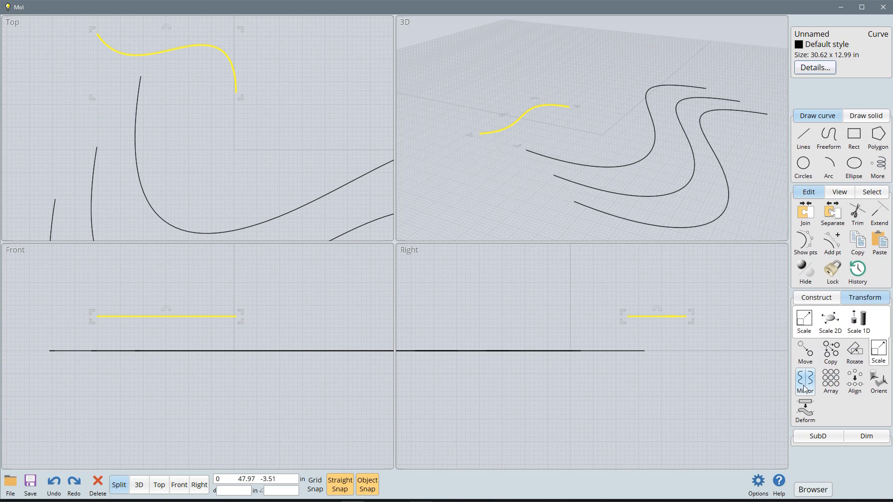
Step: Move the scaled-down curve along the positive X direction in the Top view, keeping it behind the three ground-plane curves
{"action": "left_click", "coordinate": [498, 133]}
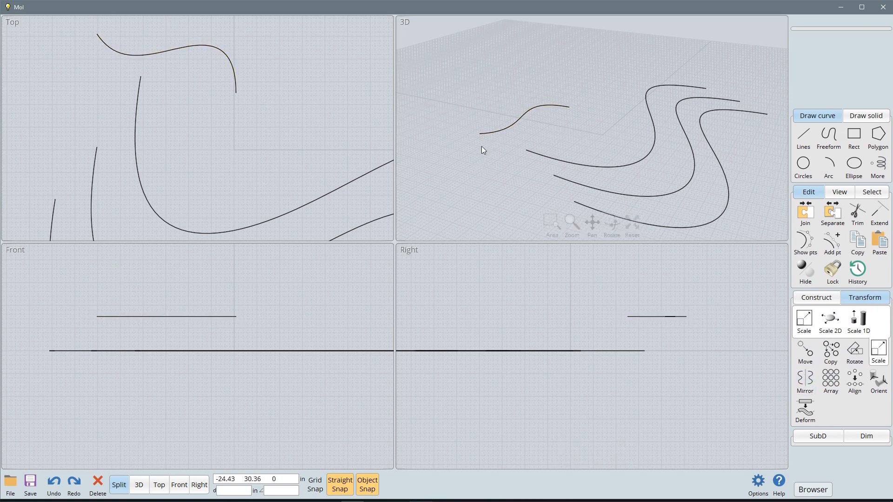
{"action": "left_click", "coordinate": [160, 54]}
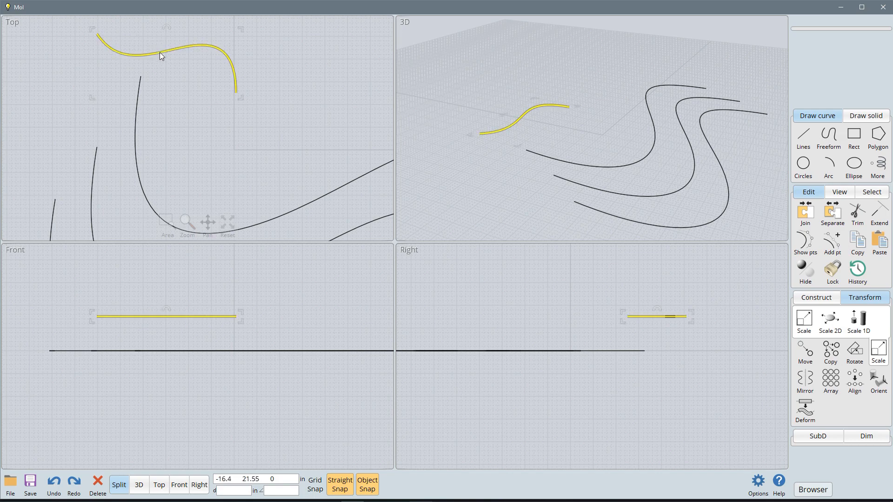
{"action": "left_click_drag", "start_coordinate": [159, 52], "coordinate": [278, 62]}
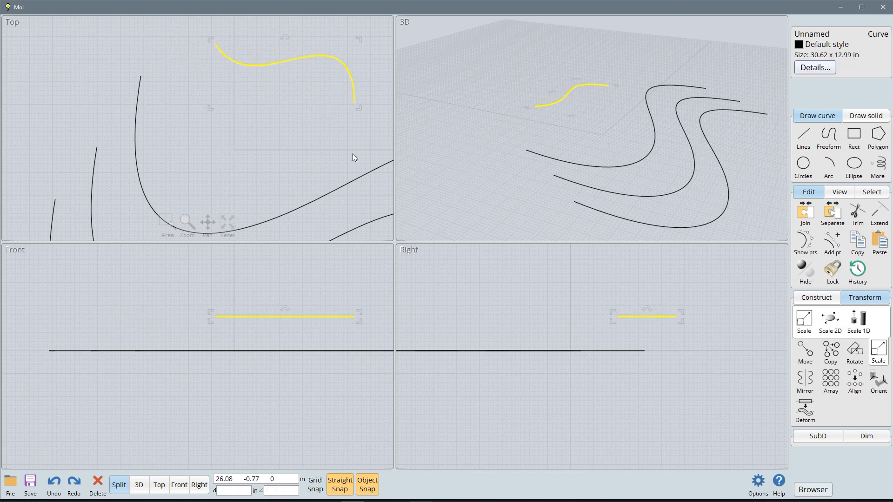
Step: Mirror the small curve across a line along X through its lower end in the Top view, keeping the original, and select both curves
{"action": "left_click", "coordinate": [805, 379]}
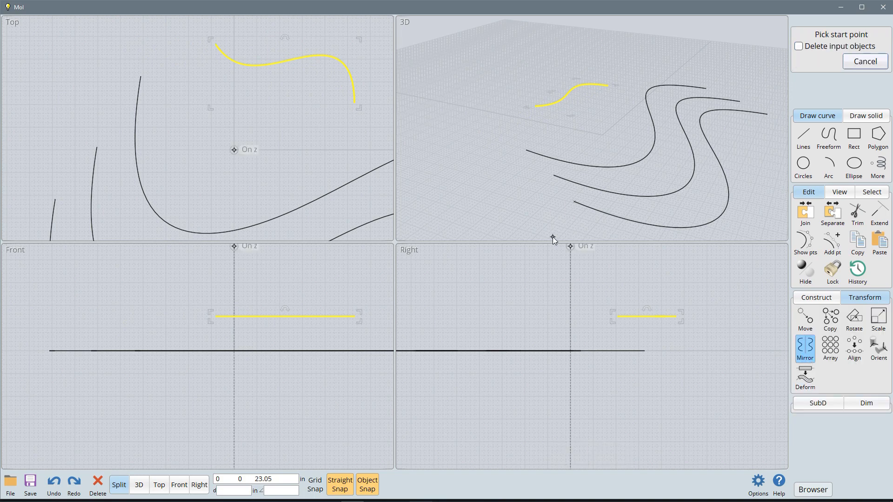
{"action": "left_click", "coordinate": [356, 104]}
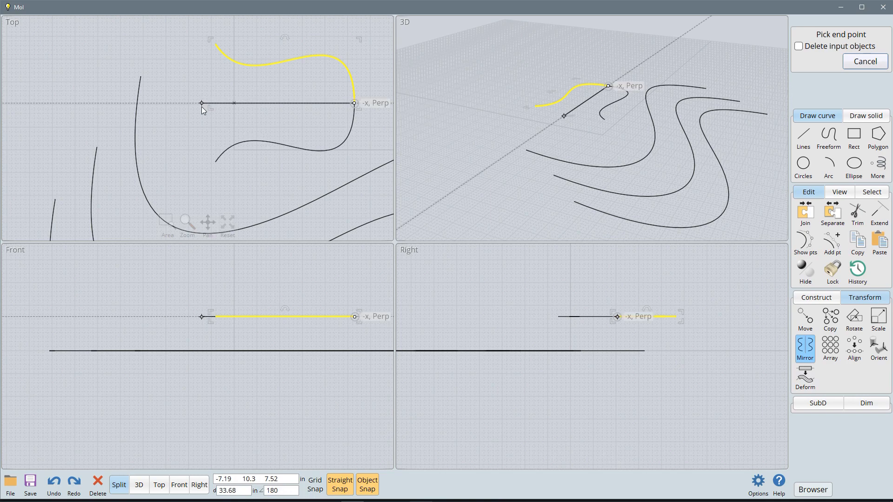
{"action": "left_click", "coordinate": [217, 106]}
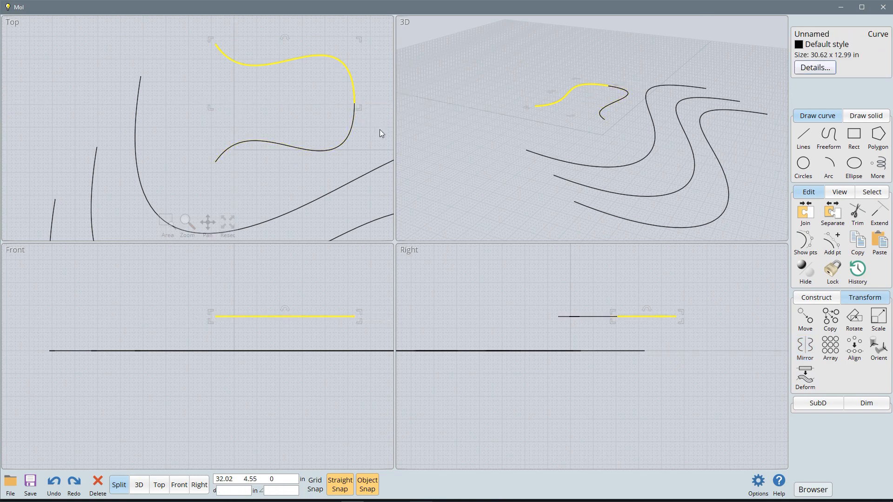
{"action": "left_click", "coordinate": [352, 135]}
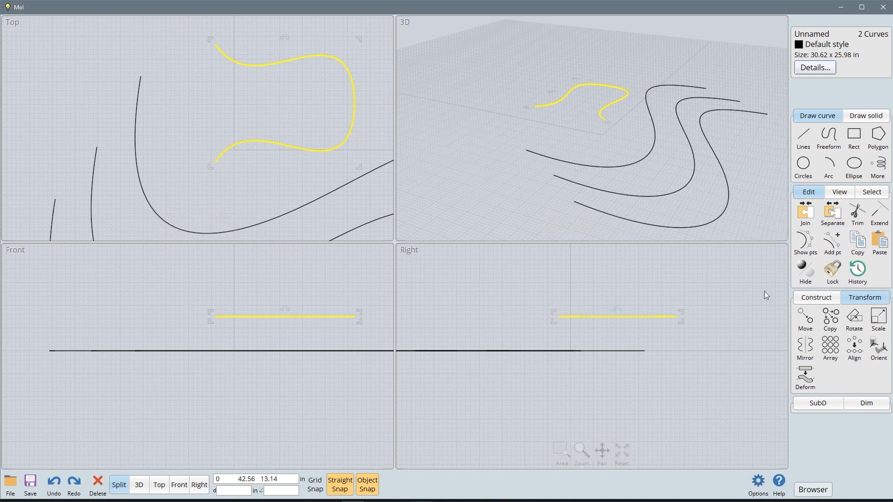
Step: Join the small curve and its mirrored copy into one curve
{"action": "left_click", "coordinate": [803, 223]}
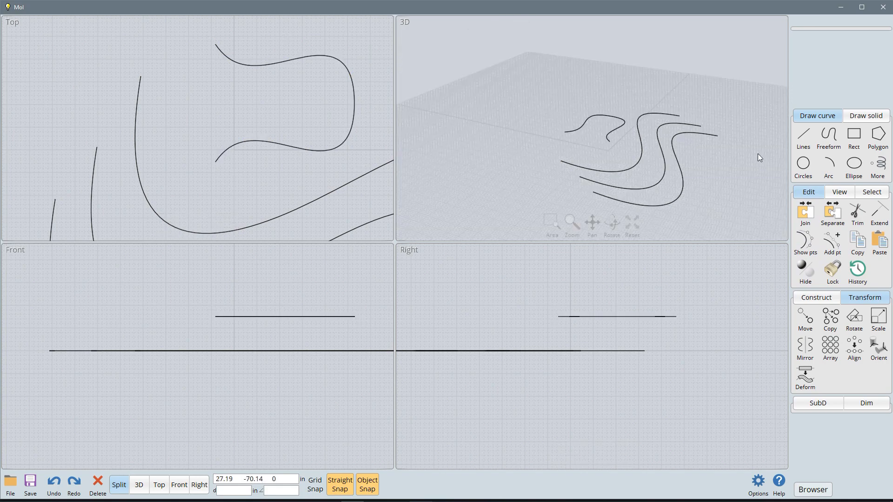
Step: Draw a solid sphere with a radius of about 3.33 in on the ground plane, well behind the curves in the 3D view
{"action": "left_click", "coordinate": [865, 116]}
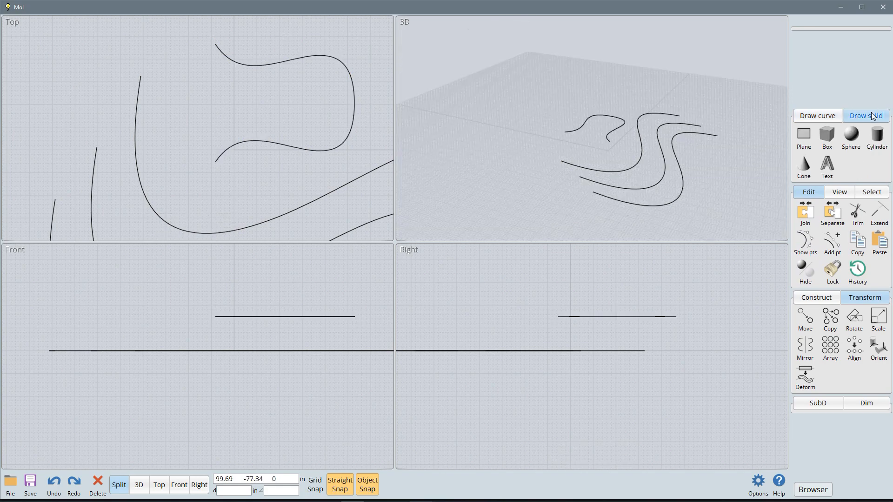
{"action": "left_click", "coordinate": [848, 144]}
{"action": "left_click", "coordinate": [506, 95]}
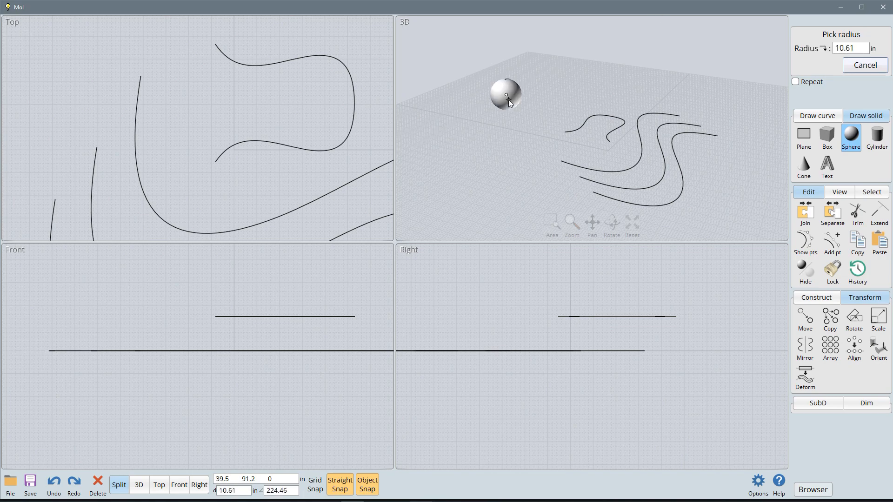
{"action": "left_click", "coordinate": [509, 94]}
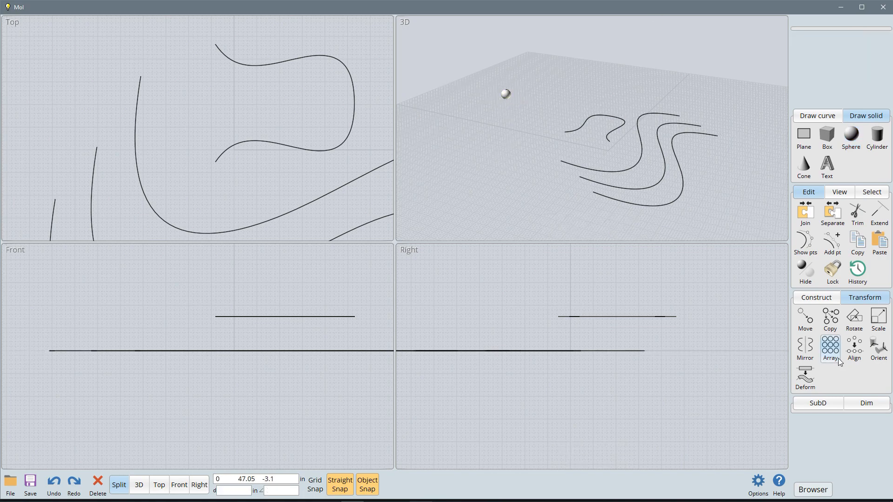
Step: Create a grid array of the sphere with 10 copies in X, 10 in Y and 5 in Z, spaced 5 in each way
{"action": "left_click", "coordinate": [506, 94]}
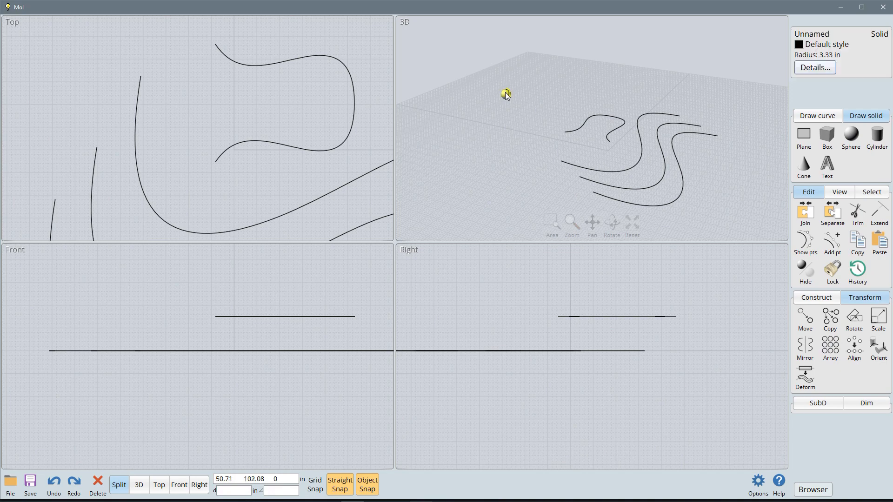
{"action": "left_click", "coordinate": [830, 346]}
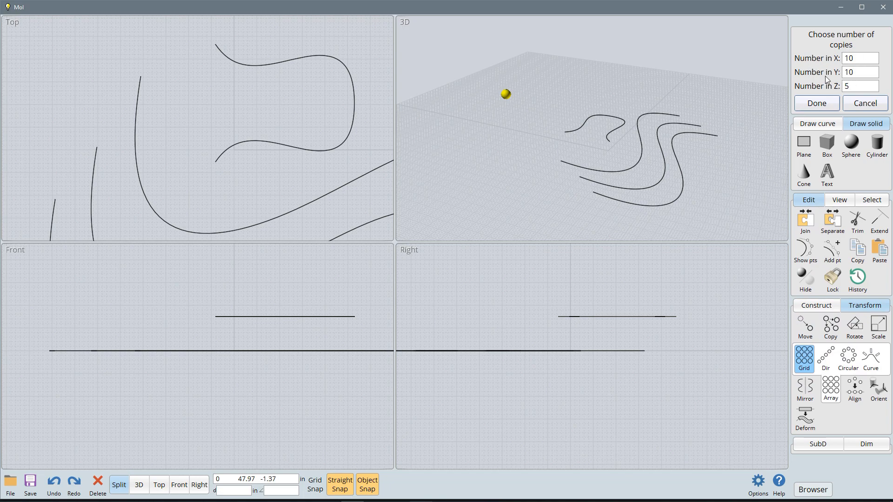
{"action": "left_click", "coordinate": [817, 103]}
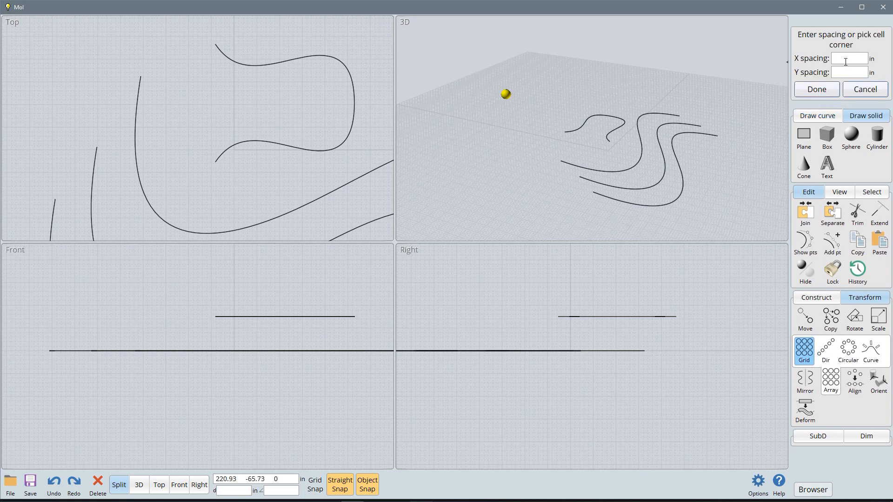
{"action": "left_click", "coordinate": [846, 59]}
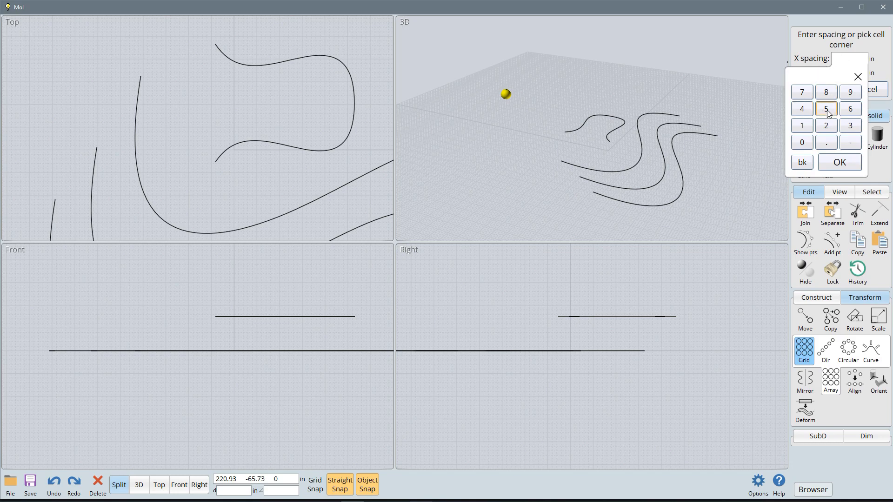
{"action": "left_click", "coordinate": [840, 162]}
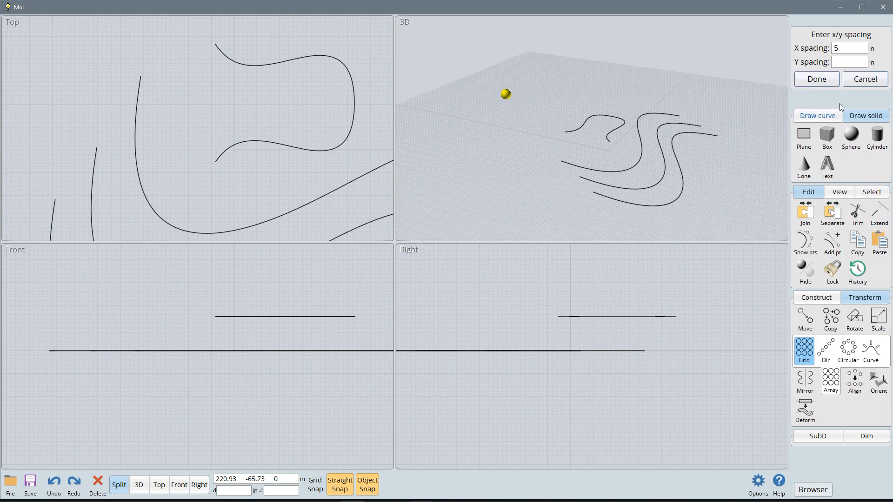
{"action": "left_click", "coordinate": [847, 63]}
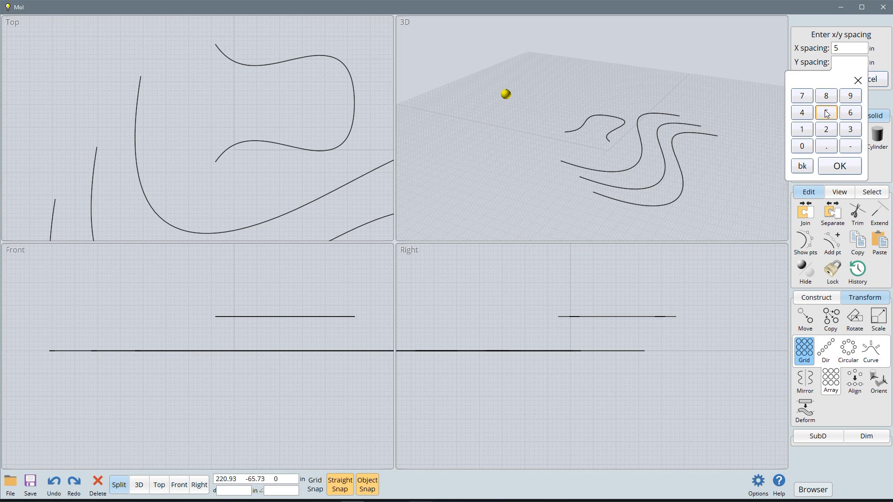
{"action": "left_click", "coordinate": [844, 168]}
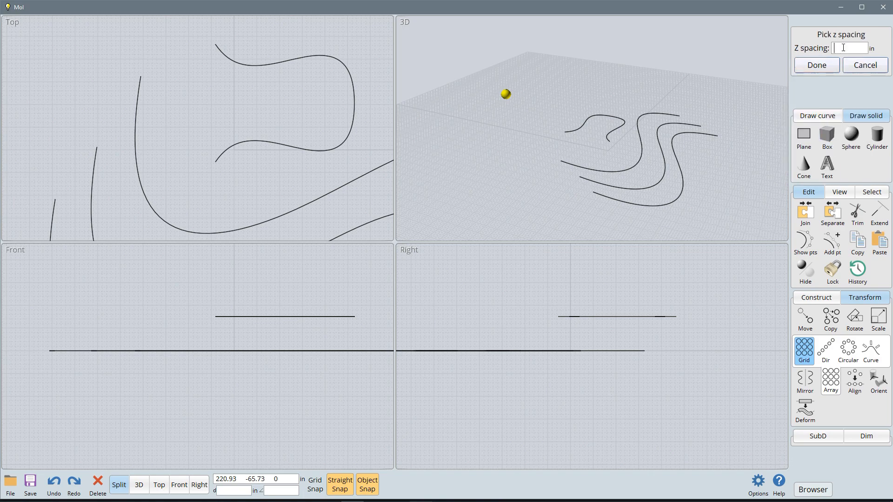
{"action": "left_click", "coordinate": [843, 48]}
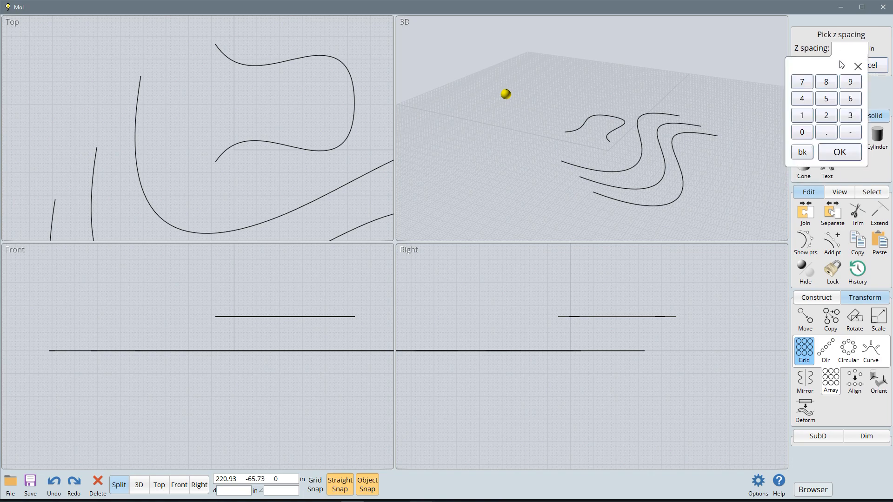
{"action": "left_click", "coordinate": [840, 152]}
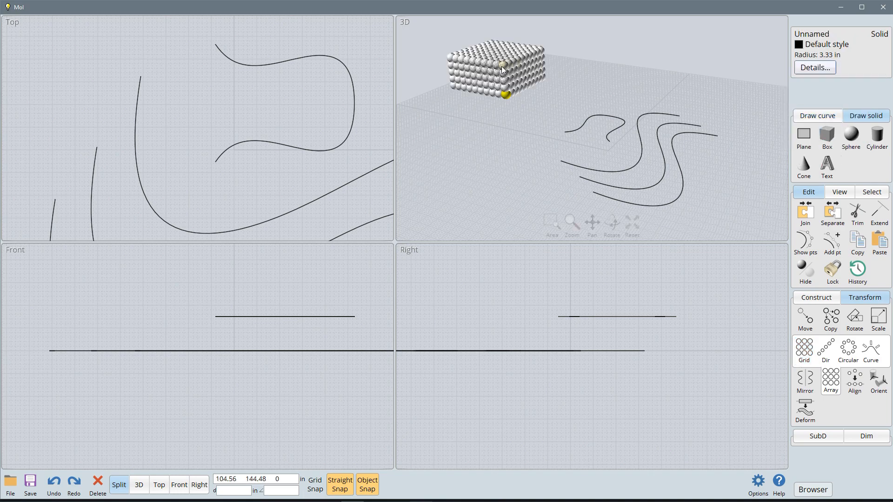
Step: Inspect the block of arrayed spheres and undo the grid array
{"action": "scroll", "coordinate": [500, 72], "scroll_direction": "up", "scroll_amount": 5}
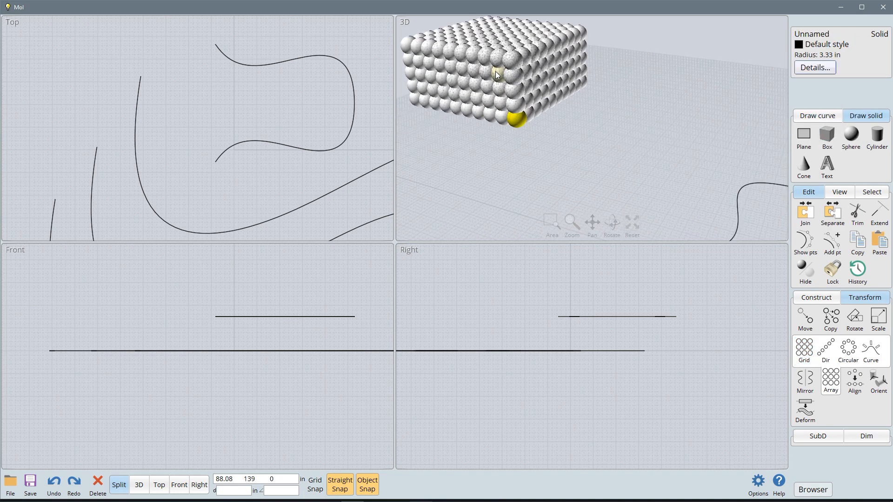
{"action": "scroll", "coordinate": [497, 74], "scroll_direction": "down", "scroll_amount": 3}
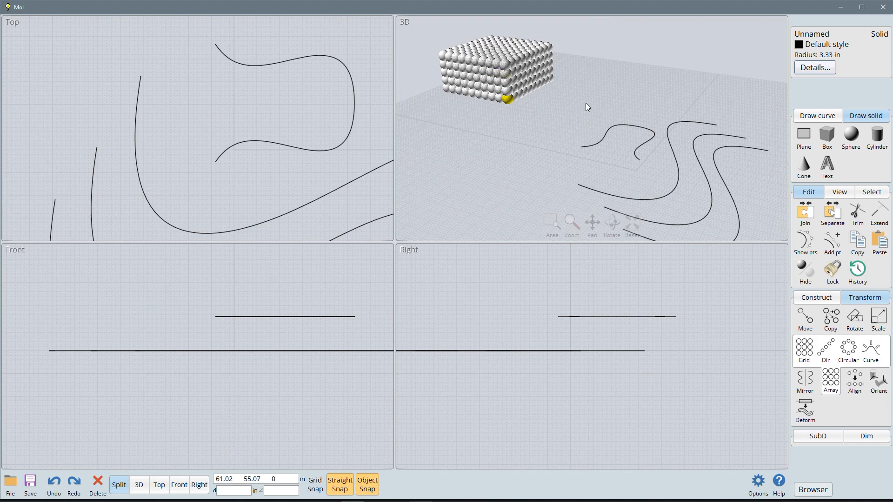
{"action": "key", "text": "ctrl+z"}
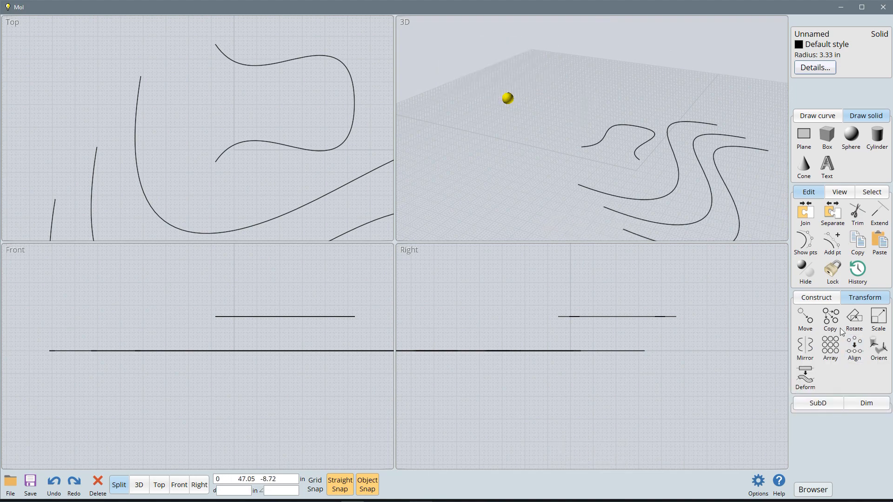
Step: Create a directional array of 5 spheres in Offset, Count mode, with an offset of about 8.4 in along negative Y
{"action": "left_click", "coordinate": [834, 350]}
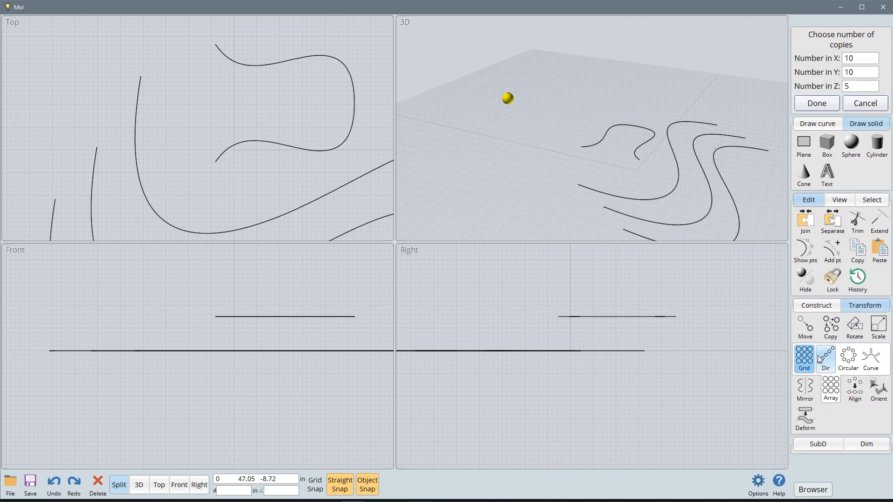
{"action": "left_click", "coordinate": [825, 358]}
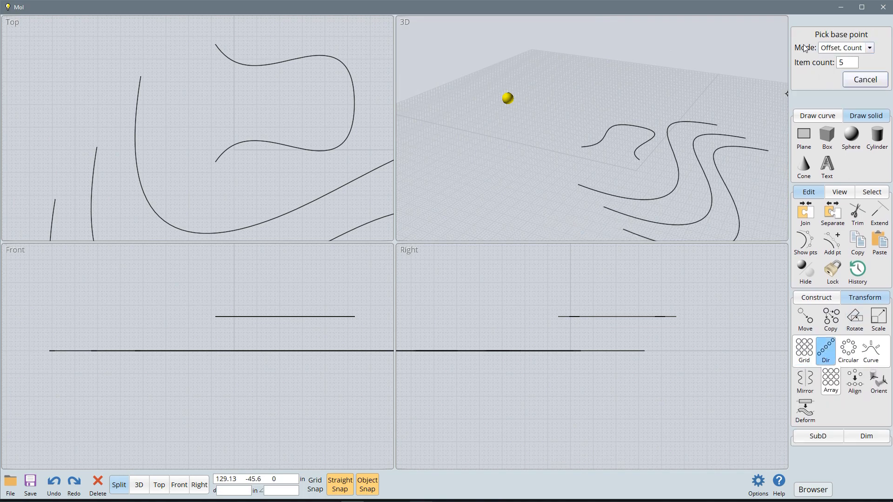
{"action": "left_click", "coordinate": [869, 48]}
{"action": "left_click", "coordinate": [843, 57]}
{"action": "left_click", "coordinate": [511, 99]}
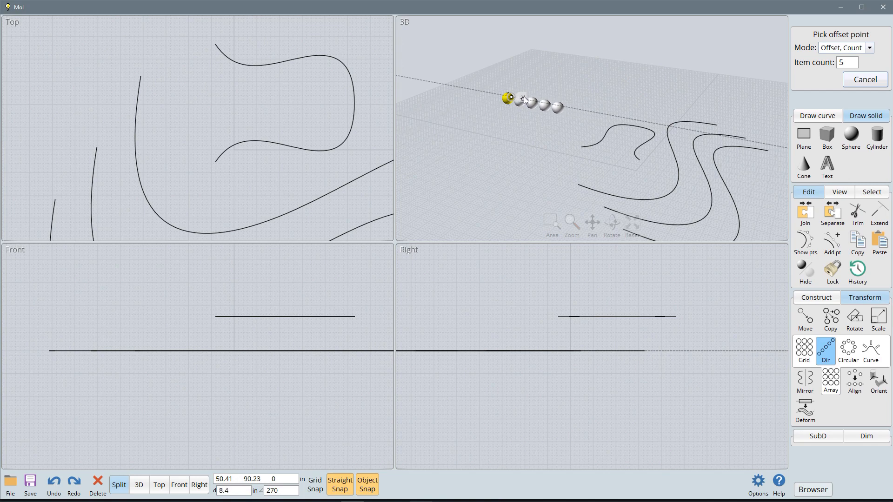
{"action": "left_click", "coordinate": [538, 114]}
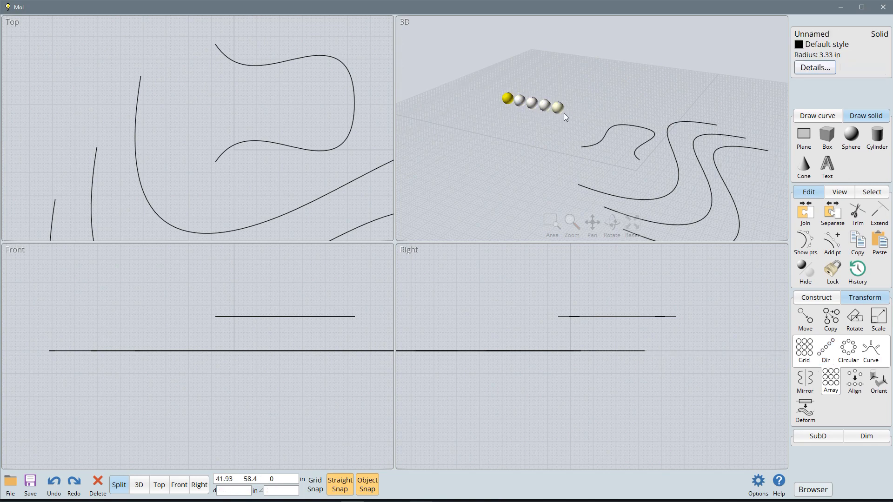
Step: Create a circular array of 8 spheres over 360 degrees in the Front view, around a center just beyond the sphere on the positive X side
{"action": "left_click", "coordinate": [825, 350]}
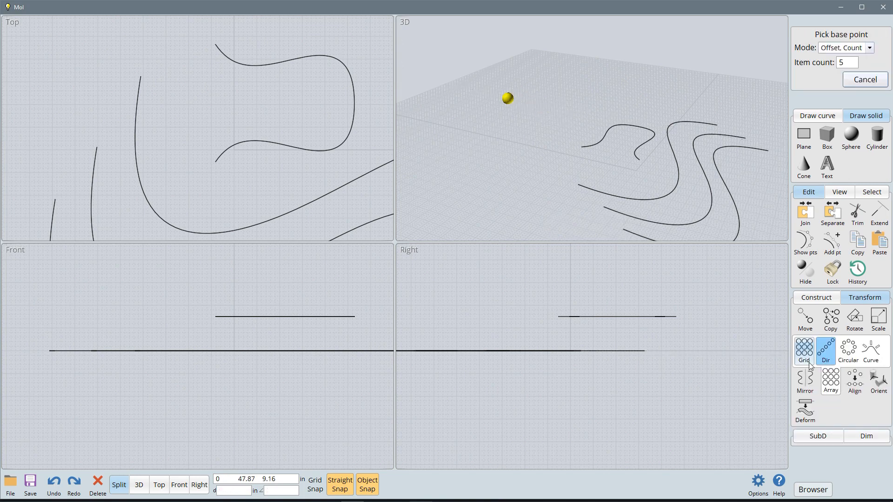
{"action": "left_click", "coordinate": [851, 355]}
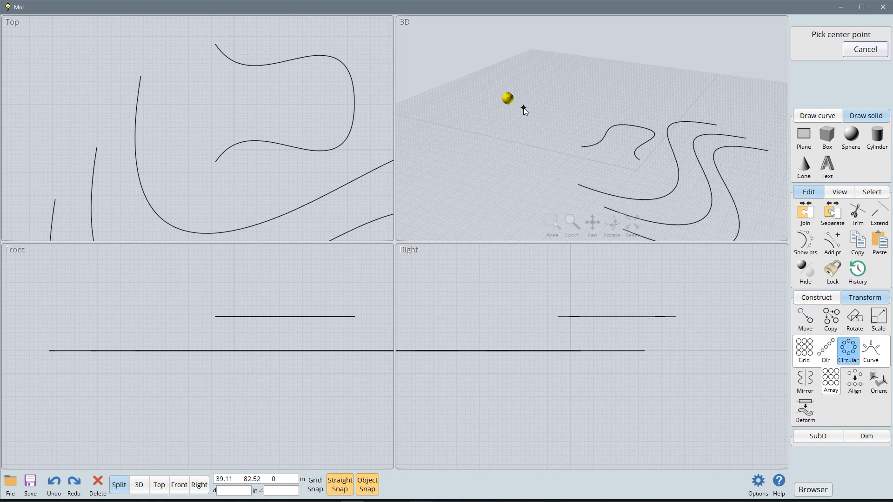
{"action": "scroll", "coordinate": [361, 298], "scroll_direction": "down", "scroll_amount": 5}
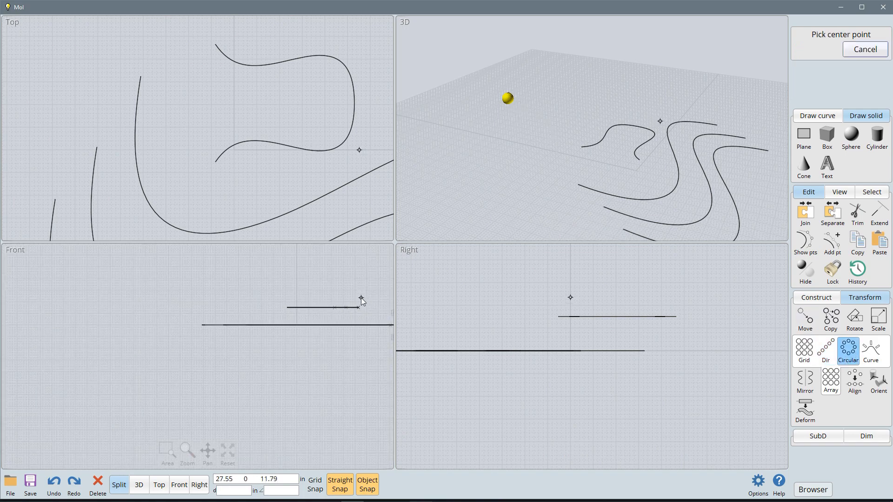
{"action": "scroll", "coordinate": [119, 284], "scroll_direction": "up", "scroll_amount": 1}
{"action": "scroll", "coordinate": [309, 305], "scroll_direction": "up", "scroll_amount": 3}
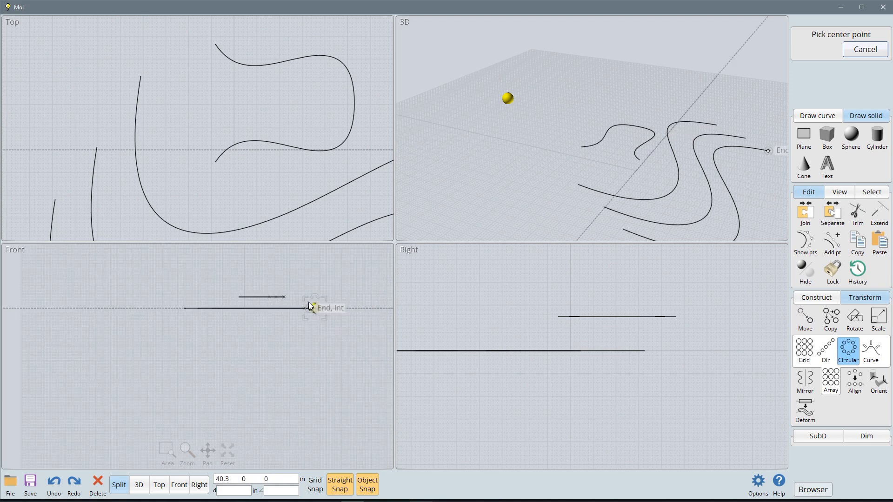
{"action": "left_click", "coordinate": [346, 308]}
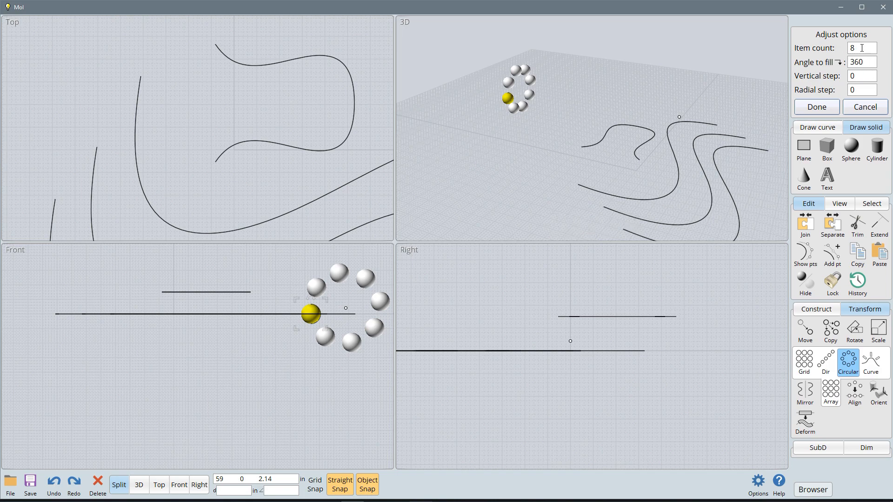
{"action": "left_click", "coordinate": [868, 75]}
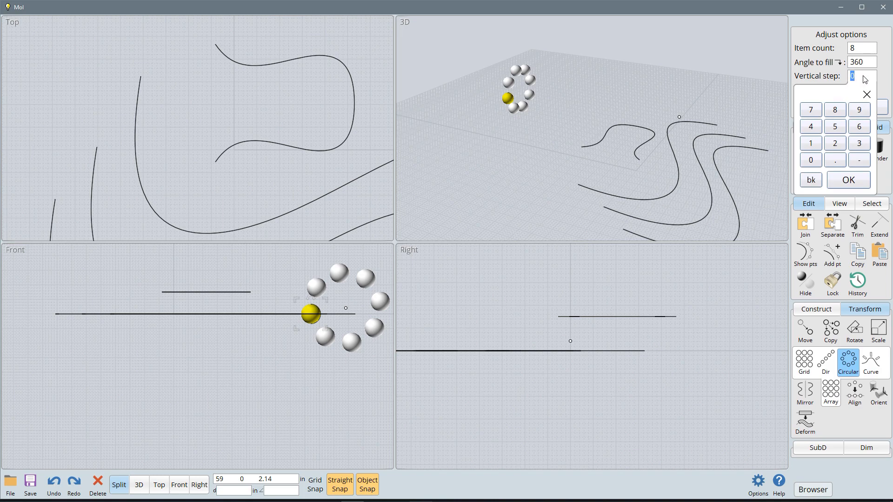
{"action": "left_click", "coordinate": [866, 95]}
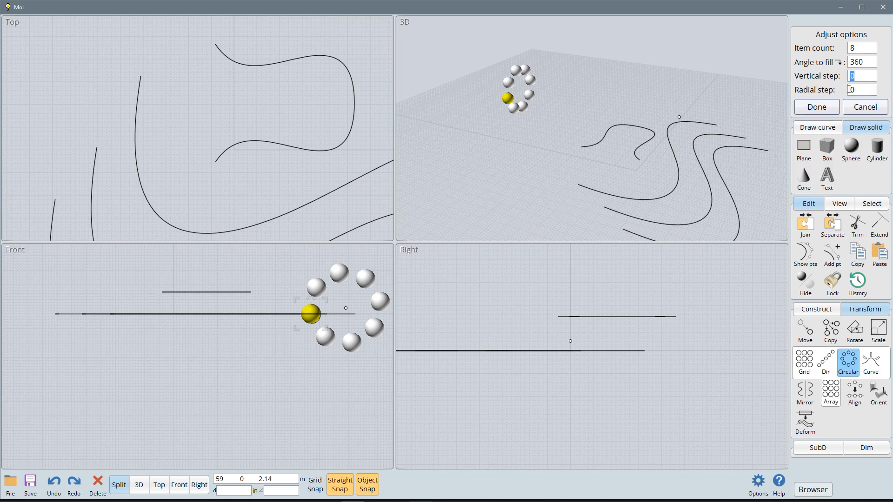
{"action": "left_click", "coordinate": [819, 108]}
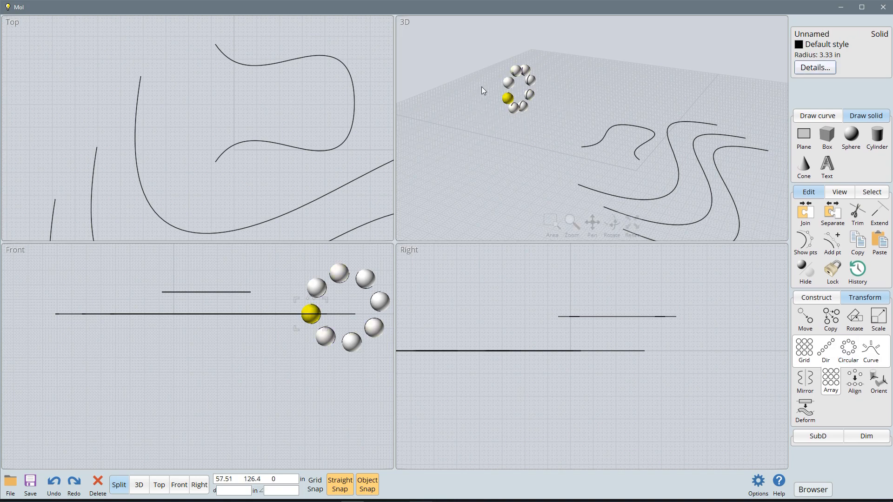
Step: Undo the circular array of the sphere
{"action": "key", "text": "ctrl+z"}
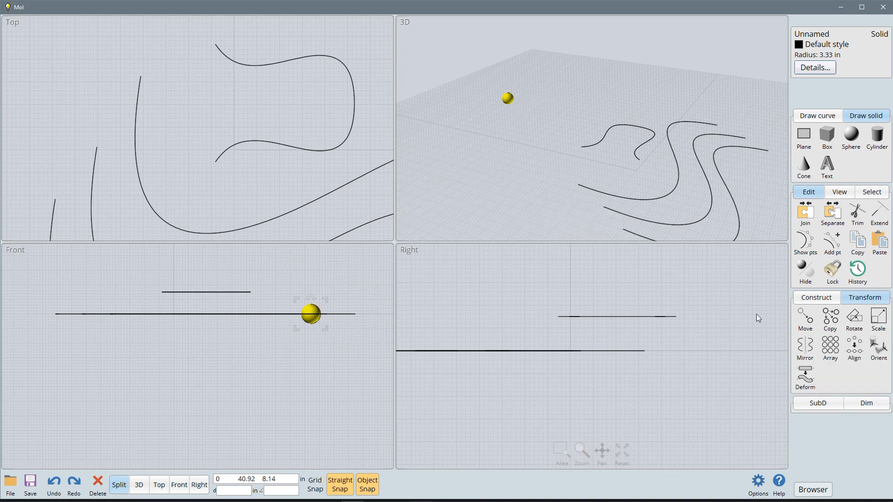
{"action": "left_click", "coordinate": [830, 346]}
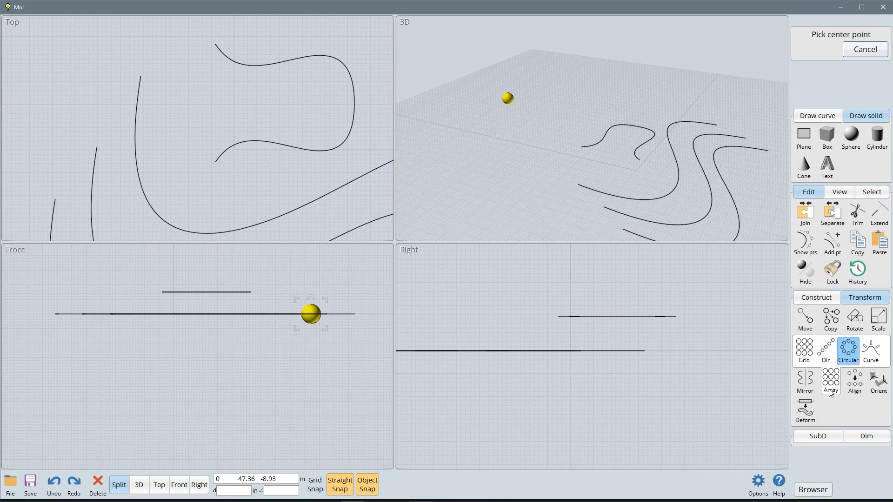
{"action": "left_click", "coordinate": [858, 51]}
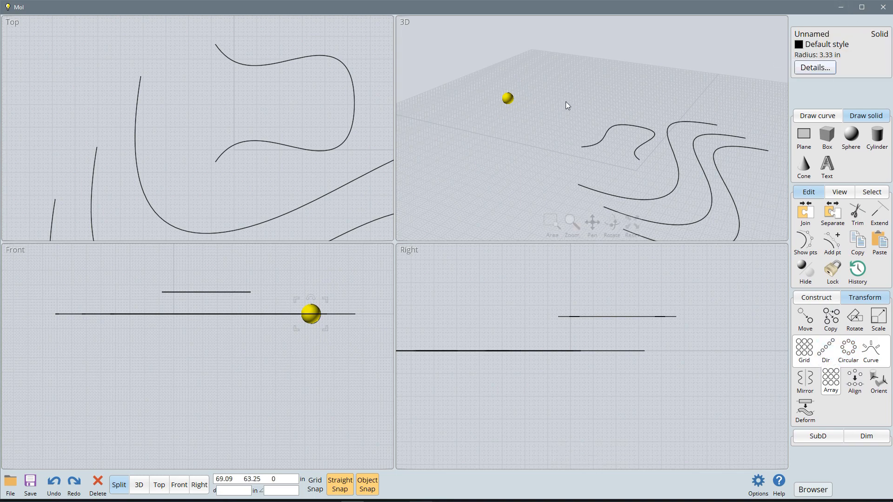
Step: Move the sphere onto the far end point of the frontmost ground-plane curve in the 3D view
{"action": "left_click_drag", "start_coordinate": [505, 98], "coordinate": [767, 151]}
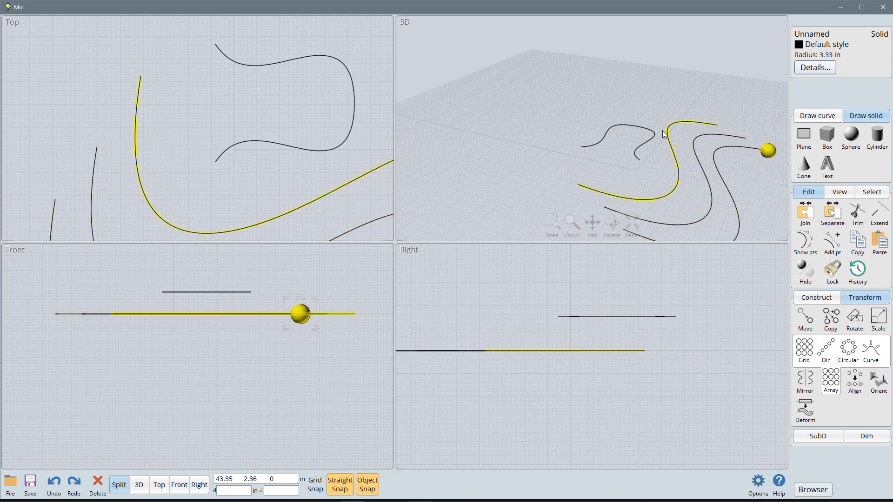
{"action": "mouse_move", "coordinate": [577, 86]}
{"action": "right_mouse_down"}
{"action": "mouse_move", "coordinate": [552, 59]}
{"action": "mouse_move", "coordinate": [578, 95]}
{"action": "right_mouse_up"}
{"action": "key", "text": "Return"}
{"action": "scroll", "coordinate": [574, 150], "scroll_direction": "down", "scroll_amount": 1}
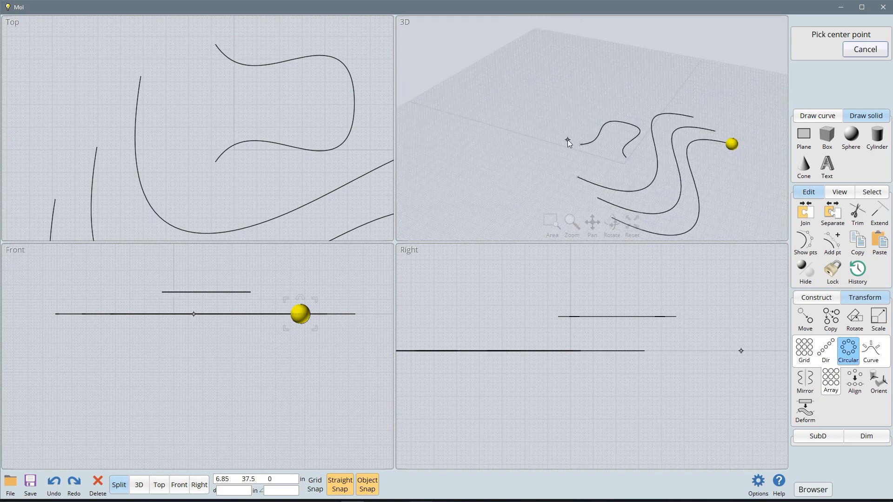
{"action": "scroll", "coordinate": [757, 183], "scroll_direction": "up", "scroll_amount": 1}
{"action": "scroll", "coordinate": [757, 182], "scroll_direction": "down", "scroll_amount": 1}
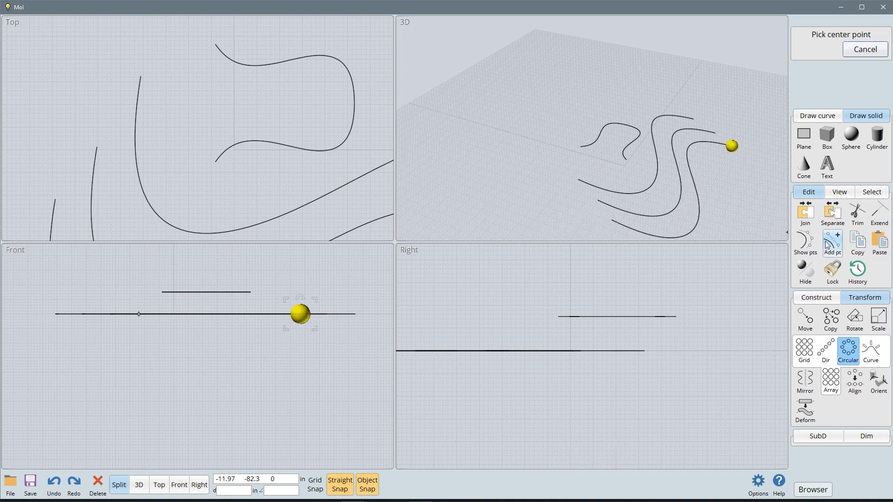
{"action": "left_click", "coordinate": [859, 49]}
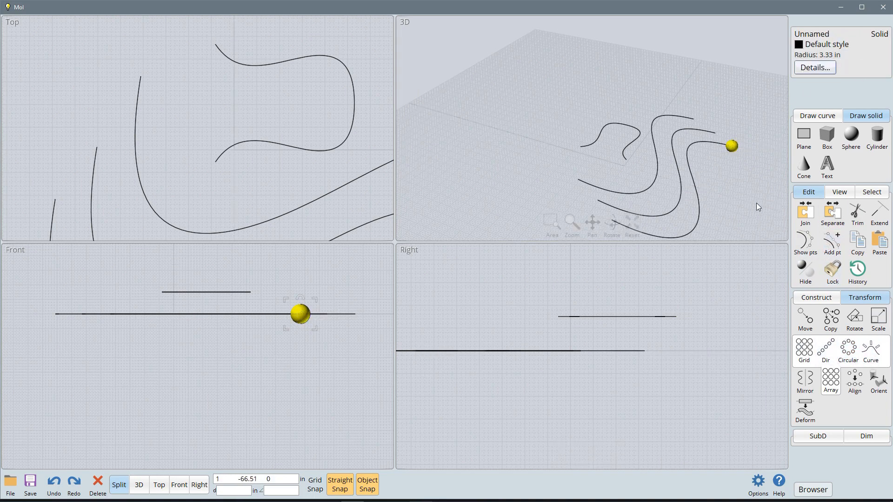
Step: Array the sphere along the frontmost ground-plane curve with 10 items and Freeform rotation, then clear the selection
{"action": "left_click", "coordinate": [872, 352]}
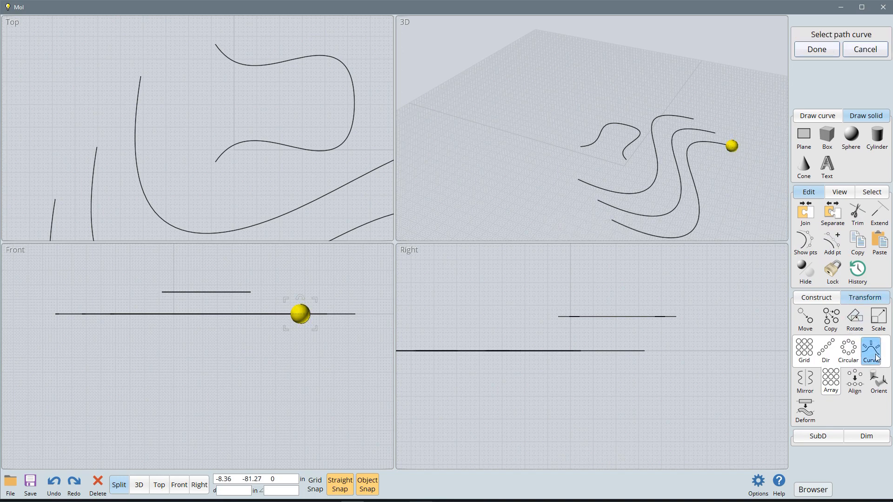
{"action": "left_click", "coordinate": [700, 197]}
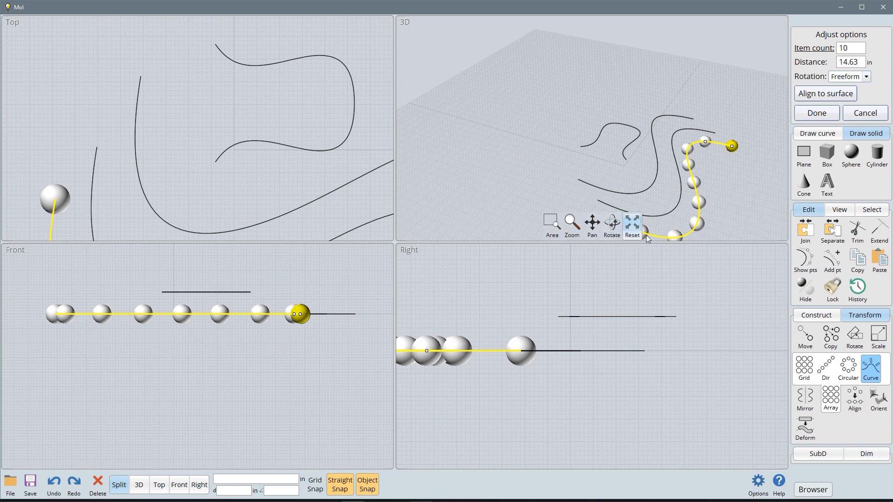
{"action": "right_click", "coordinate": [747, 185]}
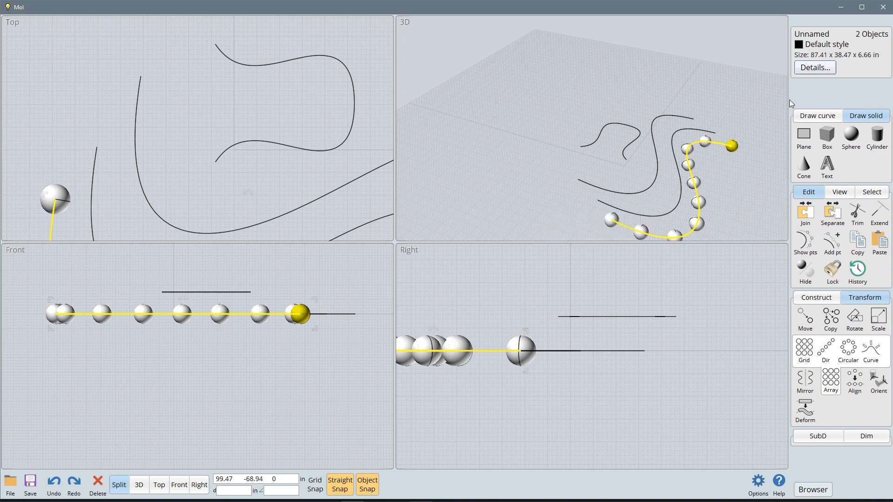
{"action": "scroll", "coordinate": [732, 177], "scroll_direction": "down", "scroll_amount": 3}
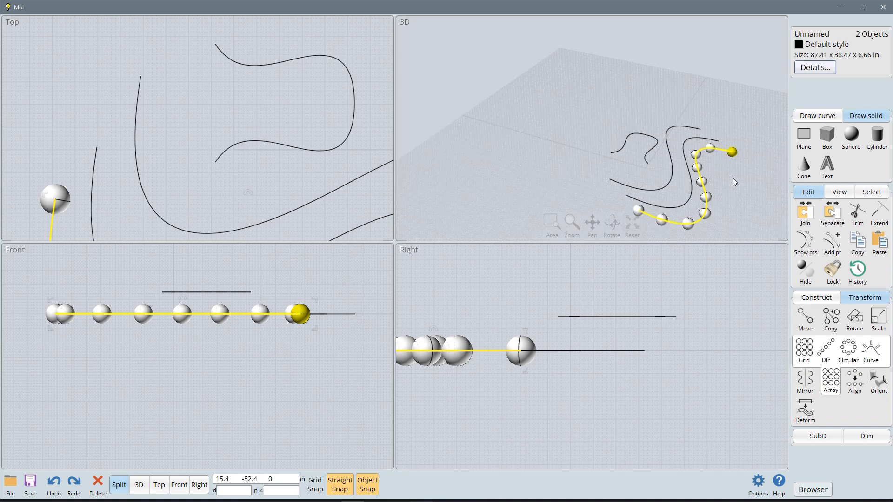
{"action": "left_click", "coordinate": [747, 200]}
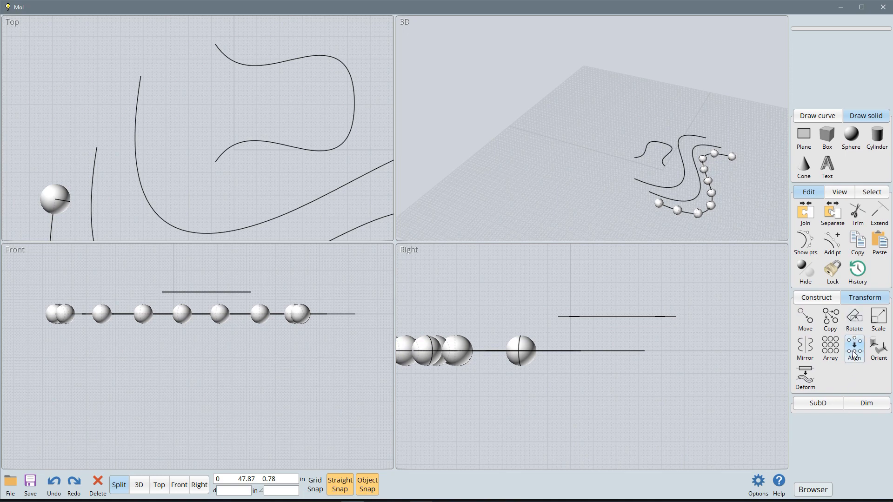
Step: Draw a straight two-point polyline in the 3D view, standing apart from the curves on the outer side of the sphere array
{"action": "left_click", "coordinate": [704, 190]}
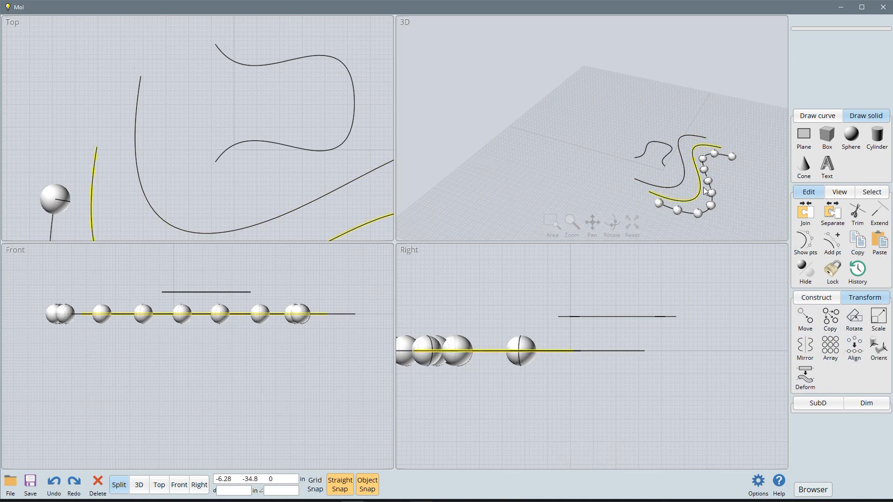
{"action": "key", "text": "Escape"}
{"action": "left_click", "coordinate": [807, 117]}
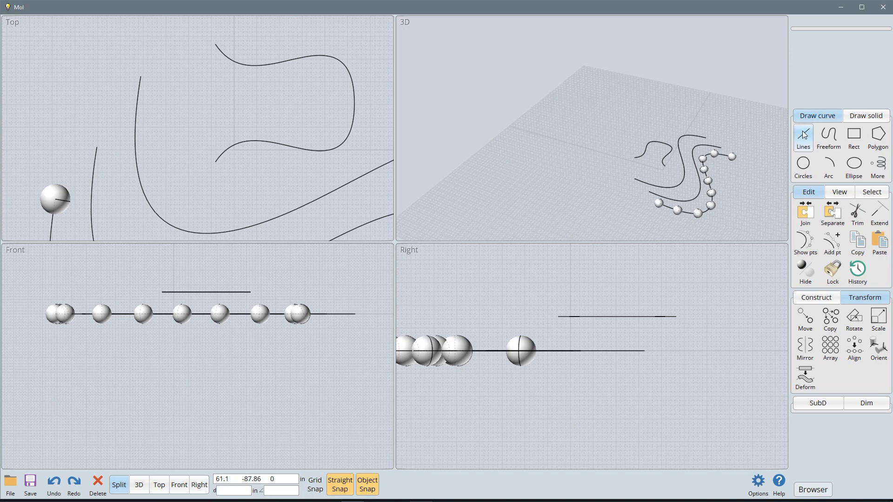
{"action": "left_click", "coordinate": [804, 135]}
{"action": "left_click", "coordinate": [768, 129]}
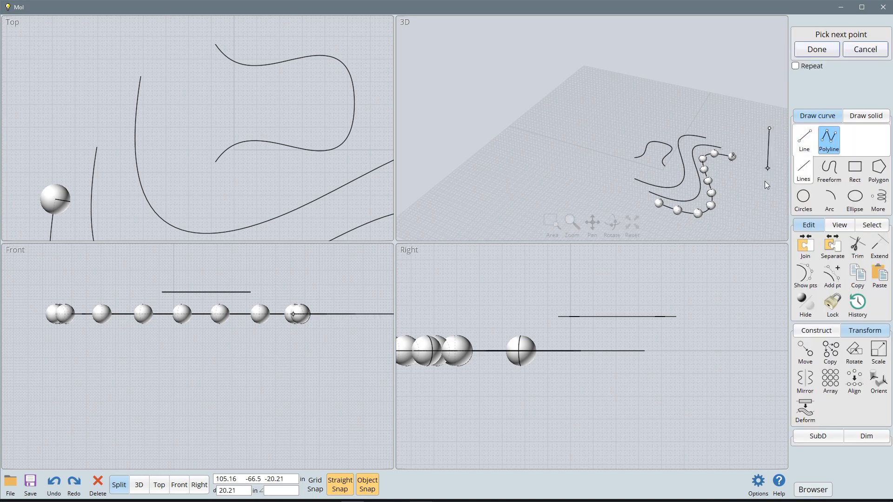
{"action": "left_click", "coordinate": [744, 236]}
{"action": "right_click", "coordinate": [762, 236]}
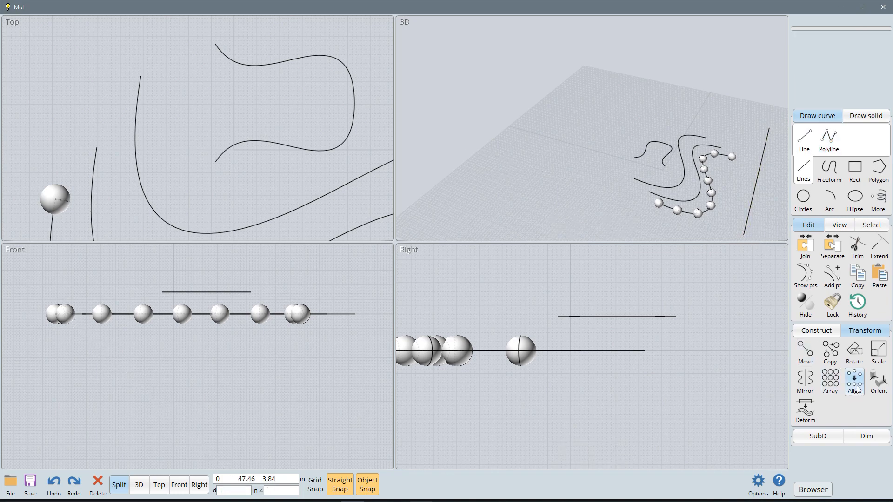
{"action": "left_click", "coordinate": [726, 158]}
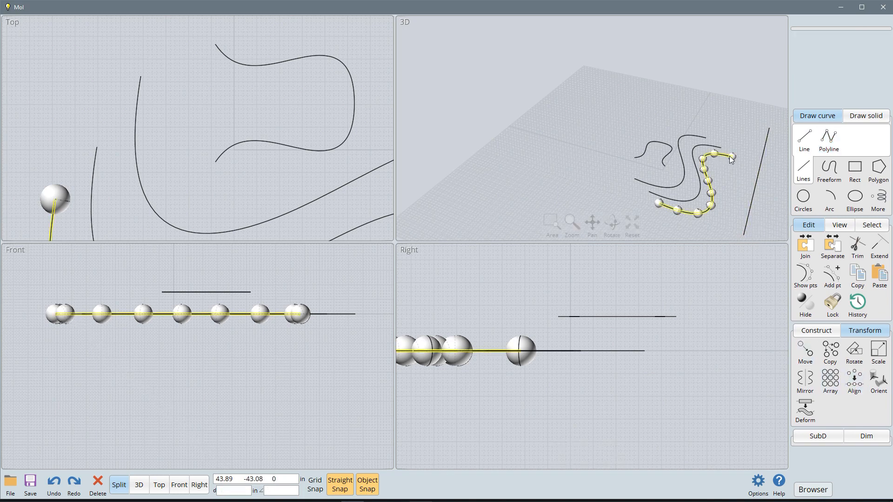
{"action": "left_click", "coordinate": [712, 147]}
{"action": "left_click", "coordinate": [712, 147]}
{"action": "left_click_drag", "start_coordinate": [738, 144], "coordinate": [645, 222]}
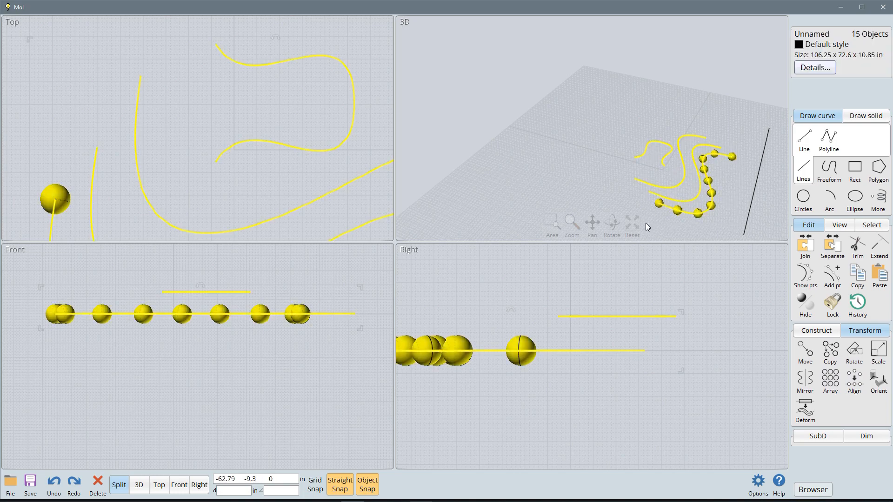
{"action": "left_click", "coordinate": [734, 175]}
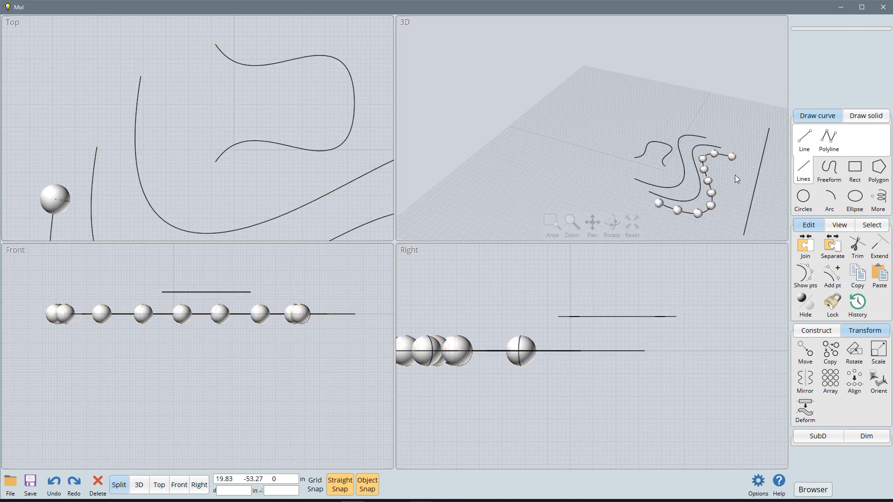
Step: Delete the path curve running through the arrayed spheres and select all ten spheres in the 3D view
{"action": "left_click", "coordinate": [667, 211]}
{"action": "key", "text": "Delete"}
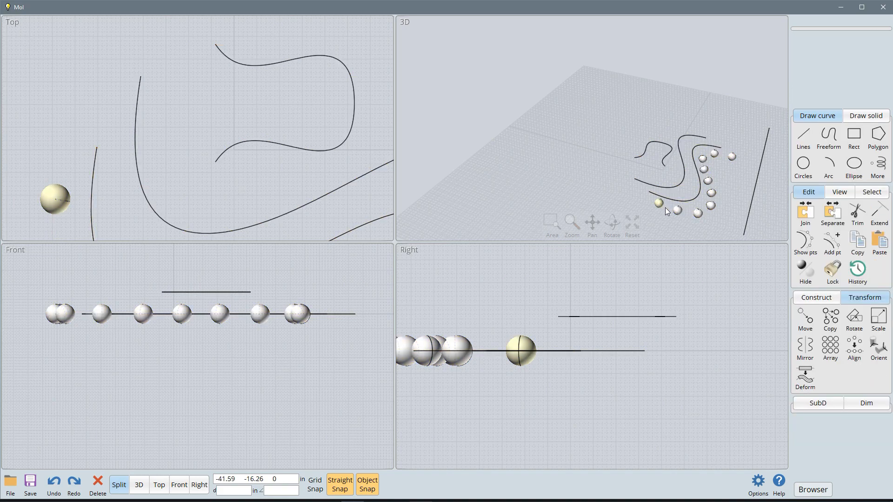
{"action": "left_click", "coordinate": [660, 204]}
{"action": "left_click", "coordinate": [677, 210]}
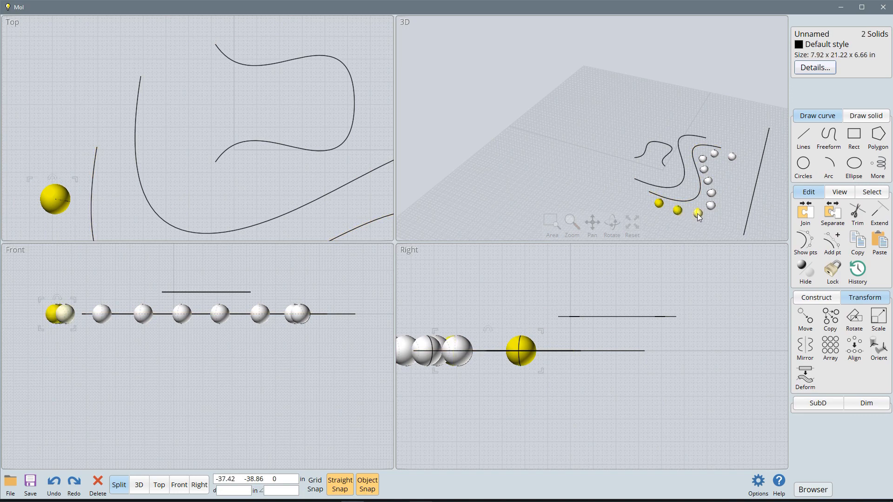
{"action": "left_click", "coordinate": [698, 213]}
{"action": "left_click", "coordinate": [711, 206]}
{"action": "left_click", "coordinate": [711, 192]}
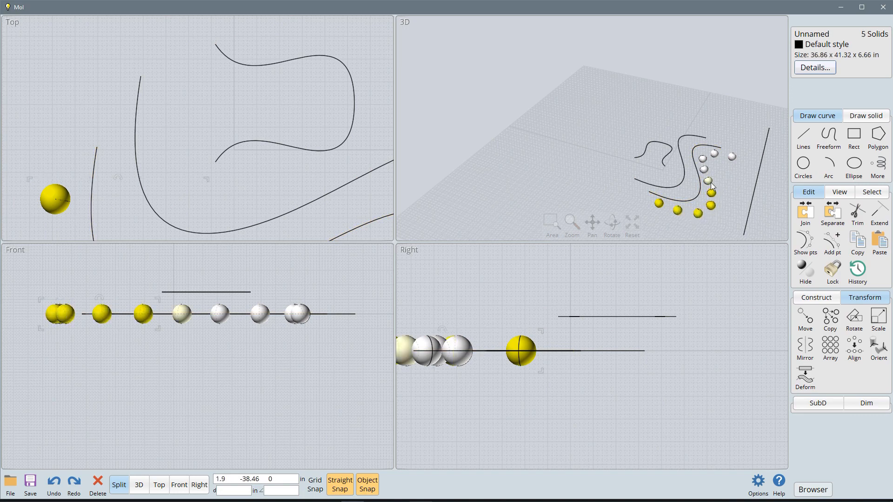
{"action": "left_click", "coordinate": [707, 181]}
{"action": "left_click", "coordinate": [704, 167]}
{"action": "left_click", "coordinate": [703, 164]}
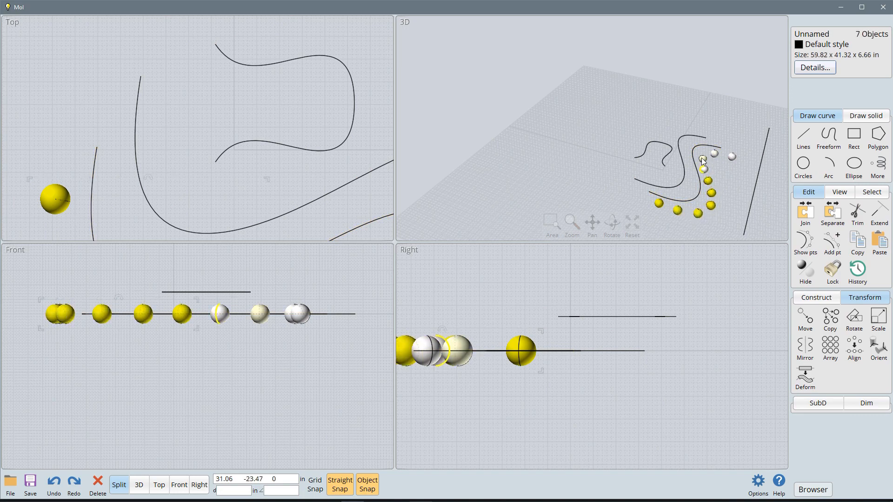
{"action": "left_click", "coordinate": [702, 159]}
{"action": "left_click", "coordinate": [714, 154]}
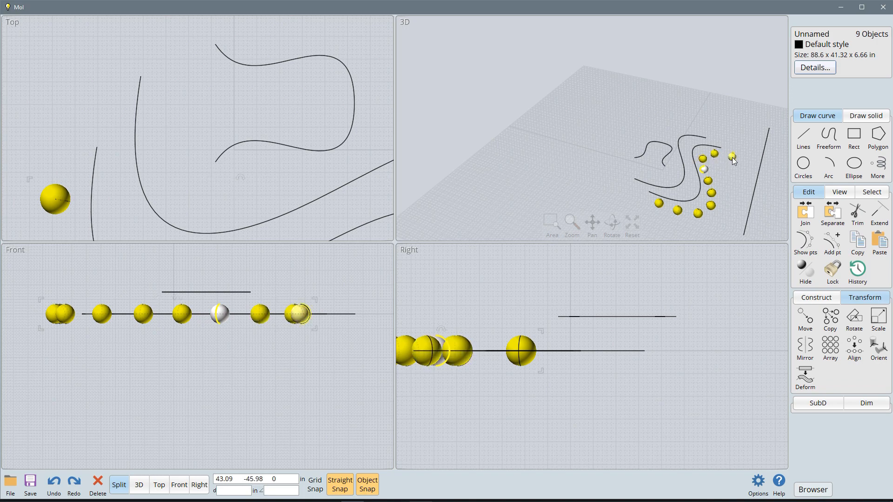
{"action": "left_click", "coordinate": [731, 158]}
{"action": "left_click", "coordinate": [700, 169]}
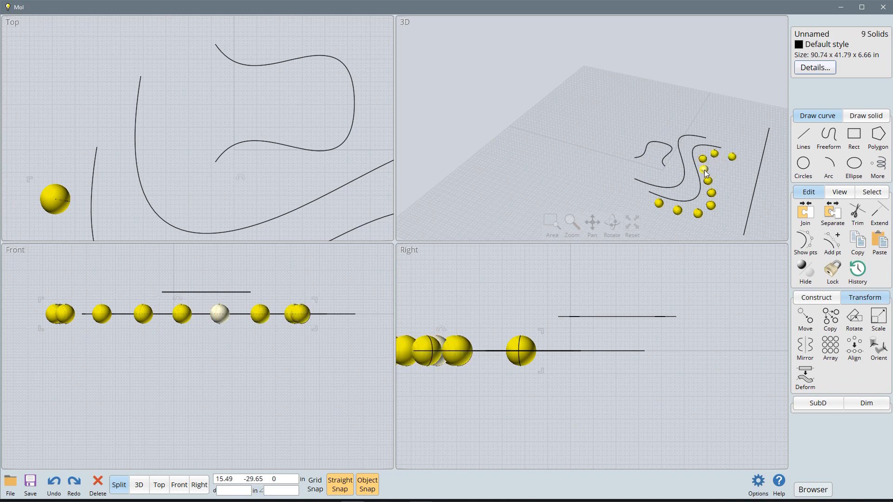
{"action": "left_click", "coordinate": [704, 169]}
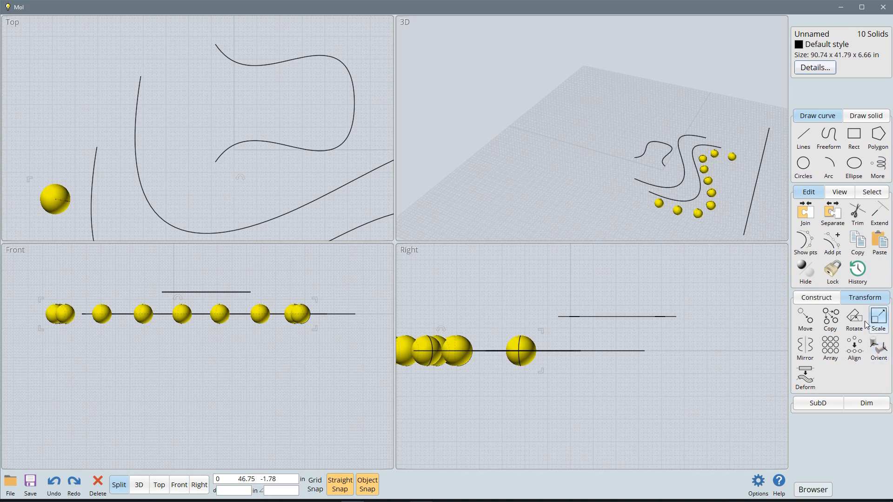
Step: Preview the Top, Bottom, Vert center, Left and Right alignments on the spheres, and align them by Horiz center in a row beyond the curves
{"action": "left_click", "coordinate": [854, 348]}
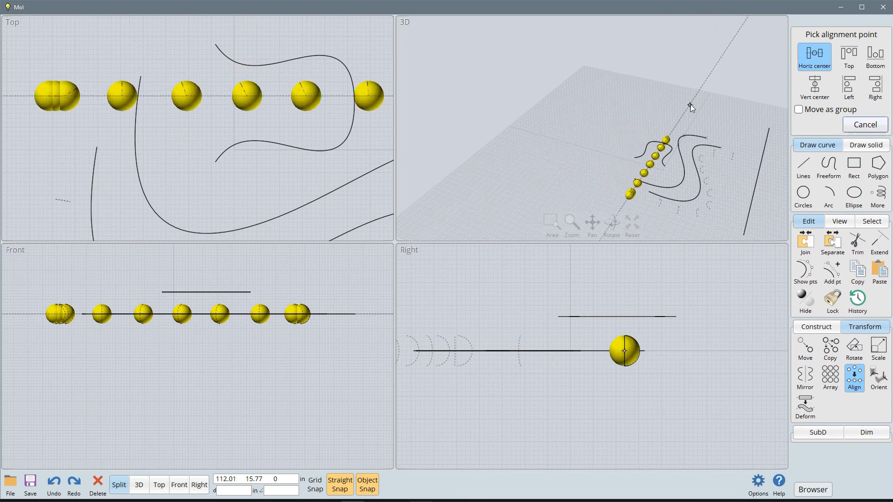
{"action": "left_click", "coordinate": [848, 55]}
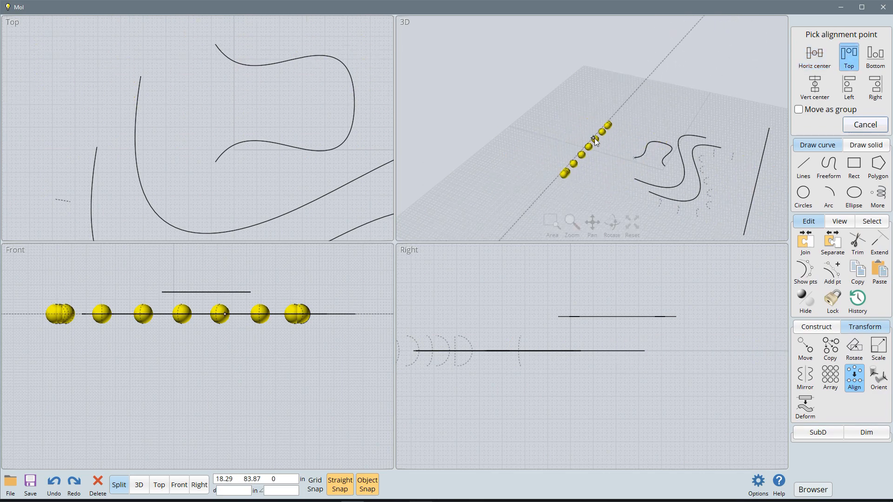
{"action": "left_click", "coordinate": [875, 55]}
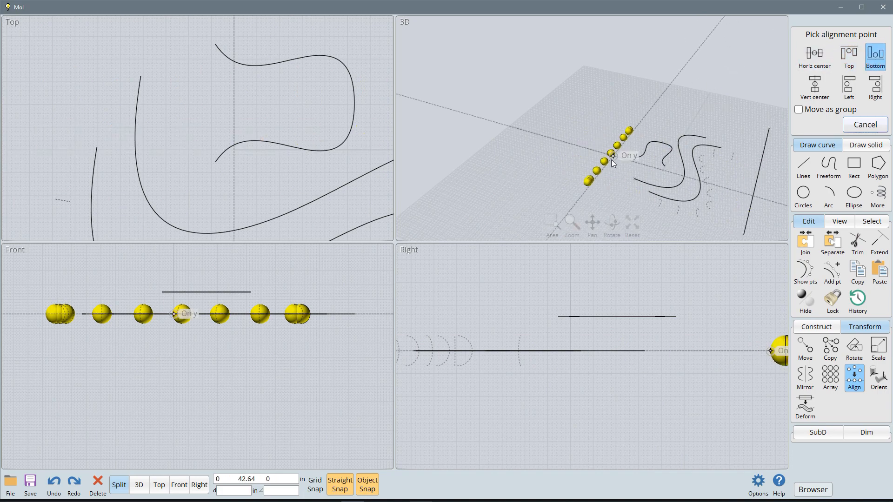
{"action": "left_click", "coordinate": [819, 97]}
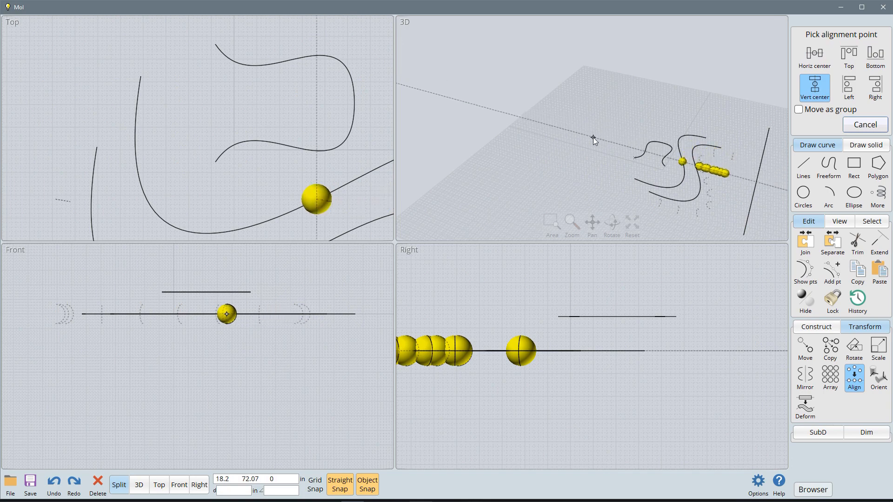
{"action": "left_click", "coordinate": [849, 90]}
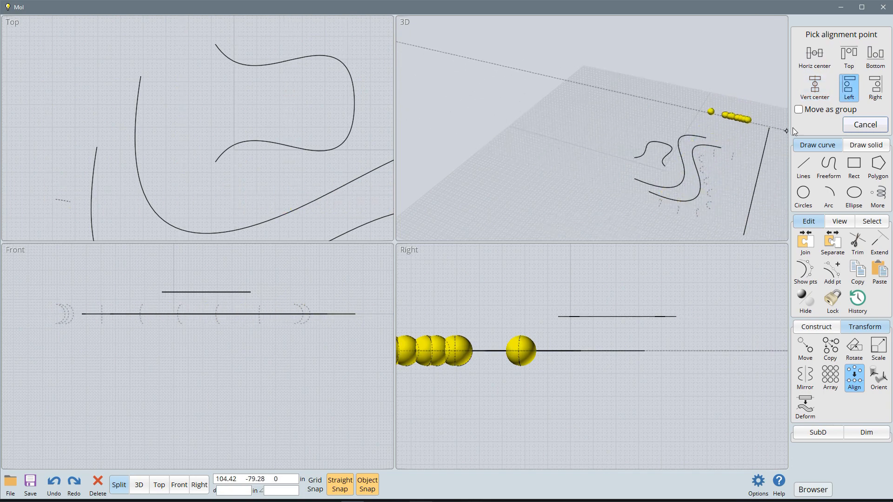
{"action": "left_click", "coordinate": [875, 88]}
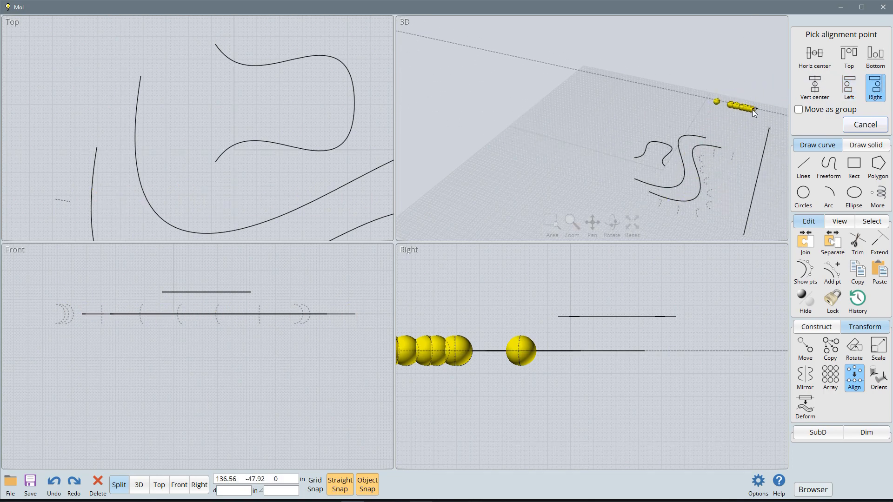
{"action": "left_click", "coordinate": [815, 56]}
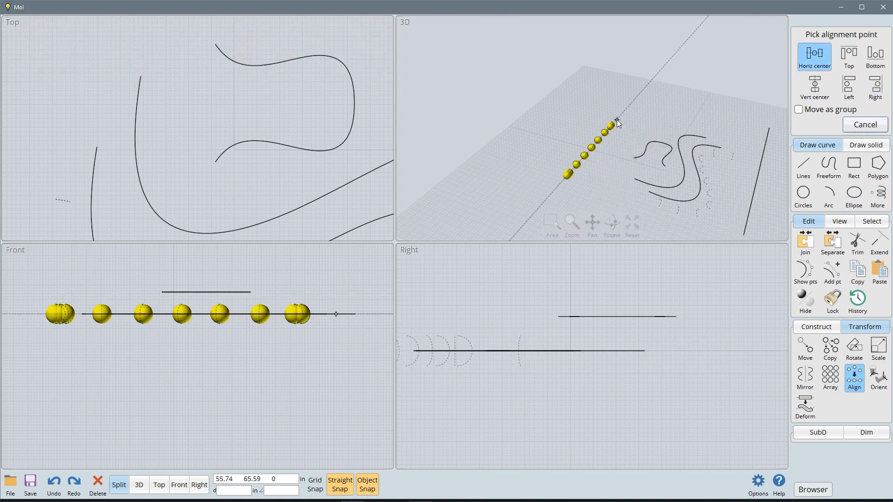
{"action": "left_click", "coordinate": [601, 107]}
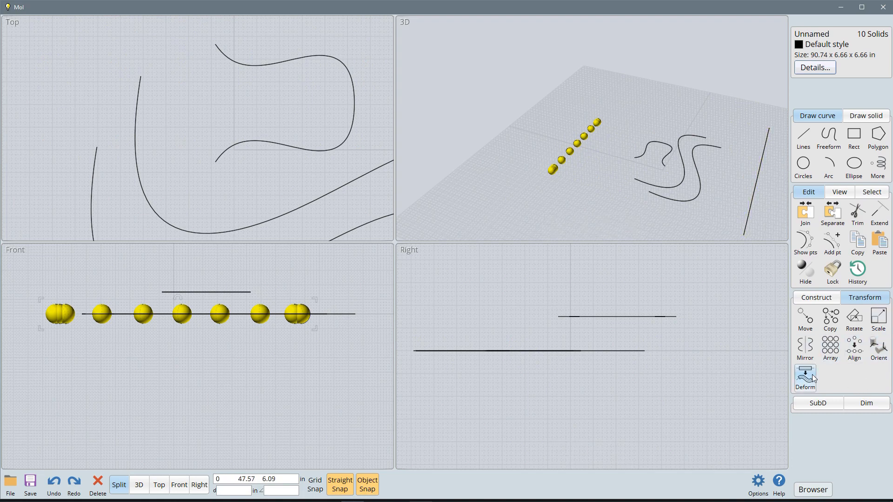
Step: Look over the Orient and Deform transform tools, including the Flow command, without applying any of them
{"action": "left_click", "coordinate": [879, 351]}
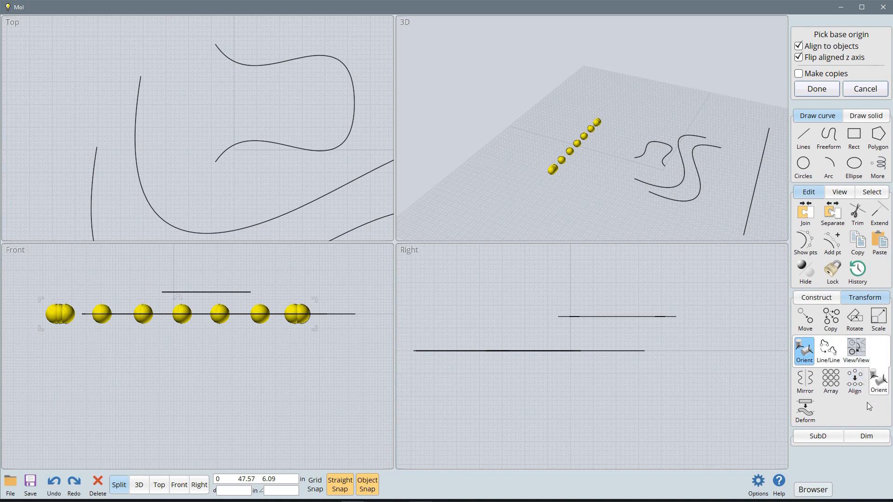
{"action": "left_click", "coordinate": [806, 412]}
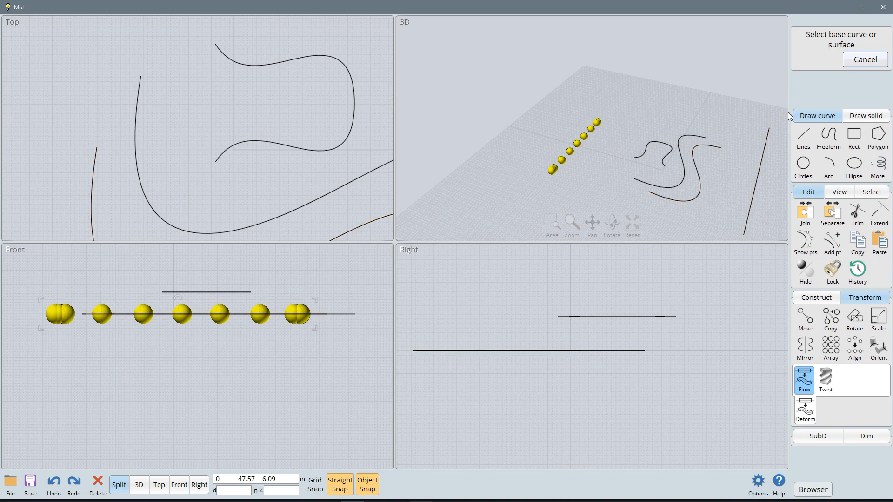
{"action": "left_click", "coordinate": [864, 59]}
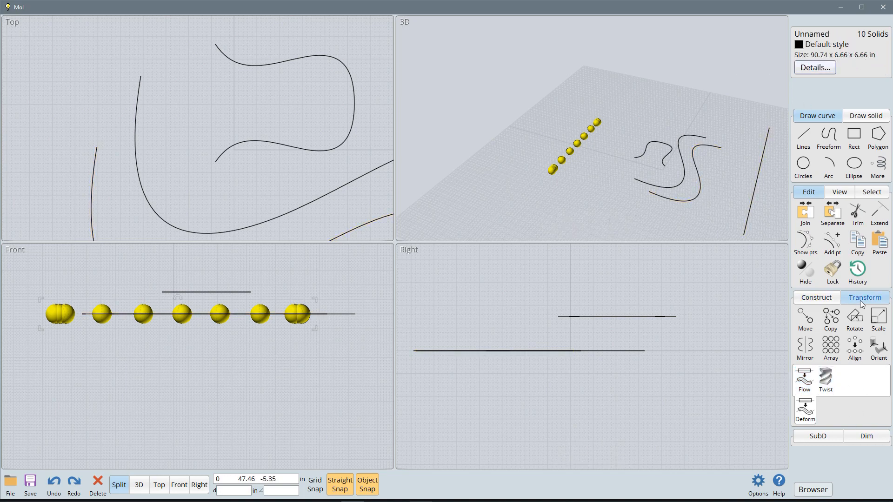
Step: Collapse the Transform tools and display the SubD tools
{"action": "left_click", "coordinate": [874, 301]}
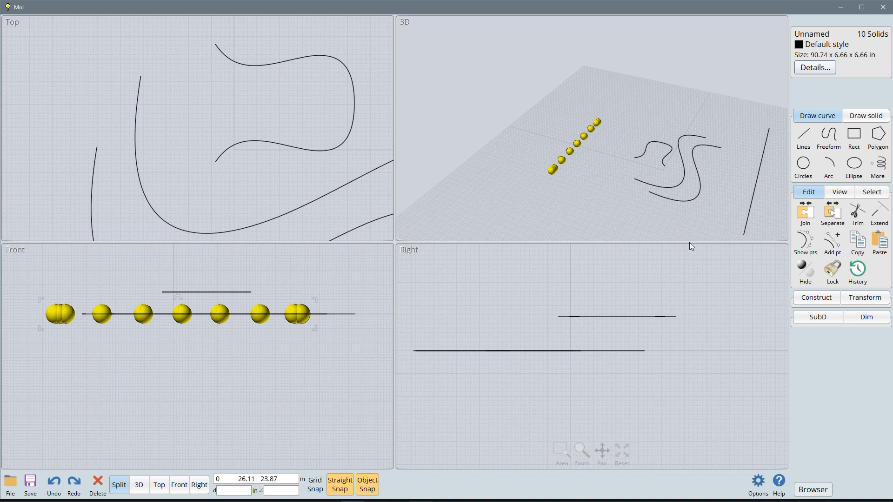
{"action": "left_click", "coordinate": [816, 317]}
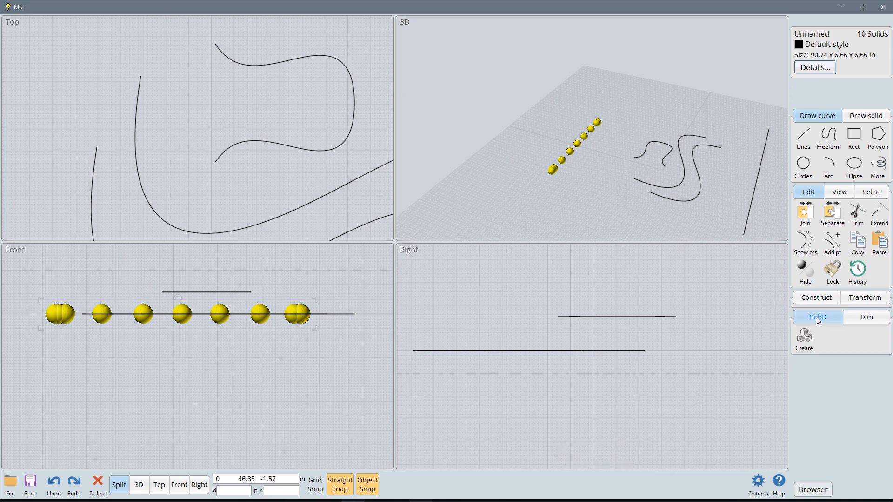
Step: Look over the SubD Create options without creating anything, and deselect the spheres
{"action": "left_click", "coordinate": [805, 344]}
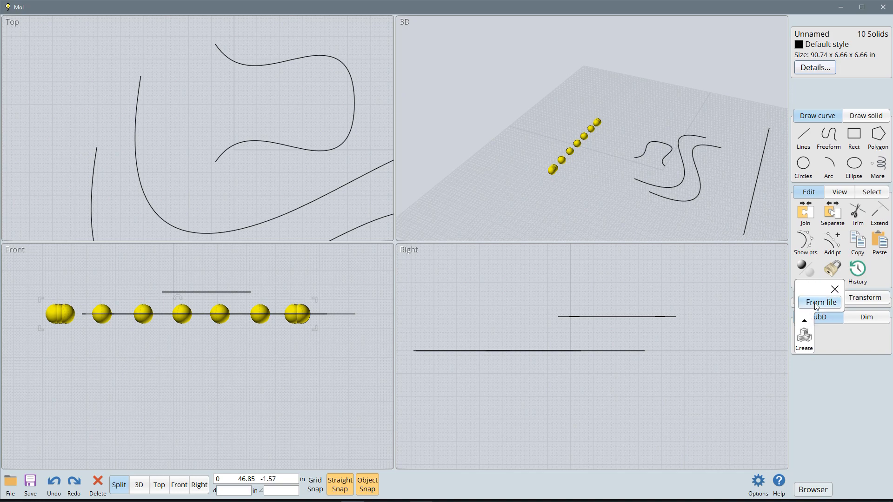
{"action": "left_click", "coordinate": [805, 346]}
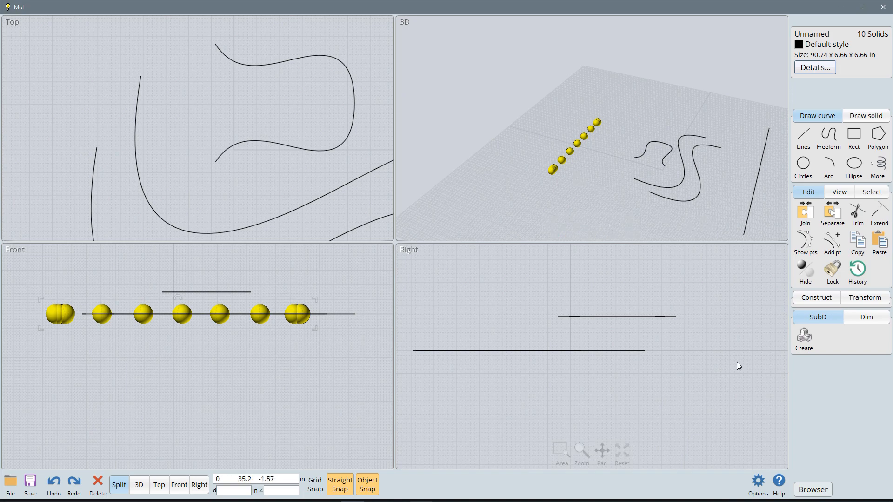
{"action": "left_click", "coordinate": [696, 224]}
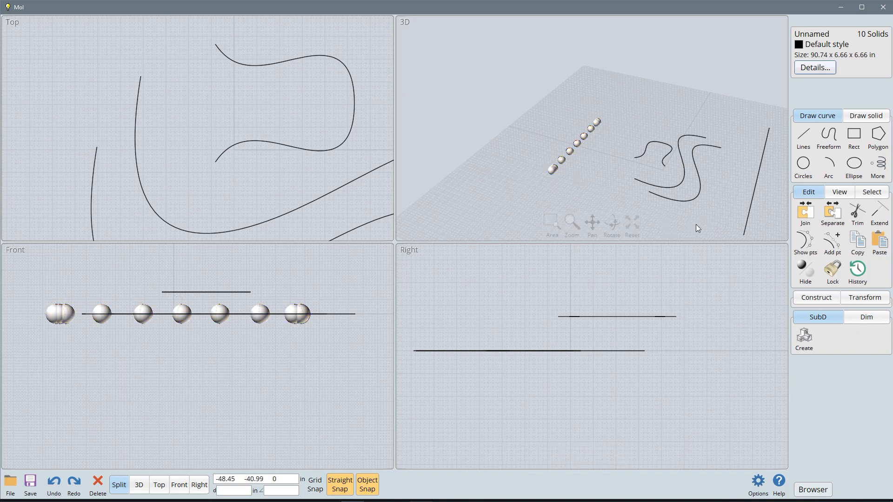
Step: Add a horizontal dimension in the Top view from the lower S-curve's left bend to its right end, placed below the curve
{"action": "left_click", "coordinate": [867, 318]}
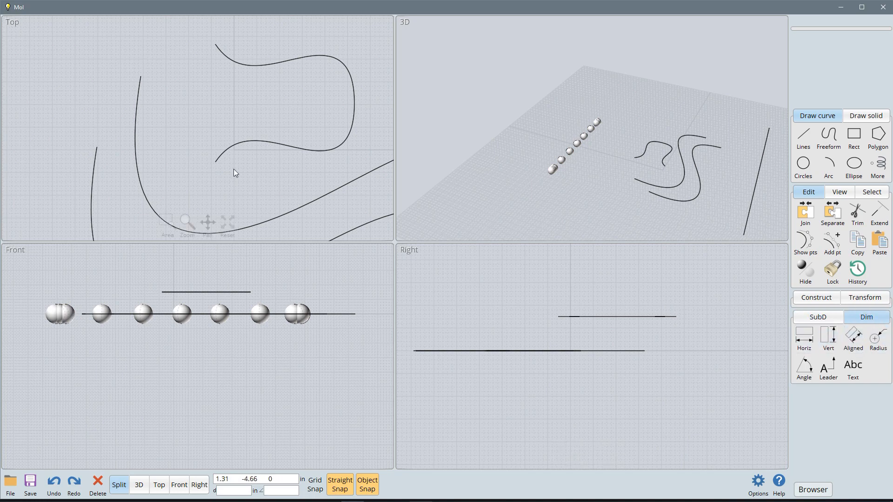
{"action": "scroll", "coordinate": [161, 96], "scroll_direction": "down", "scroll_amount": 3}
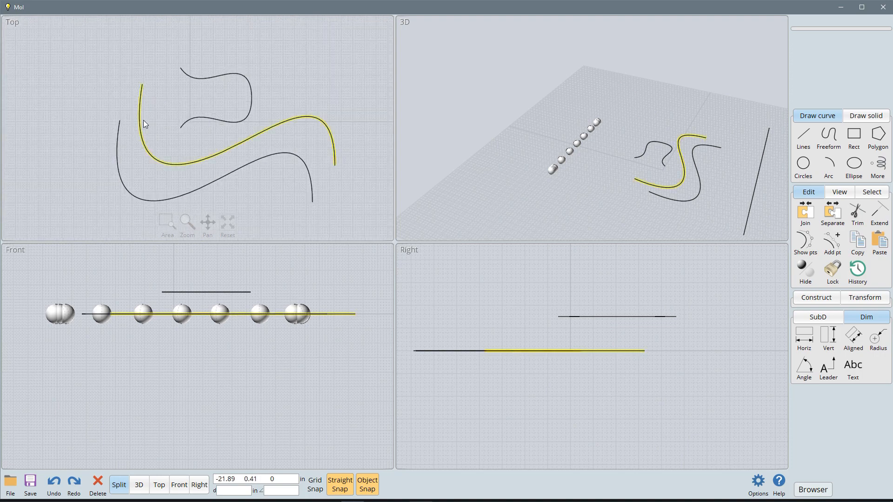
{"action": "scroll", "coordinate": [216, 88], "scroll_direction": "down", "scroll_amount": 1}
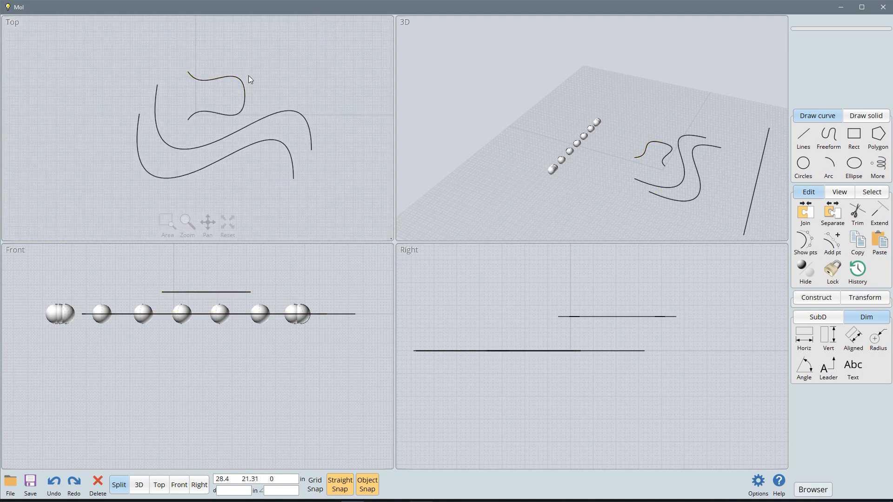
{"action": "left_click", "coordinate": [804, 340]}
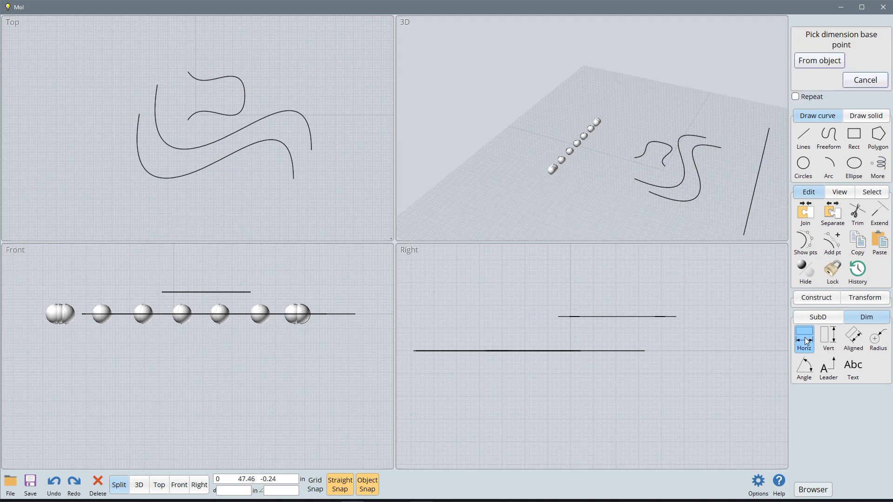
{"action": "left_click", "coordinate": [137, 155]}
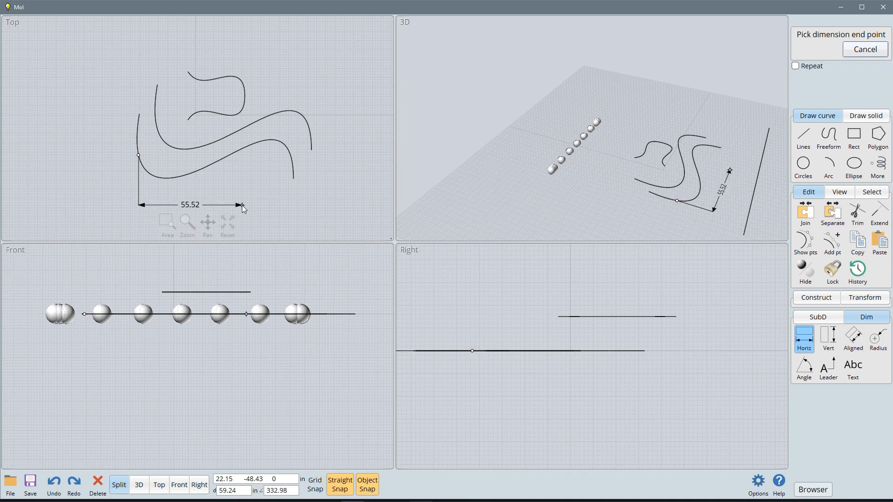
{"action": "left_click", "coordinate": [293, 180]}
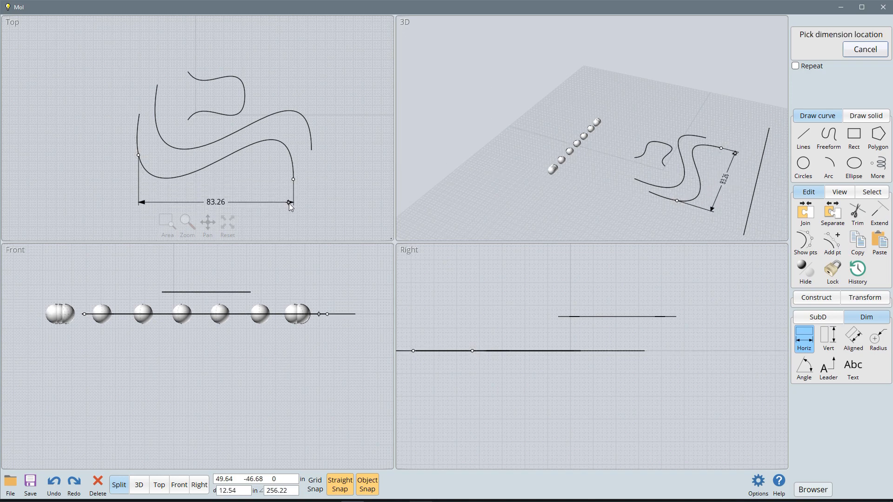
{"action": "left_click", "coordinate": [294, 221]}
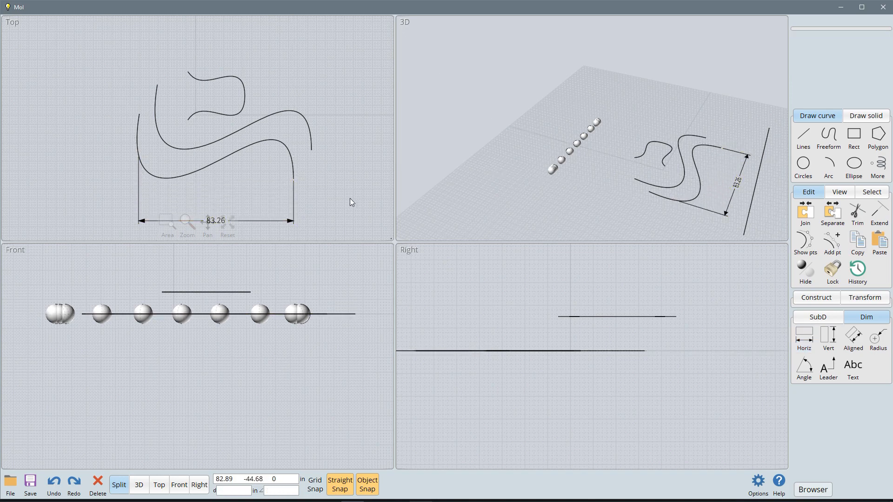
Step: Add a vertical dimension in the Top view from the leftmost sphere to the lower S-curve's upper-left end, placed left of both
{"action": "scroll", "coordinate": [350, 198], "scroll_direction": "down", "scroll_amount": 4}
{"action": "left_click", "coordinate": [279, 210]}
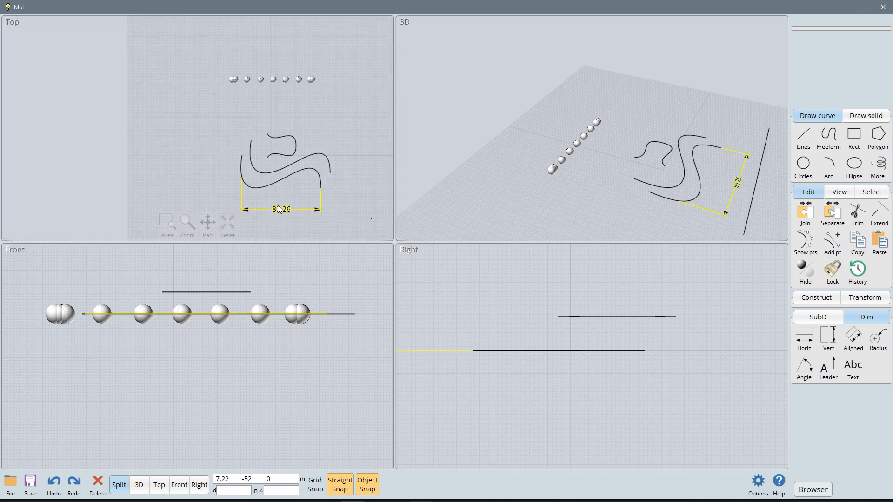
{"action": "left_click", "coordinate": [357, 195]}
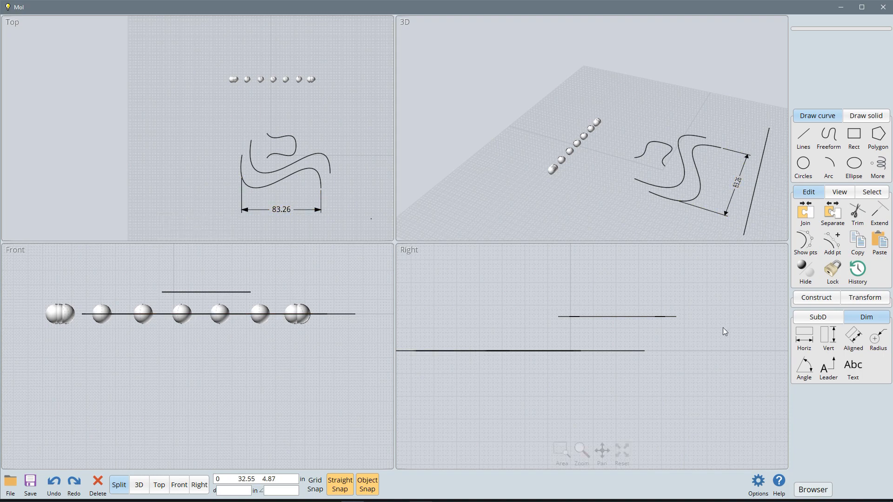
{"action": "left_click", "coordinate": [830, 339]}
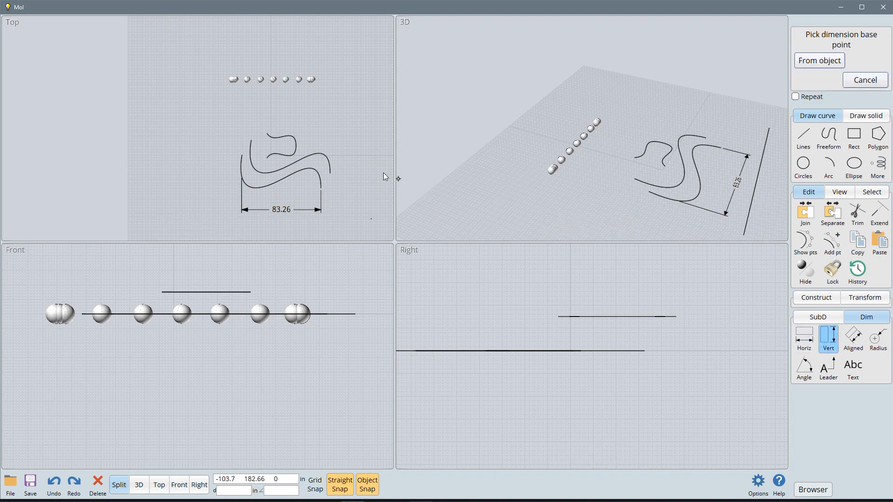
{"action": "left_click", "coordinate": [233, 80]}
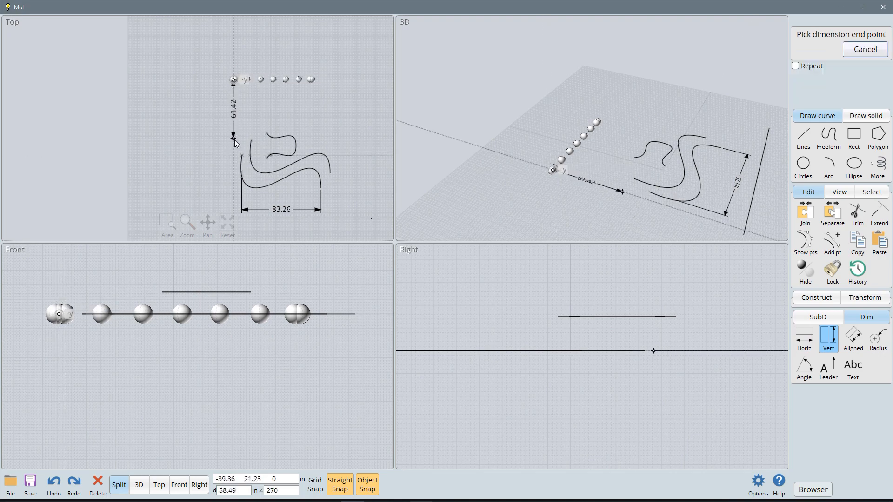
{"action": "left_click", "coordinate": [241, 155]}
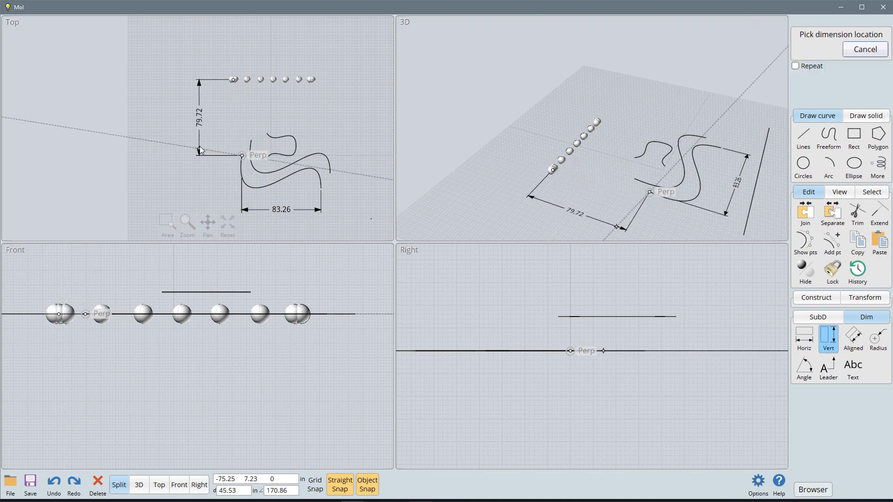
{"action": "left_click", "coordinate": [200, 151]}
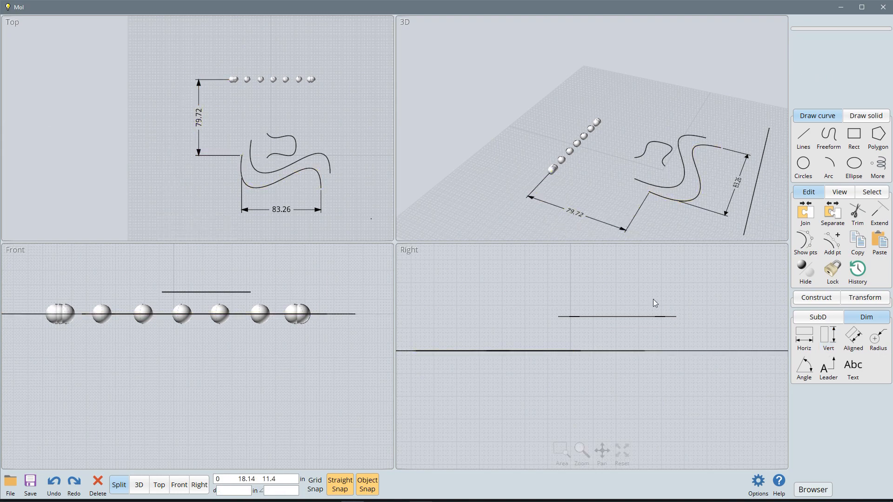
Step: Add a freehand angle dimension of about 50° in the empty area above the row of spheres in the Top view
{"action": "left_click", "coordinate": [881, 344]}
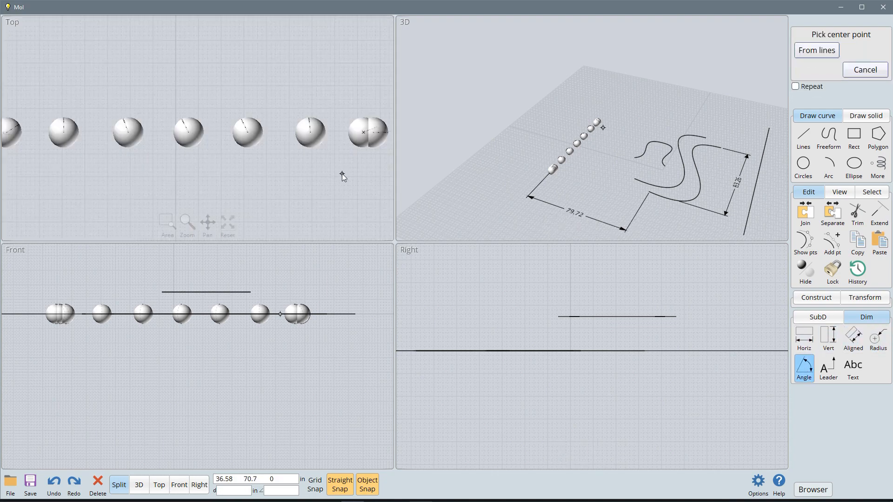
{"action": "left_click", "coordinate": [156, 87]}
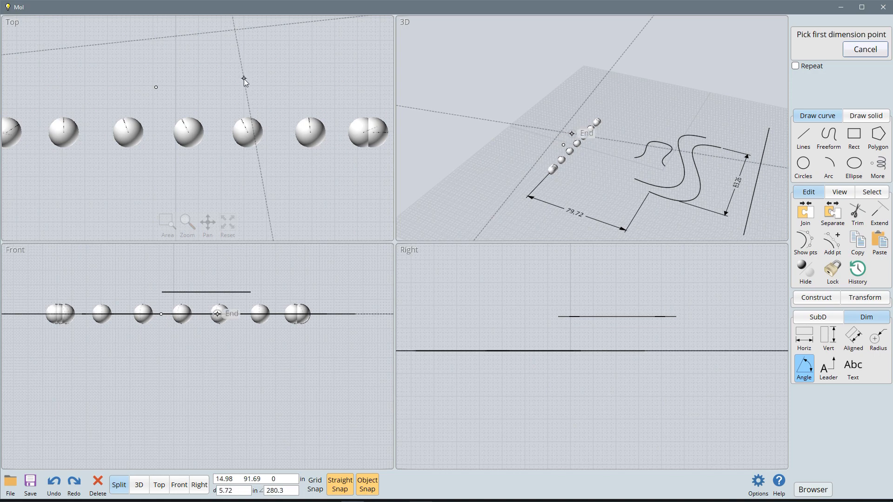
{"action": "left_click", "coordinate": [244, 78]}
{"action": "scroll", "coordinate": [118, 73], "scroll_direction": "down", "scroll_amount": 3}
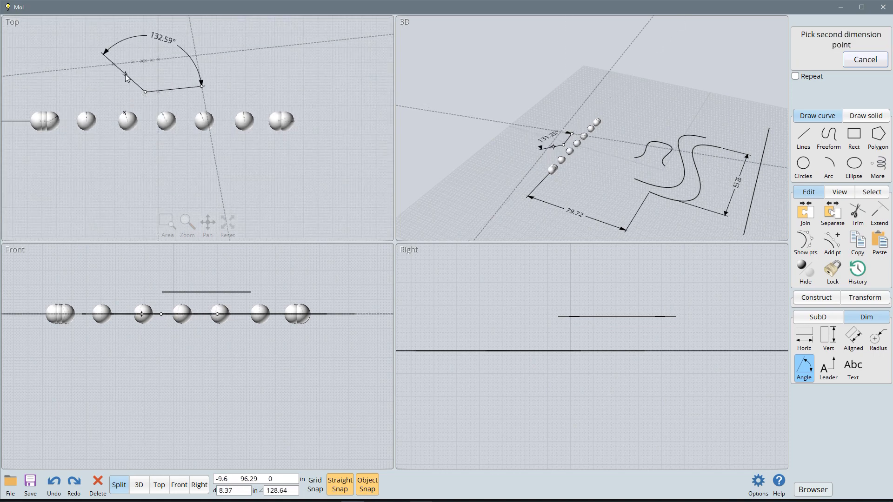
{"action": "left_click", "coordinate": [159, 74]}
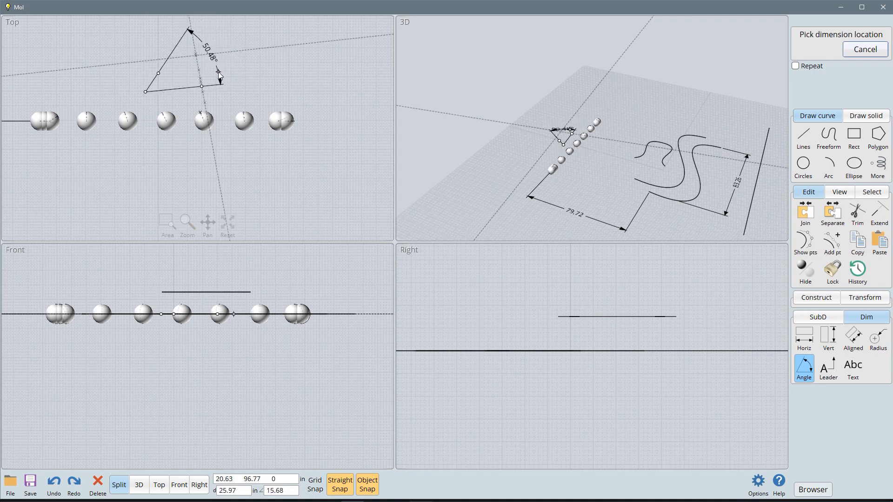
{"action": "left_click", "coordinate": [215, 60]}
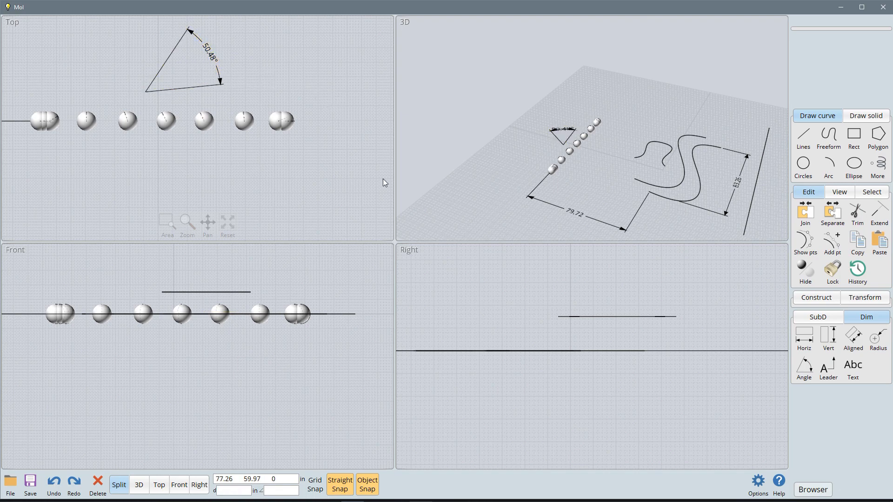
Step: Add a bent leader in the Top view pointing at the underside of a middle sphere, labelled "Ball"
{"action": "left_click", "coordinate": [821, 379]}
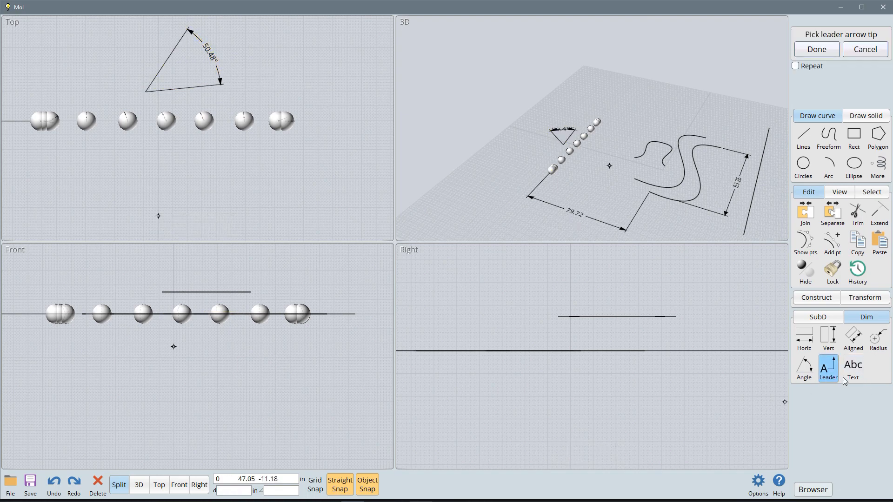
{"action": "left_click", "coordinate": [167, 129]}
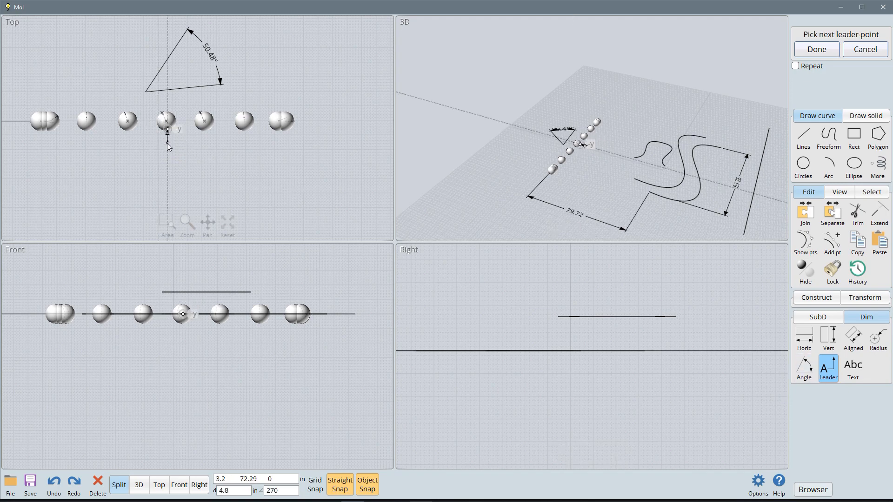
{"action": "left_click", "coordinate": [167, 171]}
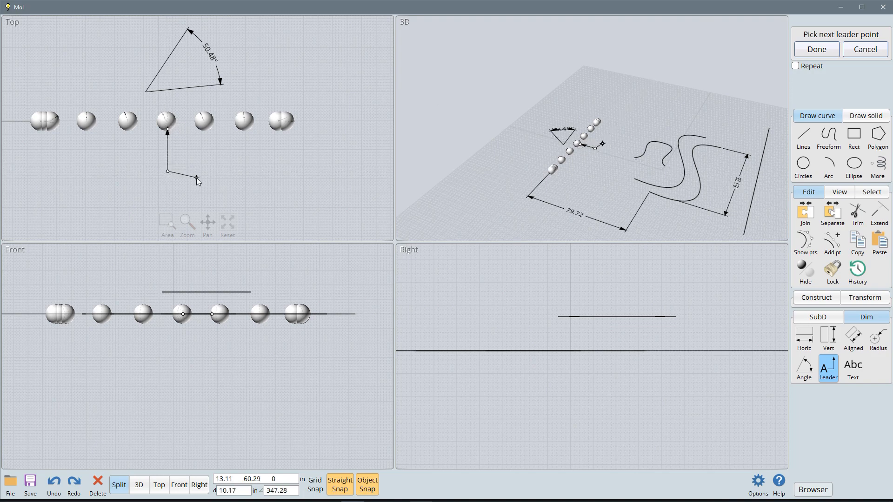
{"action": "left_click", "coordinate": [242, 186]}
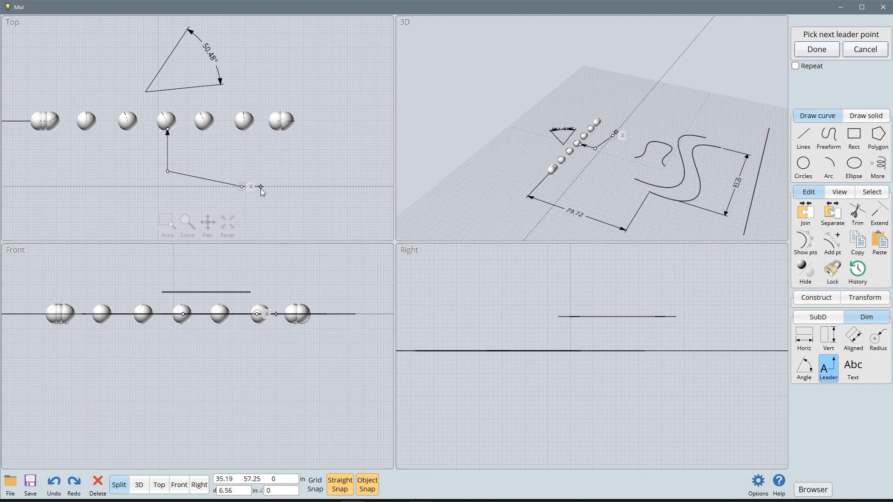
{"action": "right_click", "coordinate": [261, 188]}
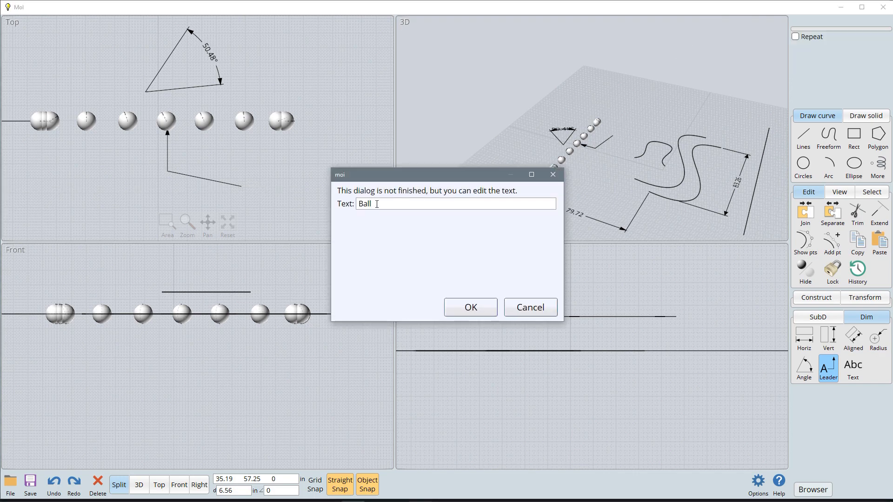
{"action": "left_click", "coordinate": [479, 312]}
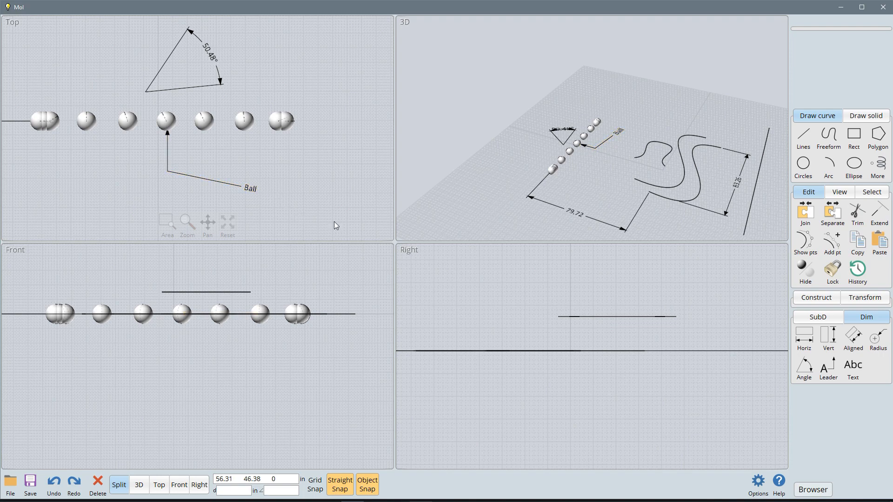
Step: Place the annotation "this is text" below the spheres in the Top view and move it closer beneath the row's right part
{"action": "left_click", "coordinate": [852, 371]}
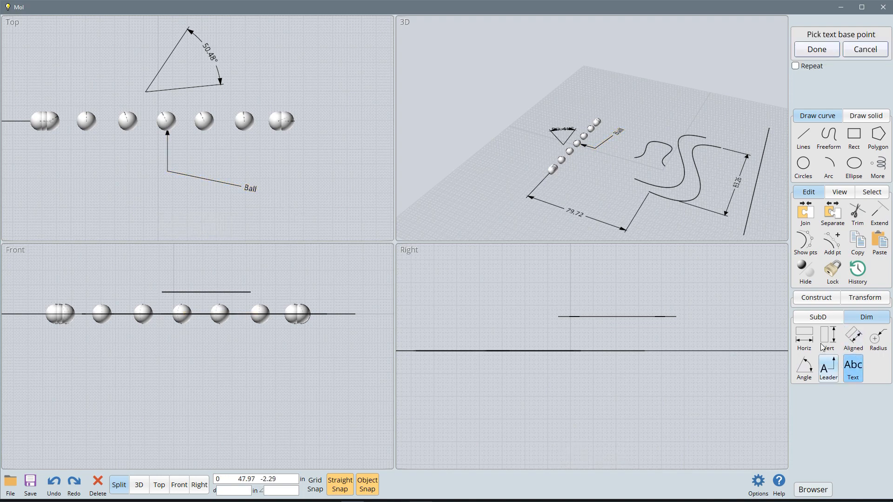
{"action": "left_click", "coordinate": [280, 158]}
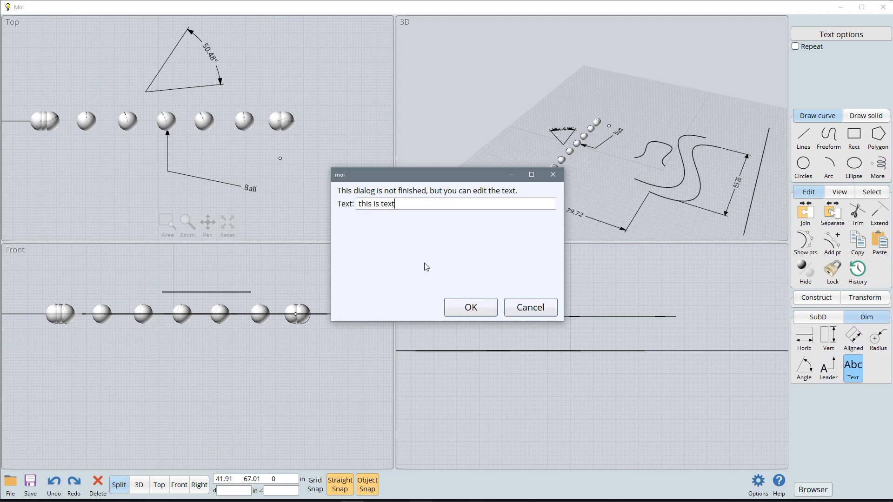
{"action": "left_click", "coordinate": [468, 308]}
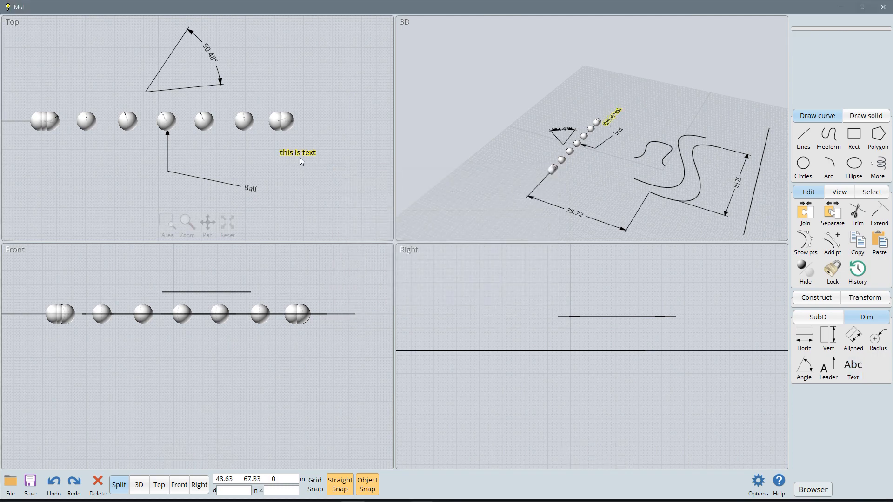
{"action": "left_click_drag", "start_coordinate": [300, 157], "coordinate": [245, 142]}
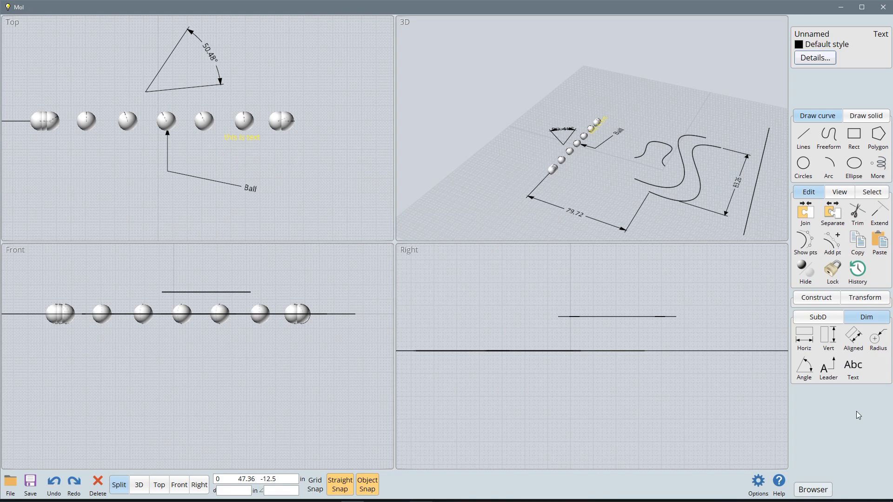
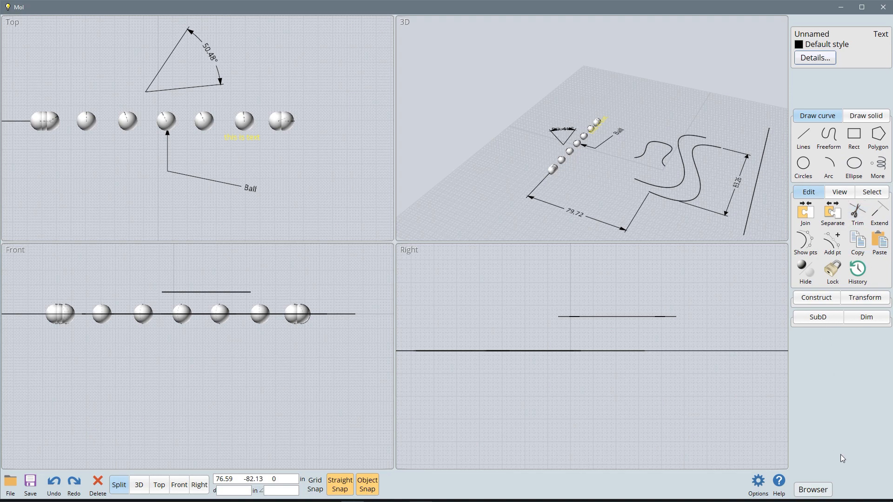
Step: Show the scene browser, move the row's rightmost sphere up and to the right in the Top view, and name it Bob
{"action": "left_click", "coordinate": [814, 490]}
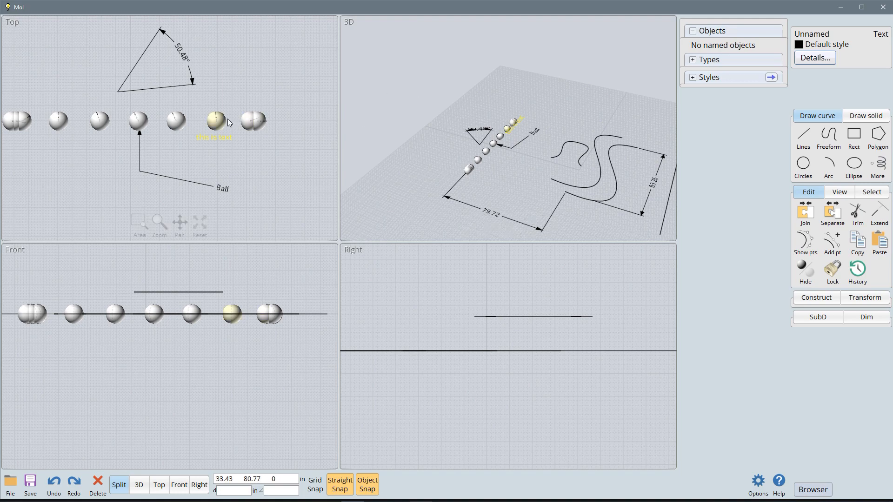
{"action": "left_click", "coordinate": [249, 122]}
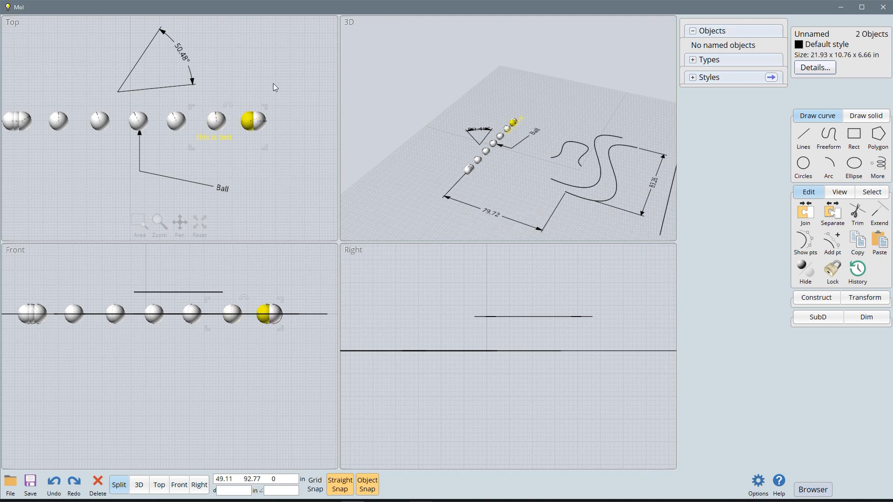
{"action": "left_click_drag", "start_coordinate": [260, 130], "coordinate": [296, 66]}
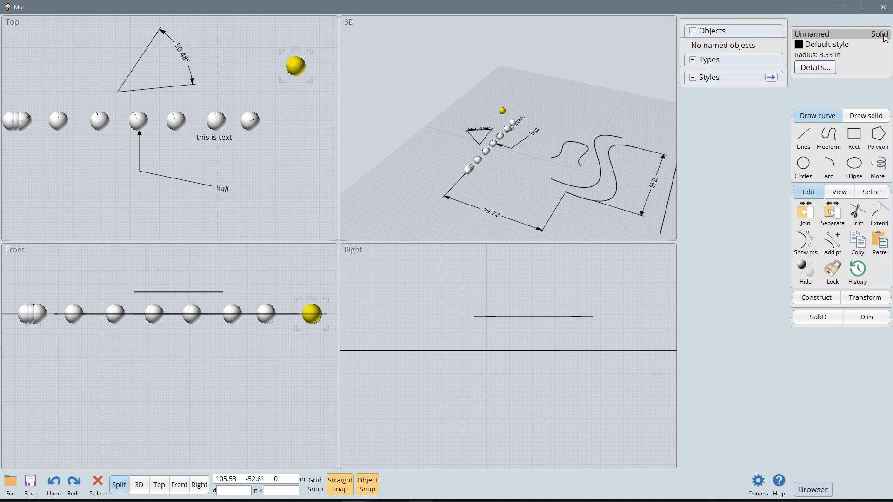
{"action": "left_click", "coordinate": [825, 38]}
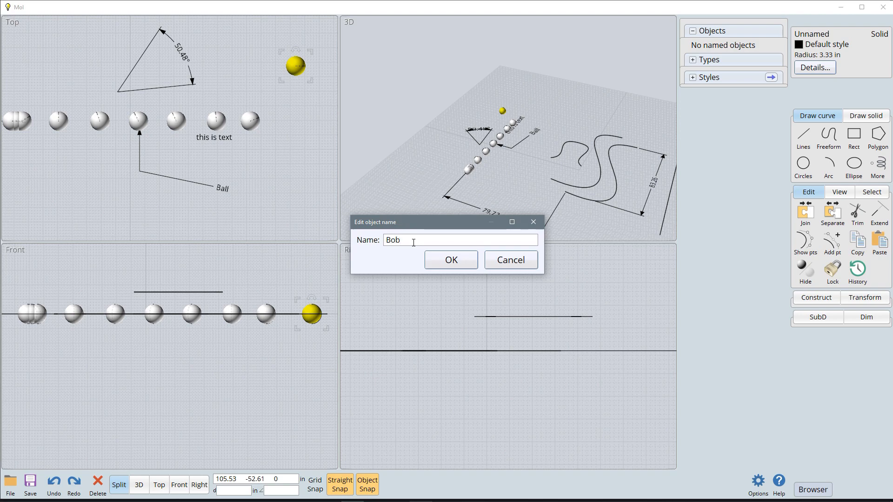
{"action": "left_click", "coordinate": [450, 264]}
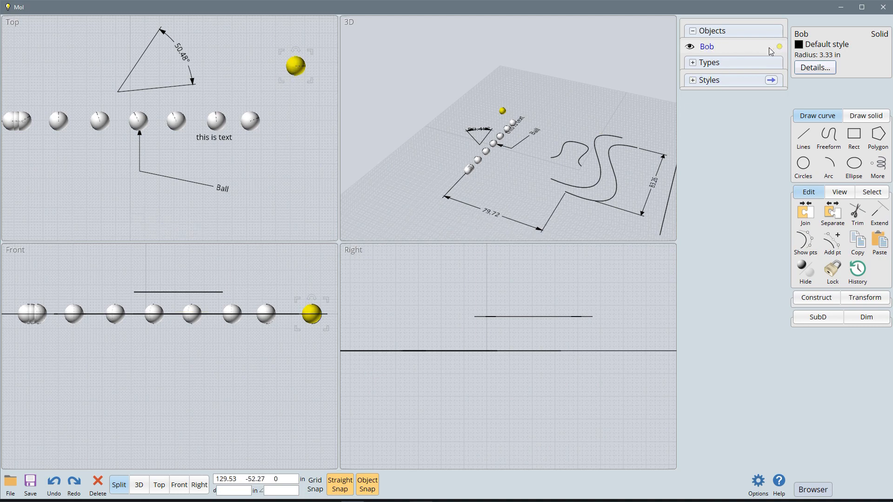
Step: Move the row's new rightmost sphere out of line in the Top view, name it Steve, and place it below and left of Bob
{"action": "left_click", "coordinate": [253, 117]}
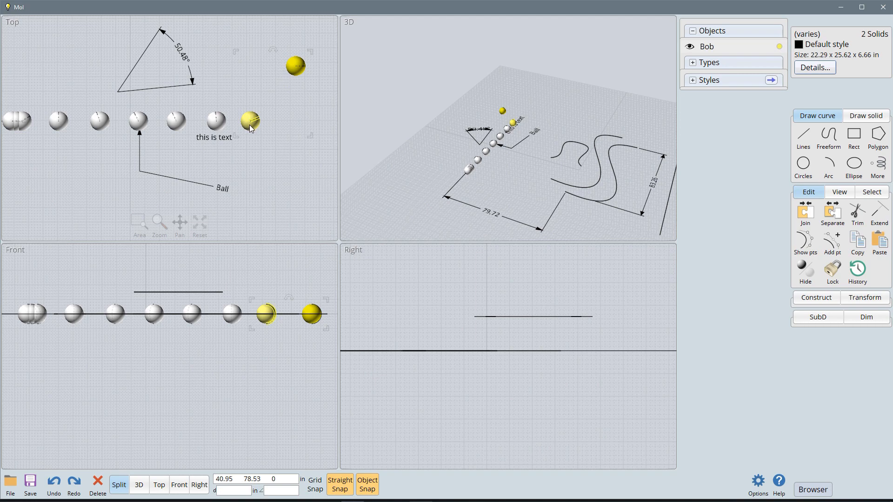
{"action": "left_click_drag", "start_coordinate": [249, 124], "coordinate": [295, 146]}
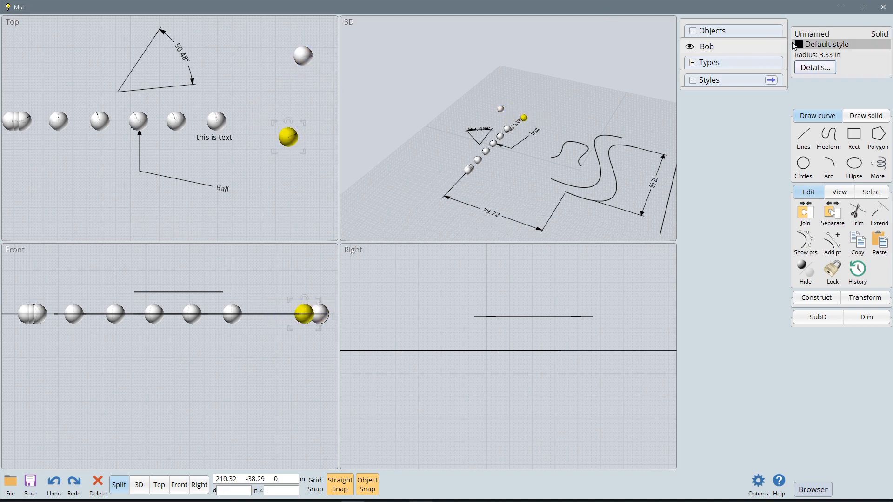
{"action": "left_click", "coordinate": [812, 34]}
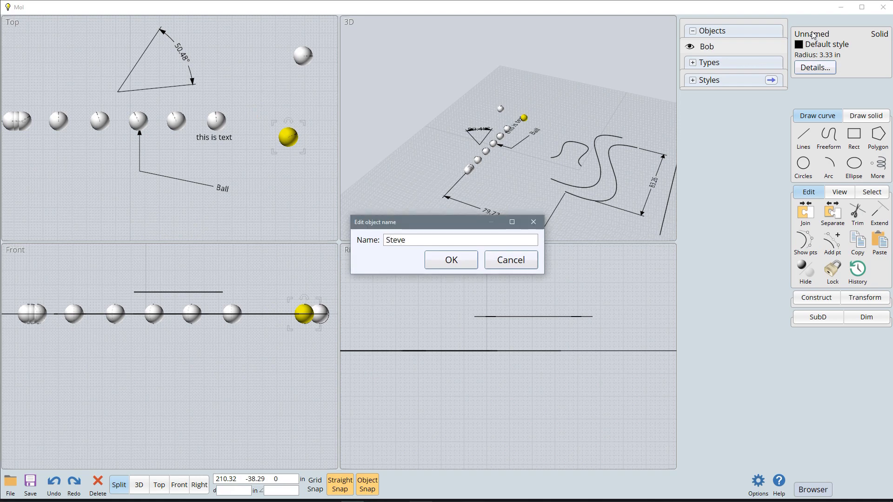
{"action": "left_click", "coordinate": [469, 261]}
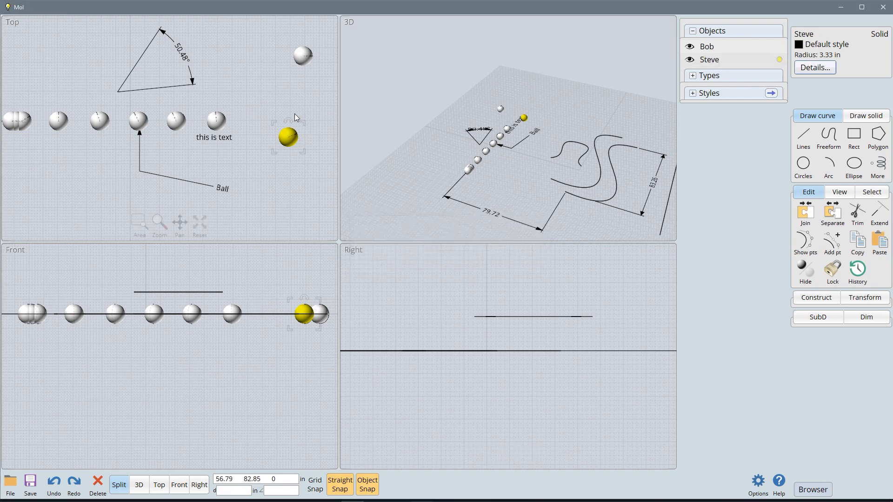
{"action": "left_click_drag", "start_coordinate": [290, 140], "coordinate": [273, 93]}
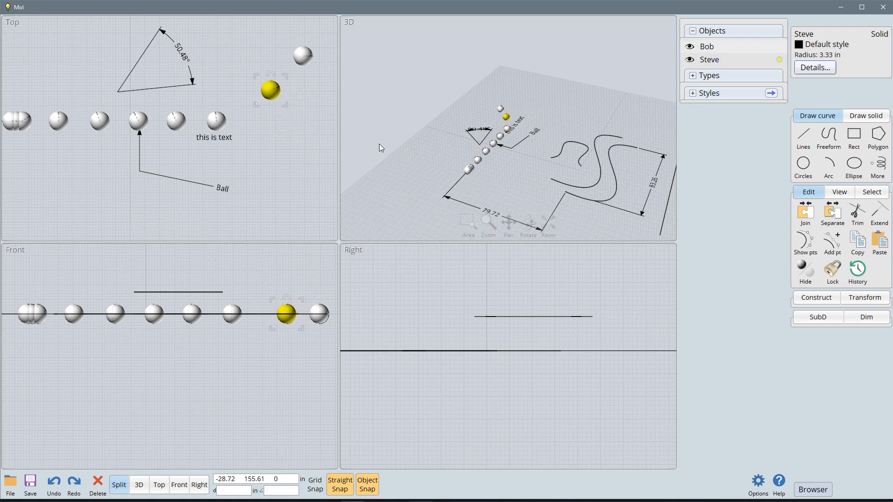
Step: With nothing selected, toggle the visibility of the named objects Bob and Steve off and back on
{"action": "left_click", "coordinate": [294, 148]}
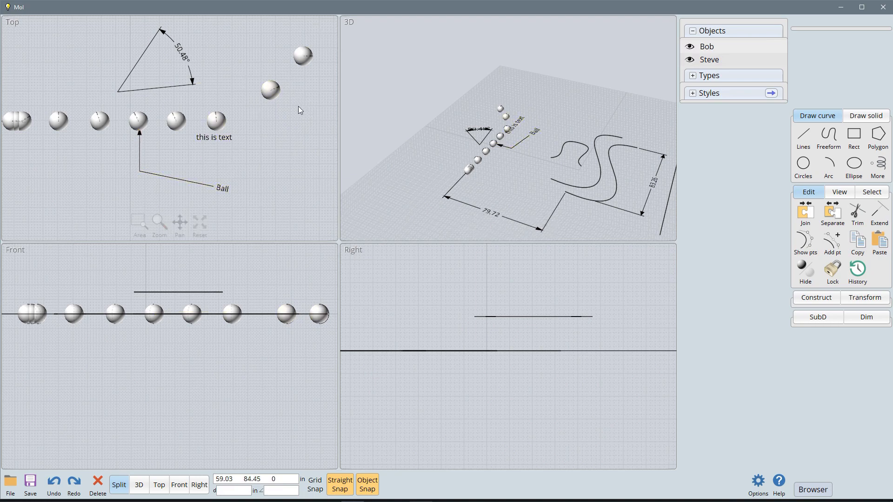
{"action": "left_click", "coordinate": [690, 47]}
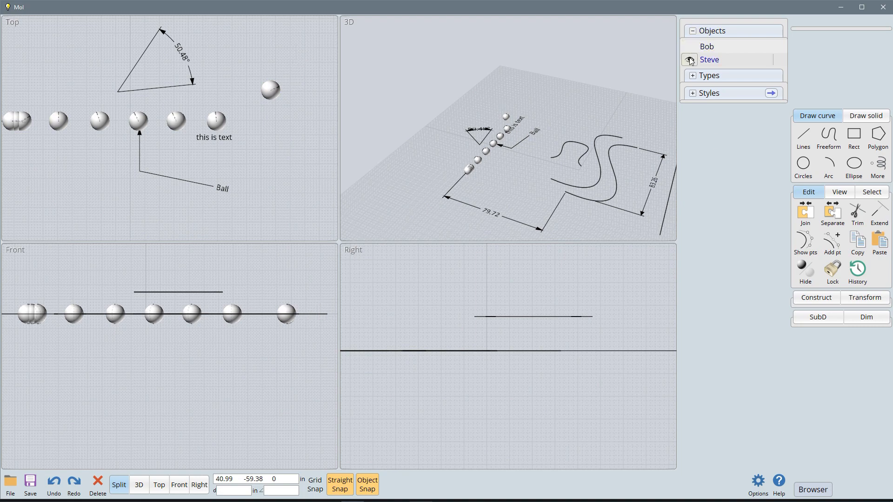
{"action": "left_click", "coordinate": [690, 59]}
{"action": "left_click", "coordinate": [690, 47]}
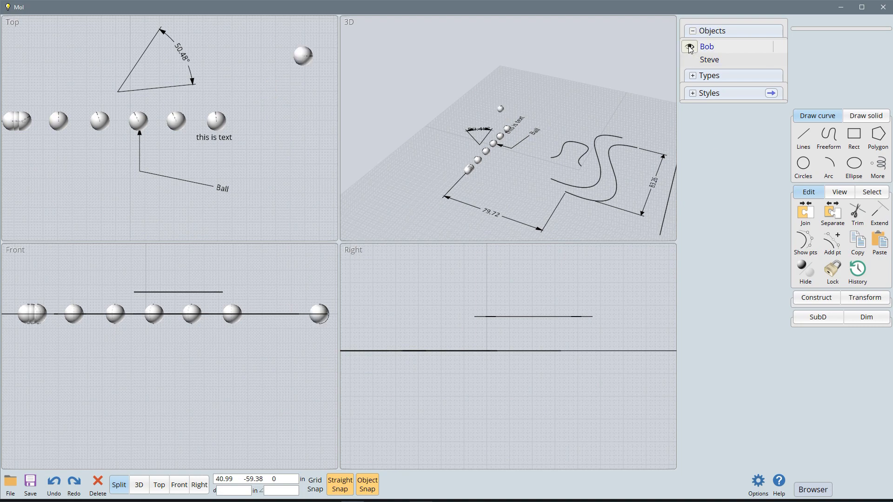
{"action": "left_click", "coordinate": [689, 59]}
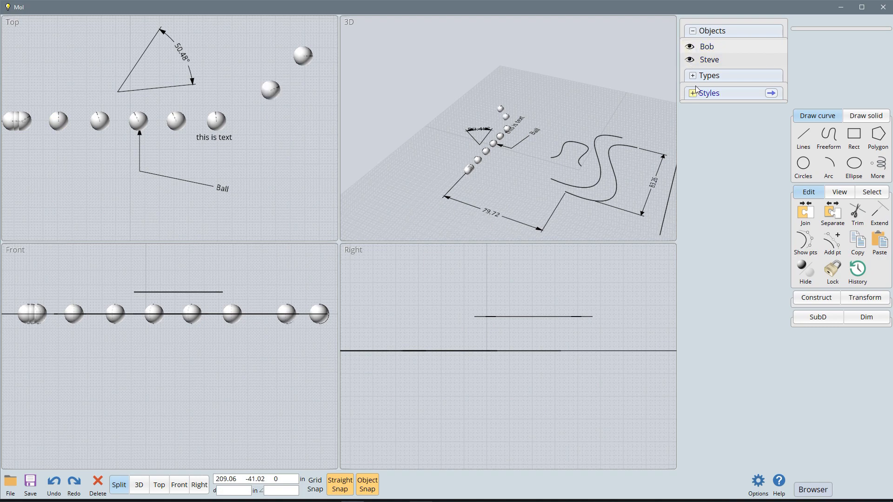
Step: Expand the object types list and toggle the visibility of all curves and all solids off and back on
{"action": "left_click", "coordinate": [692, 75]}
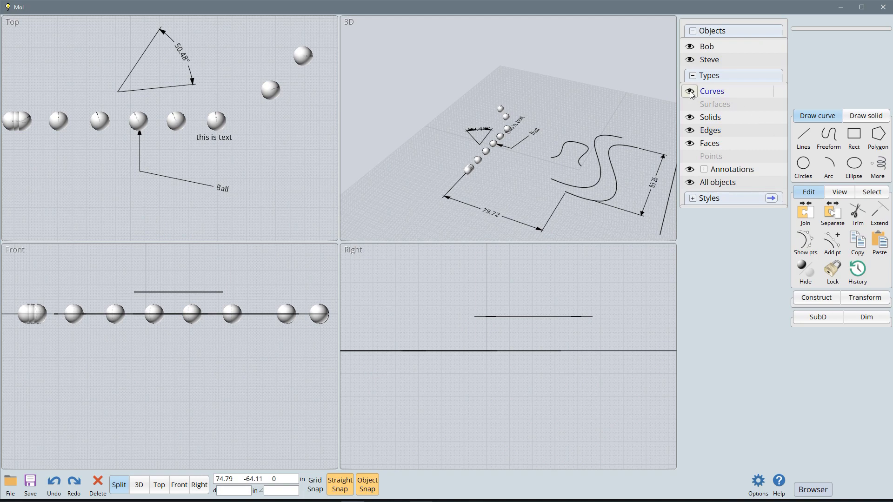
{"action": "left_click", "coordinate": [689, 92]}
{"action": "left_click", "coordinate": [690, 93]}
{"action": "left_click", "coordinate": [690, 92]}
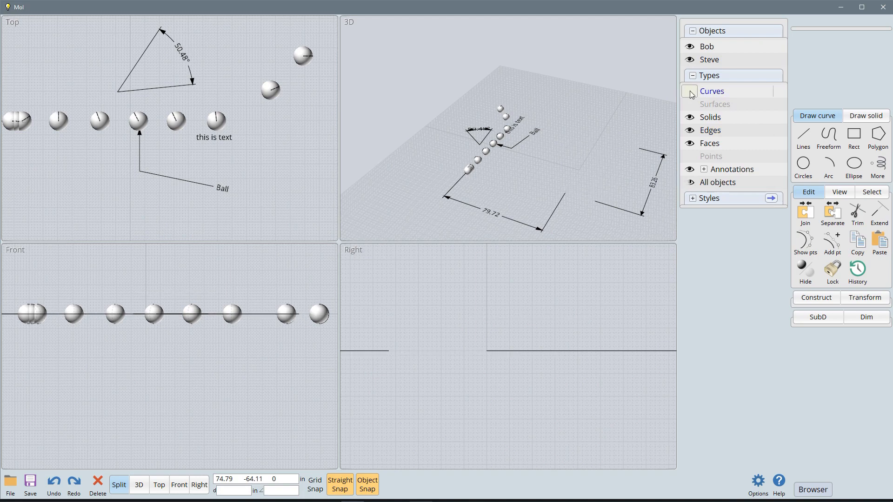
{"action": "left_click", "coordinate": [690, 93]}
{"action": "left_click", "coordinate": [690, 118]}
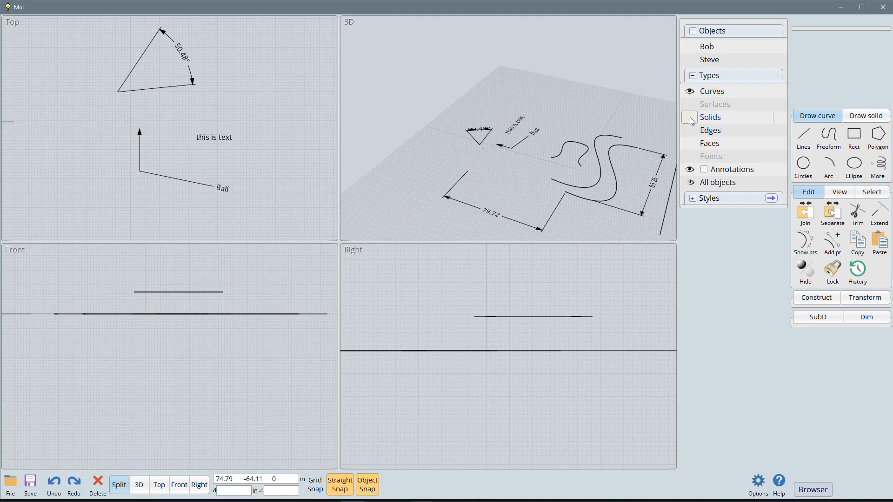
{"action": "left_click", "coordinate": [690, 118]}
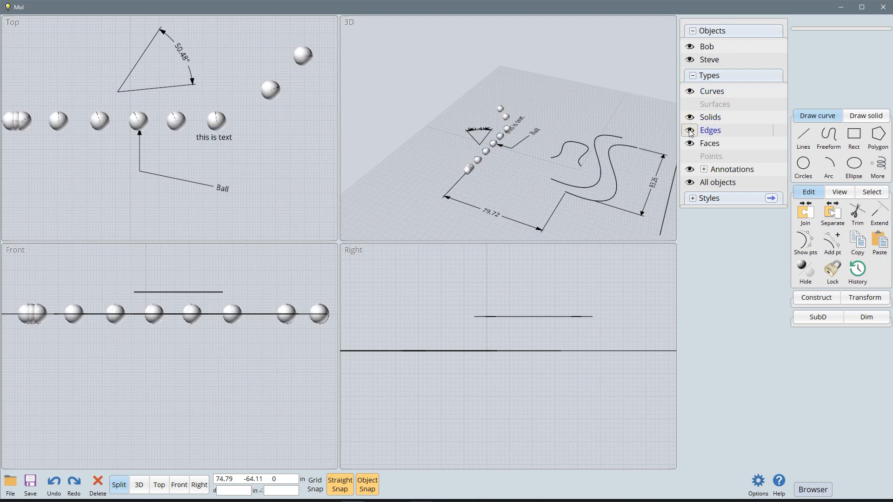
Step: Toggle the visibility of edges off and back on while inspecting the seam line of the row's rightmost sphere in the Top view
{"action": "left_click", "coordinate": [690, 131]}
{"action": "left_click", "coordinate": [690, 130]}
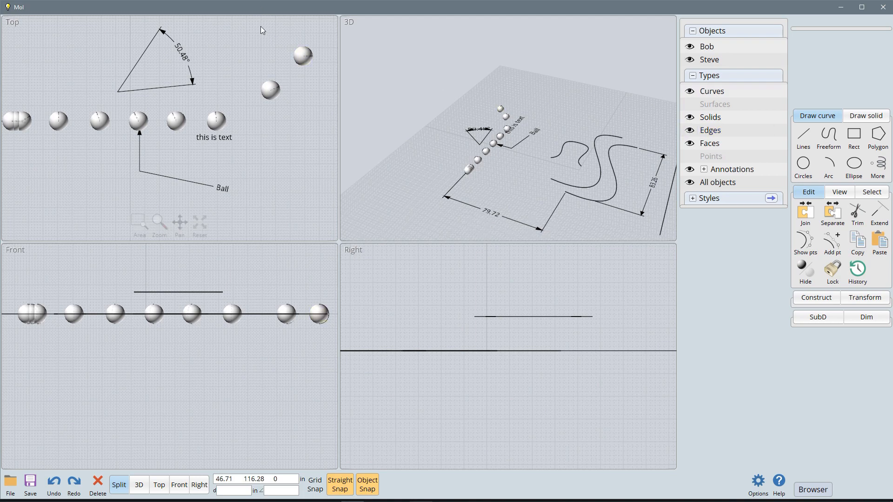
{"action": "left_click", "coordinate": [222, 118]}
{"action": "scroll", "coordinate": [211, 112], "scroll_direction": "up", "scroll_amount": 10}
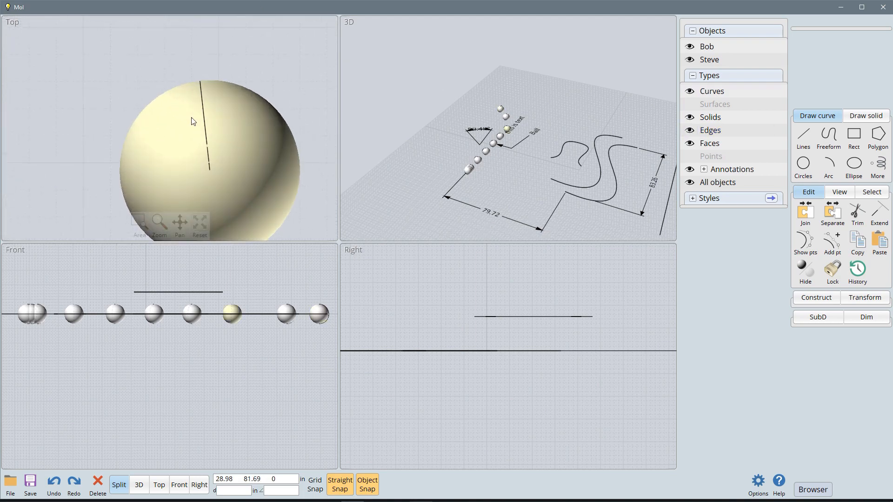
{"action": "left_click", "coordinate": [345, 144]}
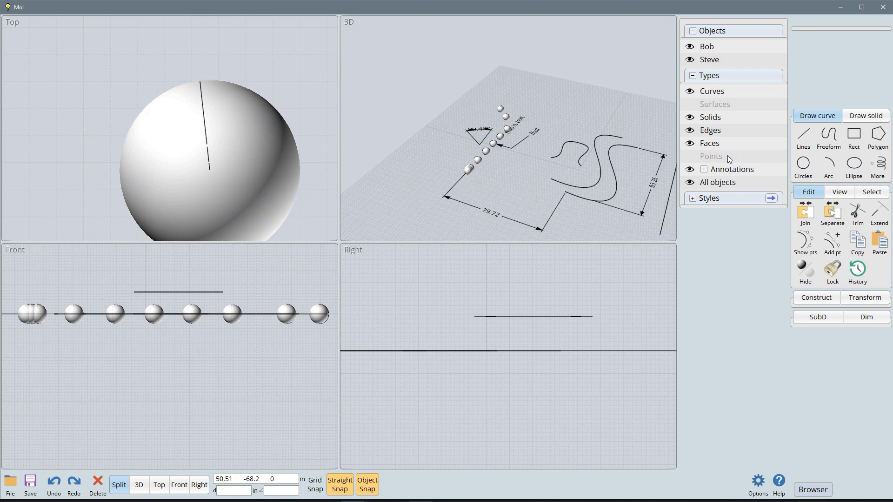
{"action": "left_click", "coordinate": [690, 131]}
{"action": "left_click", "coordinate": [690, 131]}
{"action": "scroll", "coordinate": [265, 73], "scroll_direction": "down", "scroll_amount": 10}
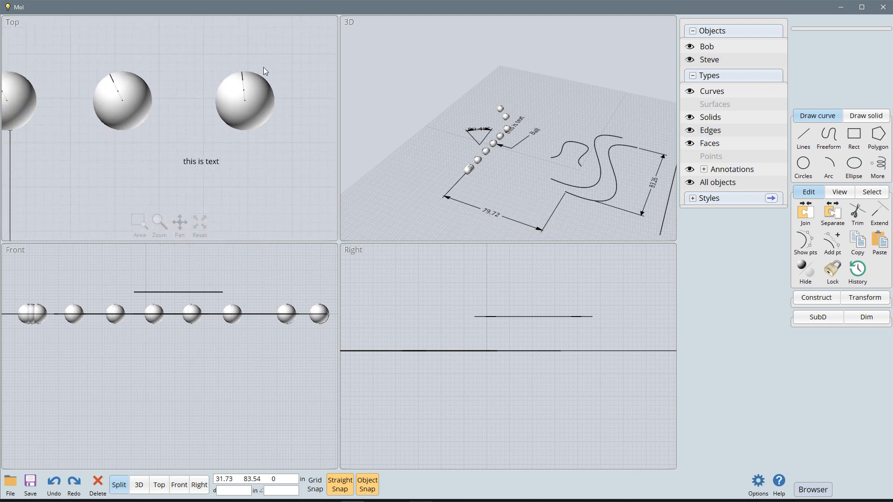
Step: Toggle the visibility of faces, annotations and all objects off and back on, one type at a time
{"action": "left_click", "coordinate": [690, 143]}
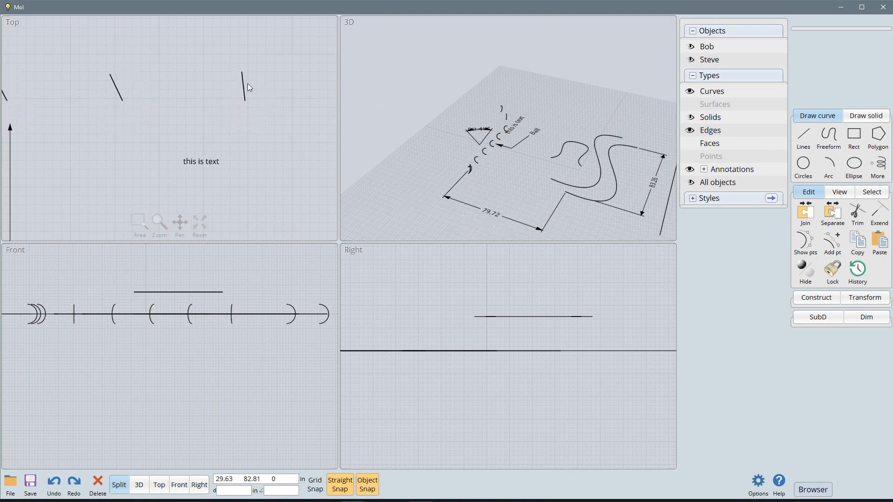
{"action": "left_click", "coordinate": [690, 145]}
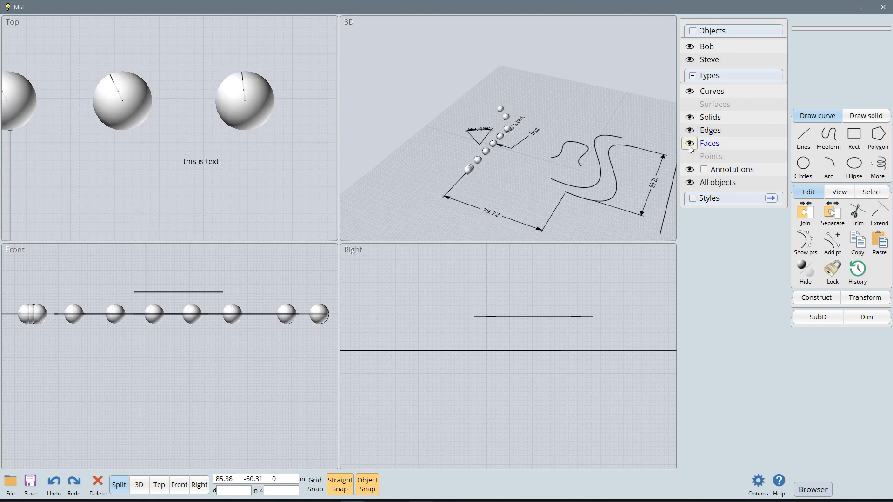
{"action": "left_click", "coordinate": [690, 171]}
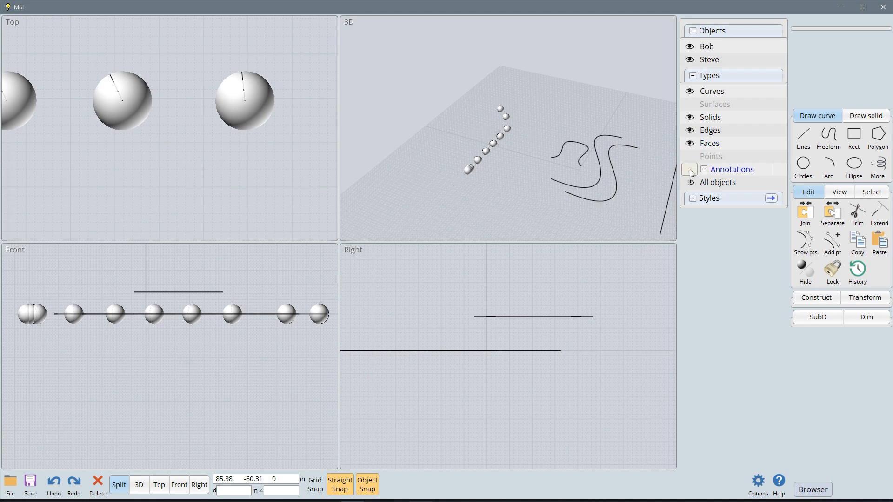
{"action": "left_click", "coordinate": [691, 170]}
{"action": "scroll", "coordinate": [233, 158], "scroll_direction": "down", "scroll_amount": 2}
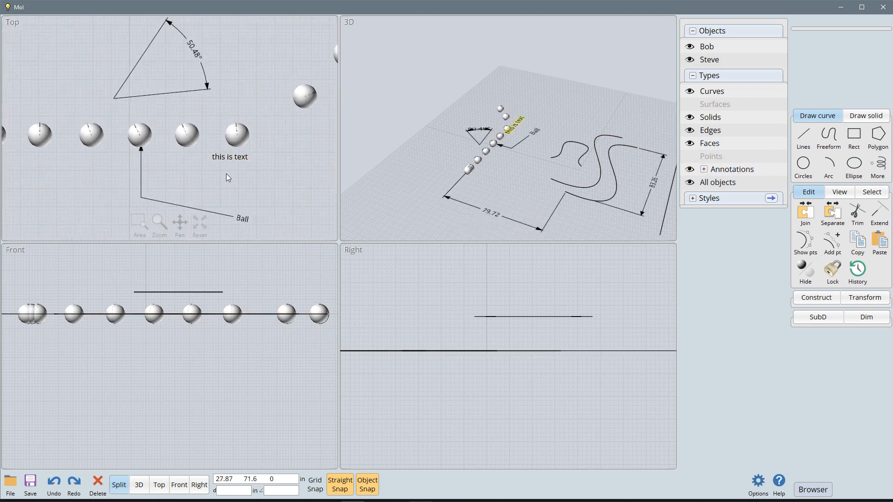
{"action": "left_click", "coordinate": [690, 170]}
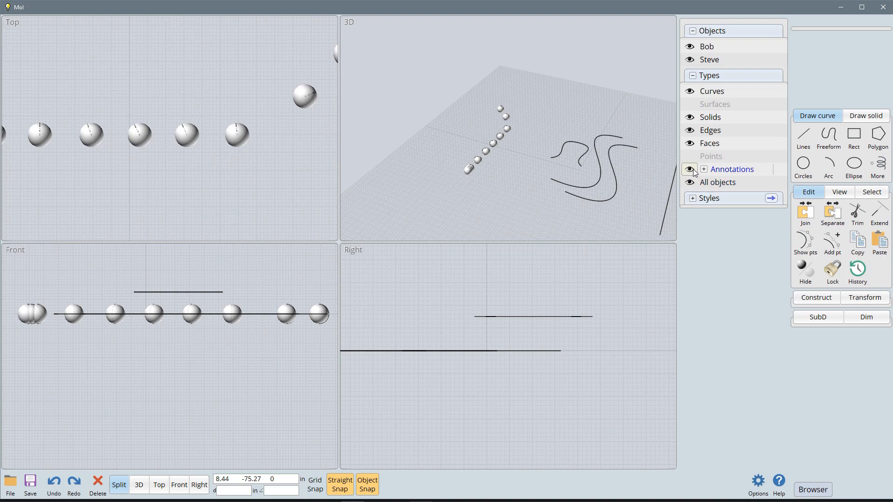
{"action": "left_click", "coordinate": [692, 172]}
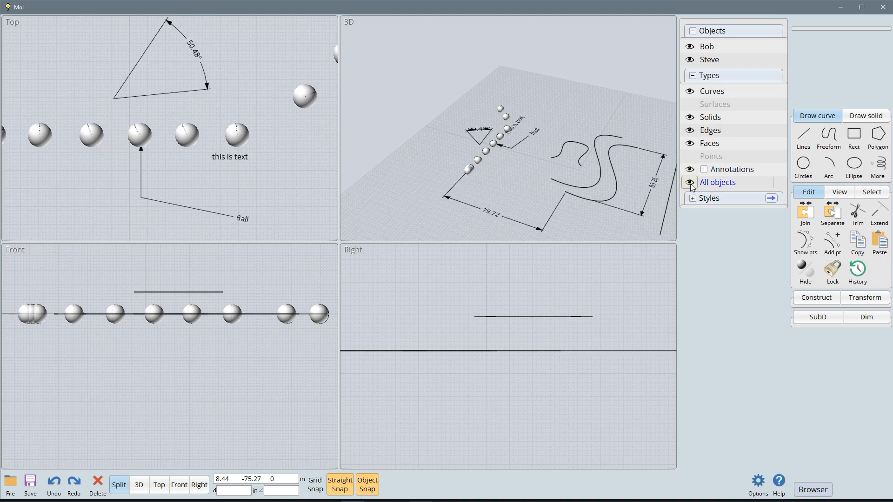
{"action": "left_click", "coordinate": [691, 182]}
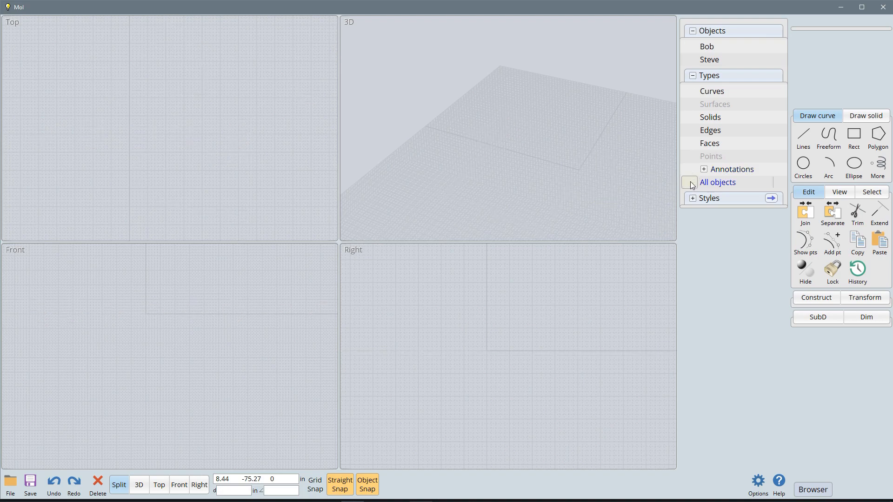
{"action": "left_click", "coordinate": [691, 183]}
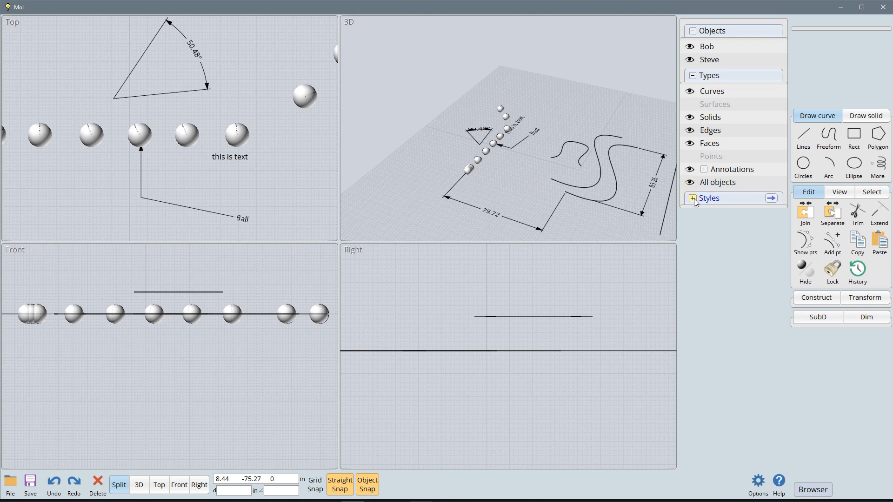
Step: Expand the styles list and assign the Green style to the row's rightmost sphere and the Red style to the sphere Steve
{"action": "left_click", "coordinate": [693, 200]}
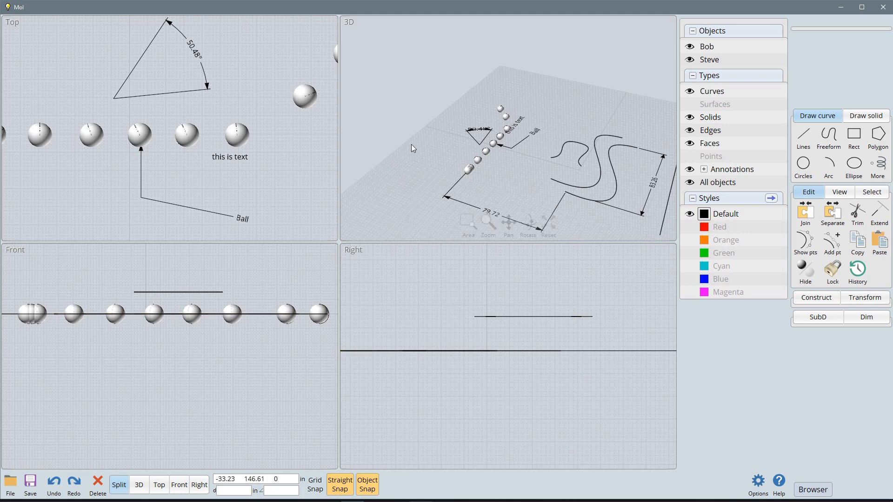
{"action": "left_click", "coordinate": [233, 138]}
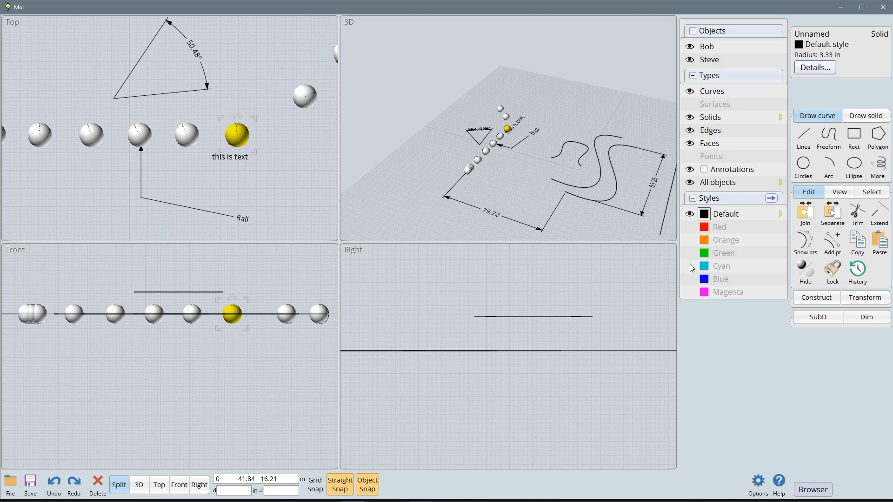
{"action": "left_click", "coordinate": [704, 253]}
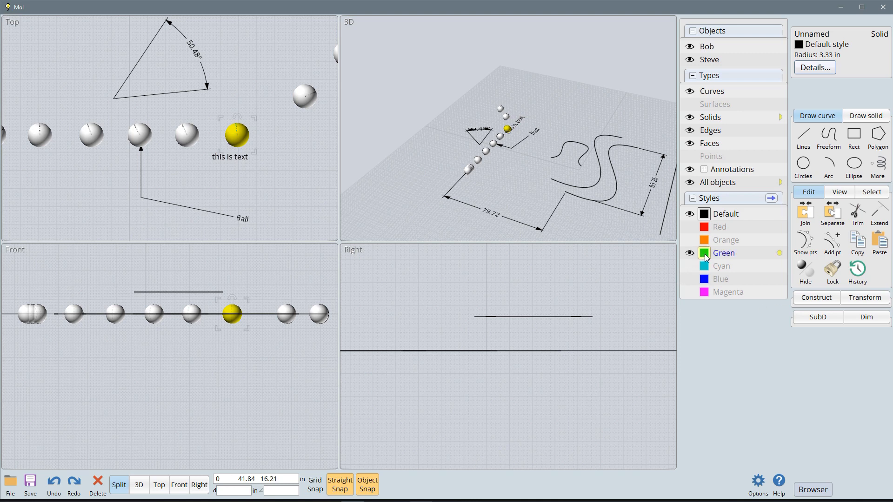
{"action": "left_click", "coordinate": [305, 96]}
{"action": "left_click", "coordinate": [306, 126]}
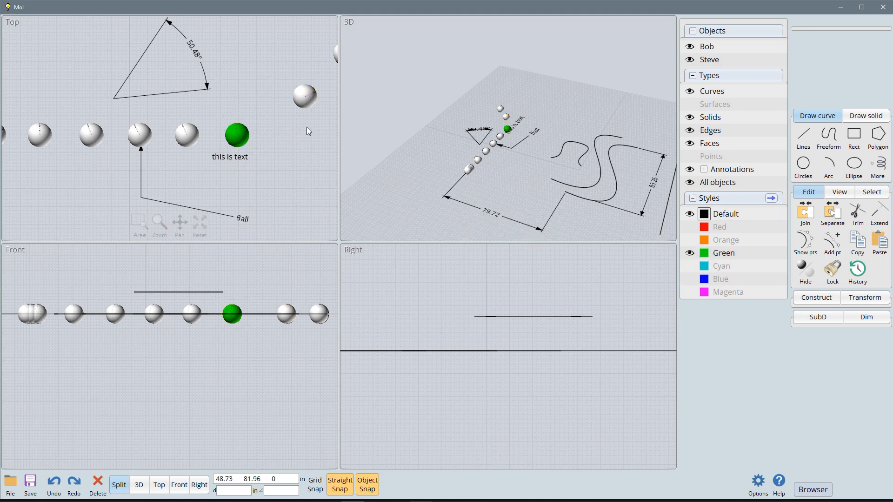
{"action": "left_click", "coordinate": [304, 95]}
{"action": "left_click", "coordinate": [705, 229]}
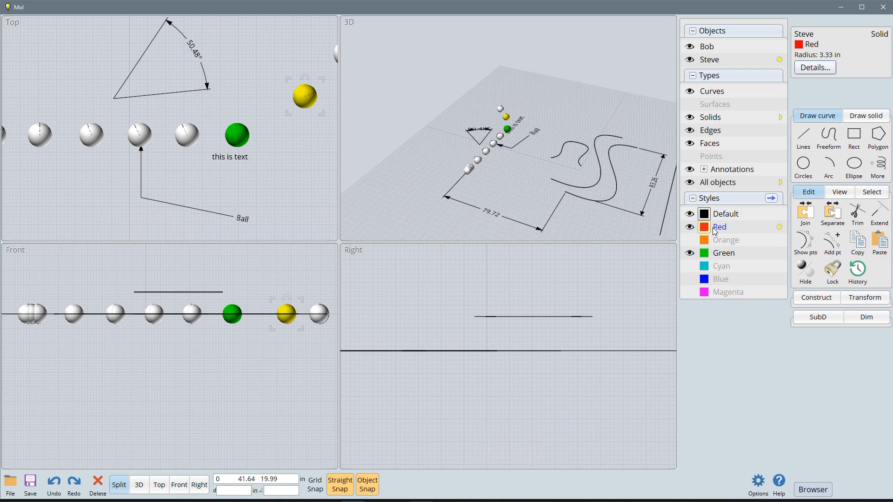
Step: Toggle the visibility of the Red style and of the named object Bob off and back on, one at a time
{"action": "left_click", "coordinate": [691, 228]}
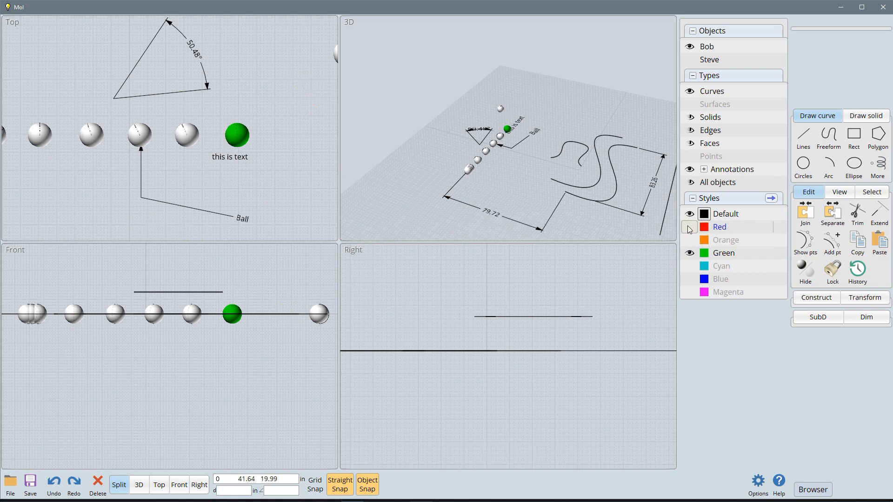
{"action": "left_click", "coordinate": [691, 227]}
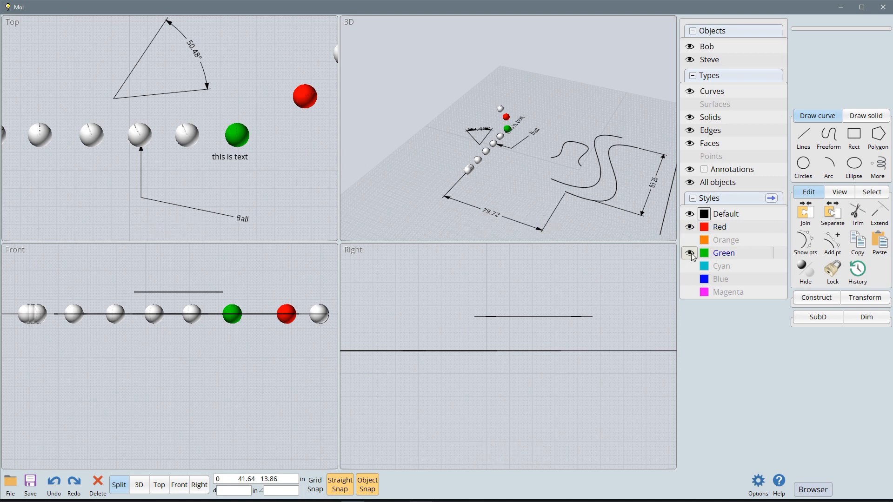
{"action": "scroll", "coordinate": [261, 160], "scroll_direction": "down", "scroll_amount": 3}
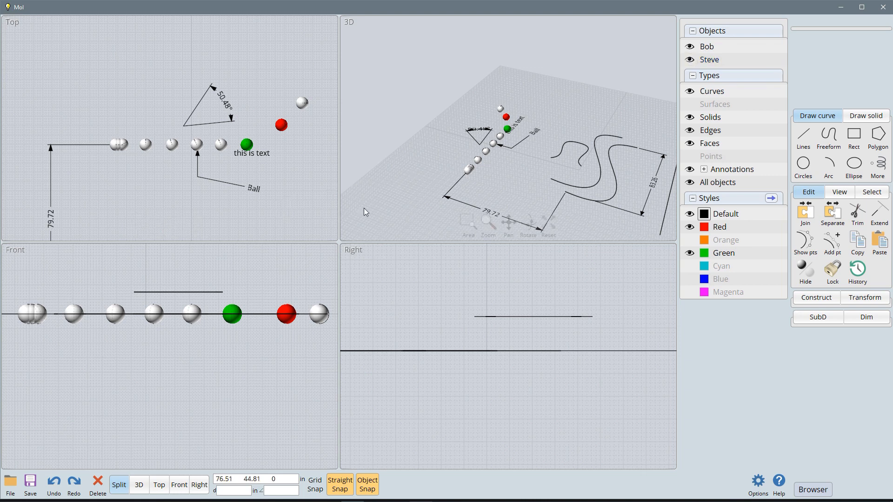
{"action": "left_click", "coordinate": [690, 48]}
{"action": "left_click", "coordinate": [690, 48]}
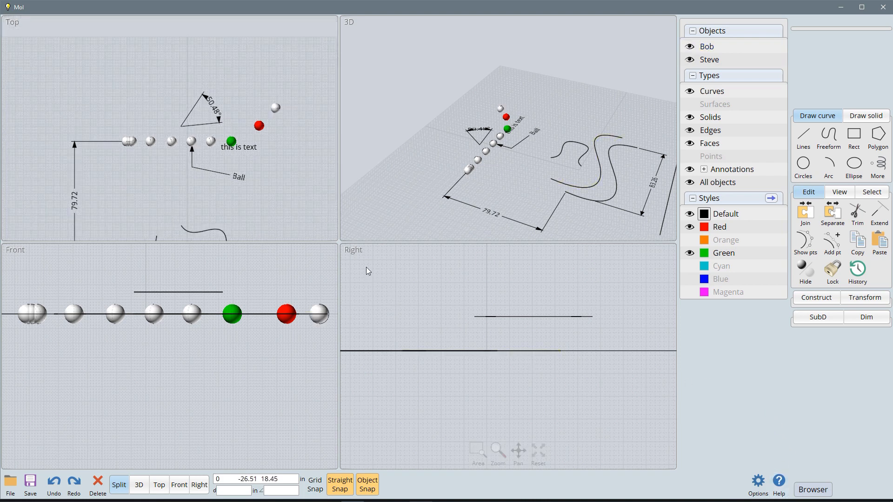
{"action": "scroll", "coordinate": [408, 311], "scroll_direction": "down", "scroll_amount": 3}
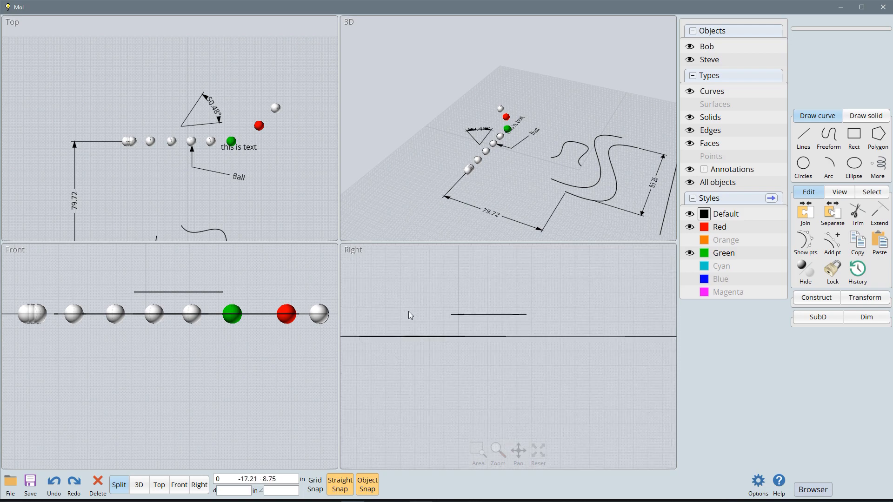
{"action": "scroll", "coordinate": [514, 382], "scroll_direction": "down", "scroll_amount": 2}
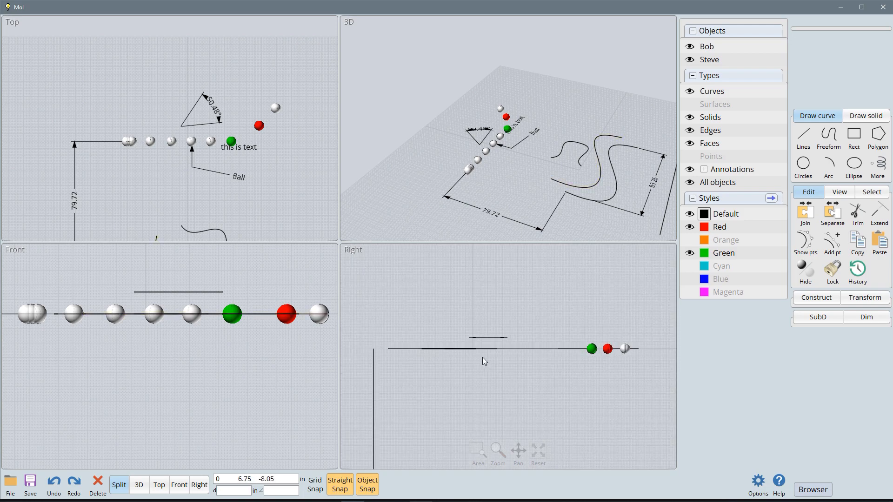